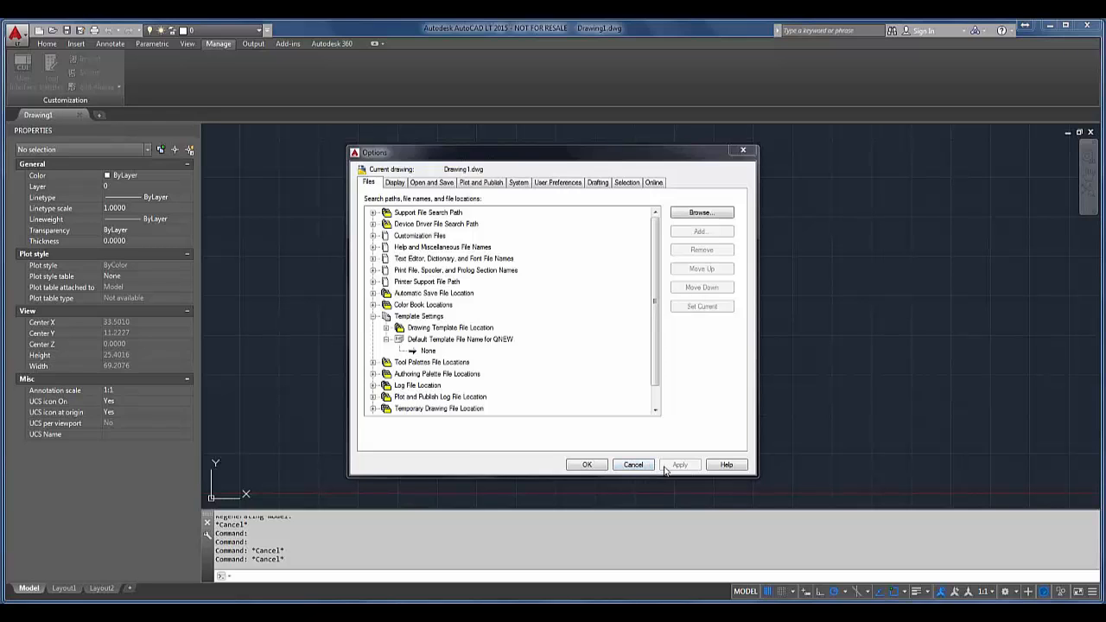
Step: Reopen the program options and expand the file template settings down to the default template file name for QNEW
click(634, 465)
right_click(608, 535)
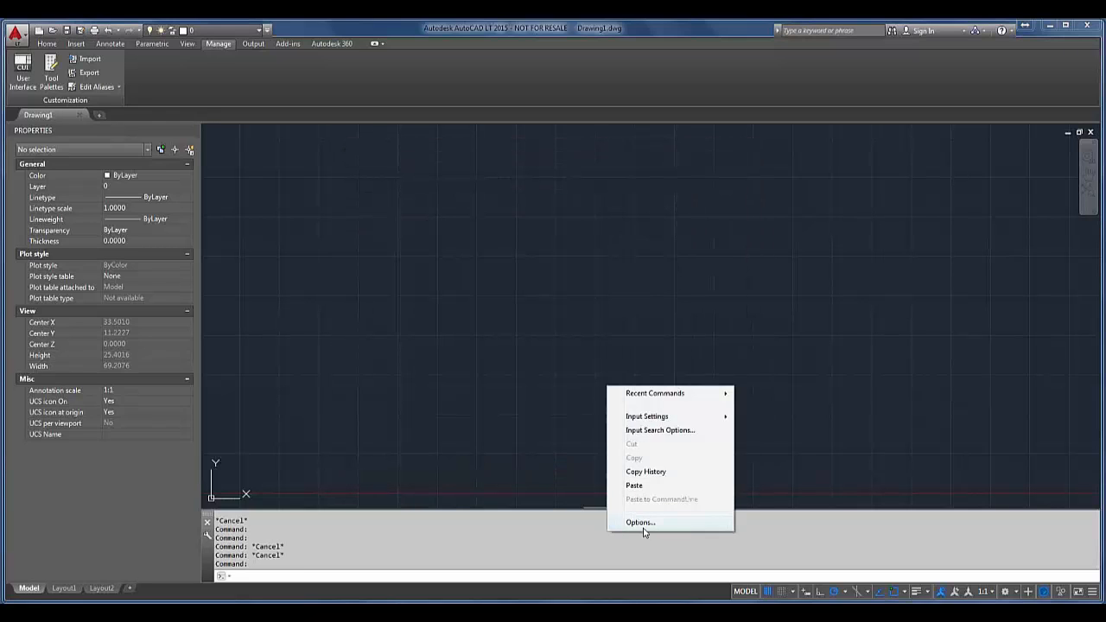
click(643, 523)
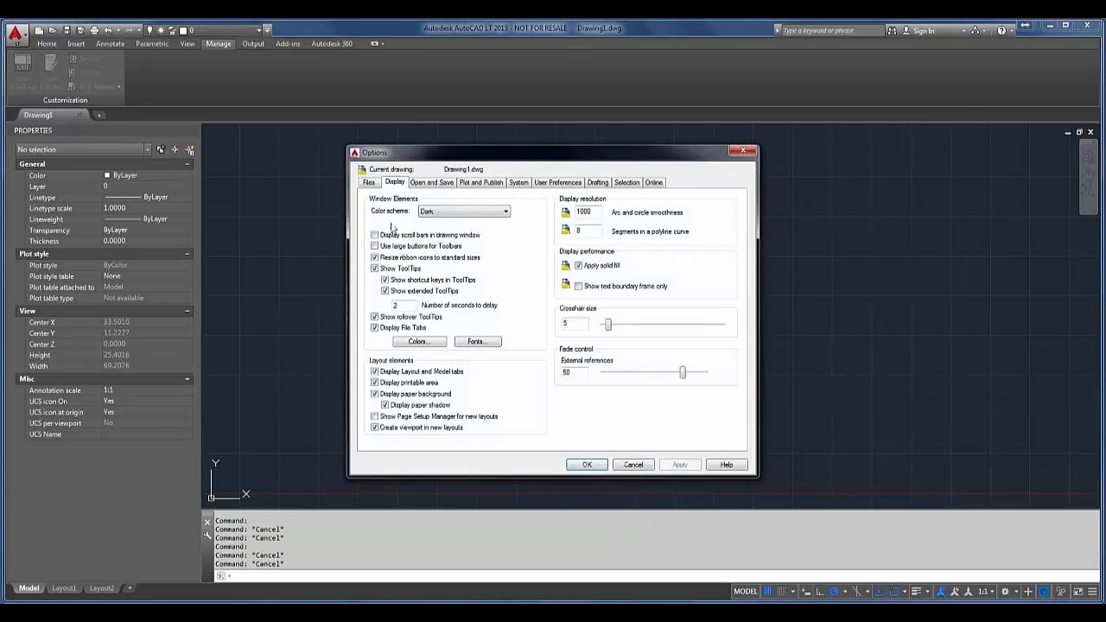
click(370, 183)
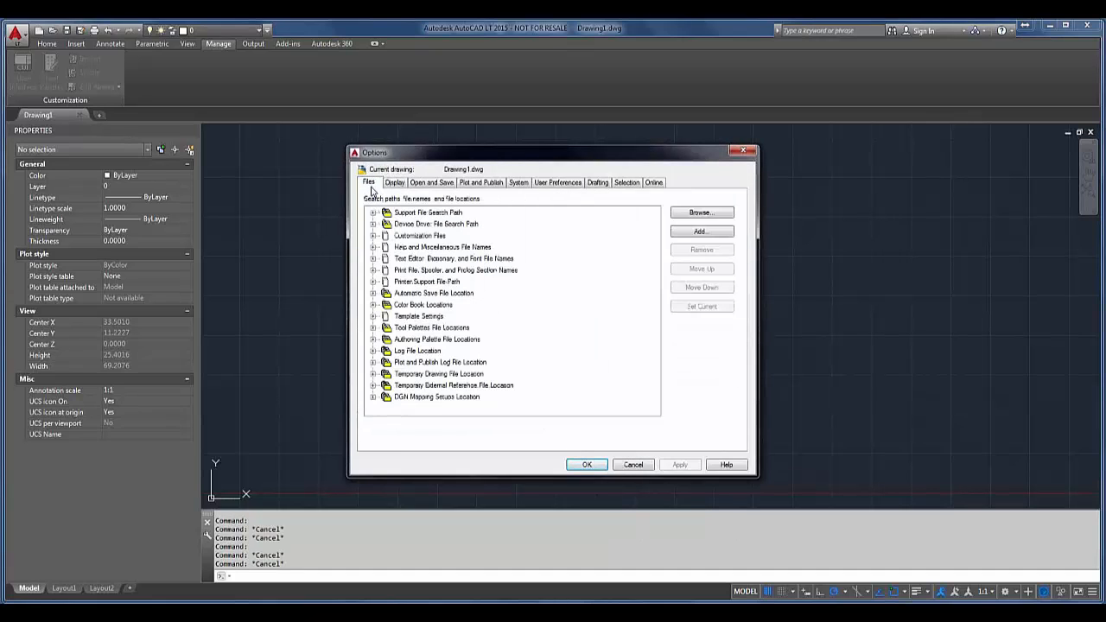
click(373, 213)
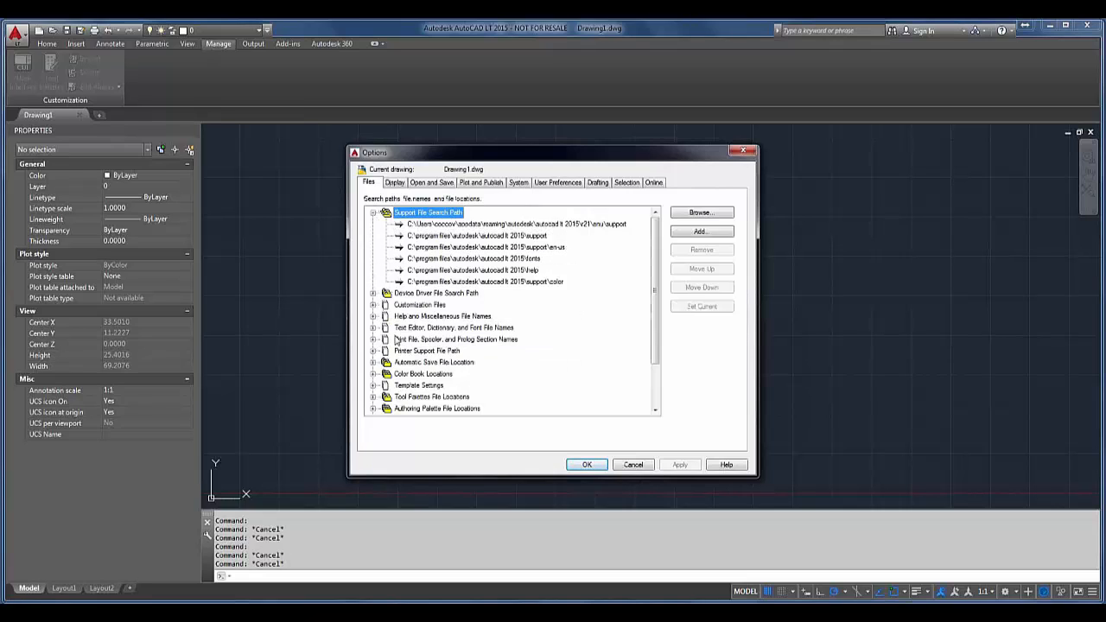
click(374, 386)
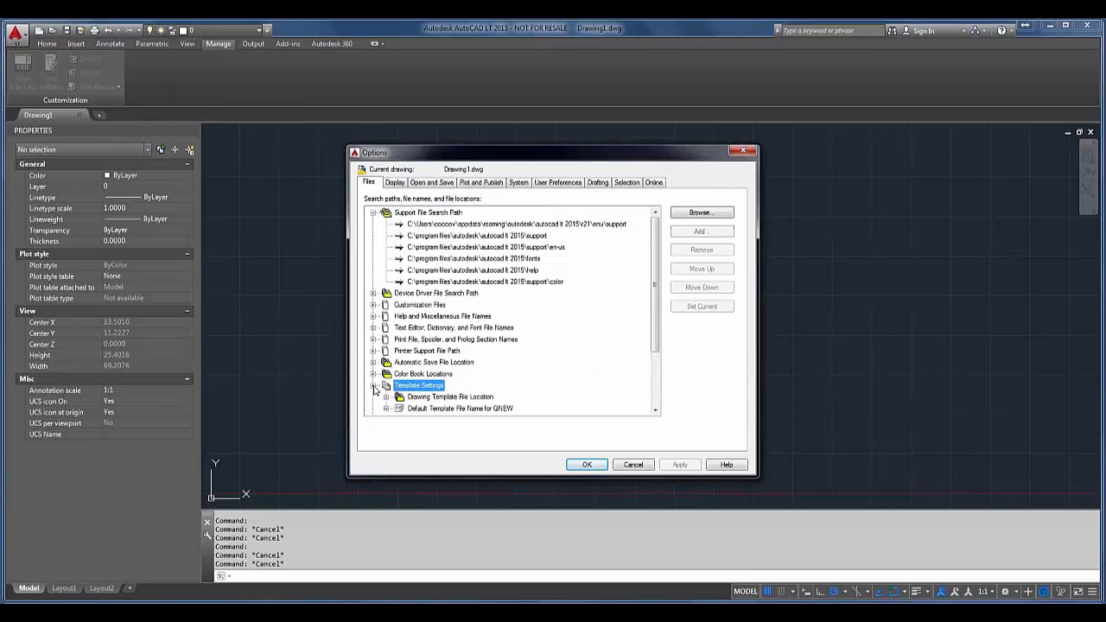
scroll(395, 345, down, 2)
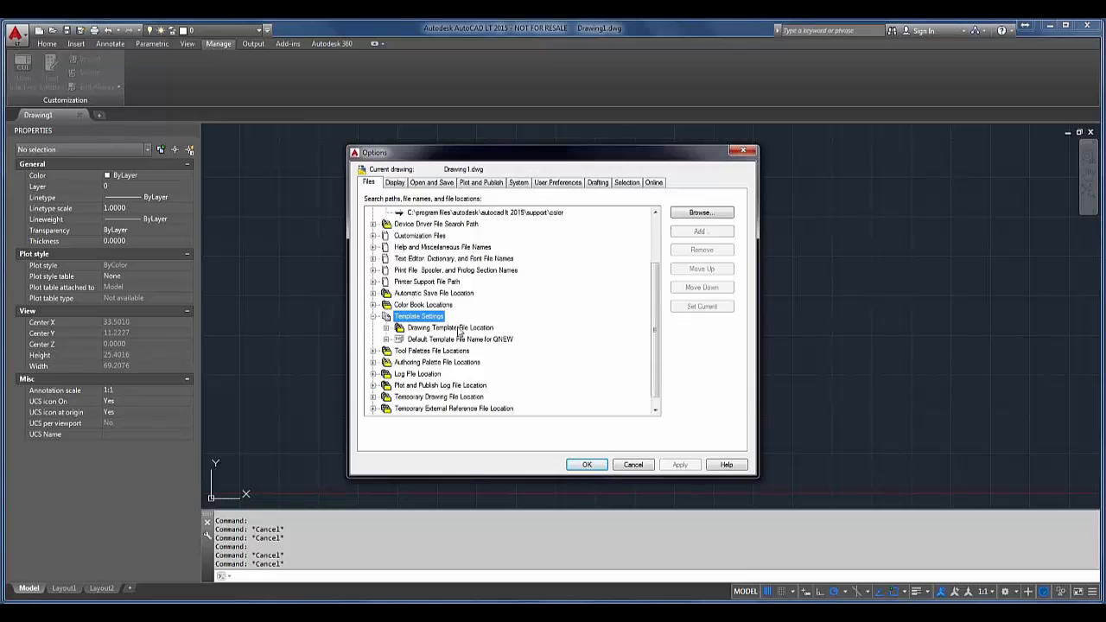
double_click(412, 339)
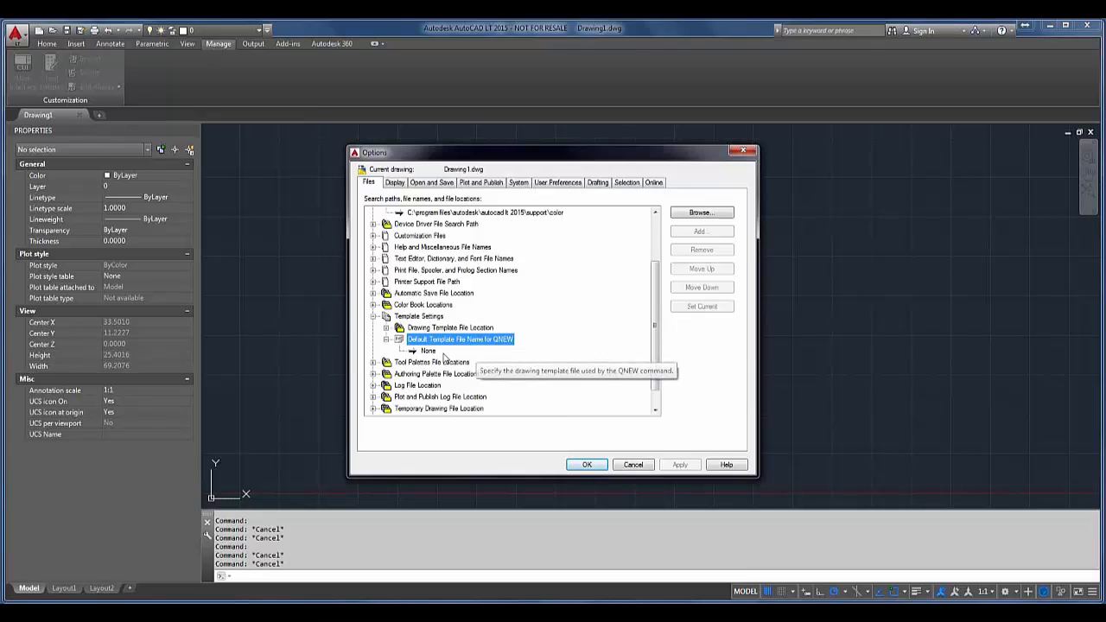
Step: Set floor.dwt from the Template folder as the default QNEW template and save the options
double_click(434, 353)
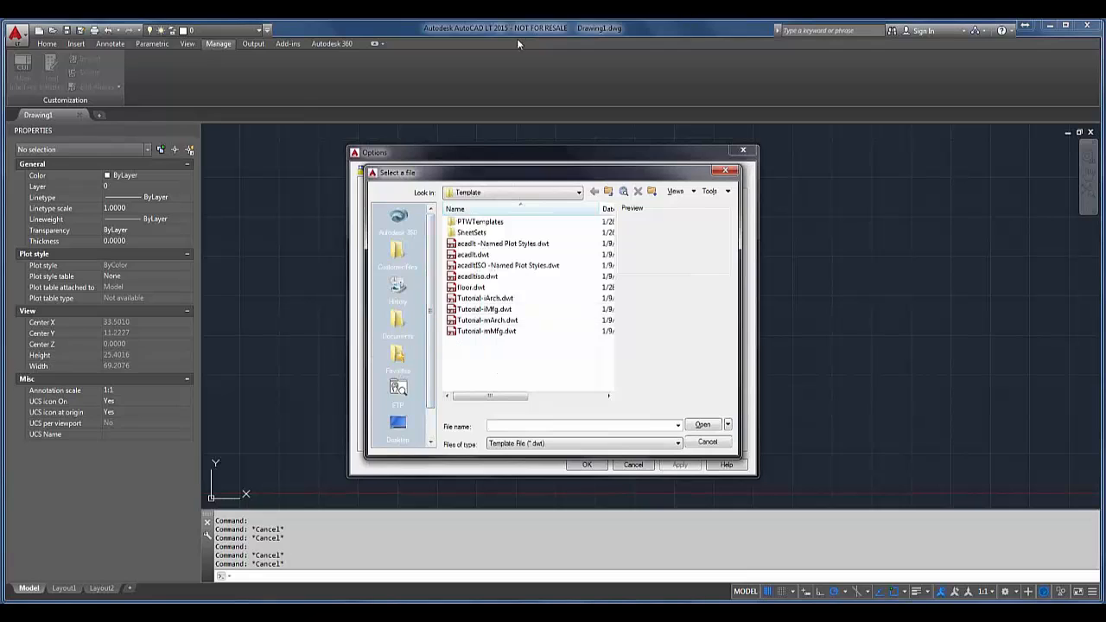
drag(521, 167, 581, 162)
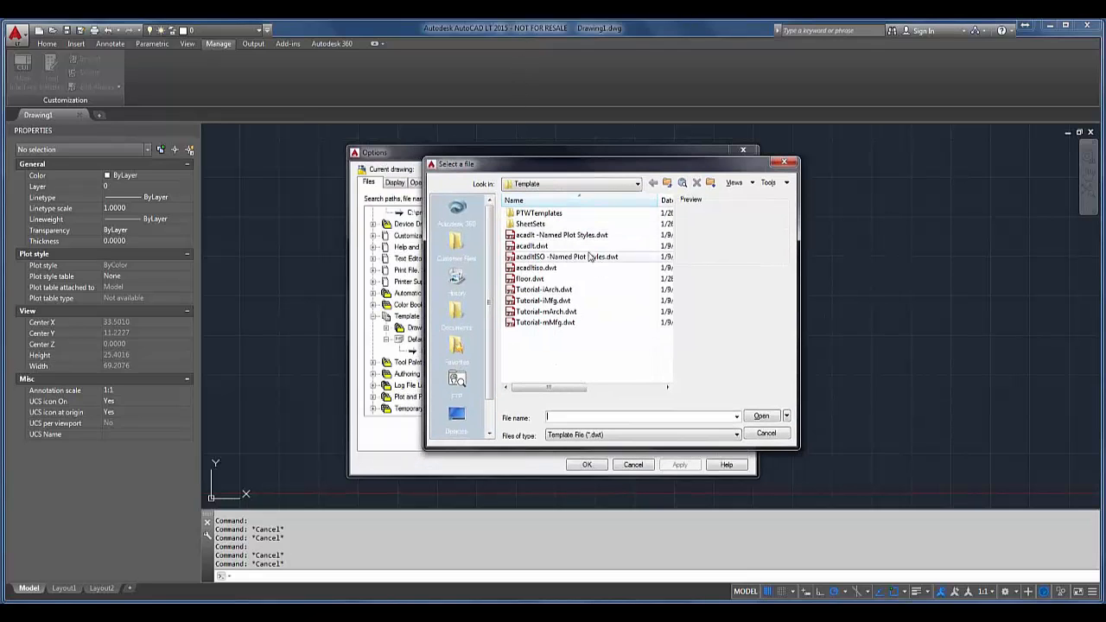
click(530, 279)
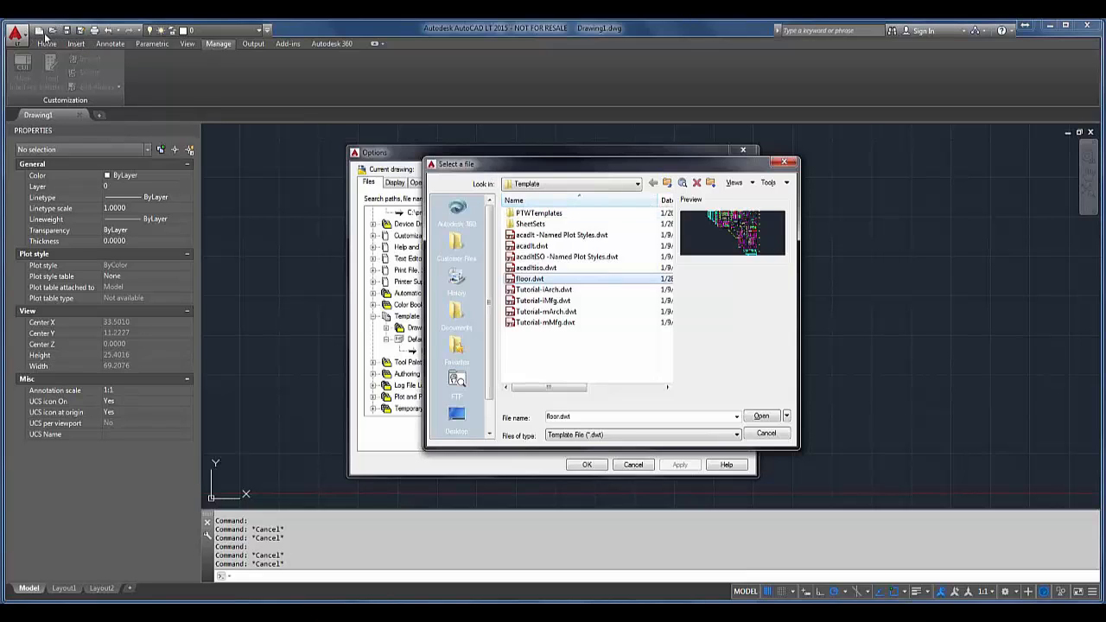
click(761, 418)
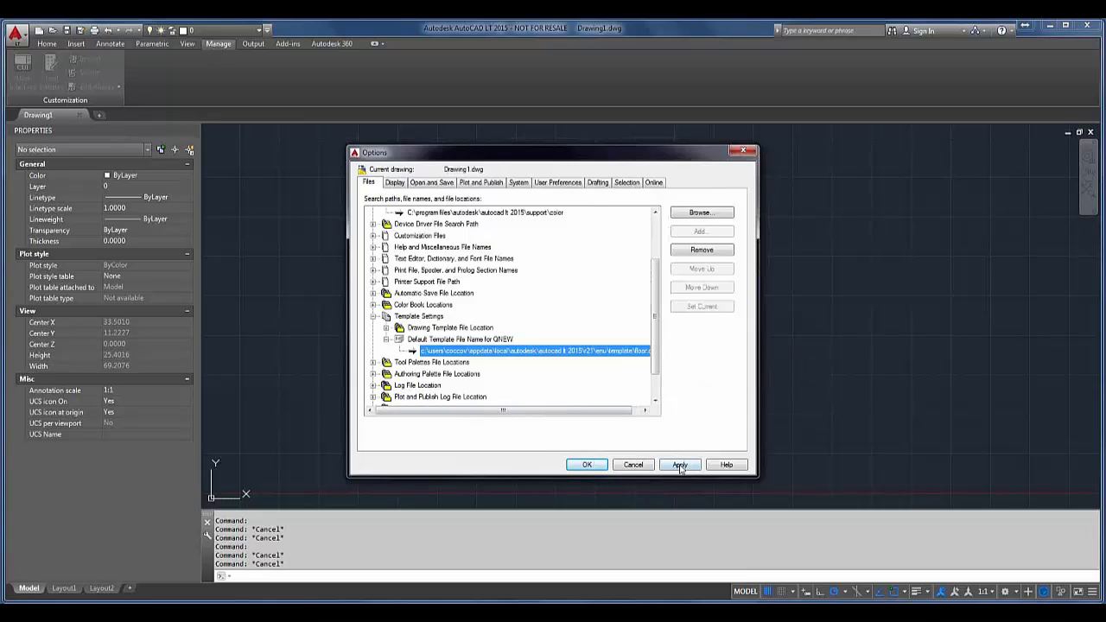
click(586, 465)
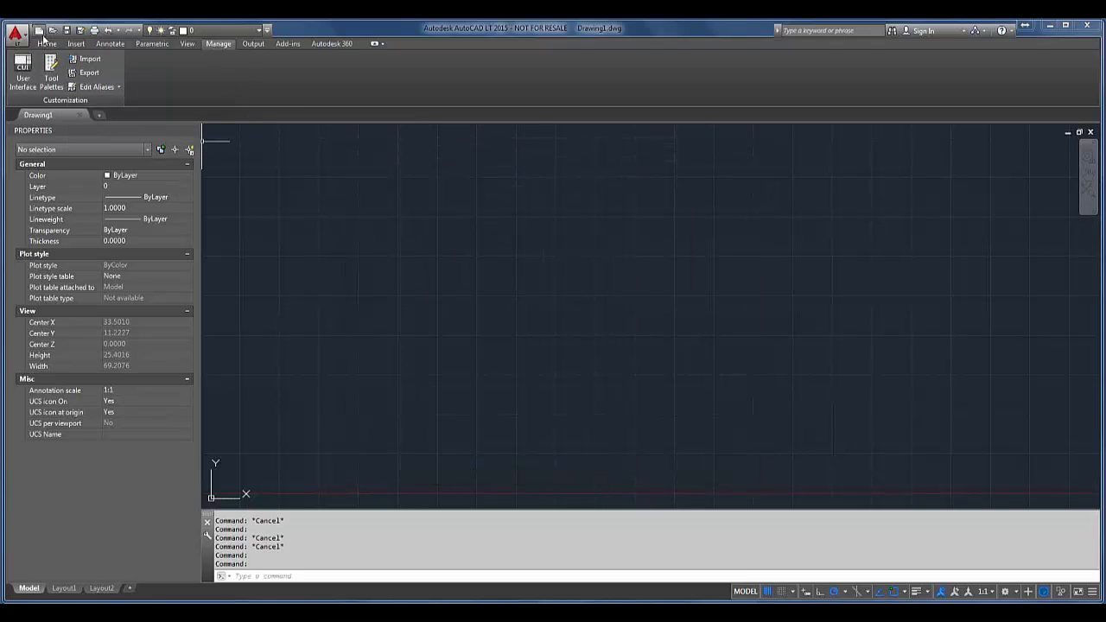
Step: Create a new drawing from the default template and choose to show proxy graphics
click(39, 33)
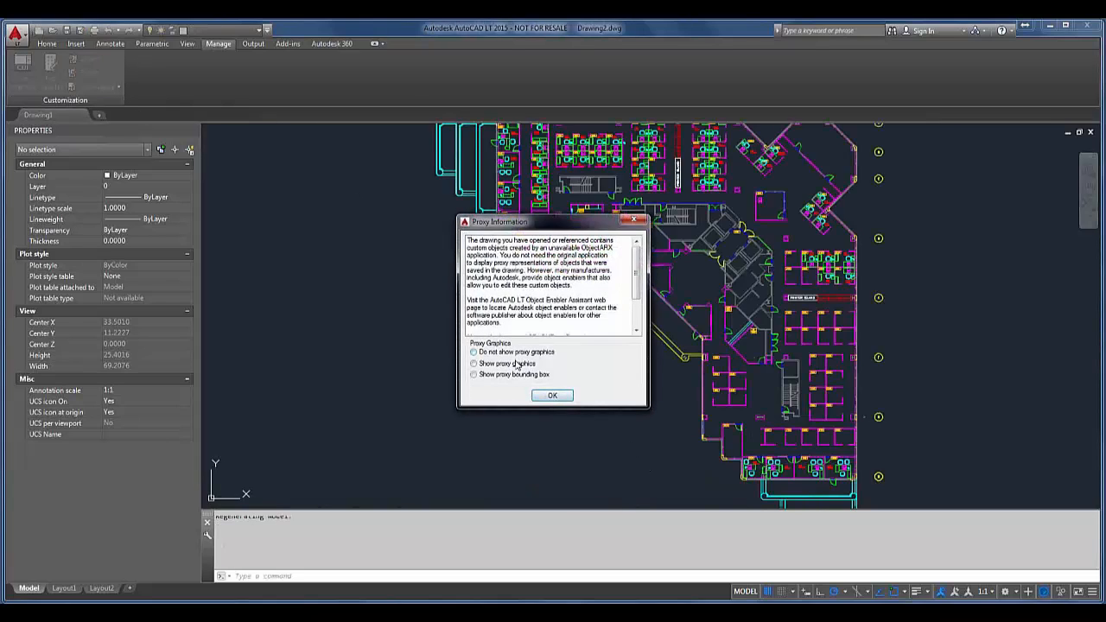
click(516, 364)
click(551, 397)
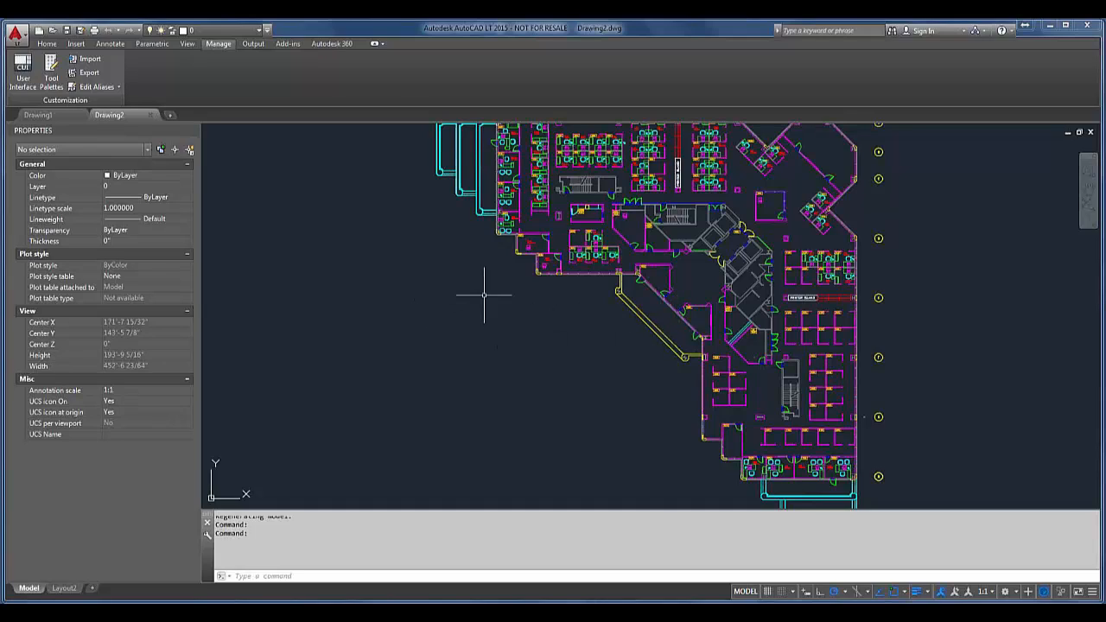
Step: Turn on time-sensitive right-click in the user preferences' right-click customization and save the options
right_click(659, 551)
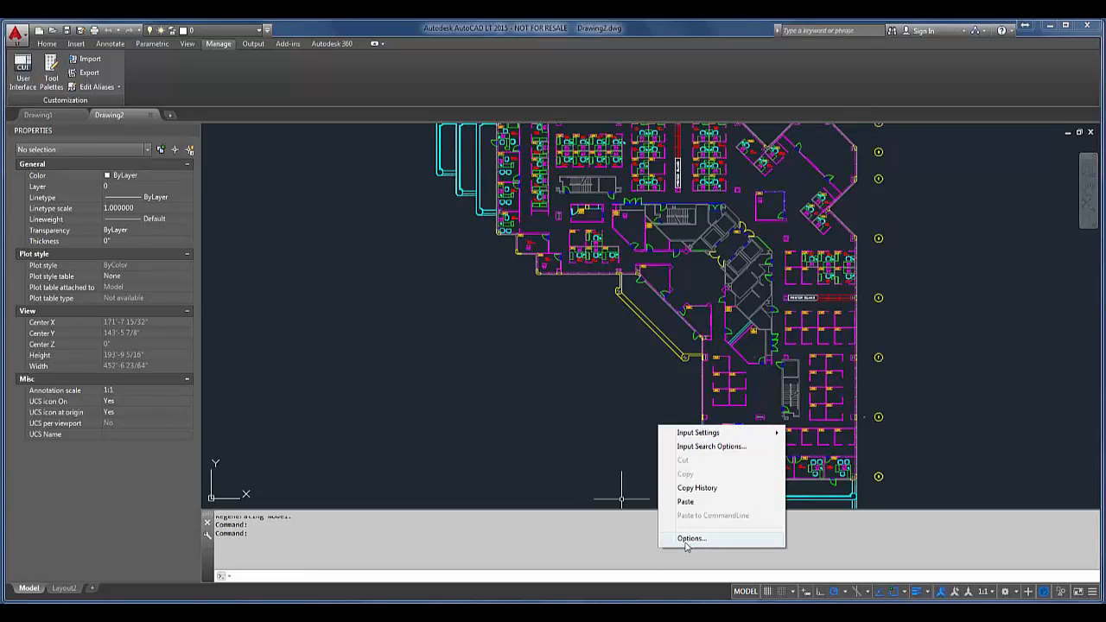
click(690, 539)
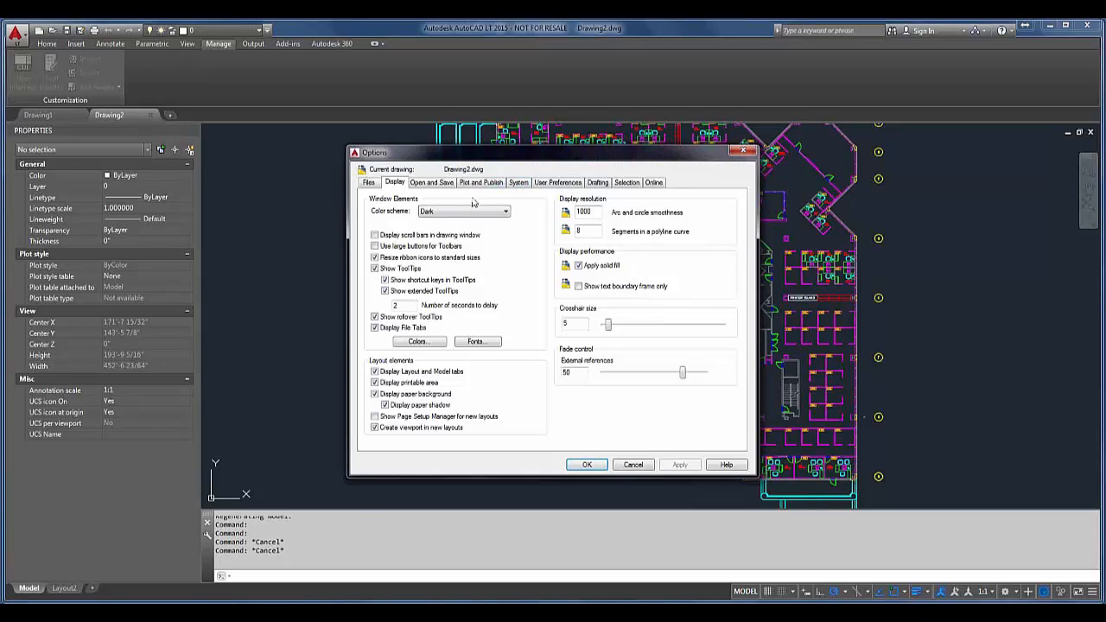
click(571, 189)
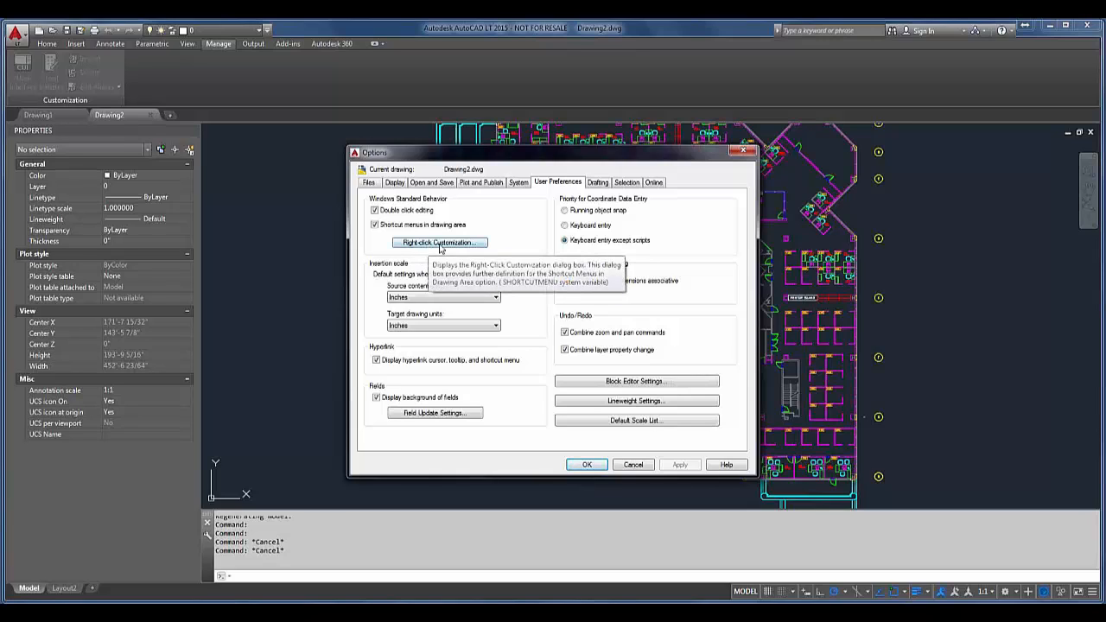
click(461, 245)
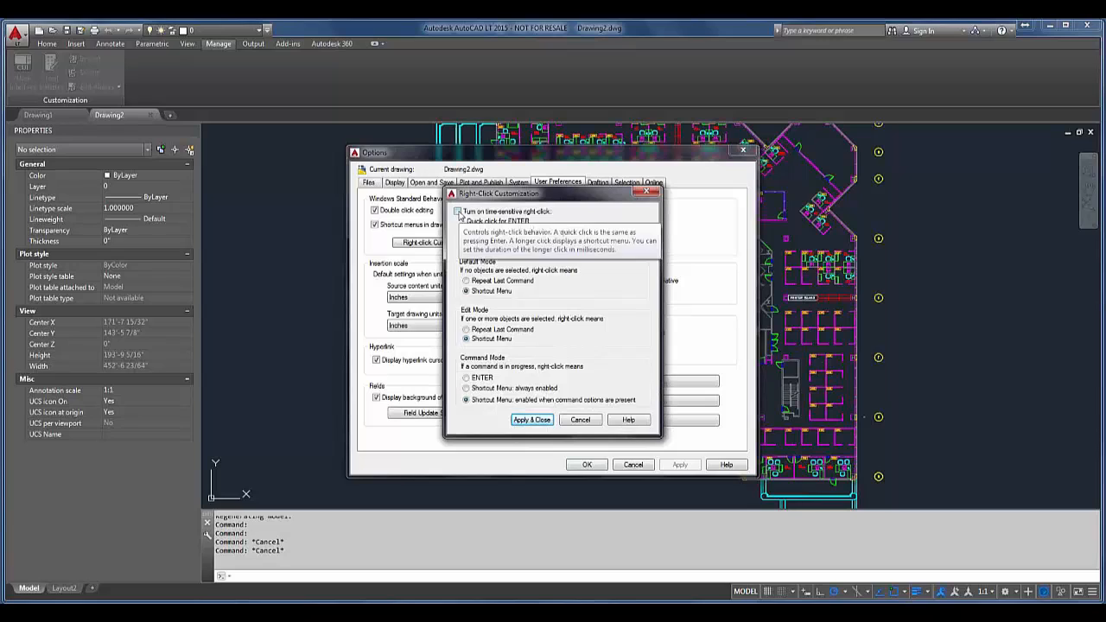
click(459, 214)
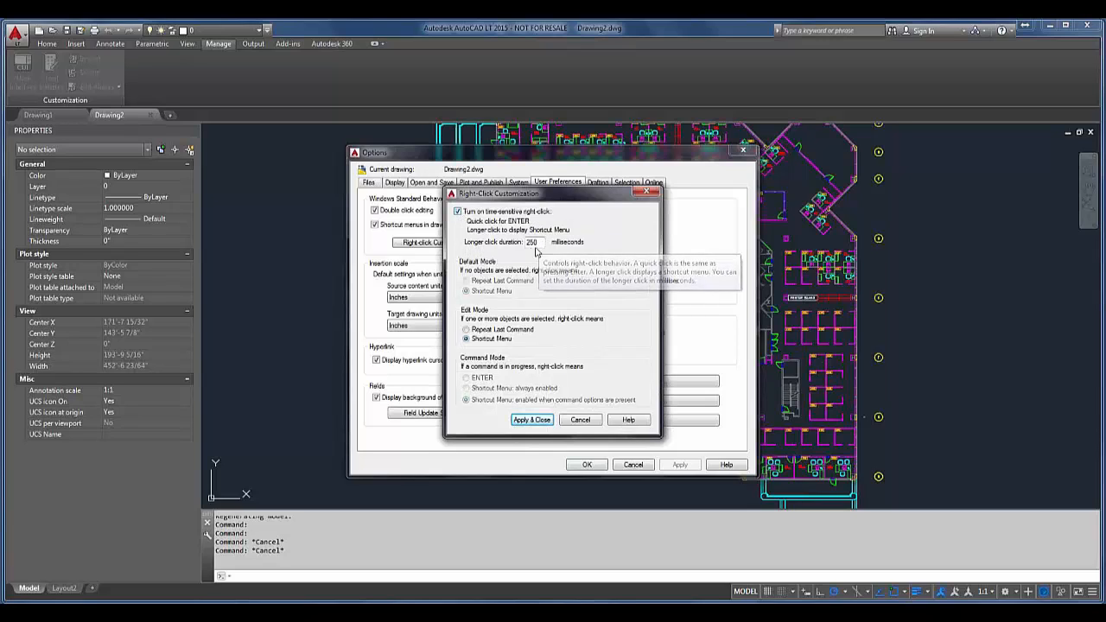
click(543, 421)
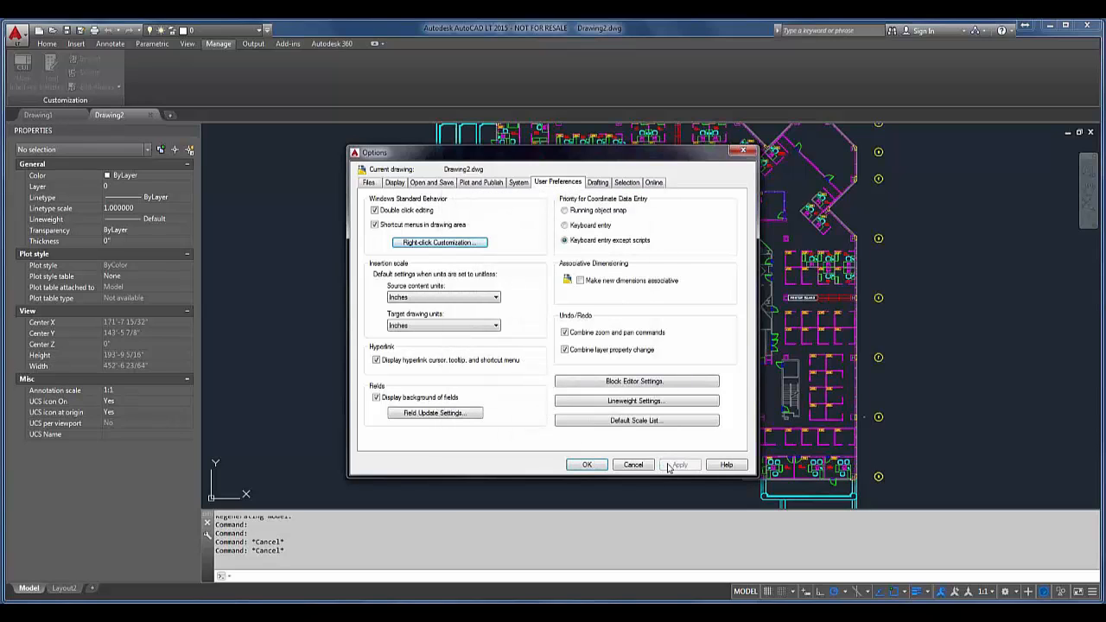
click(587, 465)
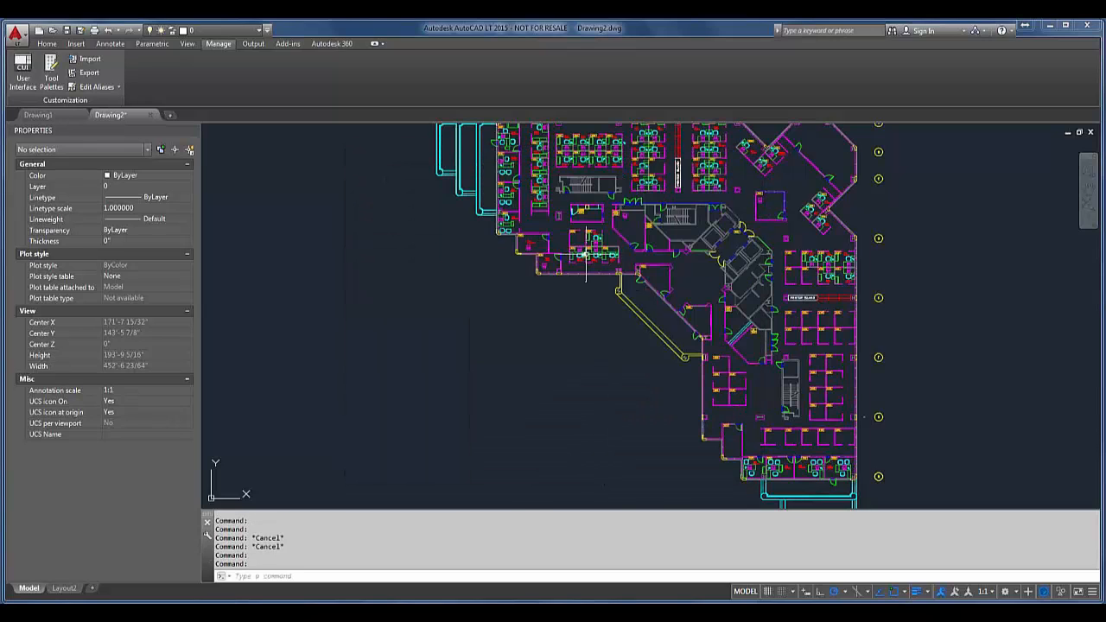
text(l)
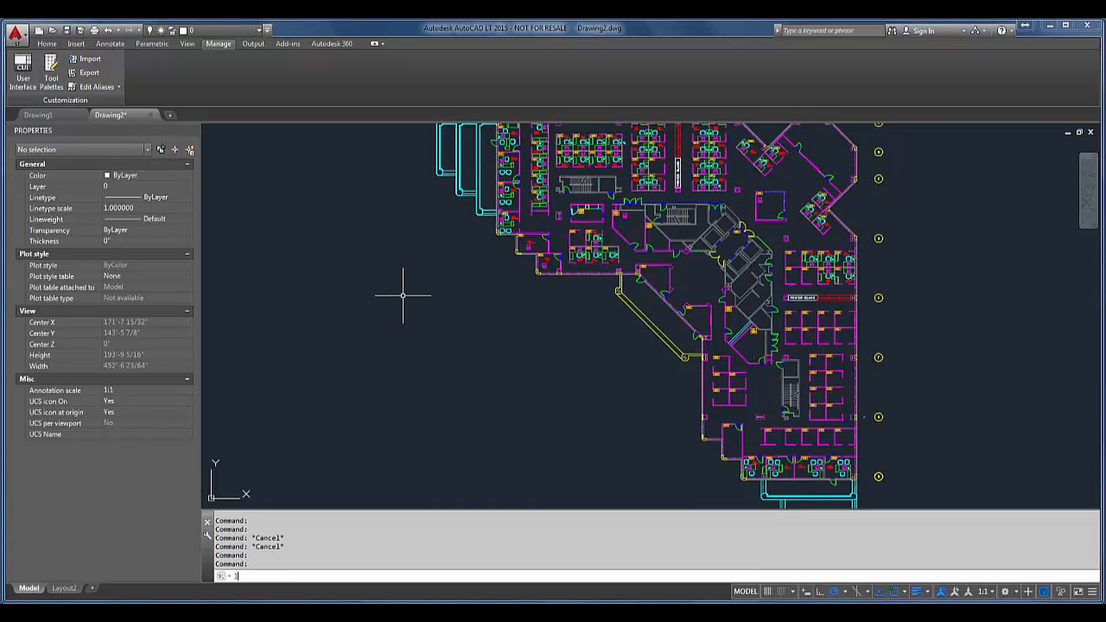
key(Return)
click(365, 286)
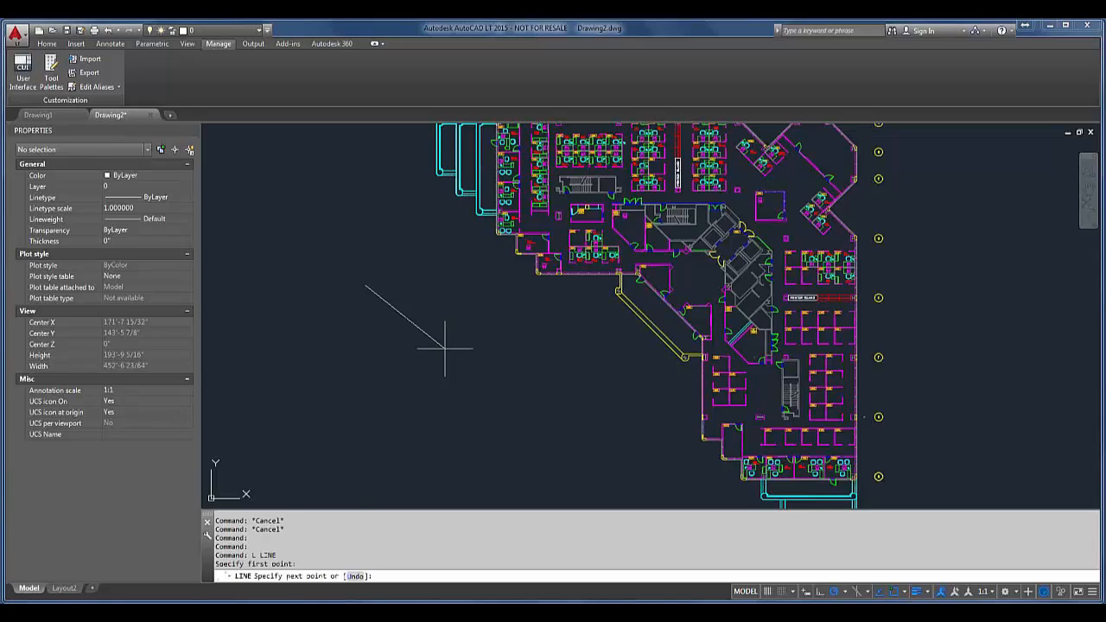
key(Return)
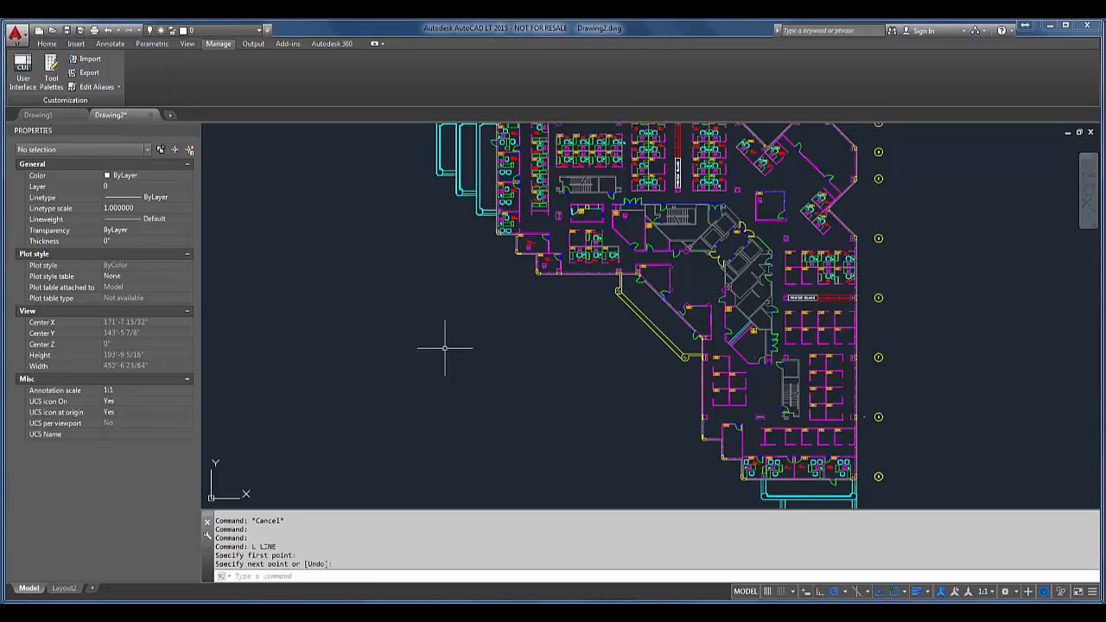
Step: Draw a single diagonal line in the empty area southwest of the floor plan, checking the command's shortcut menu while drawing
key(Return)
click(424, 332)
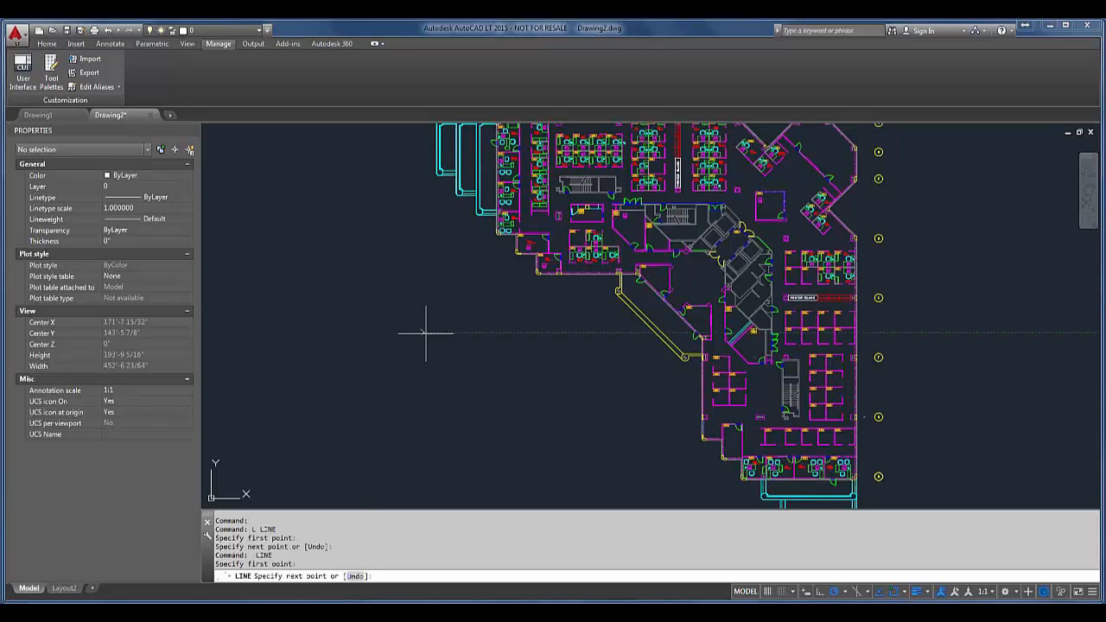
right_click(474, 366)
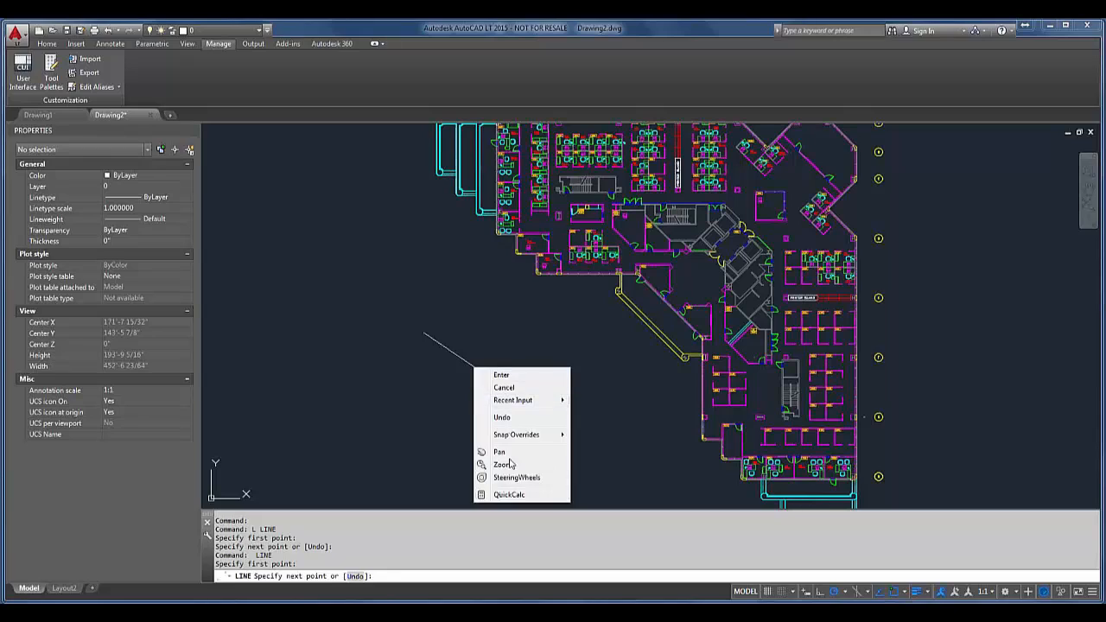
key(Escape)
click(516, 386)
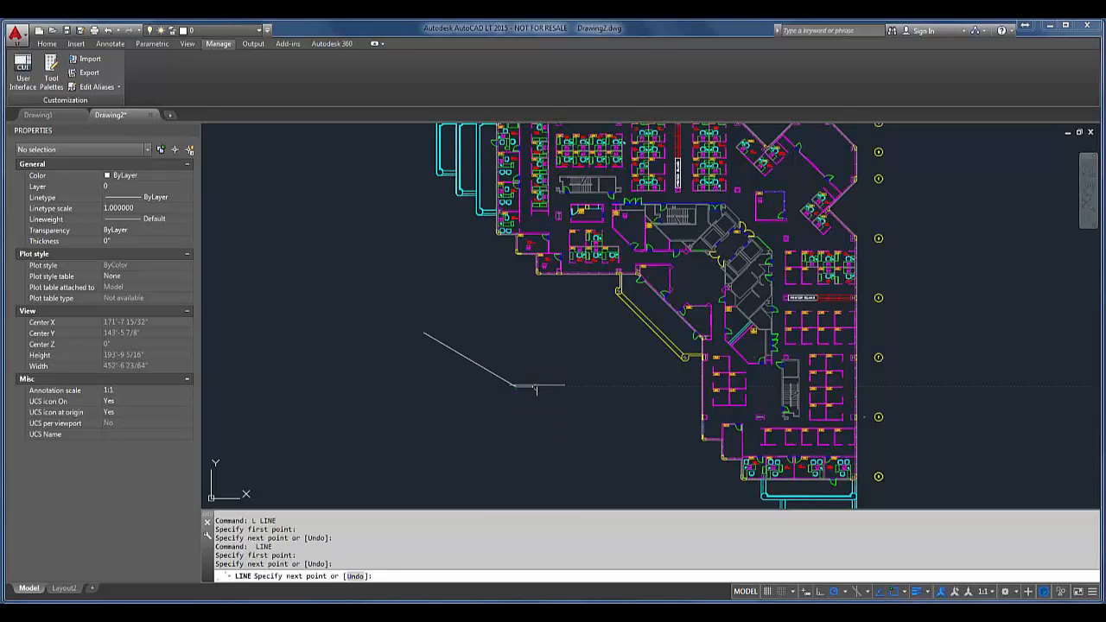
right_click(589, 393)
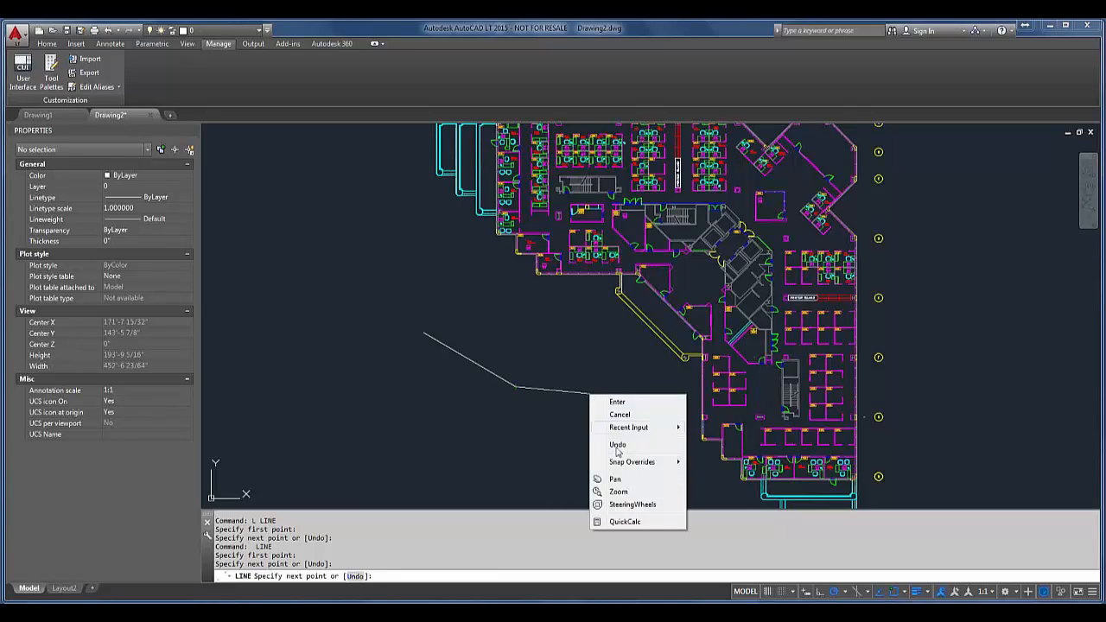
mouse_move(624, 430)
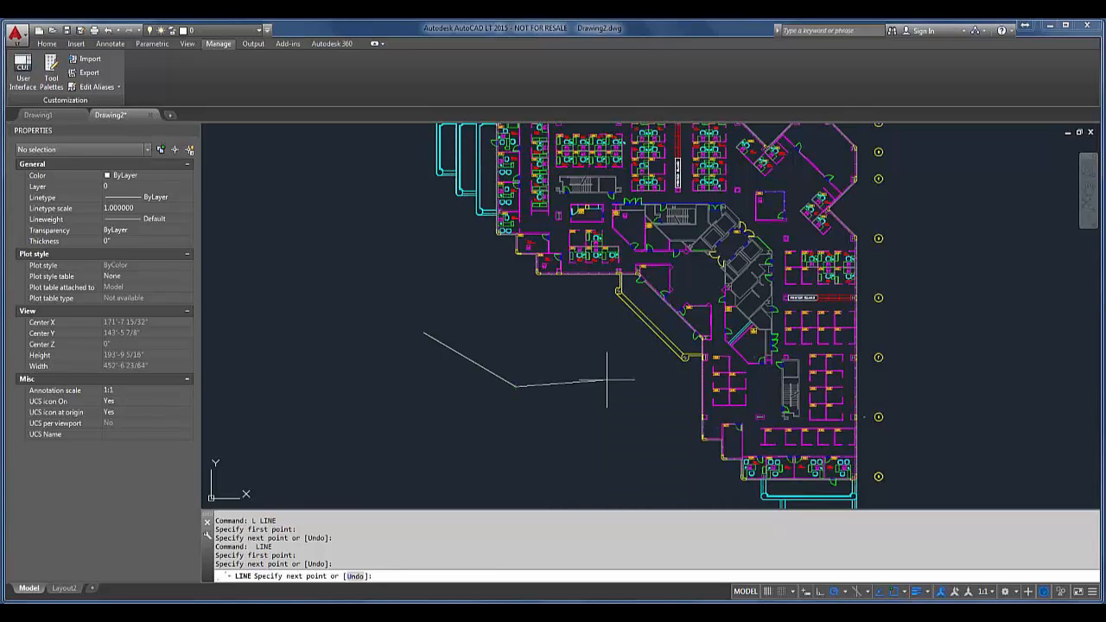
key(Escape)
key(Return)
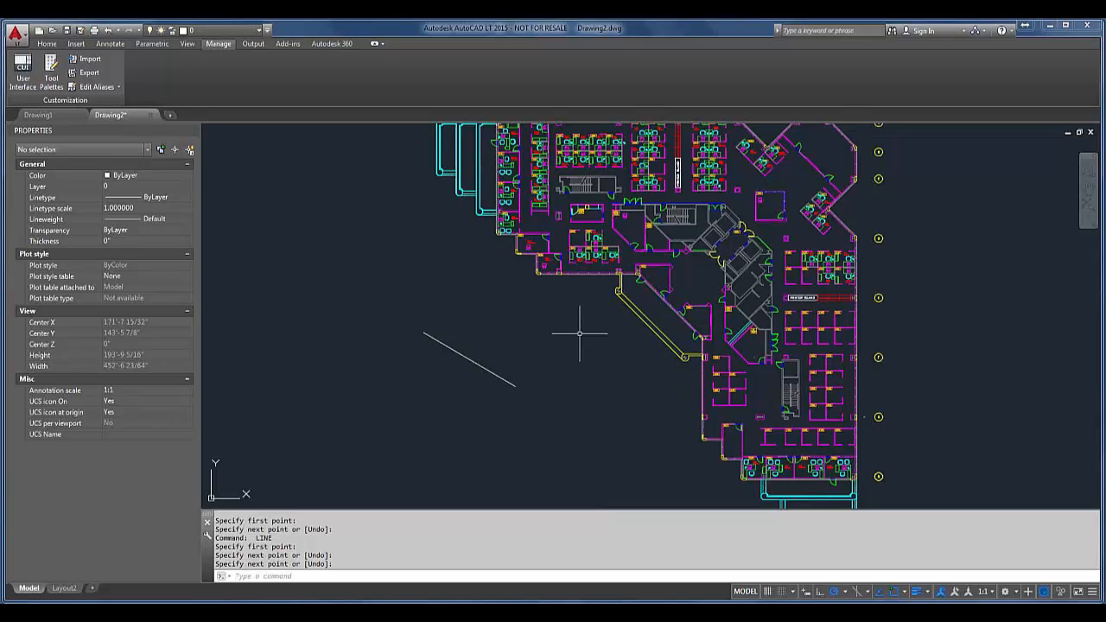
key(Return)
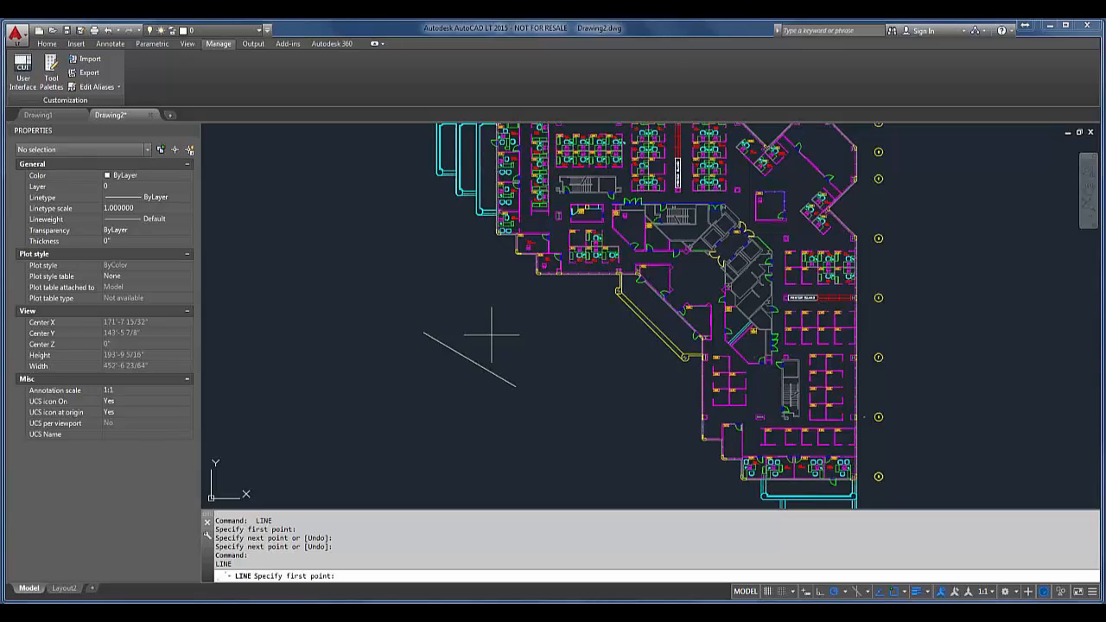
Step: Start opening a drawing and browse on the D: drive through Box Sync and AutoCAD Webinars to the "2015-01-29 Productivity Tips and Tricks" folder
click(53, 30)
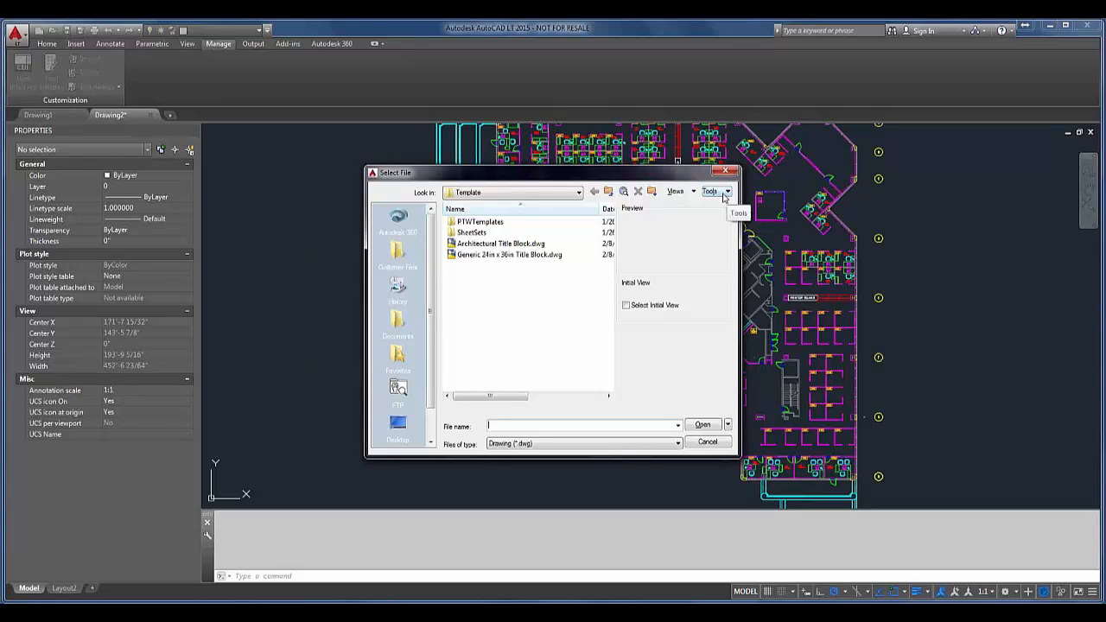
click(510, 196)
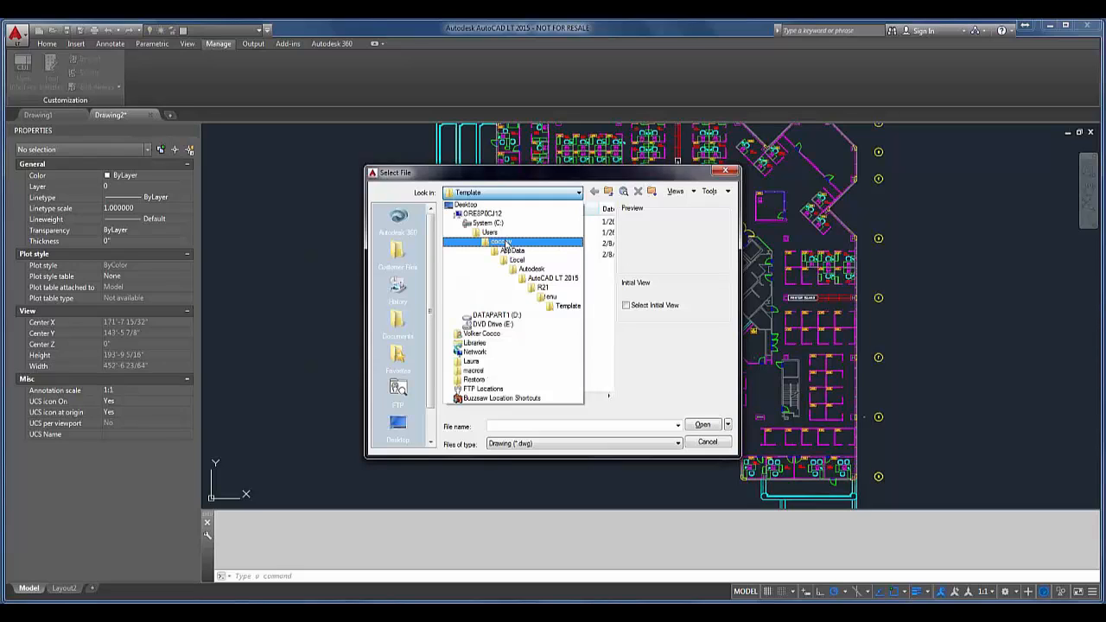
click(486, 306)
click(530, 193)
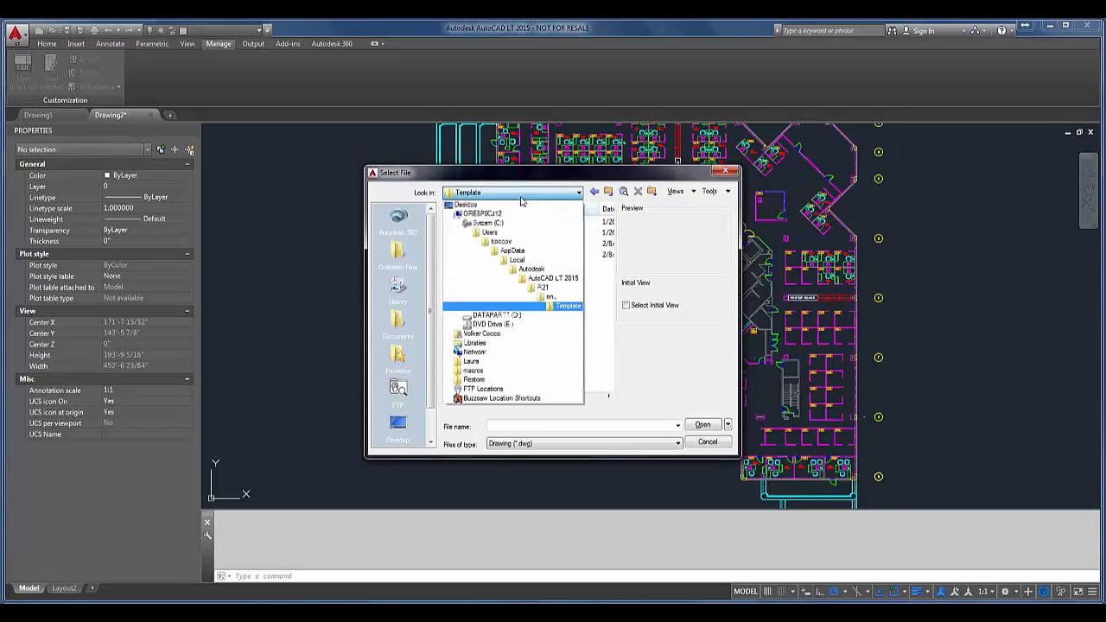
click(498, 314)
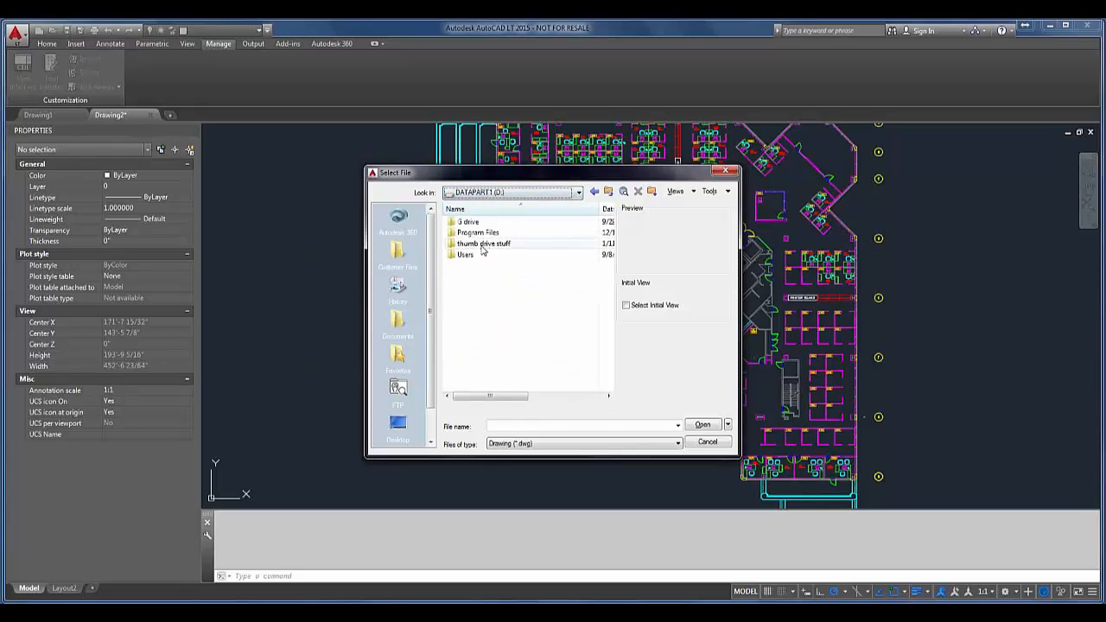
double_click(465, 254)
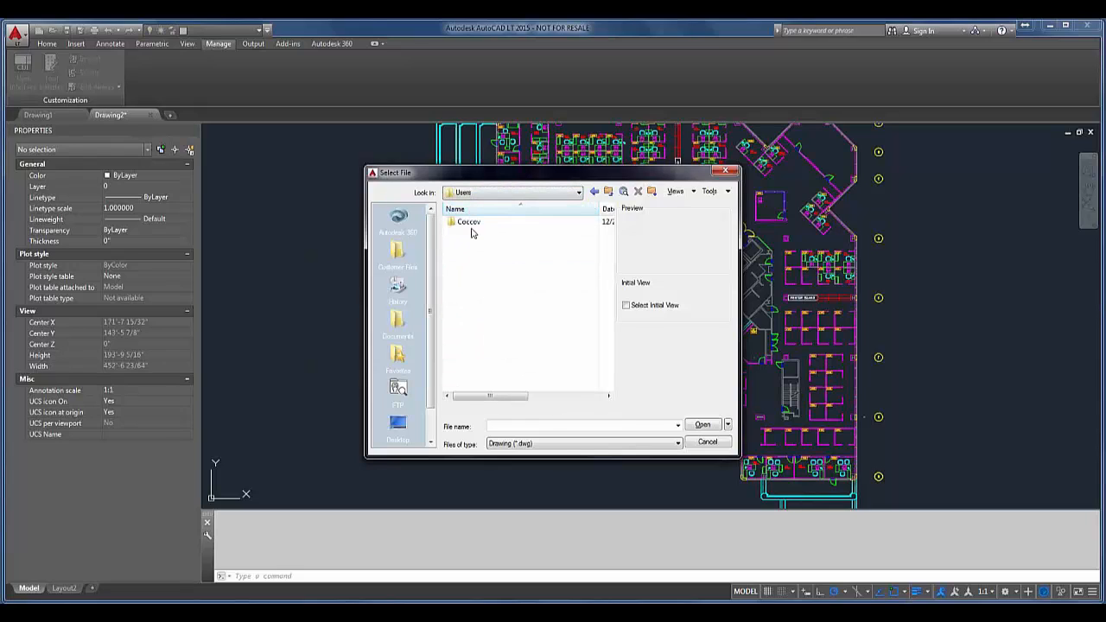
double_click(471, 225)
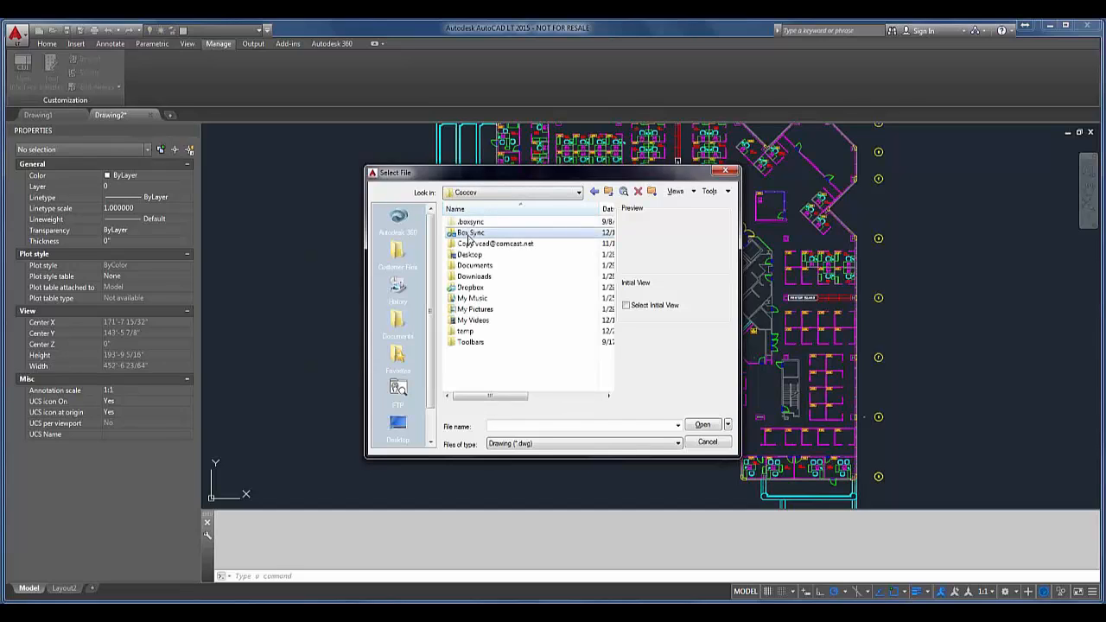
double_click(471, 231)
double_click(474, 266)
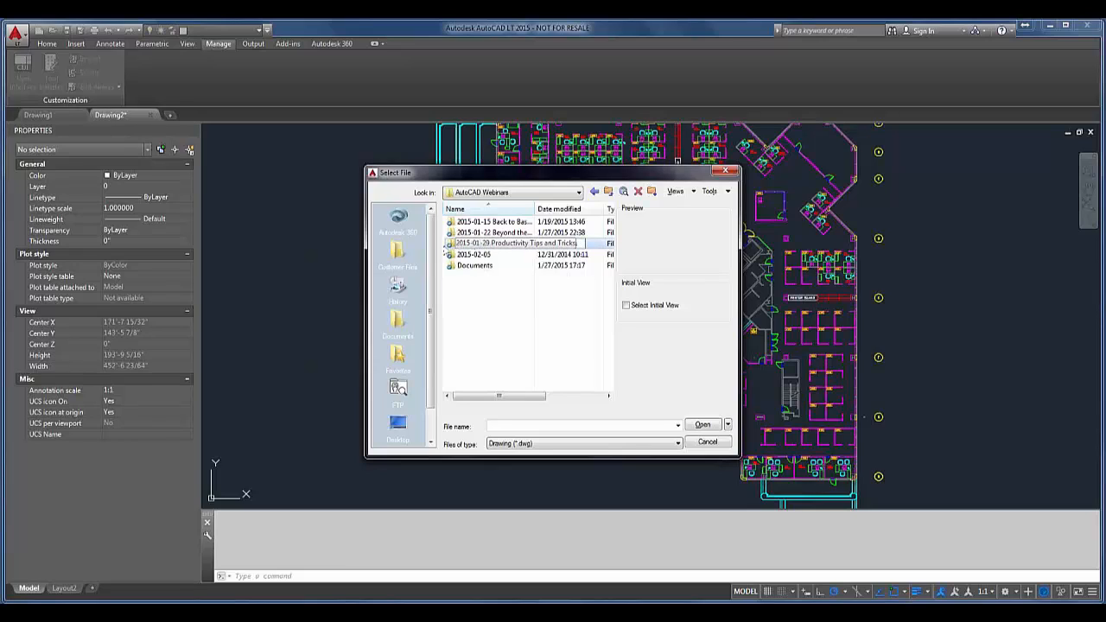
double_click(450, 244)
click(451, 245)
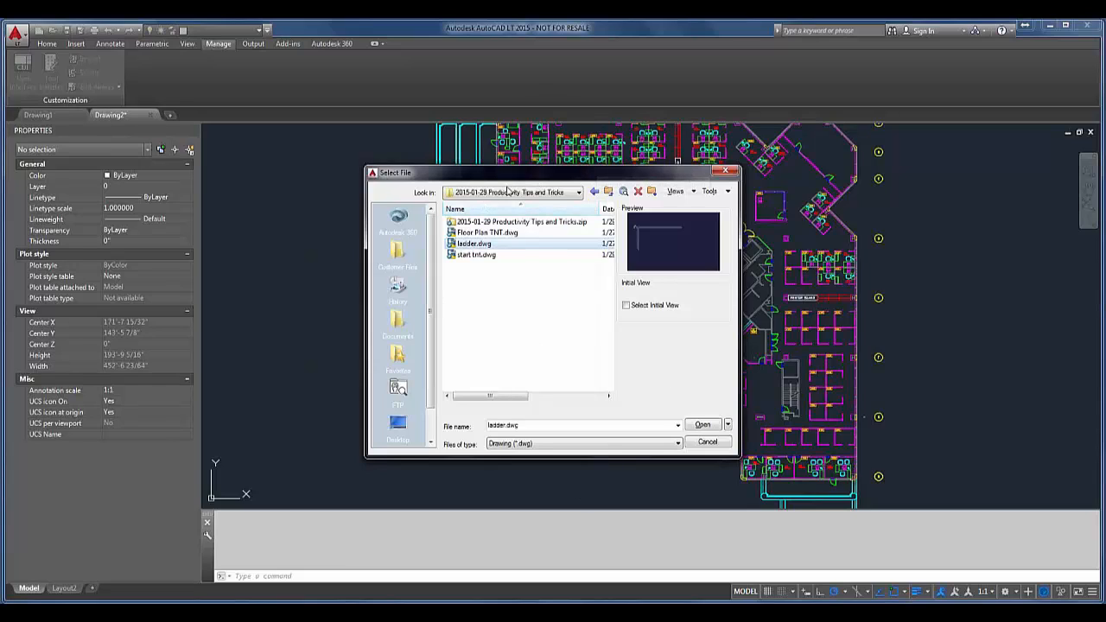
Step: Add the current folder to the Places list, leave the file selection and save the Places changes
click(728, 192)
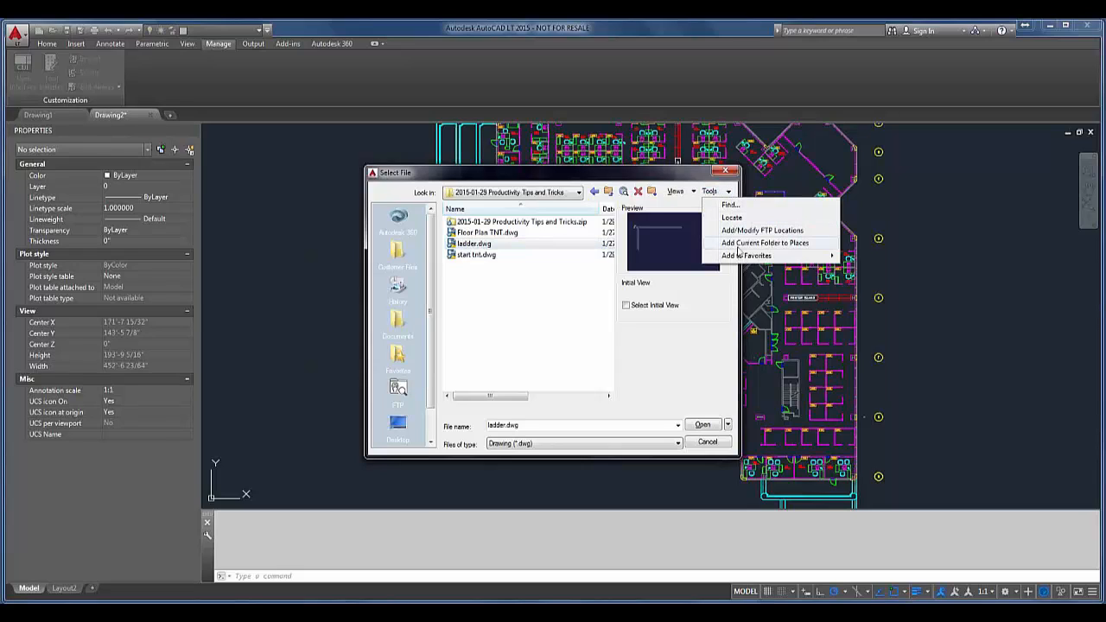
mouse_move(735, 256)
click(737, 245)
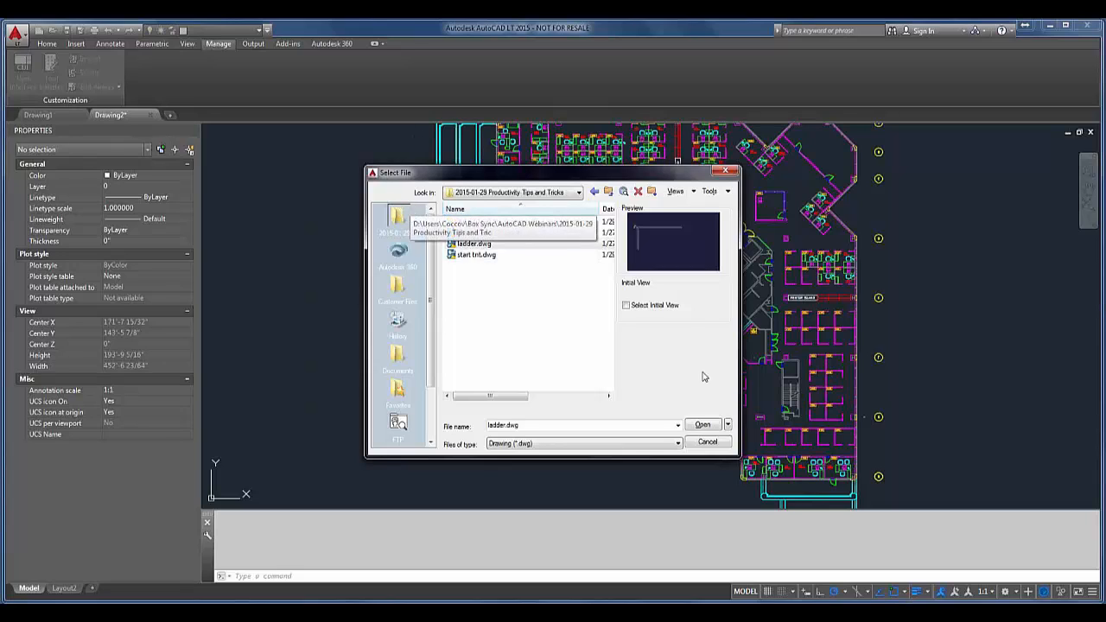
click(708, 442)
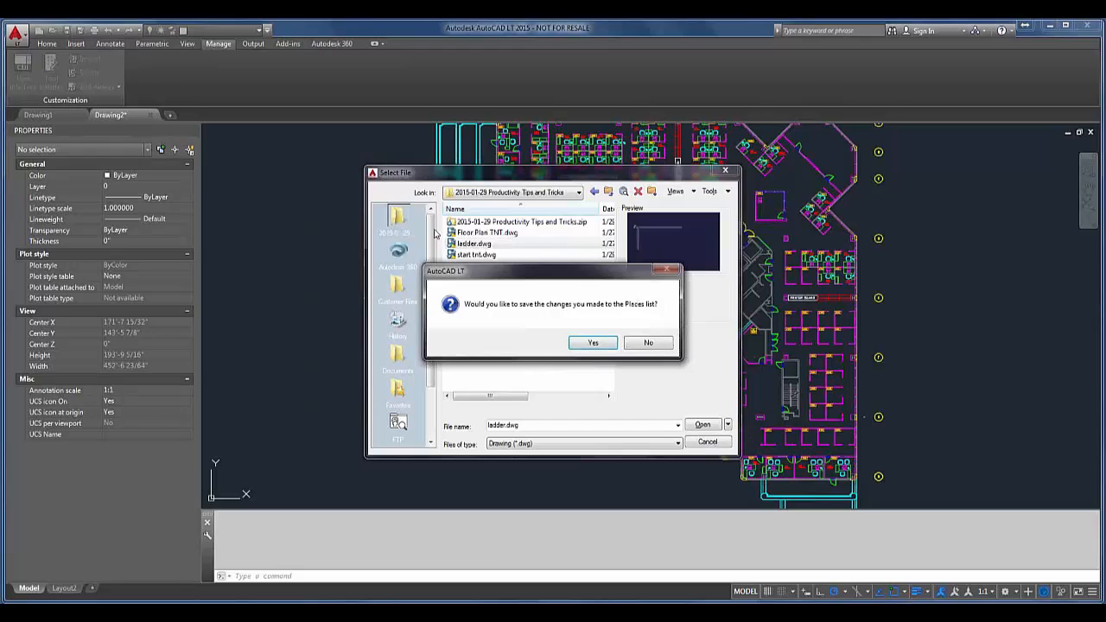
click(597, 343)
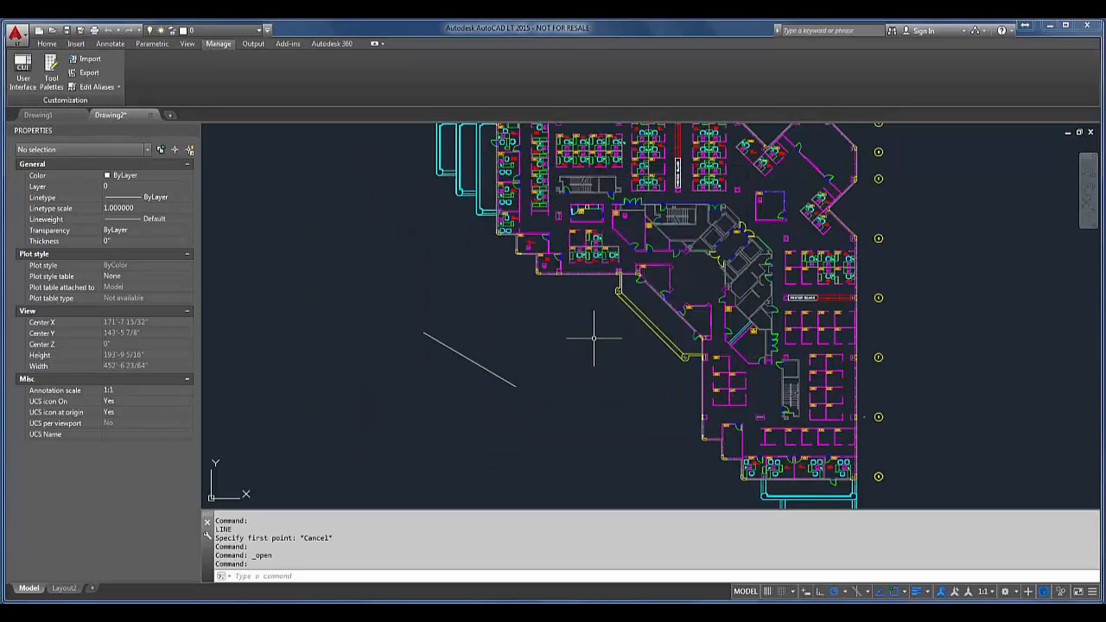
Step: Start opening a drawing again, go to the 2015-01-29 folder through its Places shortcut, and check the options for managing that shortcut
key(ctrl+o)
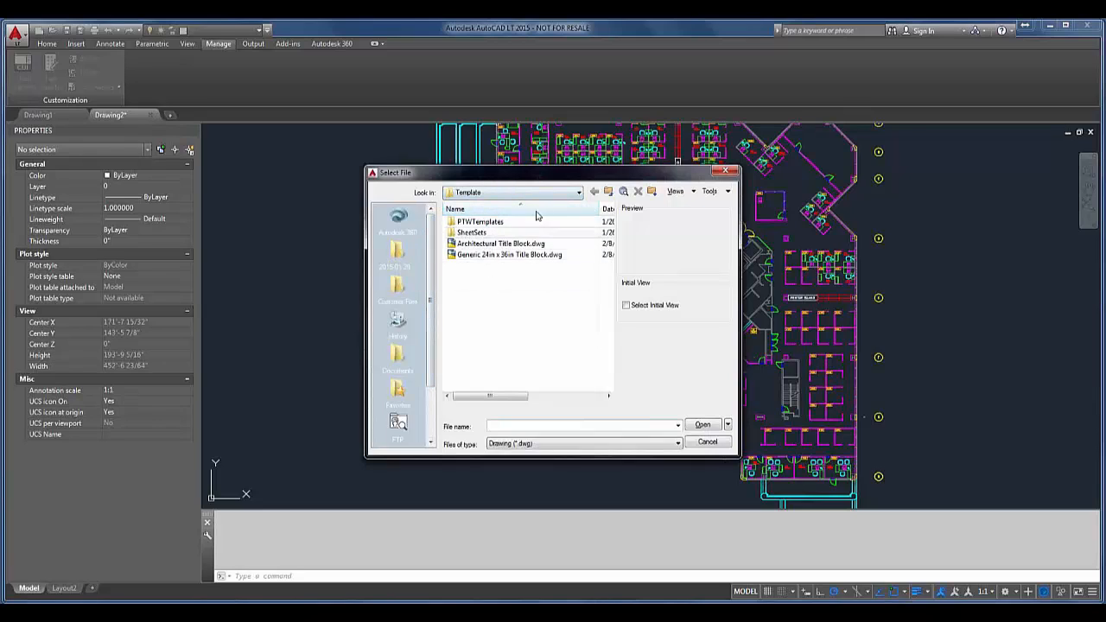
click(402, 254)
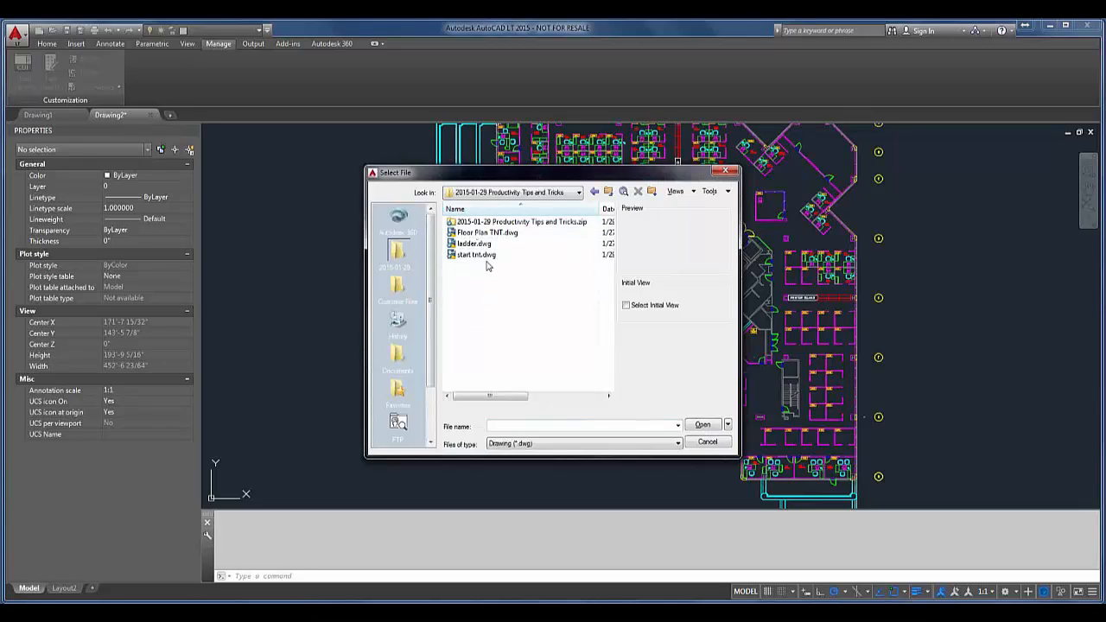
right_click(400, 258)
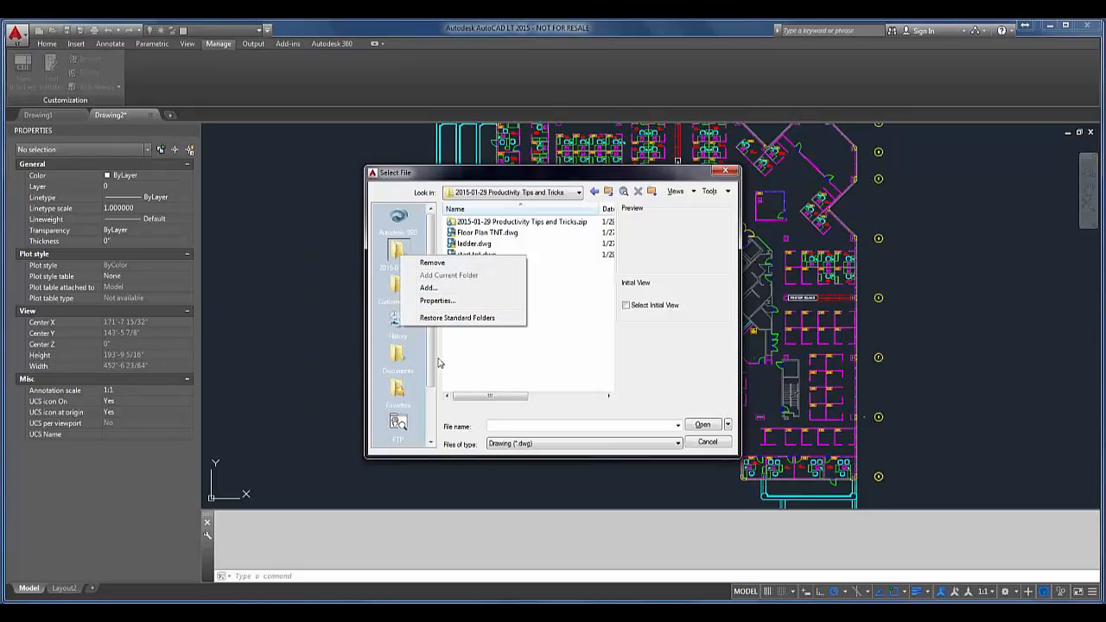
mouse_move(434, 372)
mouse_down()
mouse_move(432, 402)
mouse_move(429, 366)
mouse_up()
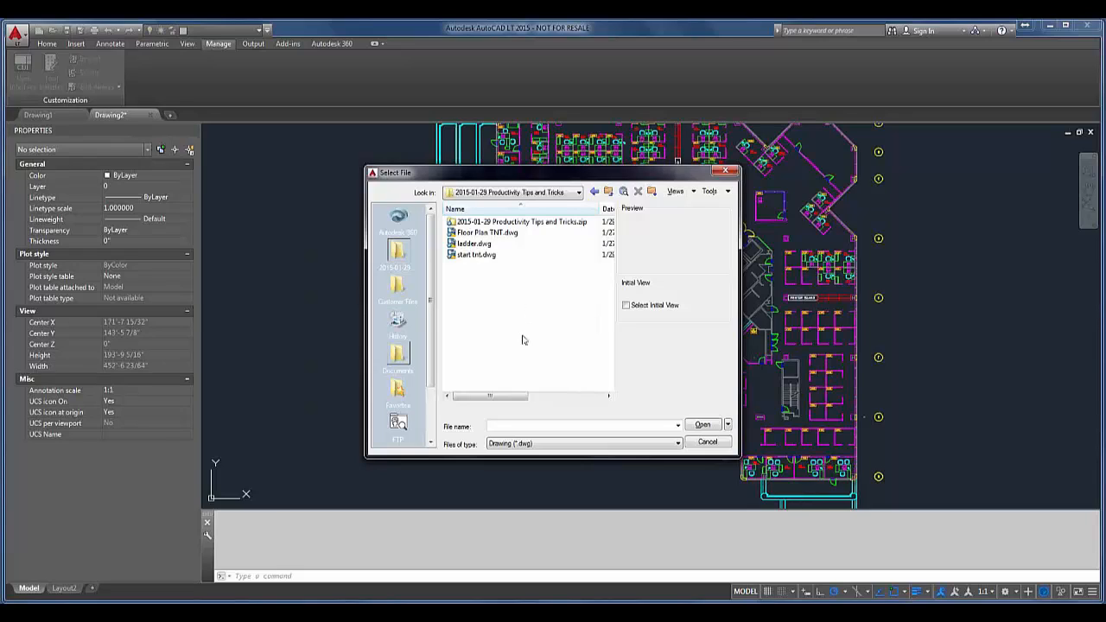
Step: Open Floor Plan TNT.dwg and start tnt.dwg together, choosing to show proxy graphics
click(505, 235)
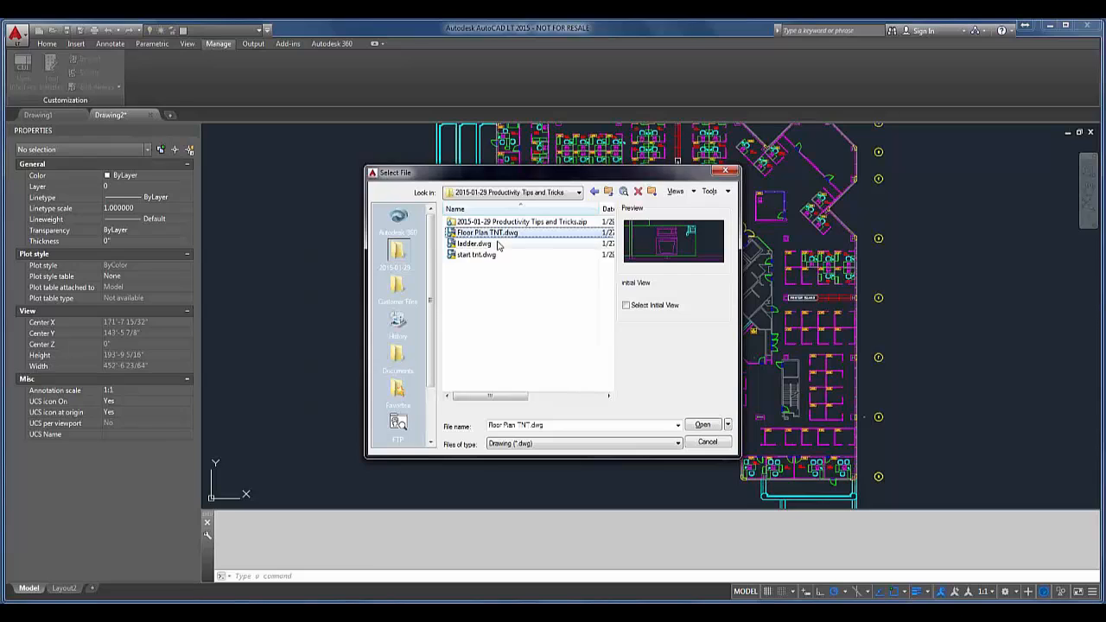
ctrl+click(486, 256)
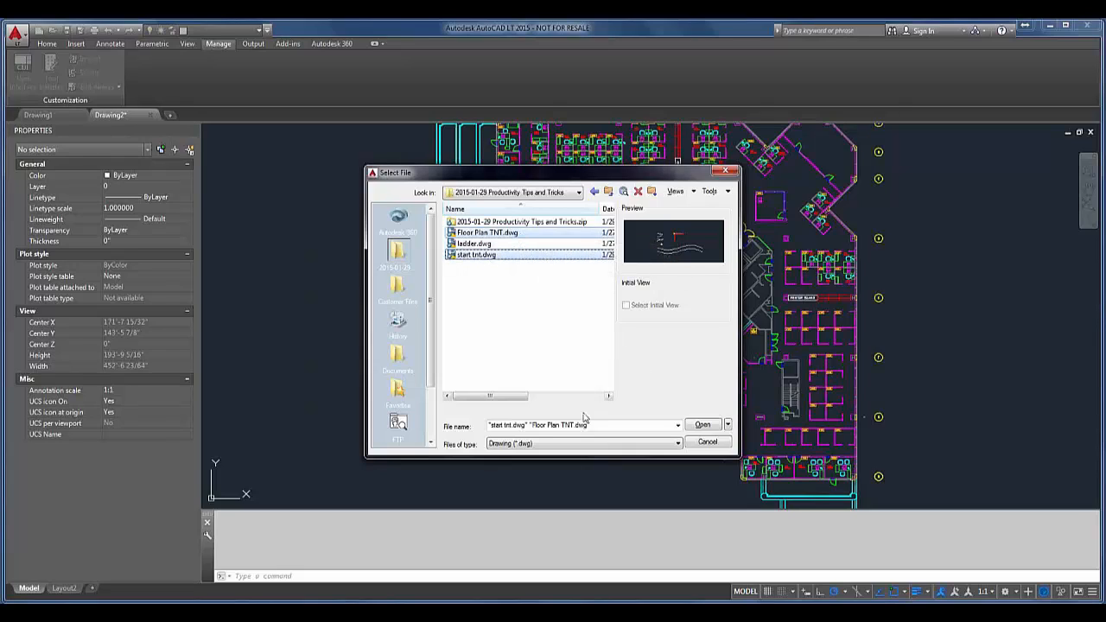
click(701, 425)
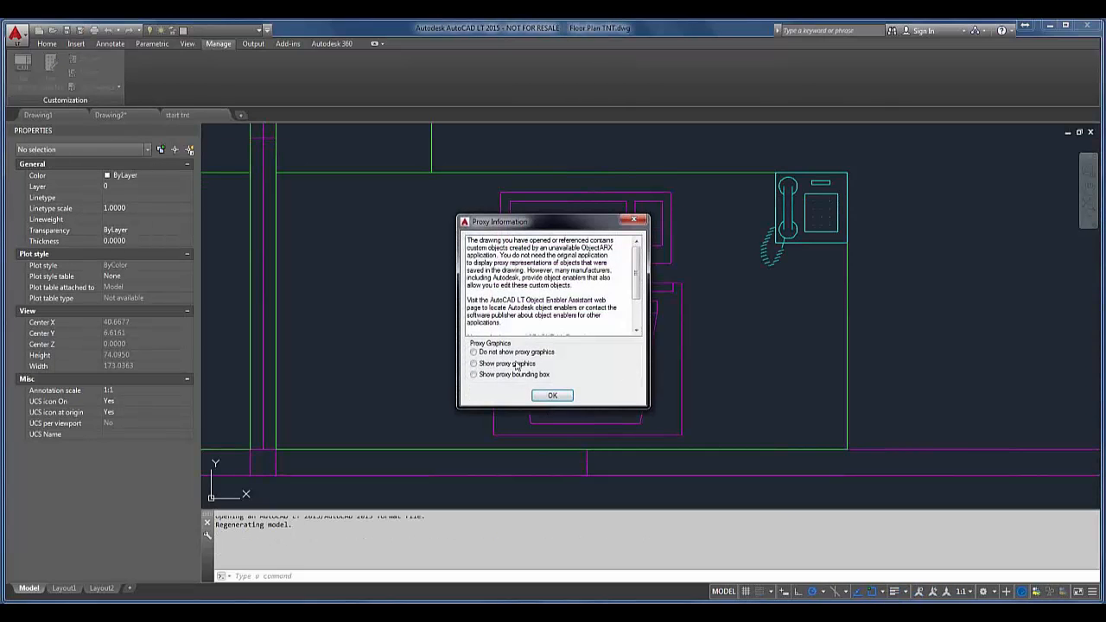
click(518, 364)
click(552, 396)
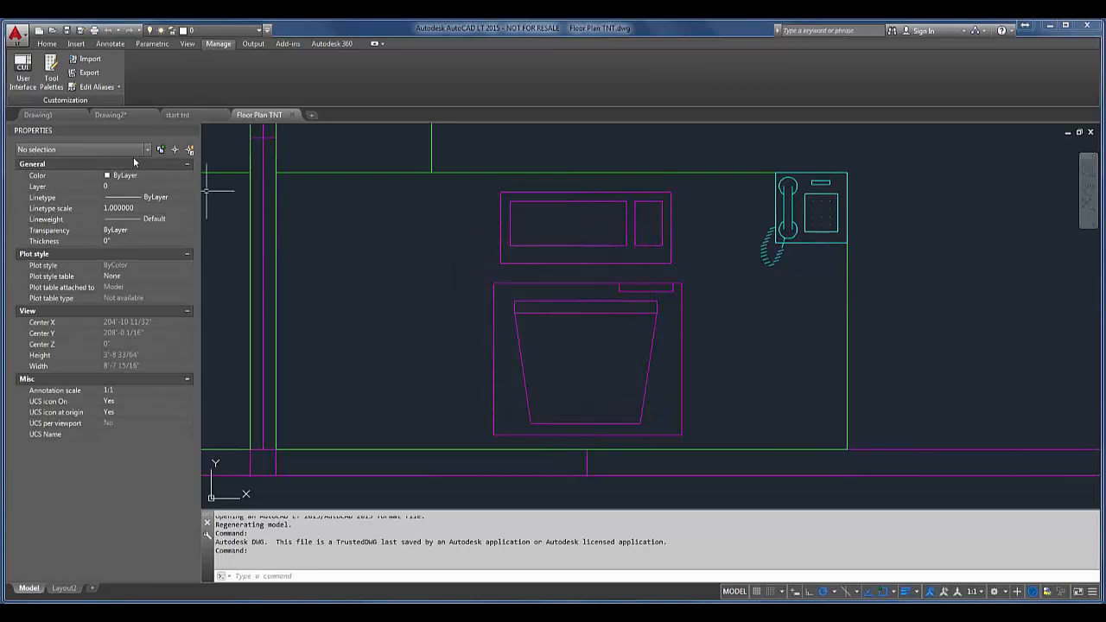
Step: Close Drawing2 without saving its changes, and close Drawing1
click(149, 115)
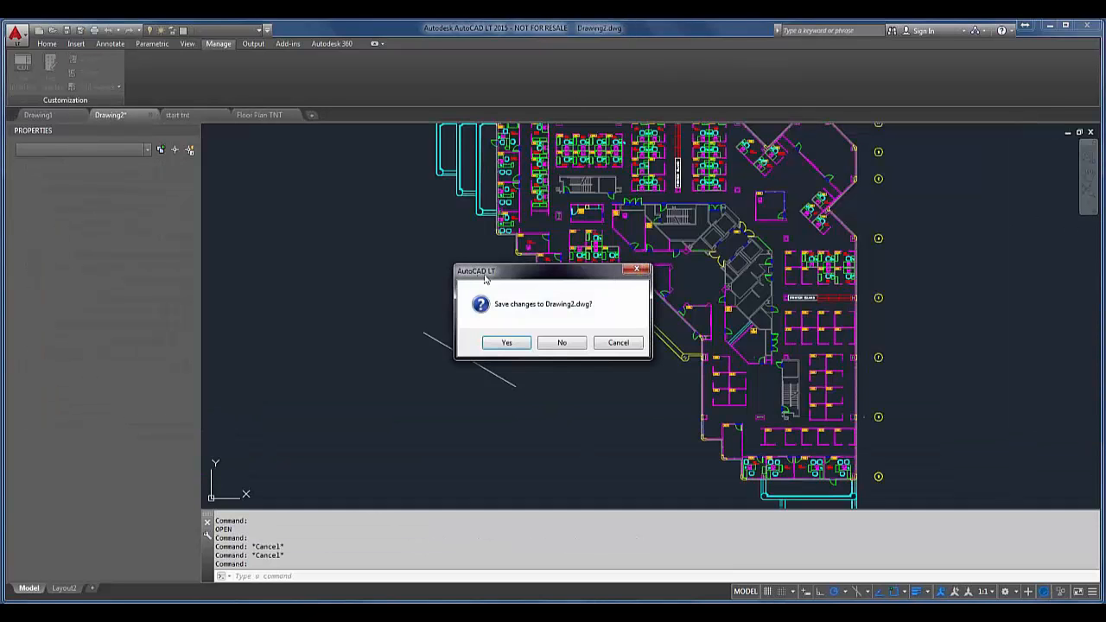
click(574, 344)
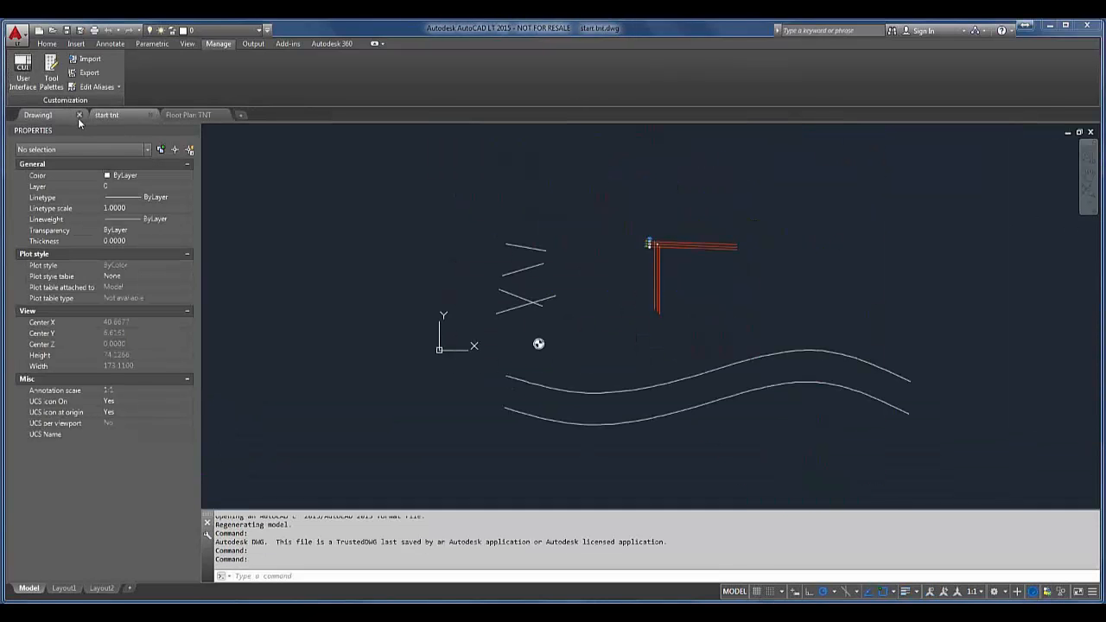
click(79, 115)
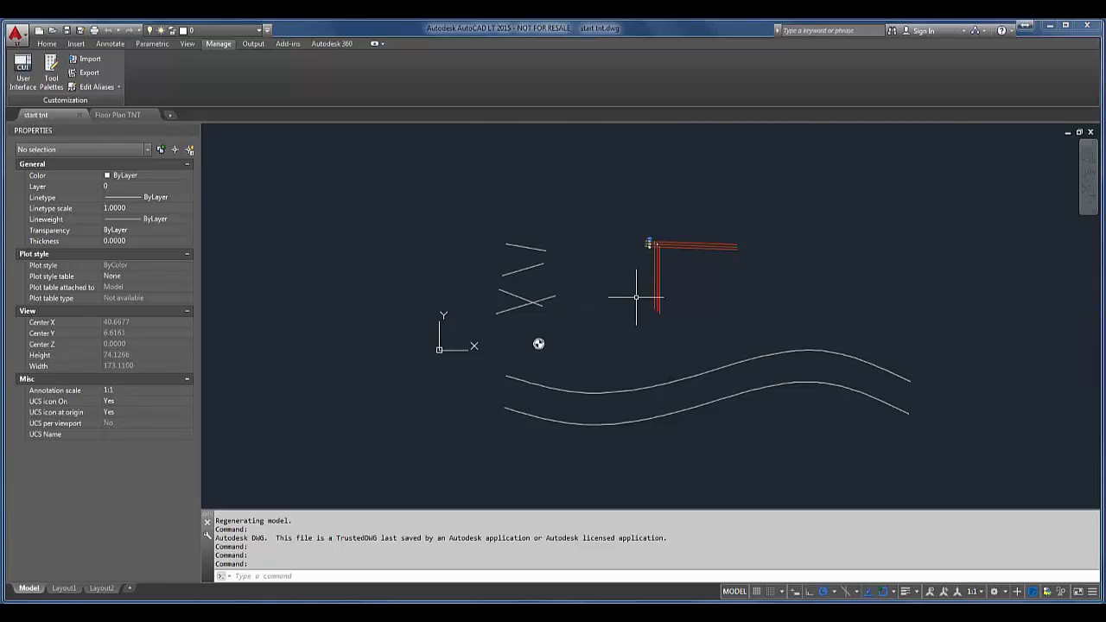
Step: Examine the default file formats available for saving drawings in the Open and Save options, keeping AutoCAD LT 2013 Drawing
right_click(626, 527)
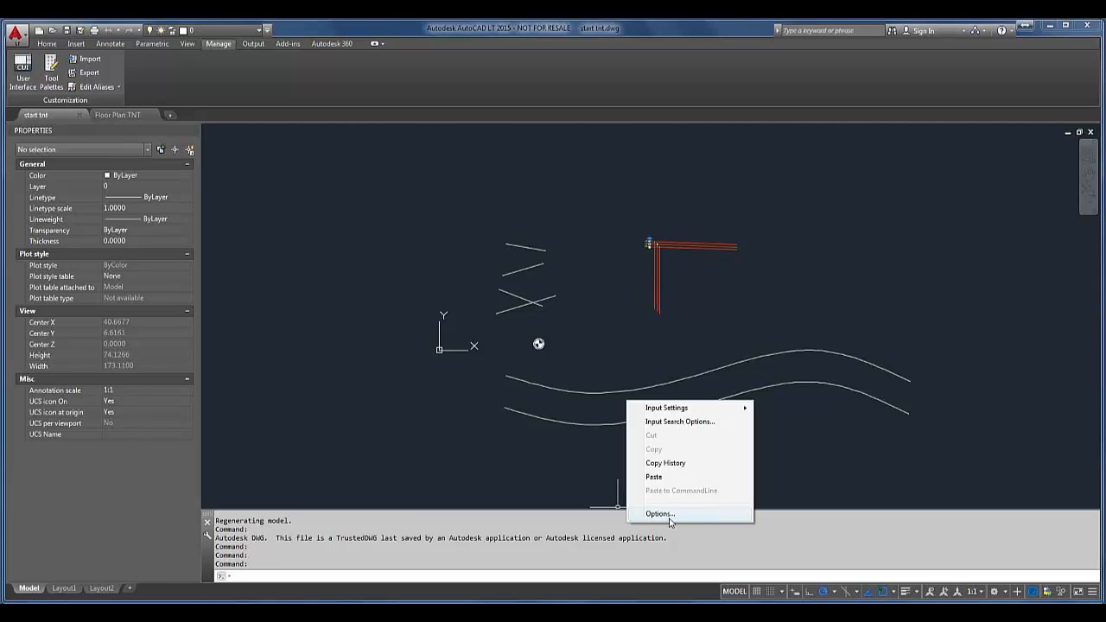
click(670, 515)
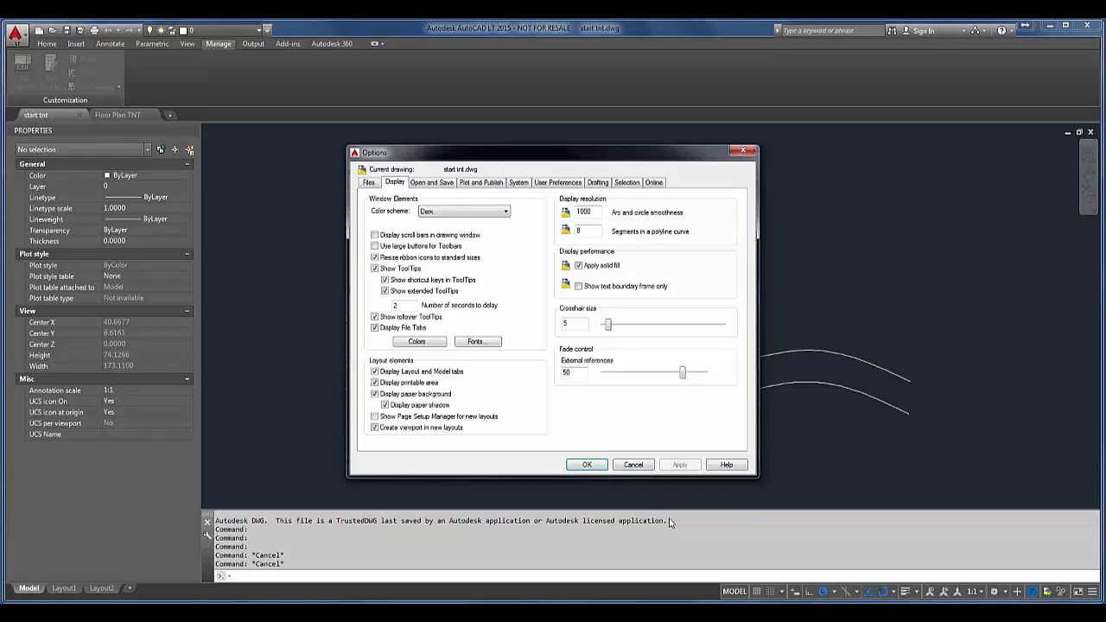
click(441, 191)
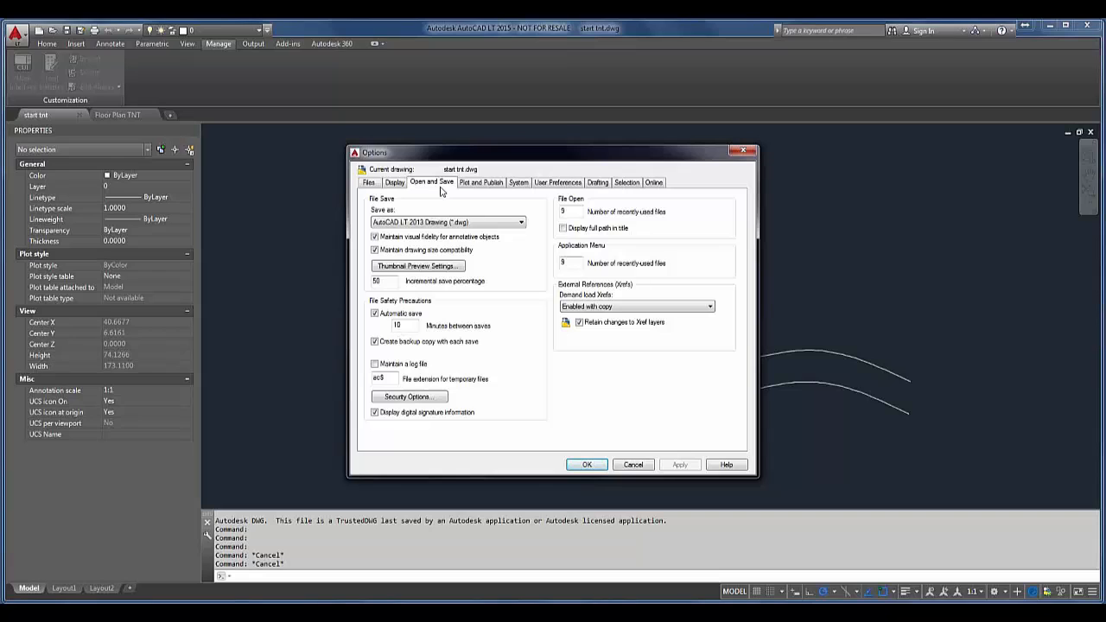
click(514, 223)
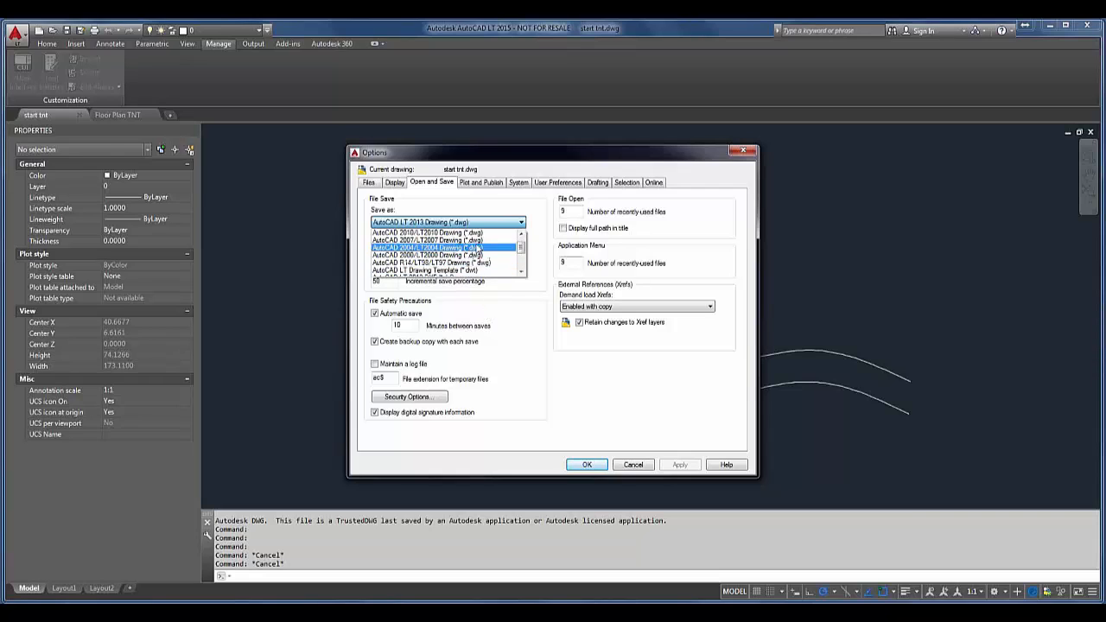
click(470, 208)
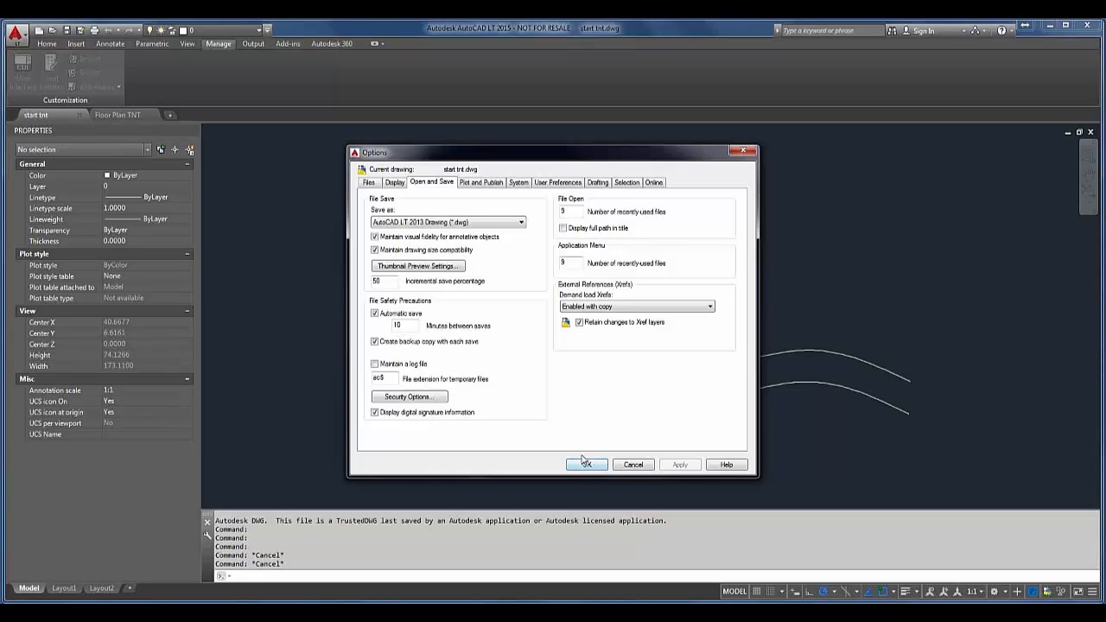
click(586, 466)
click(576, 457)
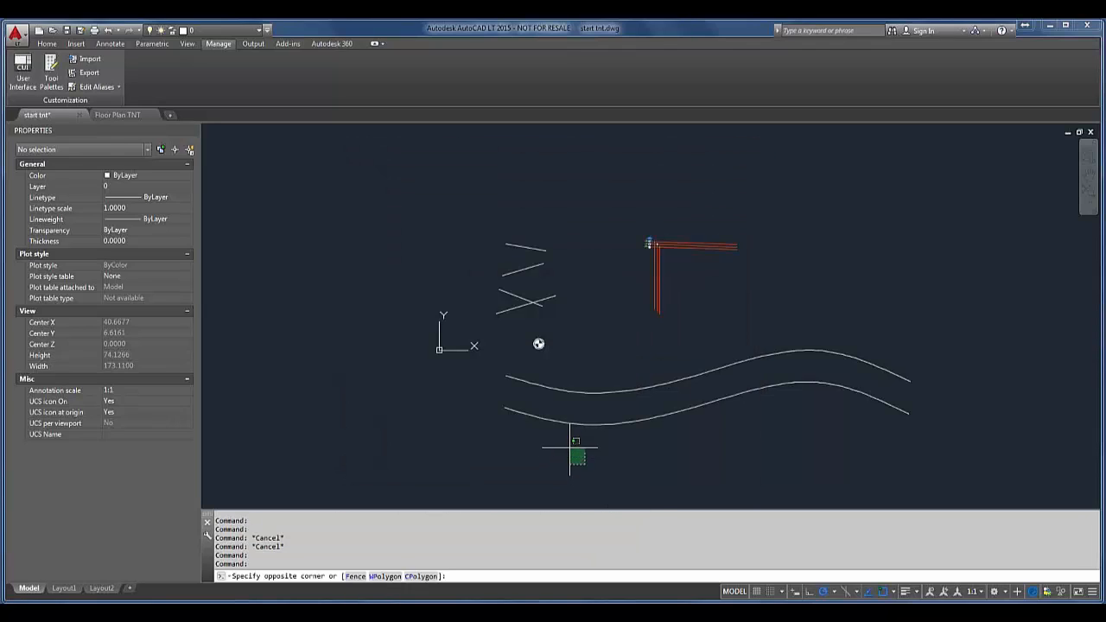
key(Escape)
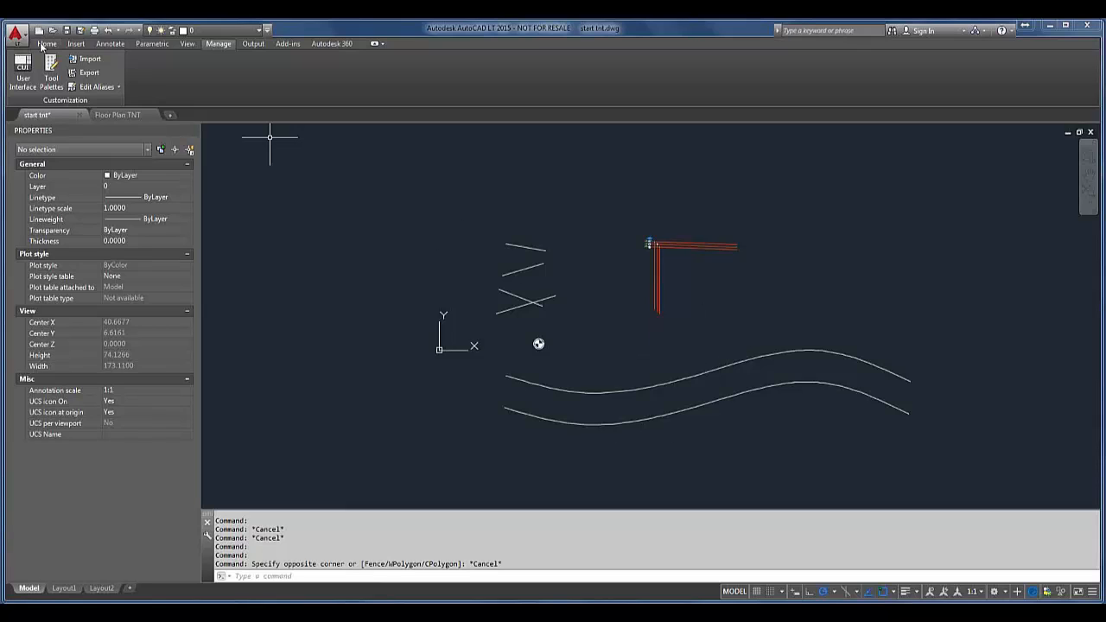
Step: Remove the layer list from the Quick Access Toolbar, and compare layer access between the Home and Annotate tools
right_click(183, 30)
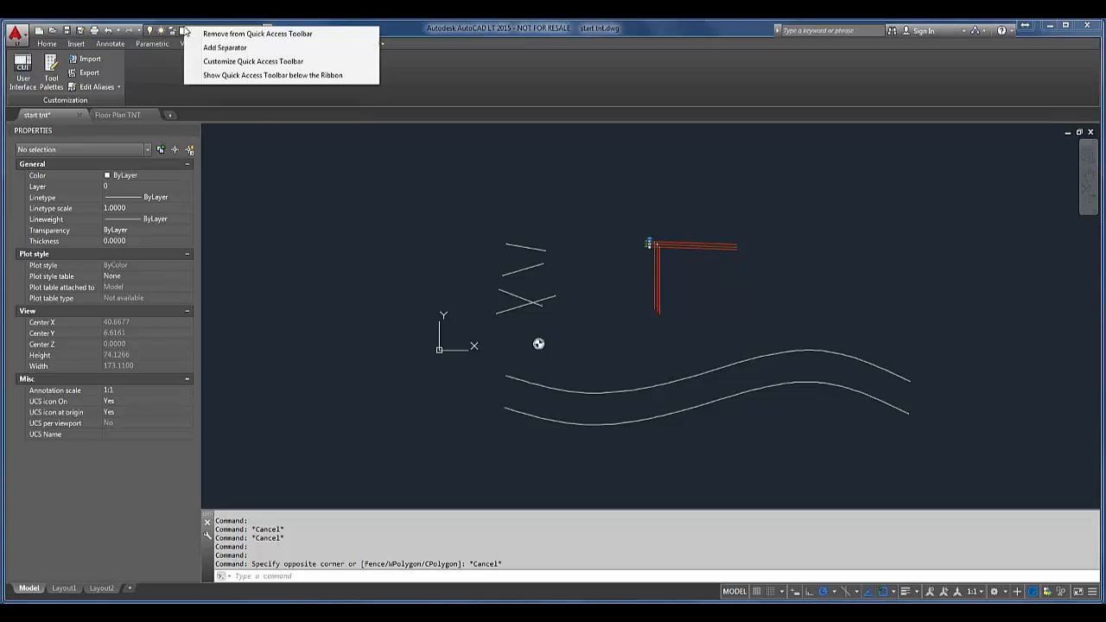
click(216, 38)
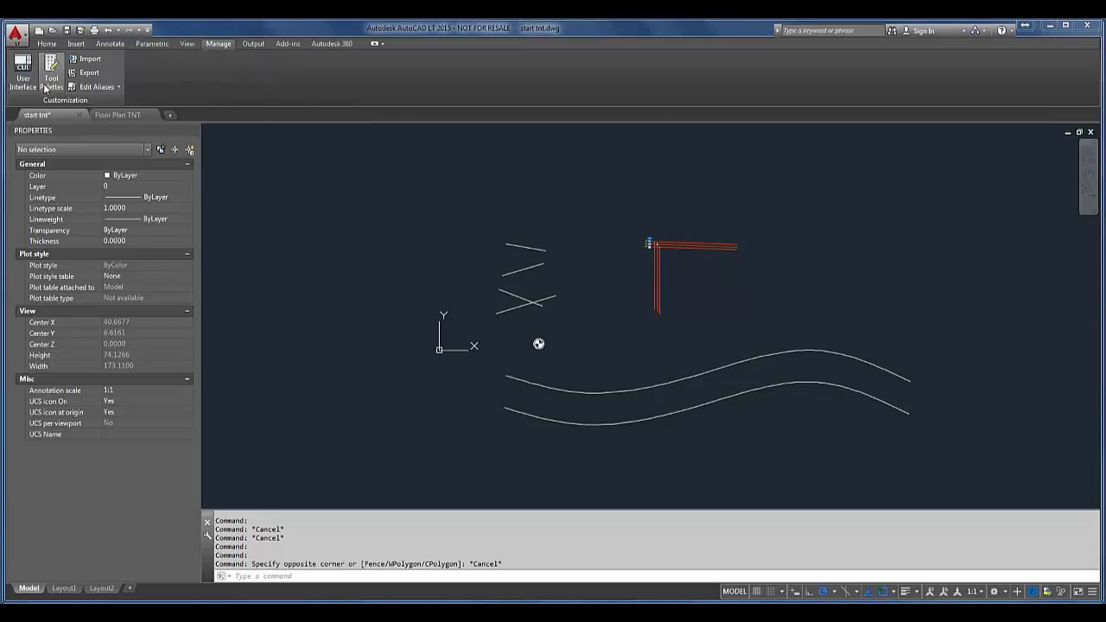
click(45, 44)
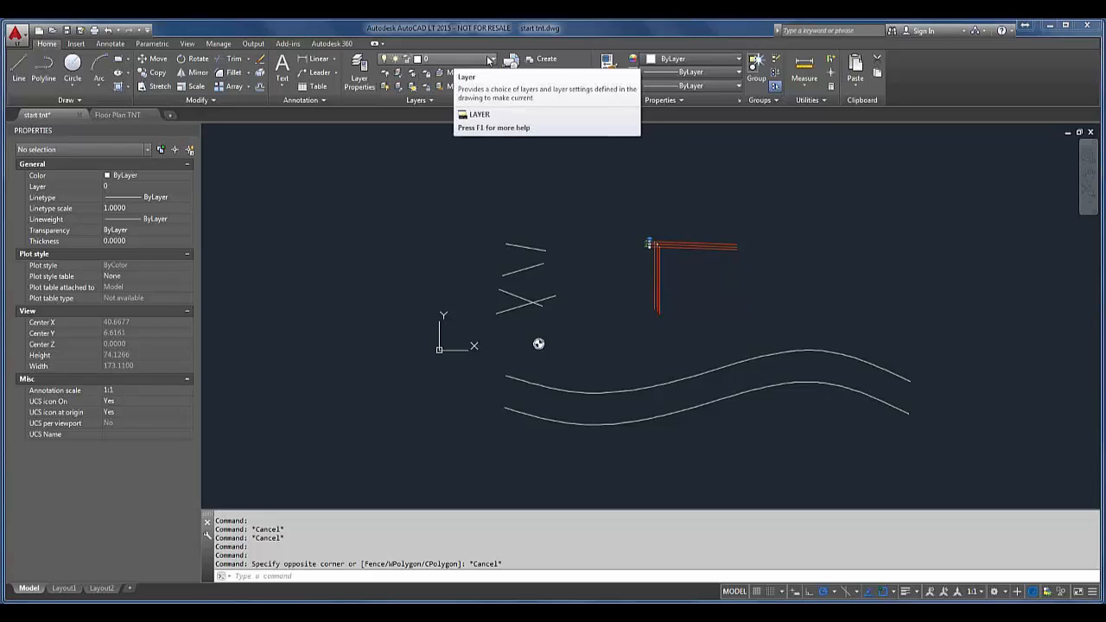
click(456, 59)
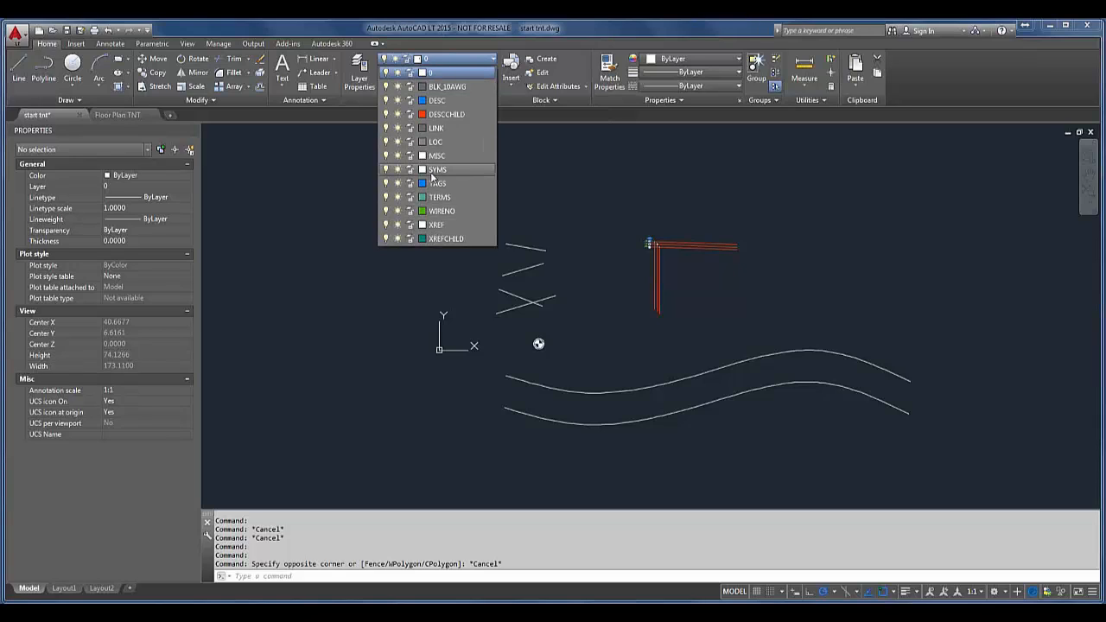
click(121, 43)
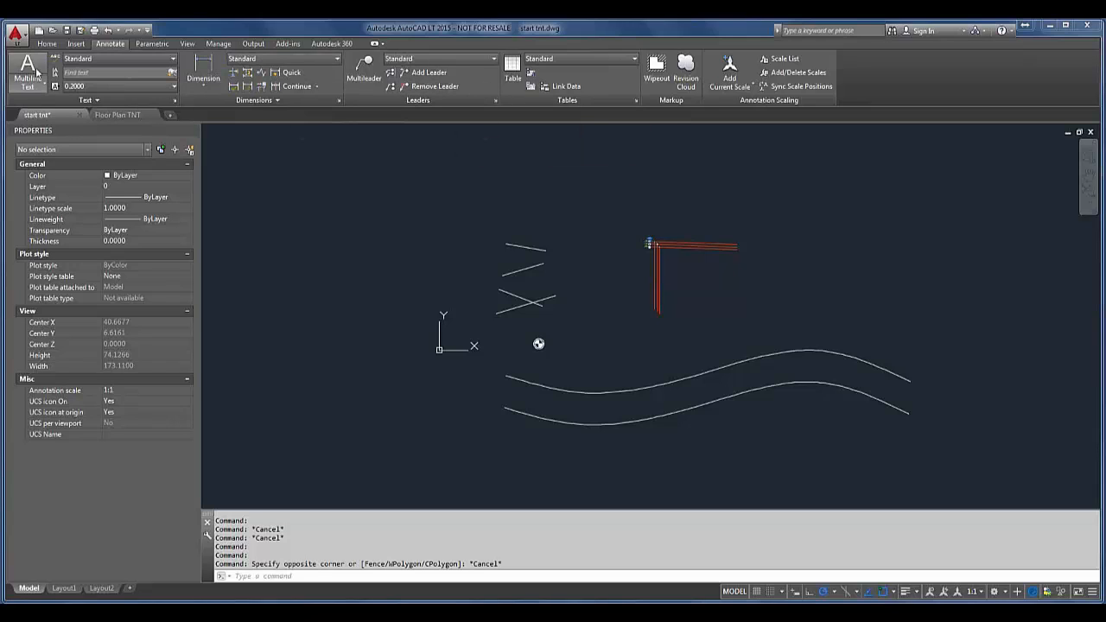
Step: Add the layer list to the Quick Access Toolbar and check its availability alongside the Parametric, Manage and Home tools
click(47, 43)
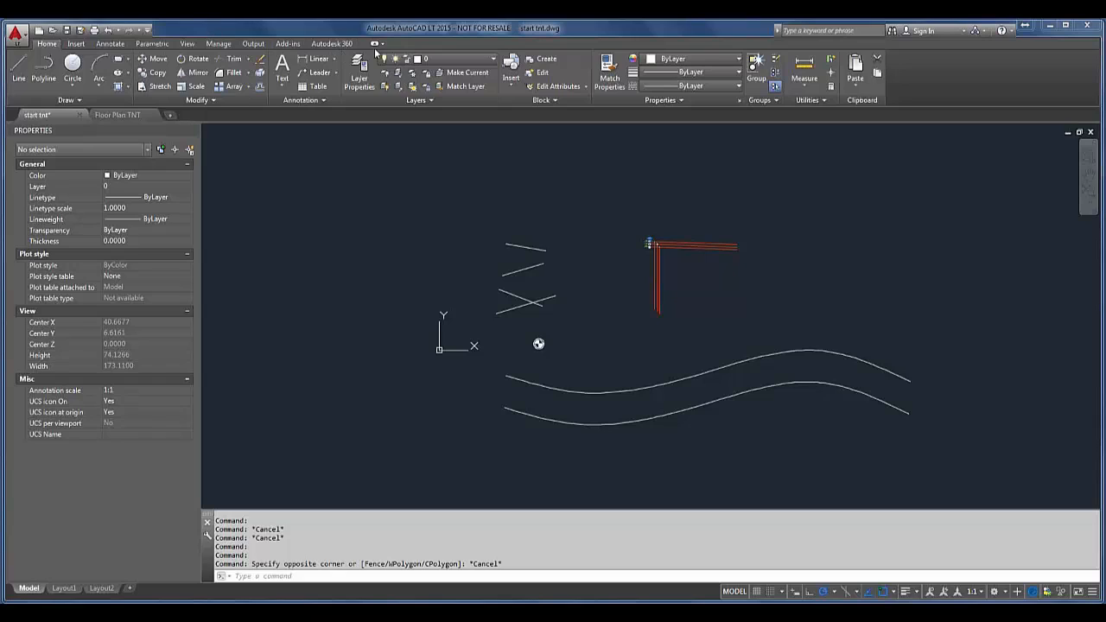
right_click(430, 61)
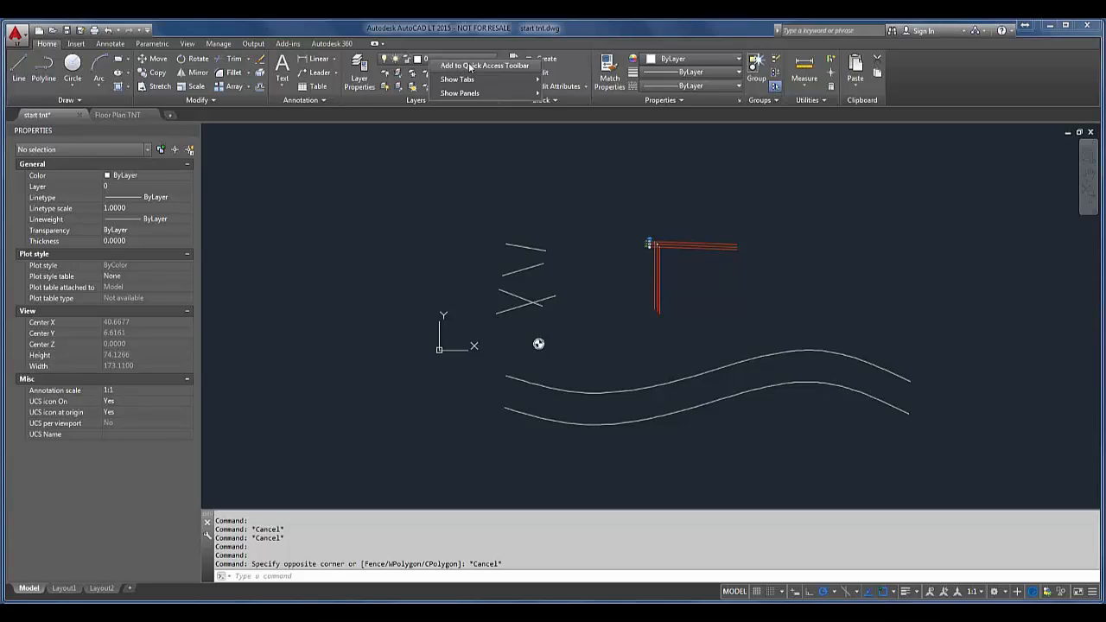
click(461, 66)
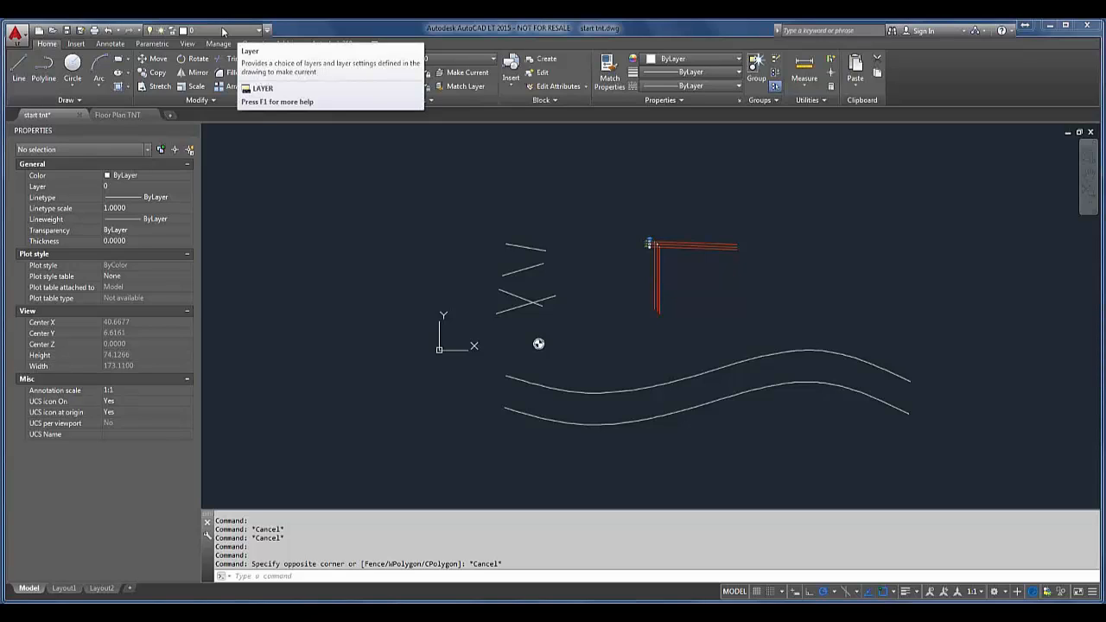
click(158, 45)
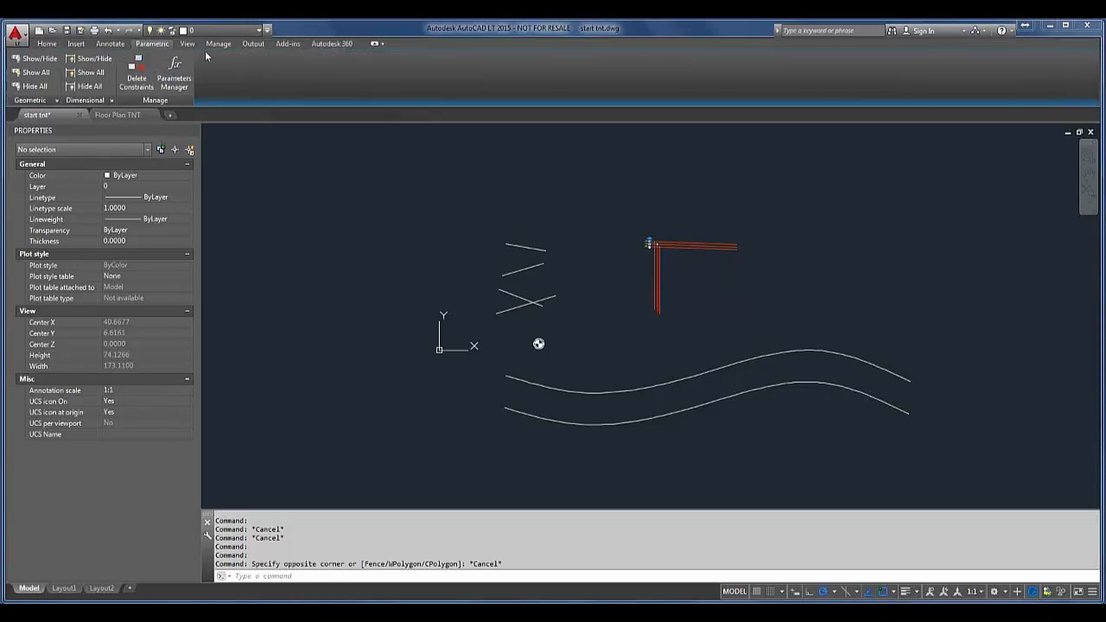
click(222, 32)
click(218, 43)
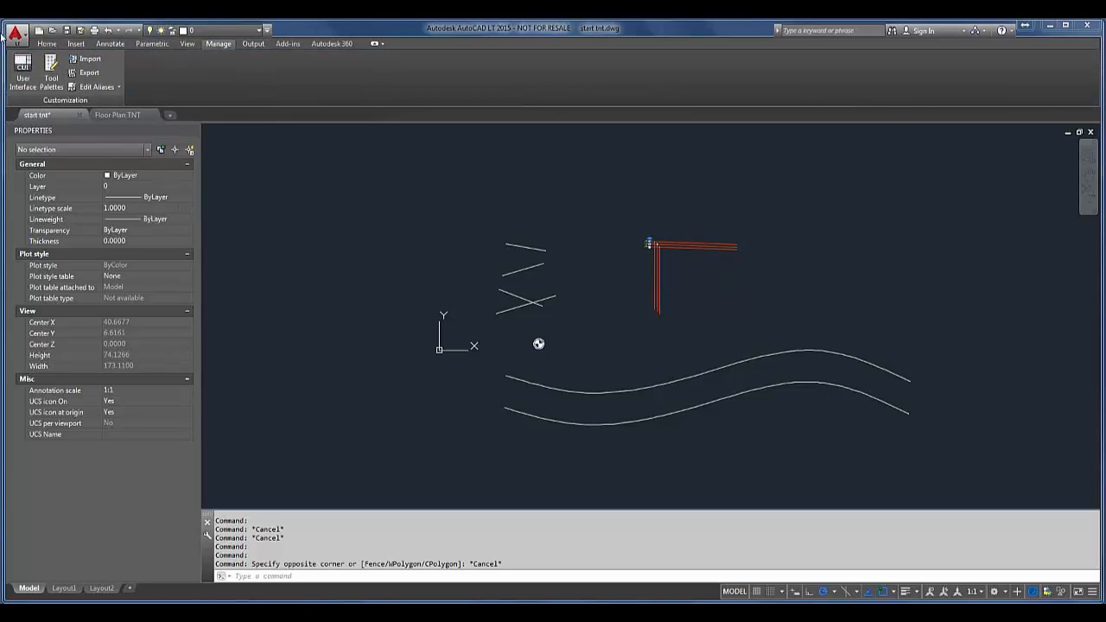
click(49, 44)
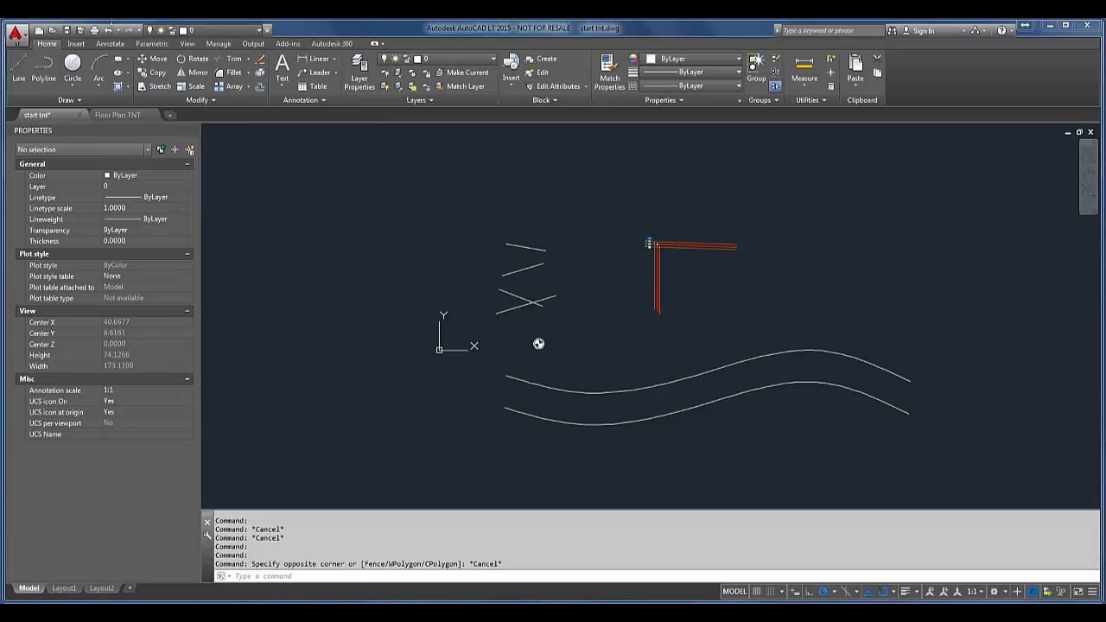
Step: Add Plot Preview to the Quick Access Toolbar and review the remaining customization options
click(267, 30)
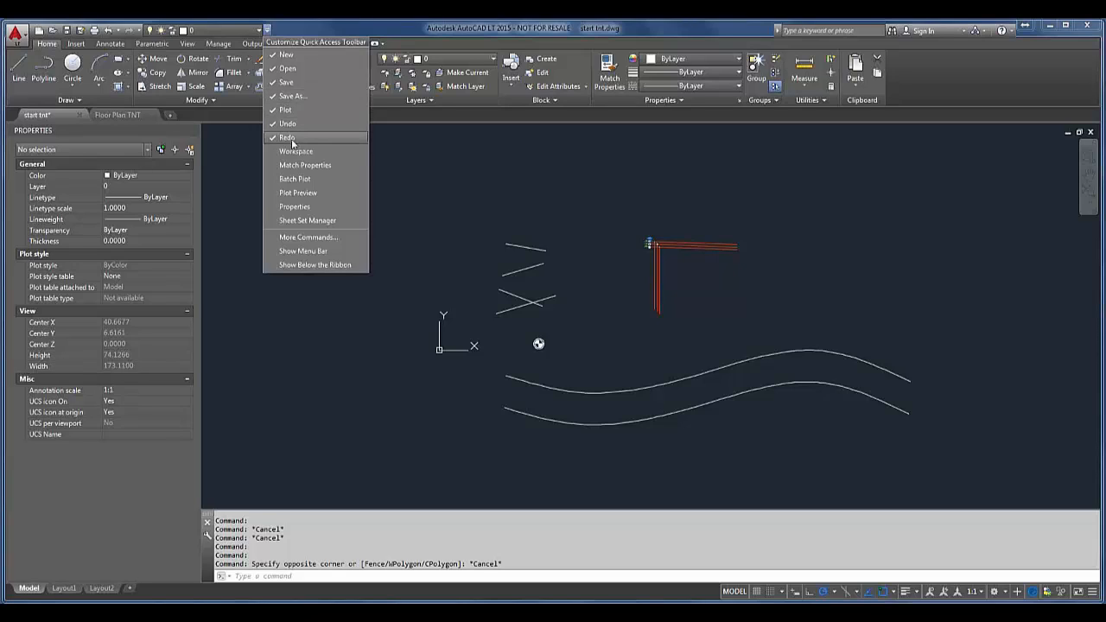
click(295, 193)
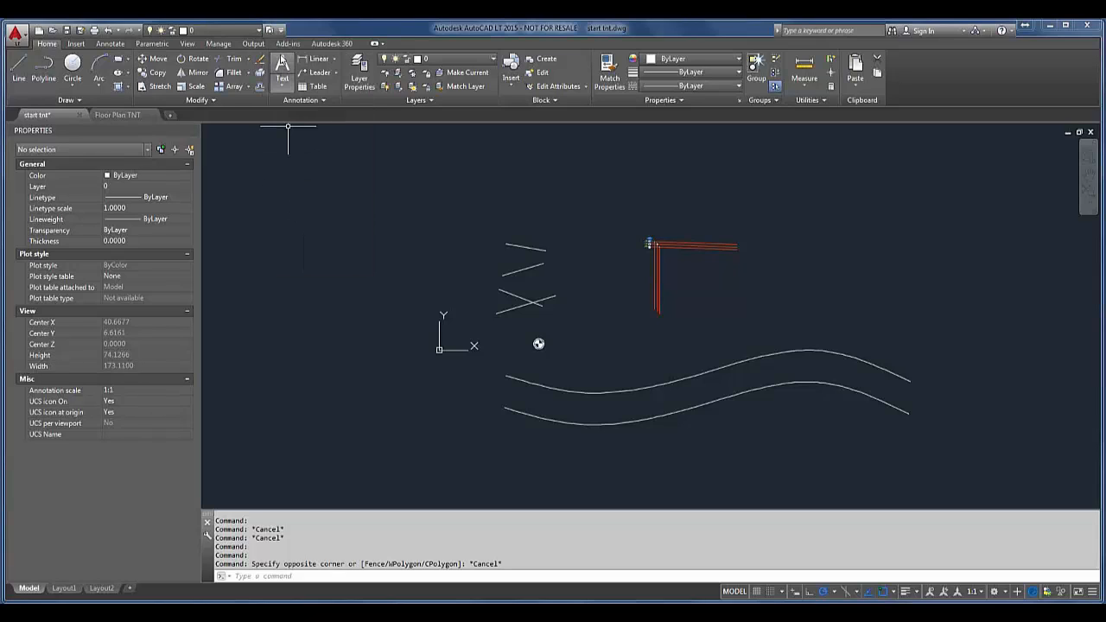
click(281, 31)
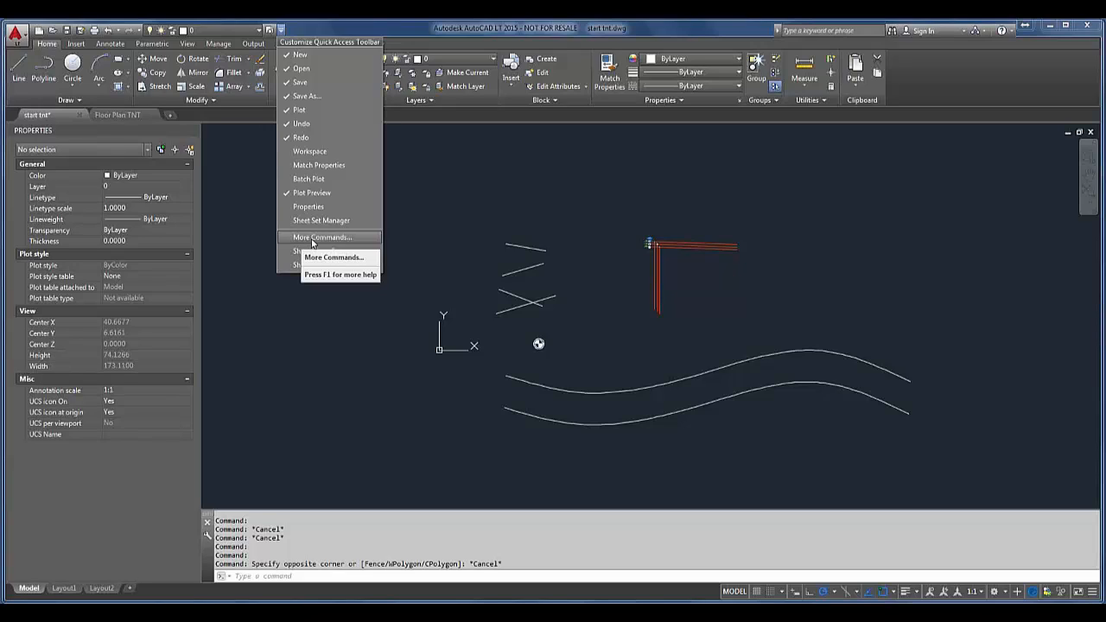
click(403, 29)
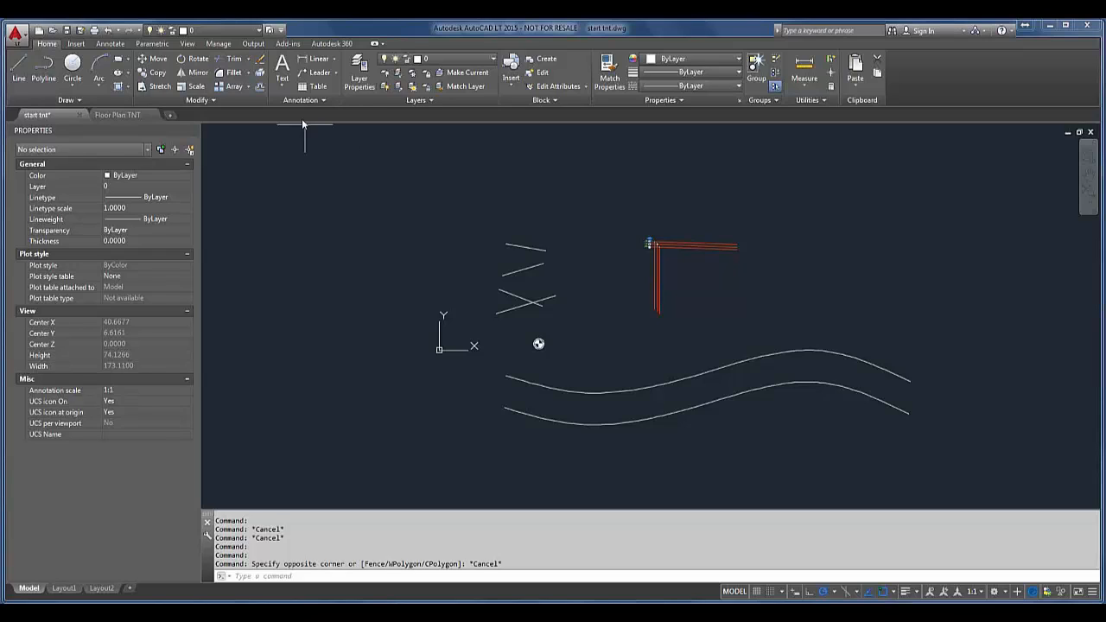
Step: Open the command alias file acadlt.pgp for editing and hide the Clip Library
click(219, 43)
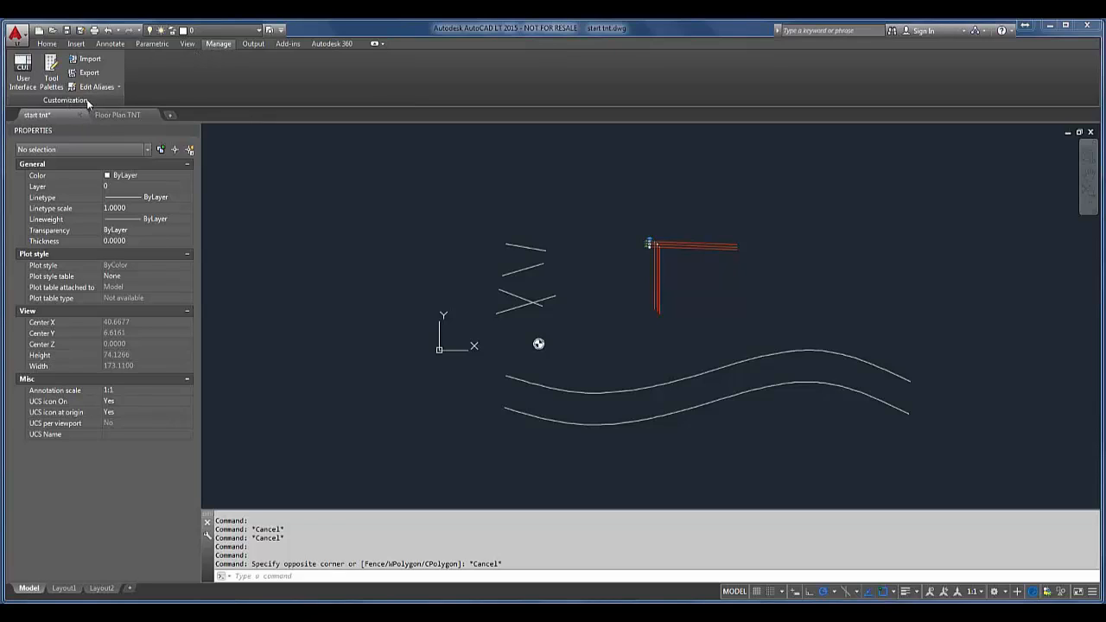
click(118, 88)
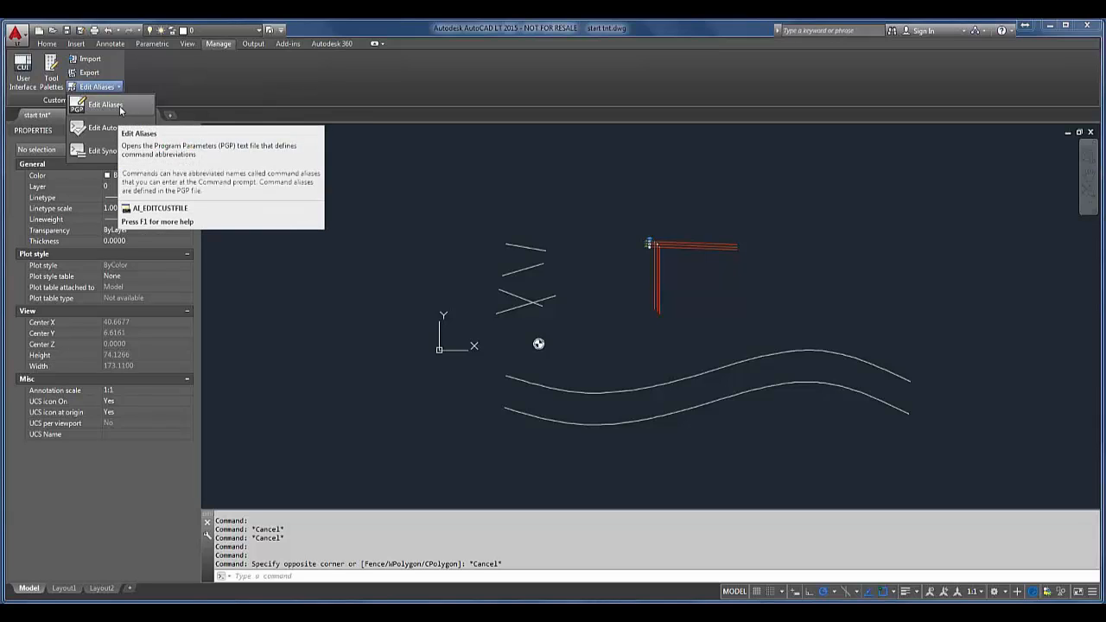
click(120, 110)
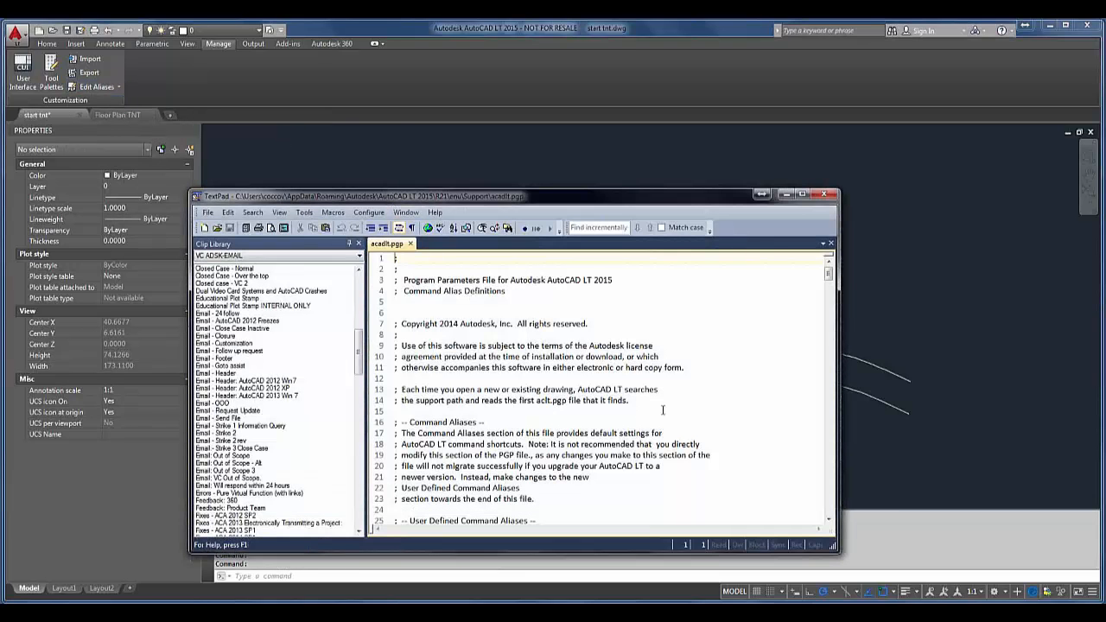
click(358, 244)
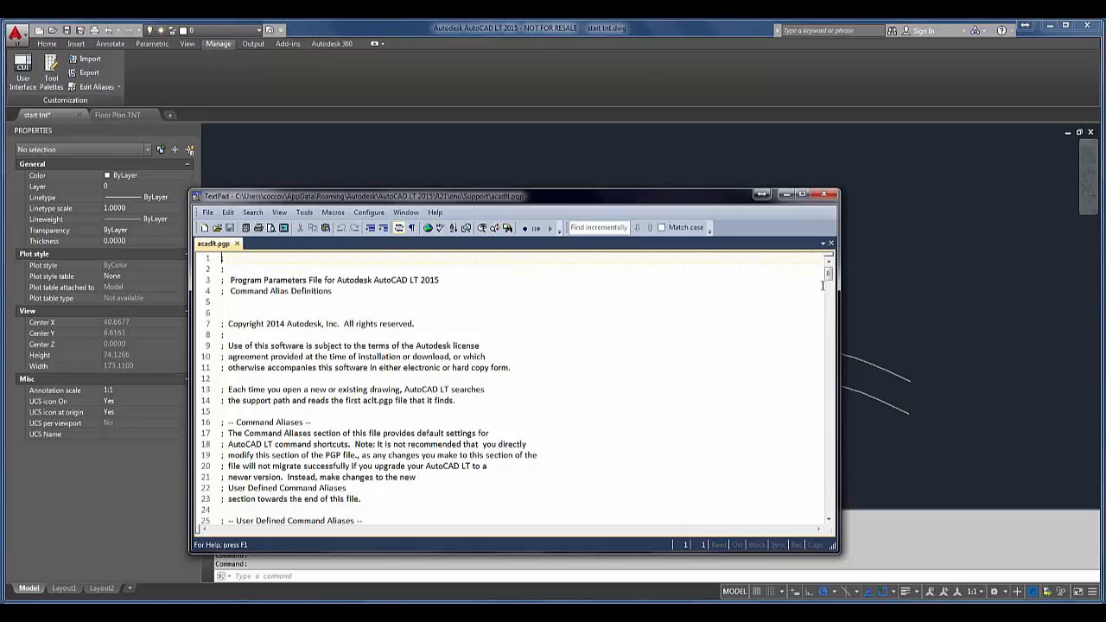
Step: Examine the command abbreviations defined in acadlt.pgp, from the A entries through the P and Q entries
drag(828, 274, 828, 317)
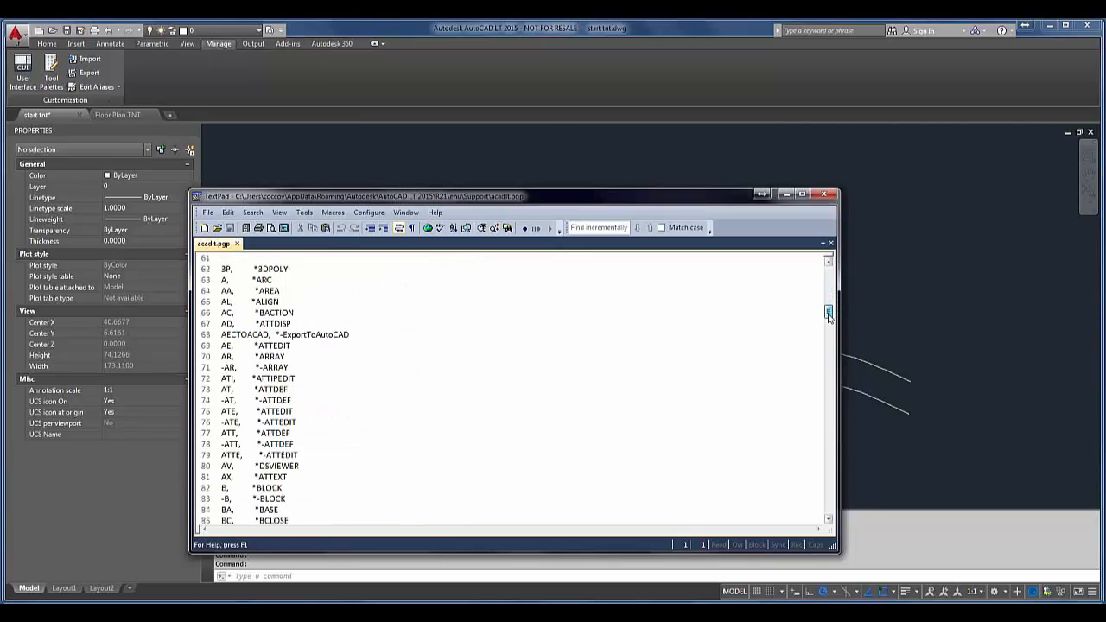
click(352, 292)
scroll(352, 292, down, 2)
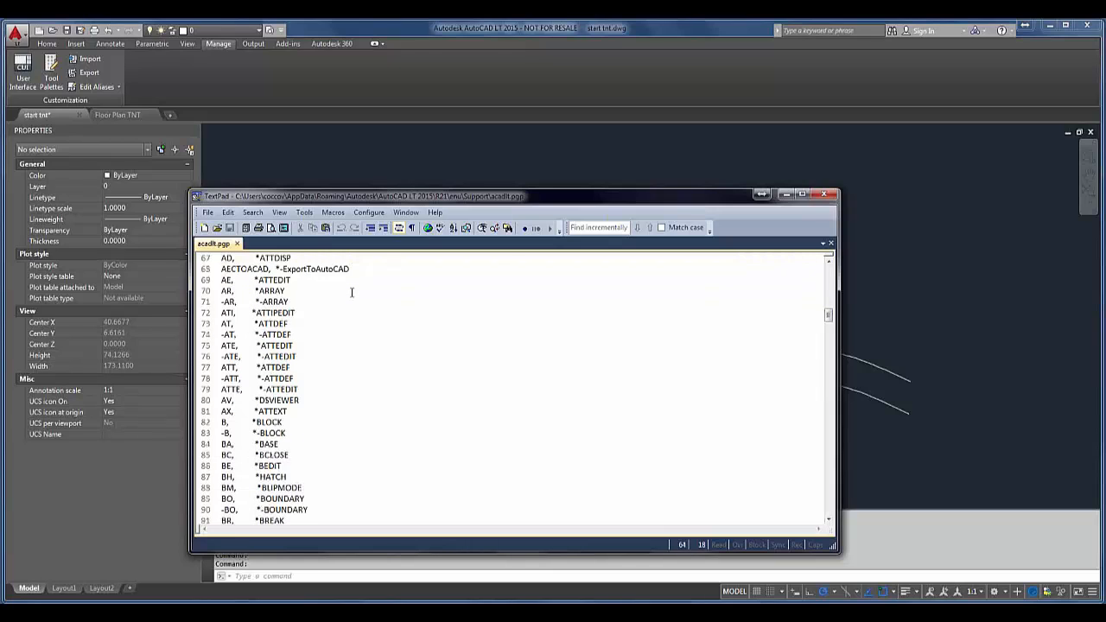
scroll(351, 292, down, 4)
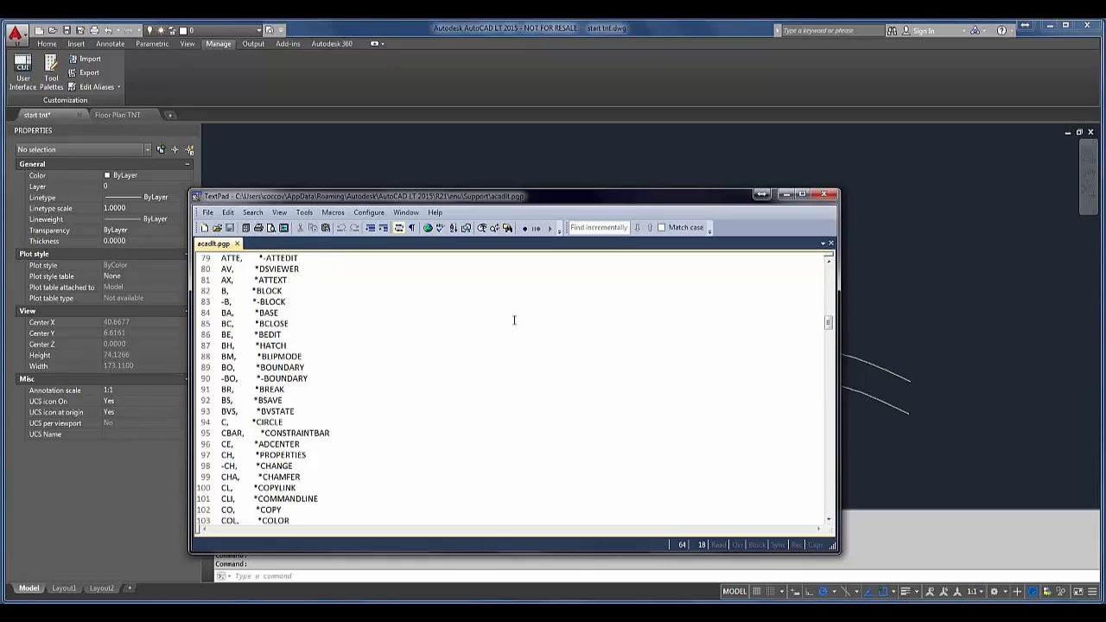
drag(830, 322, 828, 338)
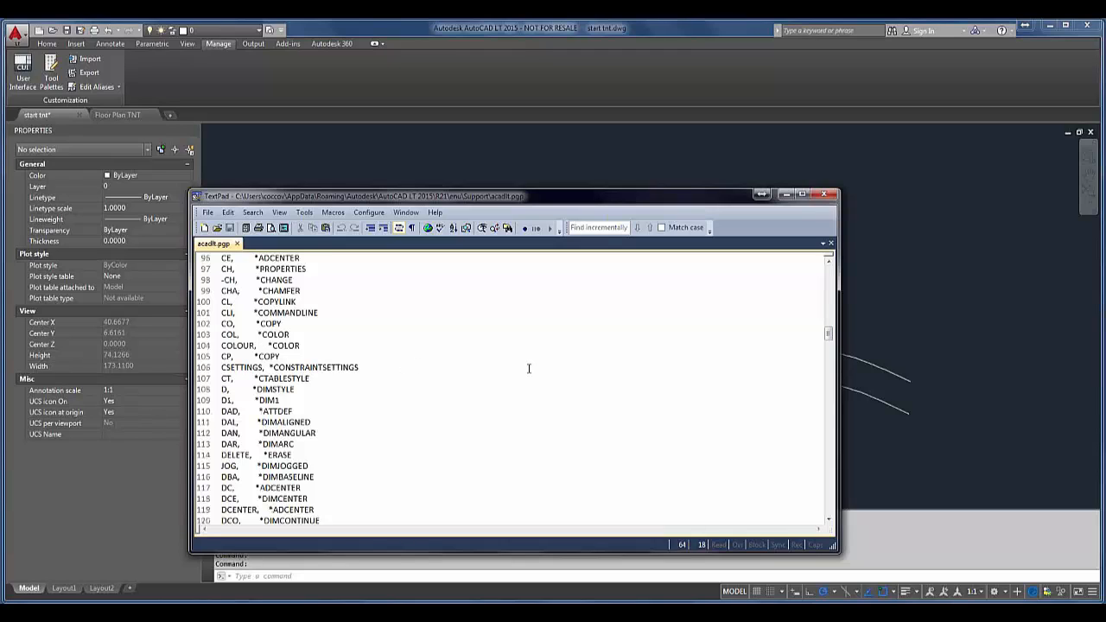
scroll(529, 369, up, 4)
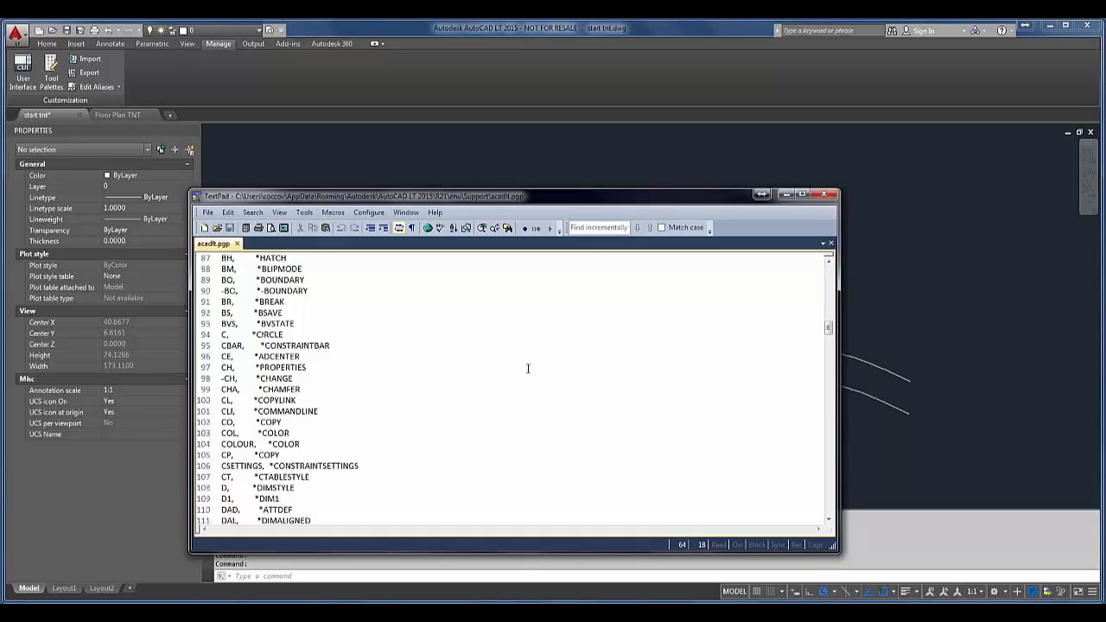
scroll(528, 369, up, 1)
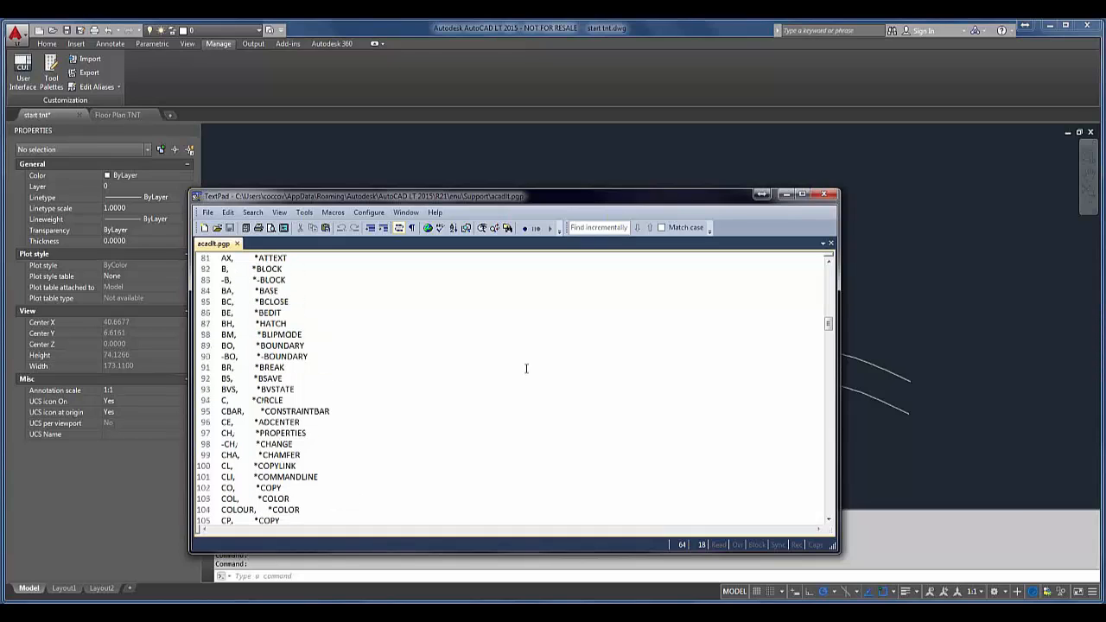
drag(829, 323, 828, 419)
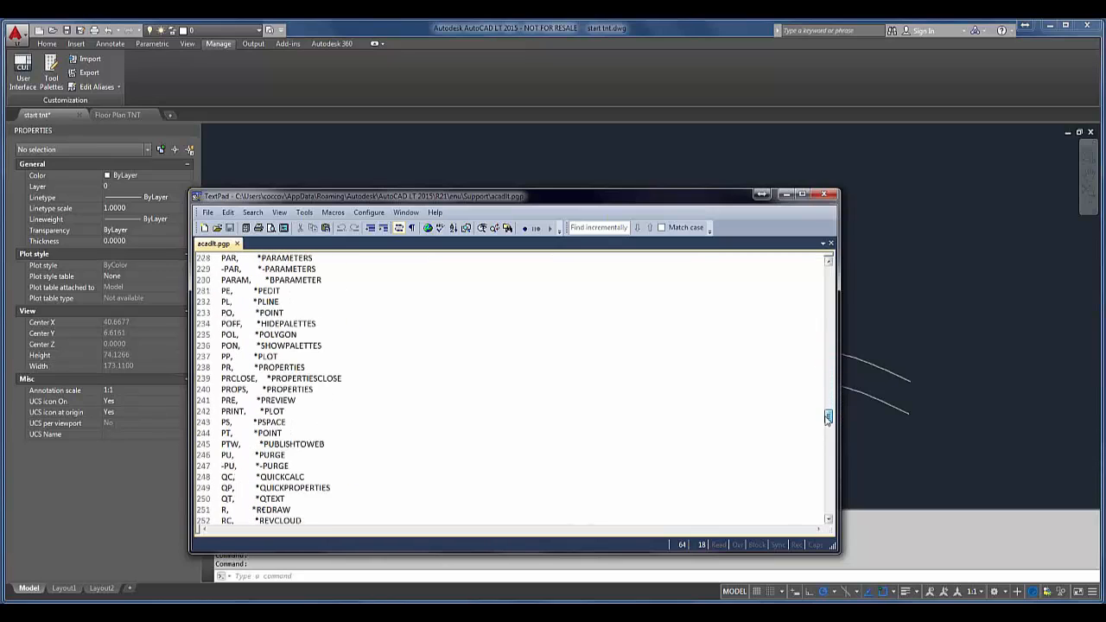
click(337, 467)
key(Return)
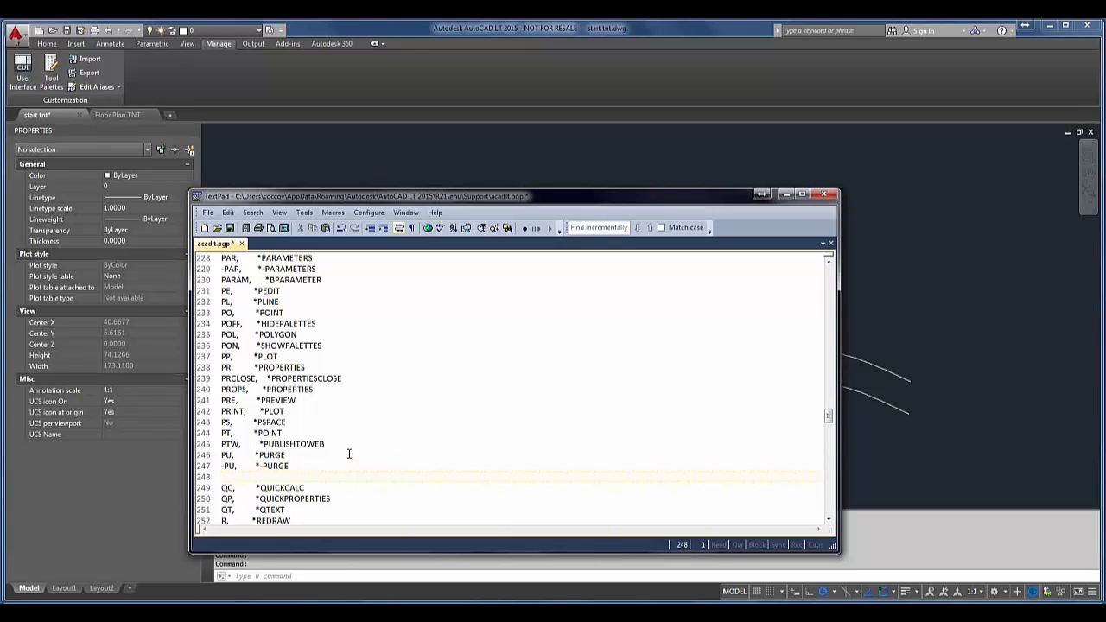
key(BackSpace)
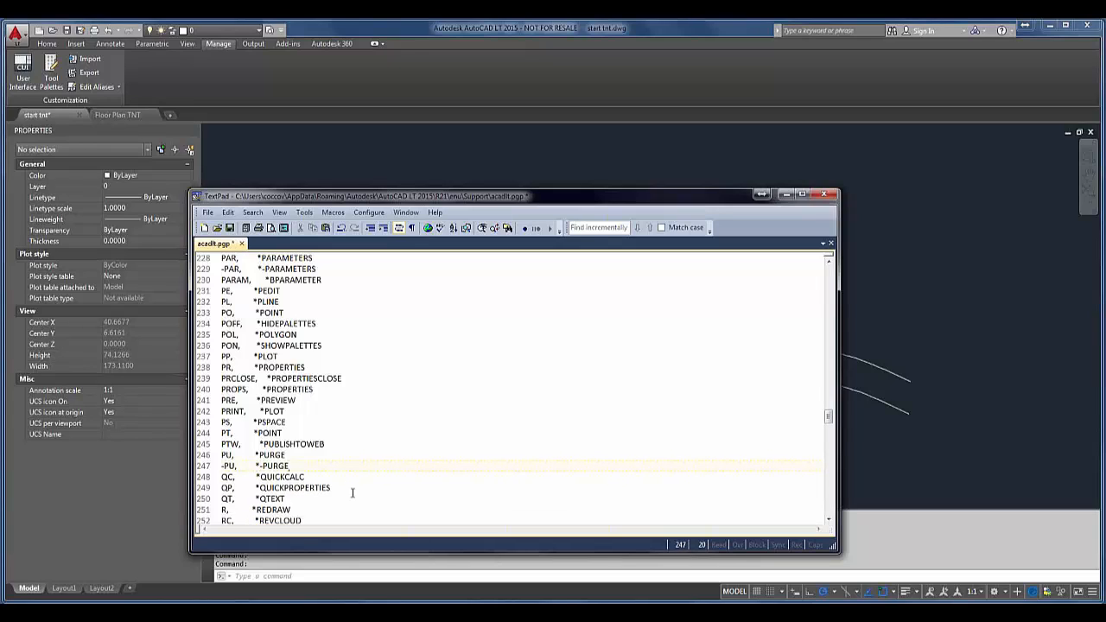
Step: Add the alias "QSE, *QSELECT" below the QUICKPROPERTIES entry, save acadlt.pgp and minimize the text editor
key(Return)
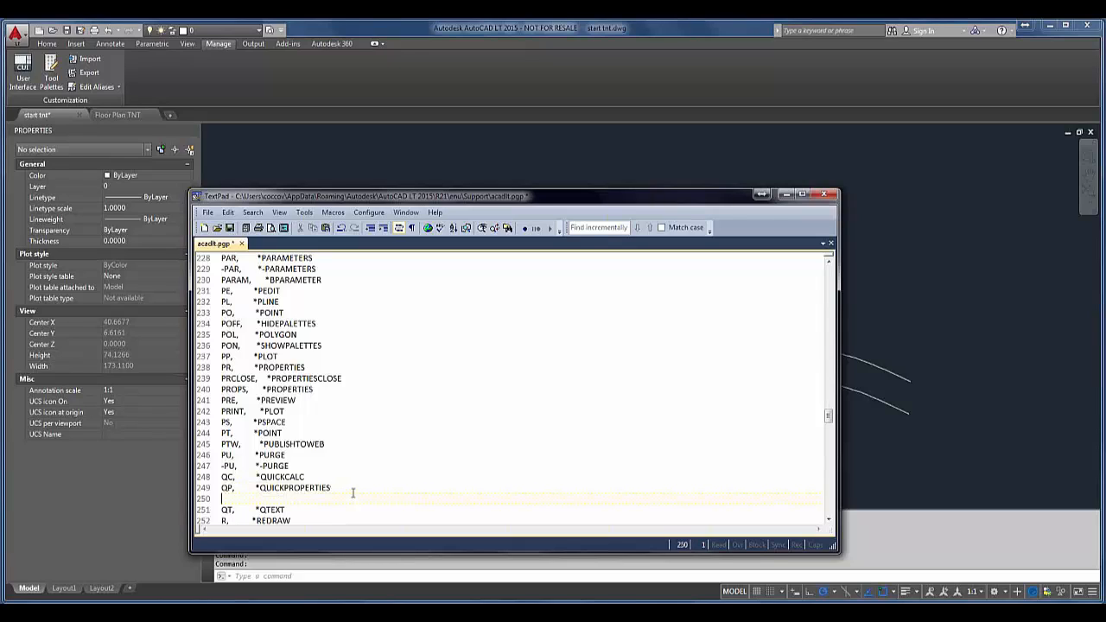
text(QSE,)
text(*A)
key(BackSpace)
text(QSELECT)
click(229, 228)
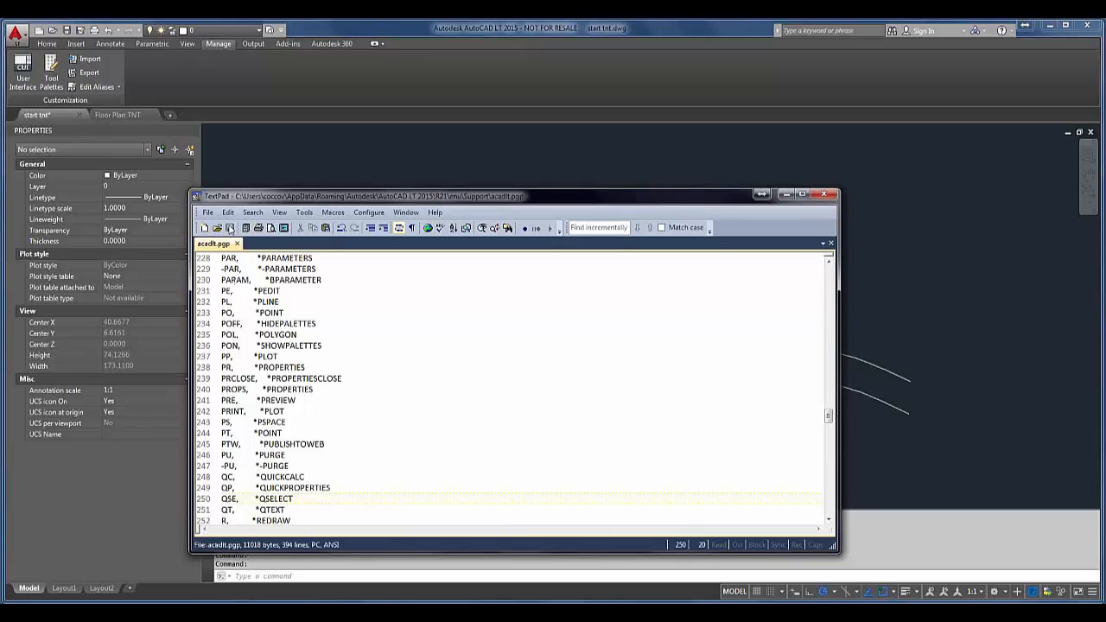
click(786, 194)
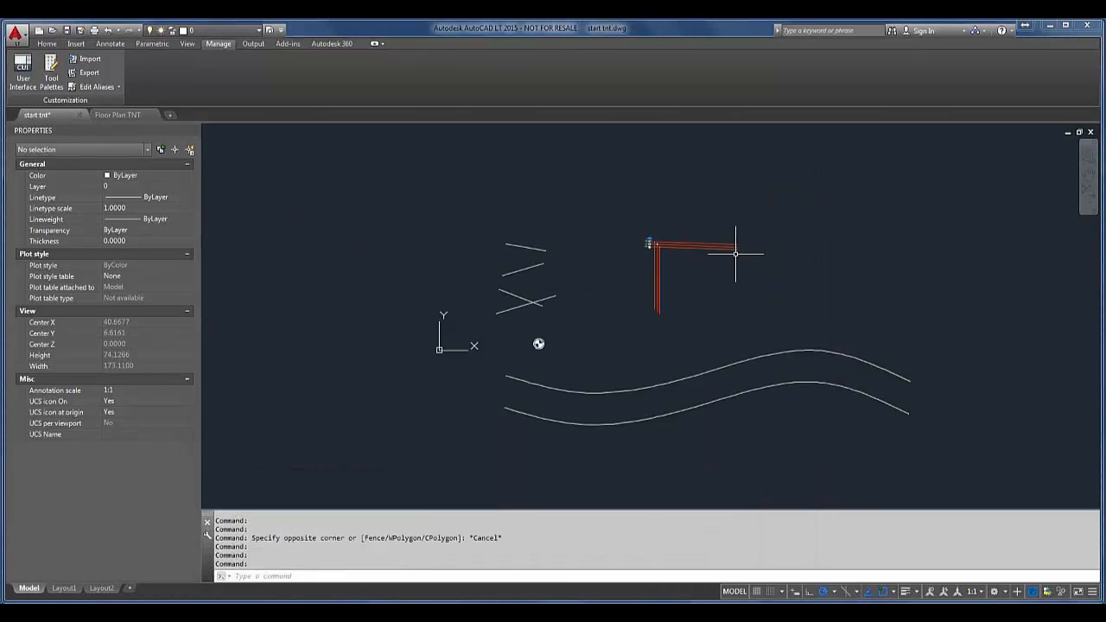
Step: Run QSELECT to view the Quick Select options, and cancel without selecting anything
text(qselect)
key(Return)
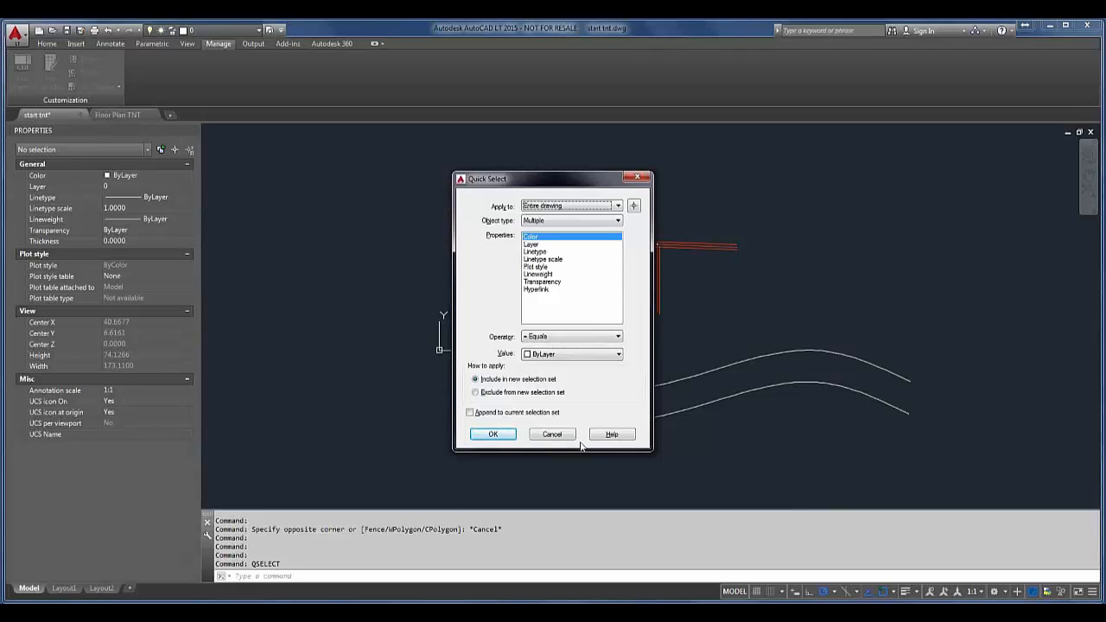
click(553, 436)
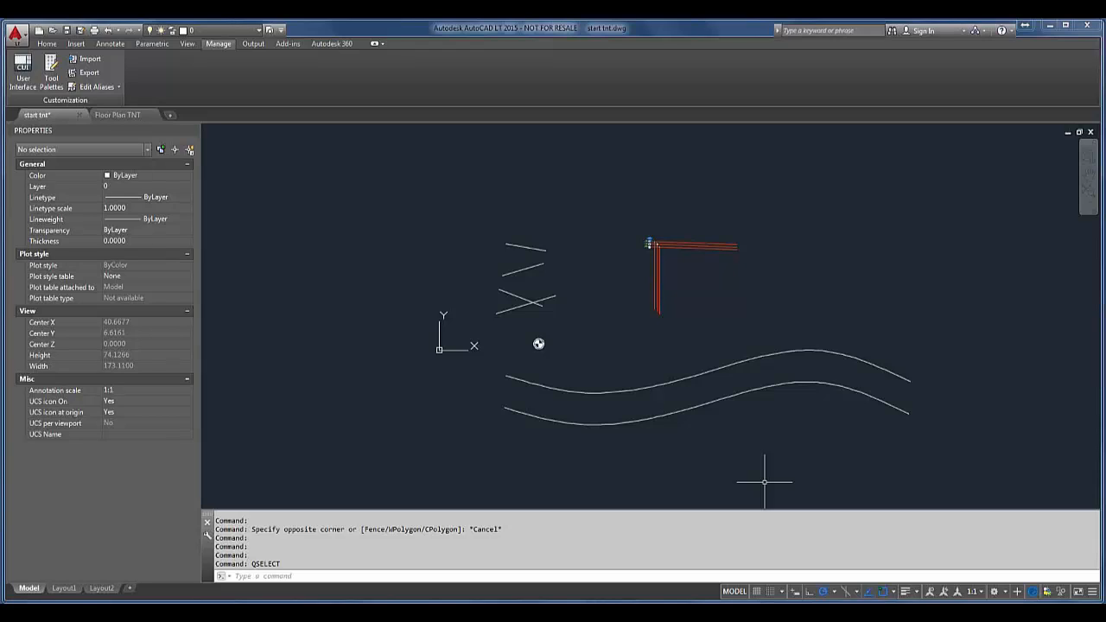
Step: Run REINIT to reinitialize the PGP file, and clear the command line
text(REINIT)
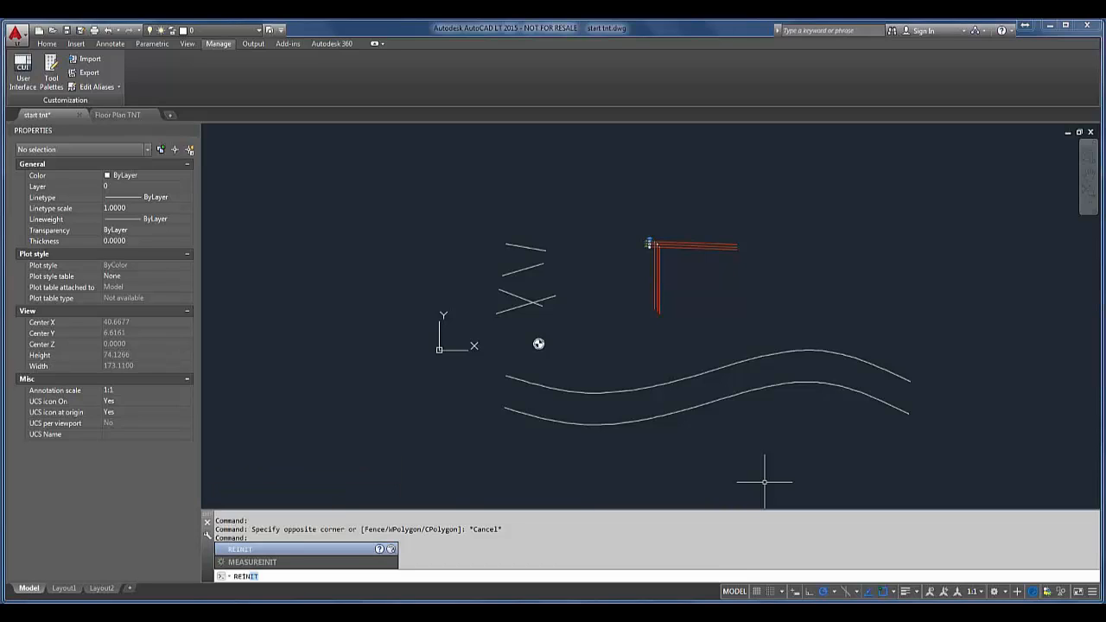
key(Return)
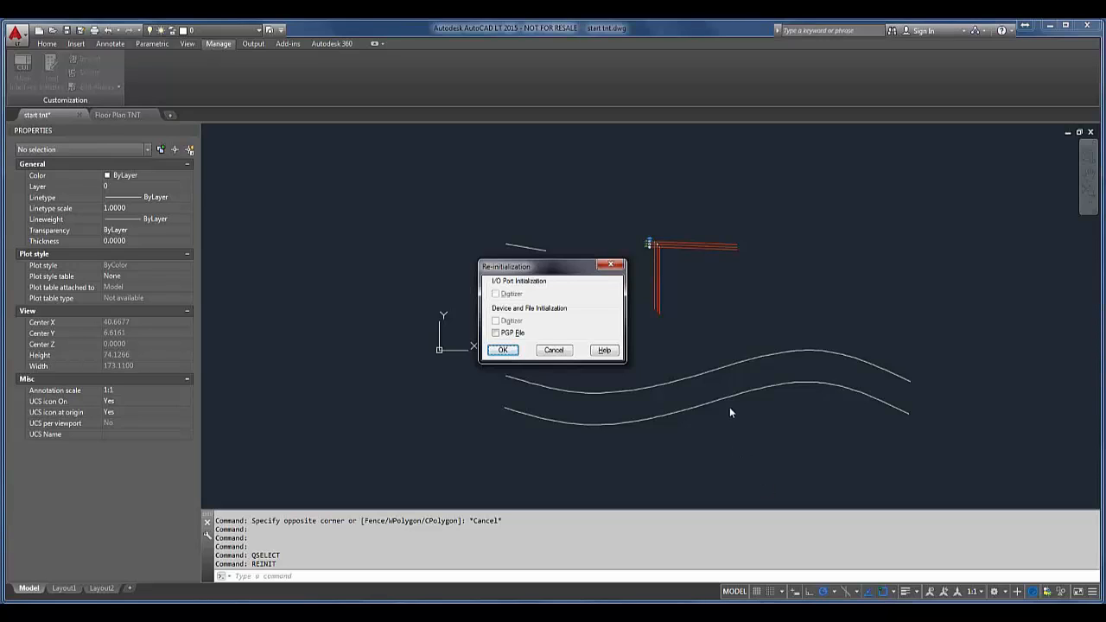
click(498, 334)
click(505, 349)
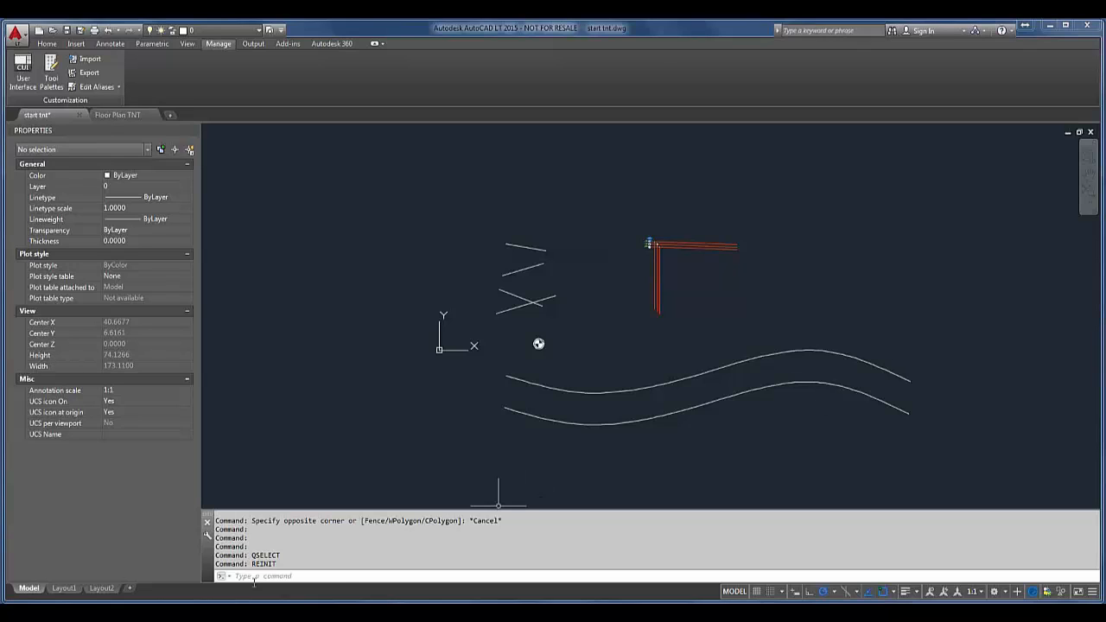
drag(279, 564, 245, 564)
key(Escape)
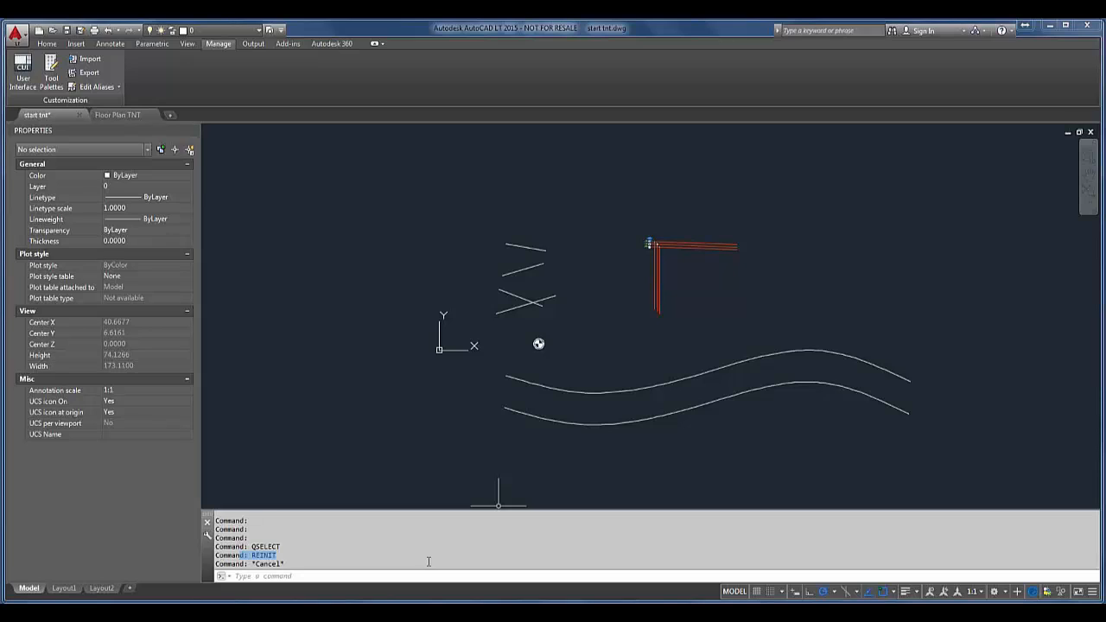
click(428, 562)
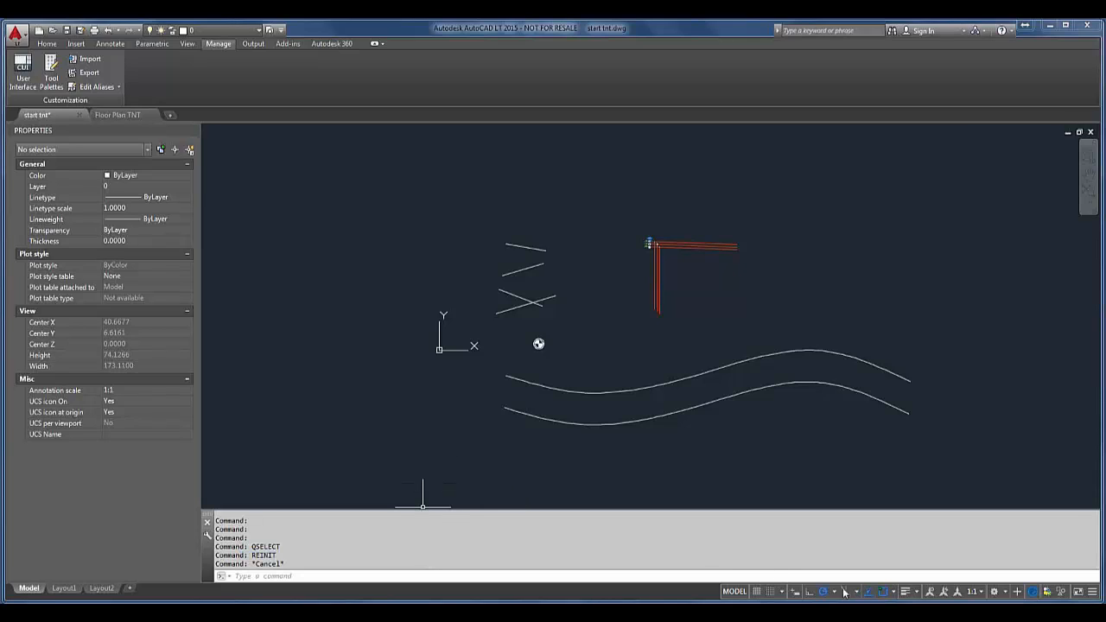
Step: View the running object snap modes and close the list without changing any of them
click(895, 590)
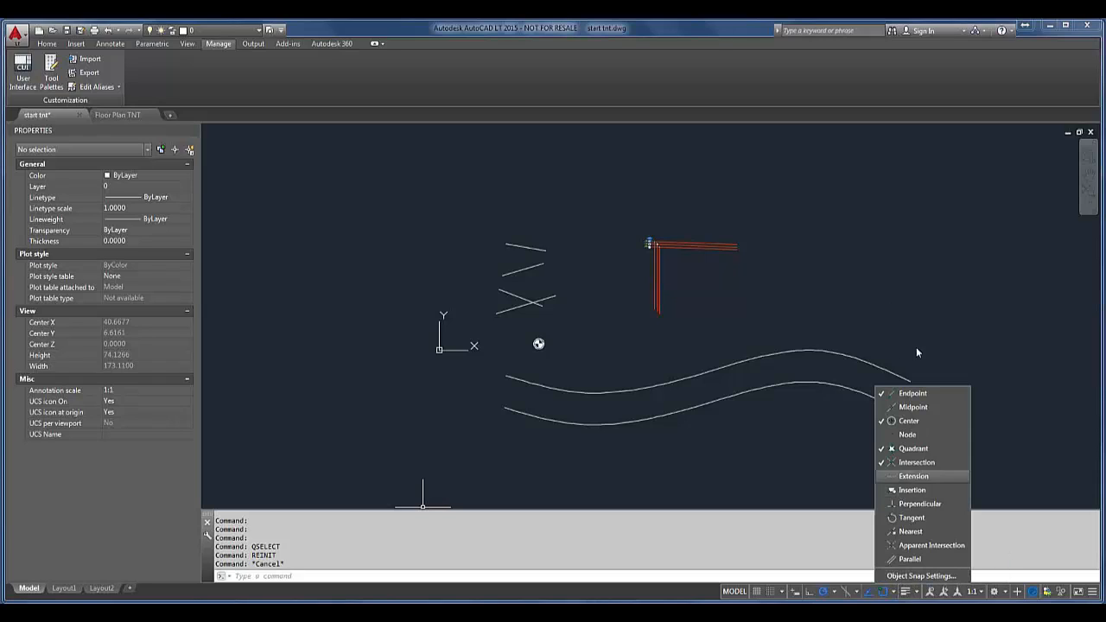
click(708, 556)
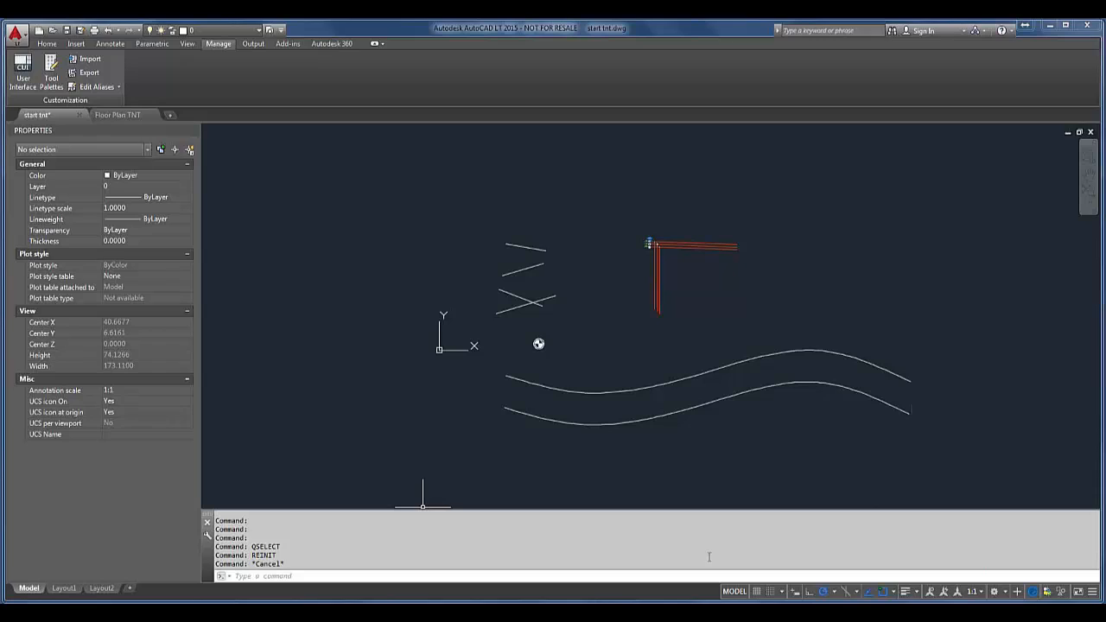
Step: Set the OSMODE system variable to 15
text(osmode)
key(Return)
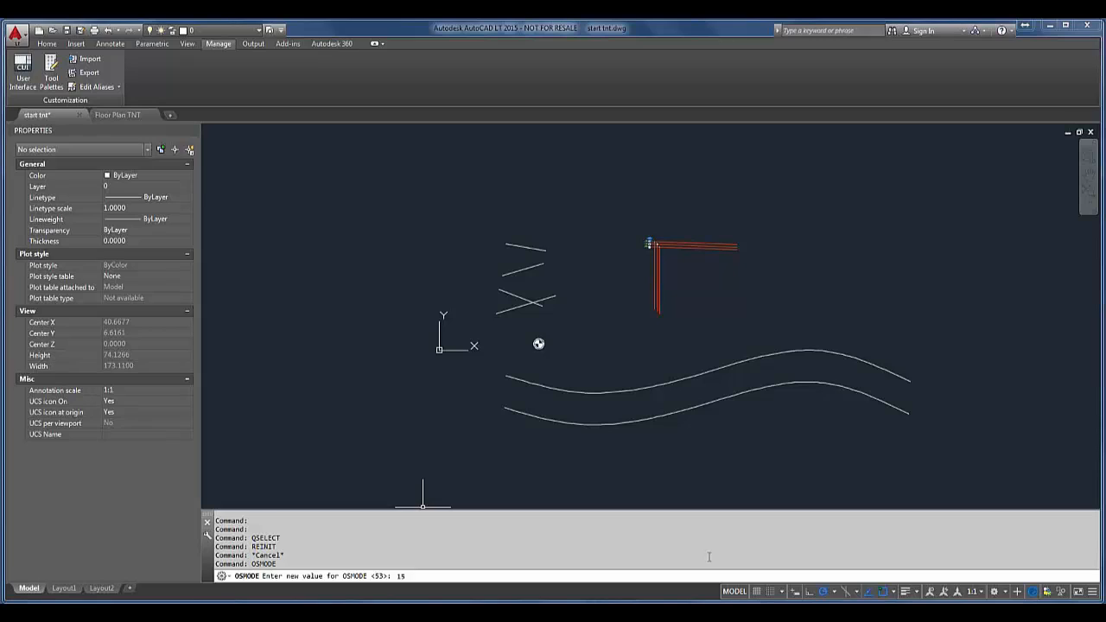
text(15)
key(Return)
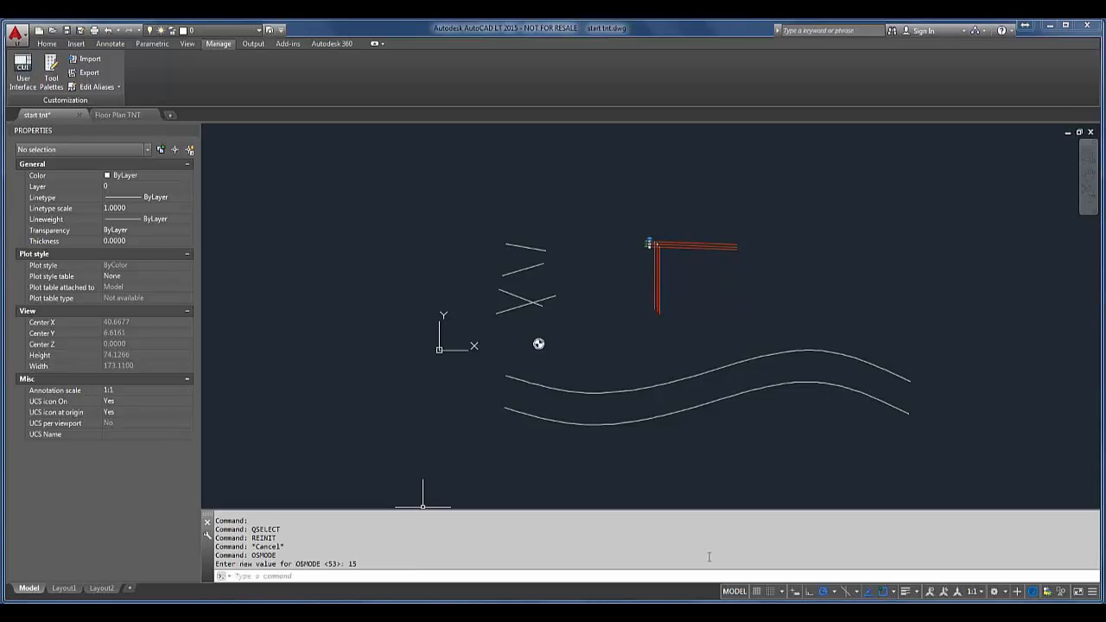
Step: Run OS to view the object snap modes in Drafting Settings, and cancel without changing any
text(OS)
key(Return)
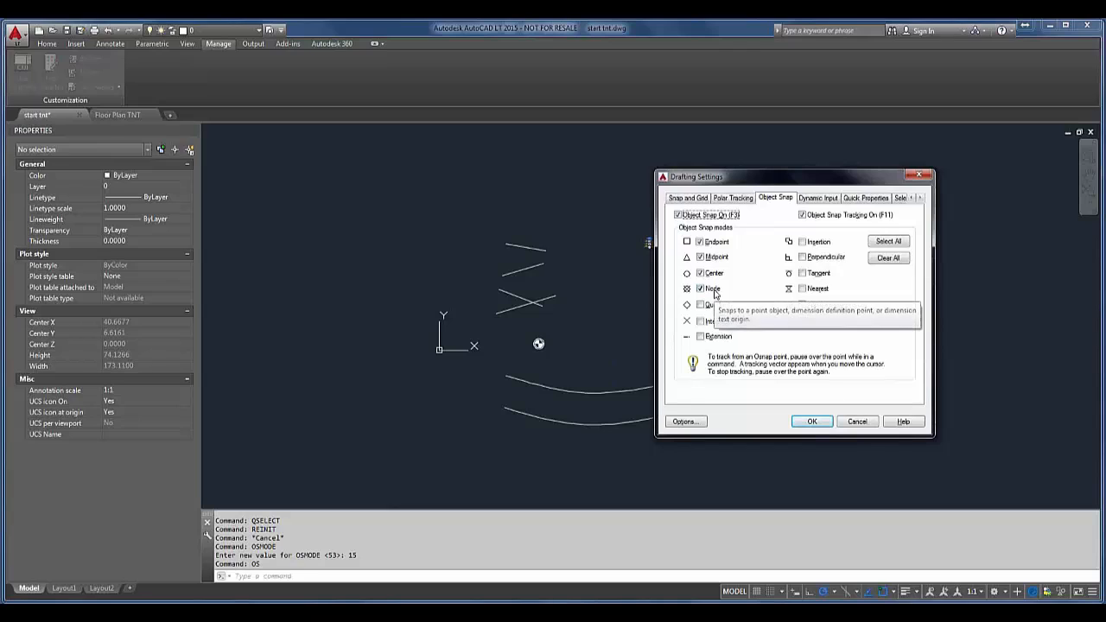
click(877, 423)
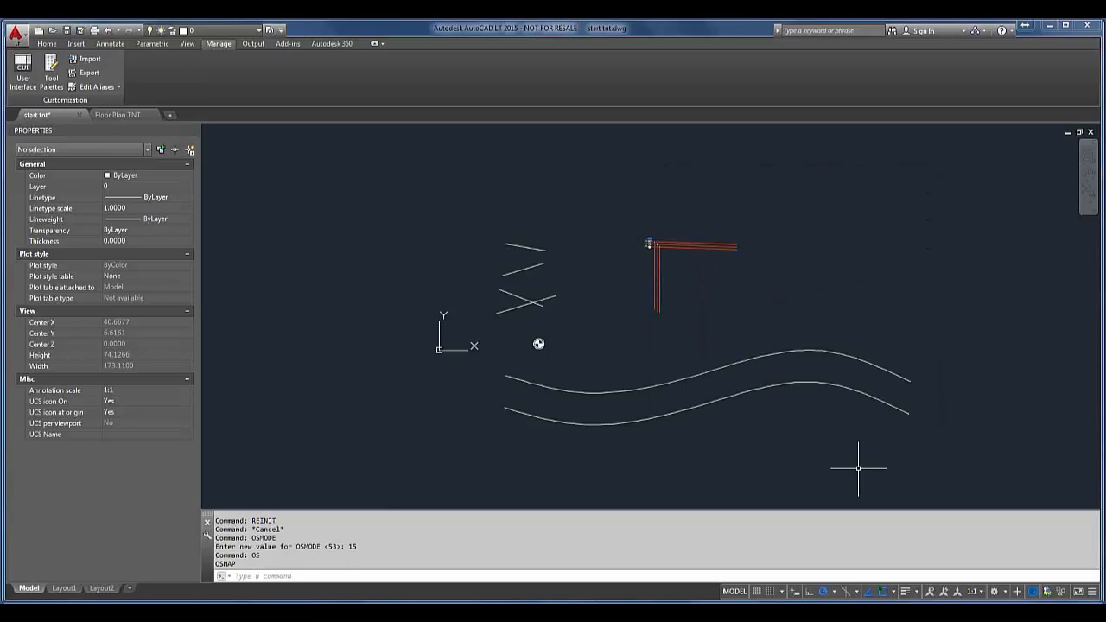
Step: View the Help topic on the OSMODE bitcode values, and cancel OSMODE without entering a new value
text(Osmode)
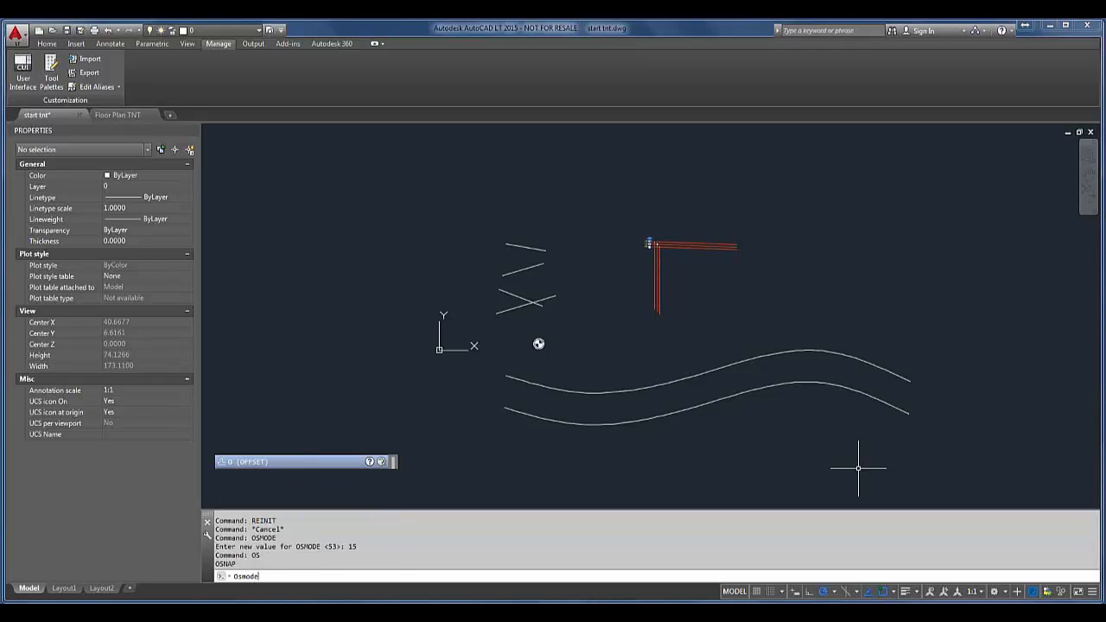
key(Return)
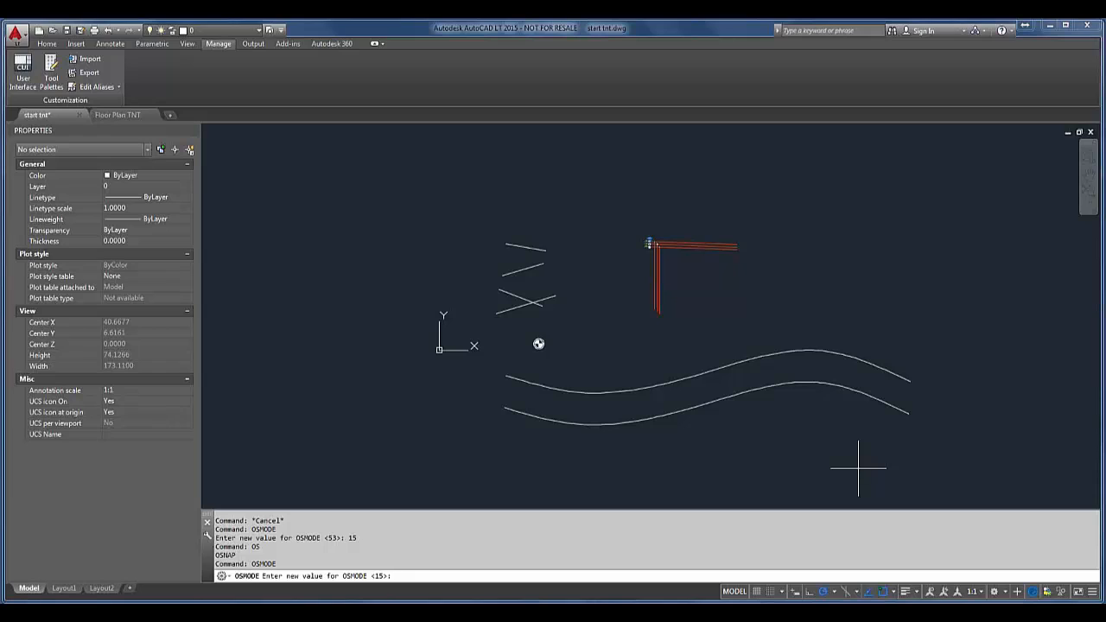
key(F1)
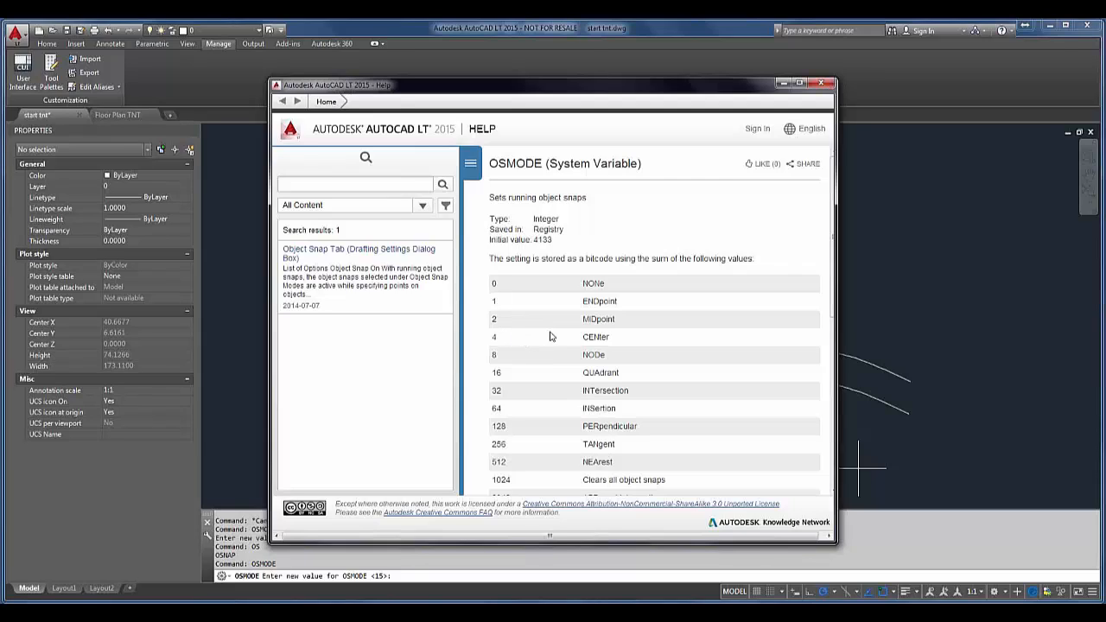
click(826, 85)
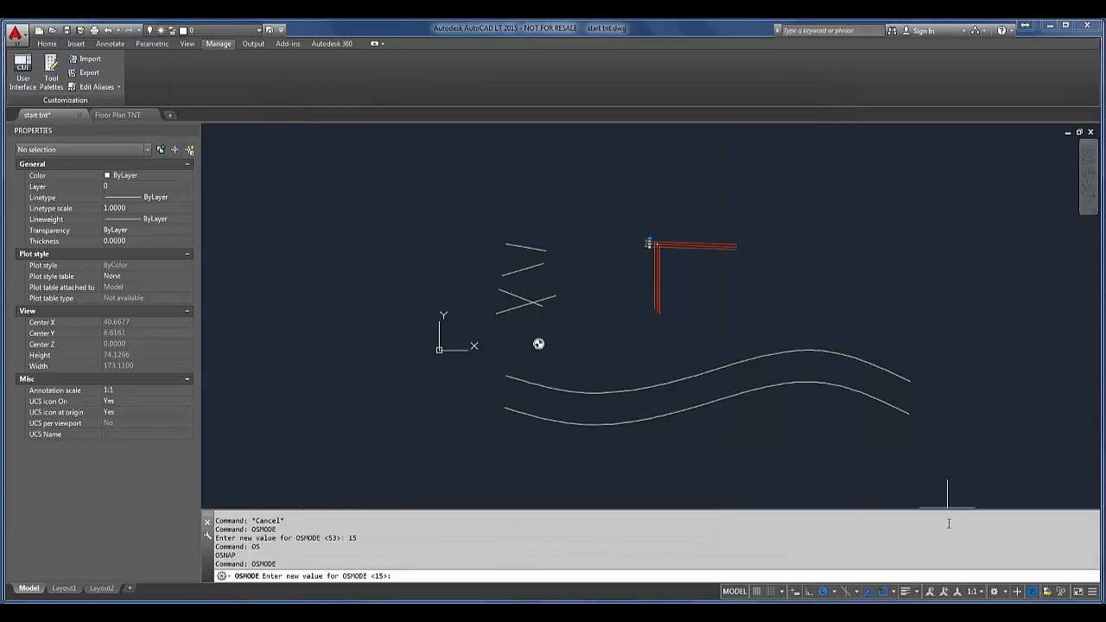
key(Escape)
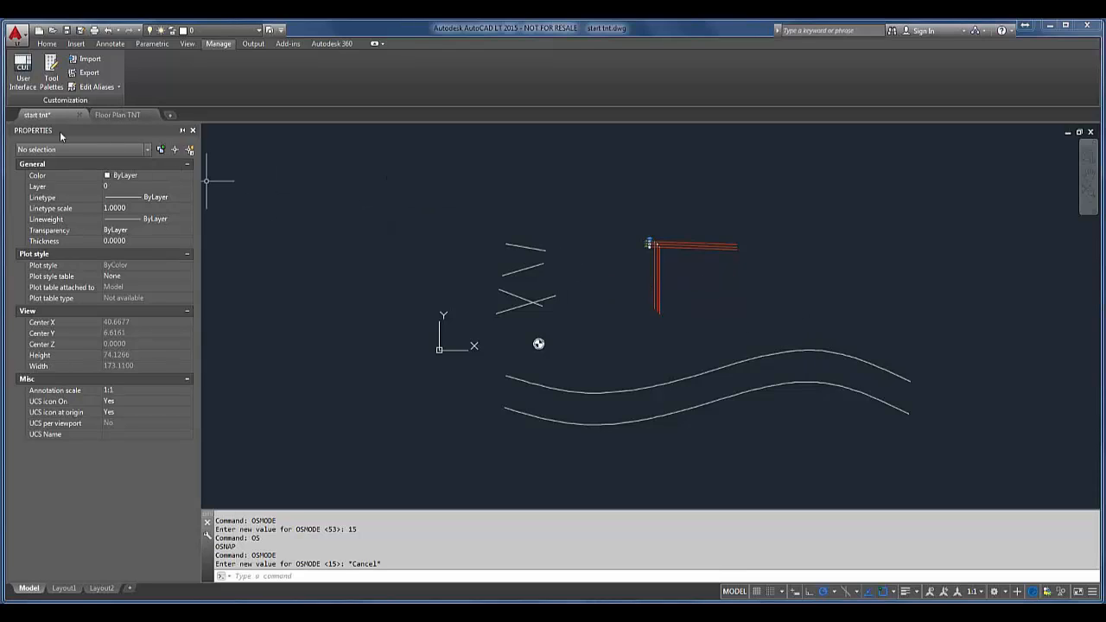
Step: Use CHANGE with Ortho on to make the four slanted white lines horizontal and extend them to a common end position
scroll(521, 257, up, 4)
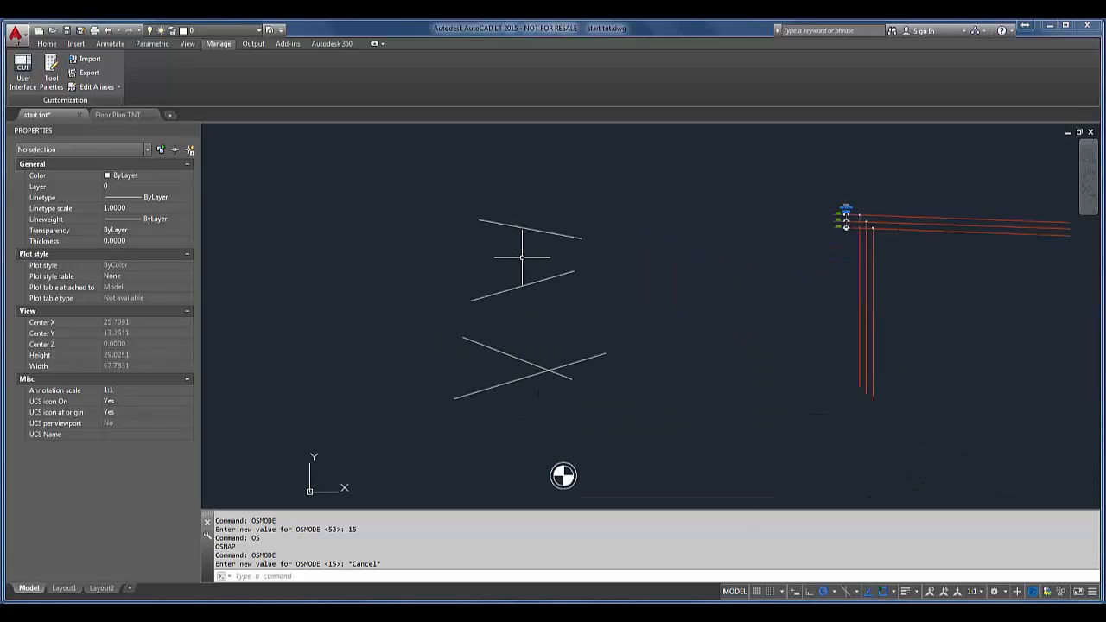
scroll(653, 246, up, 2)
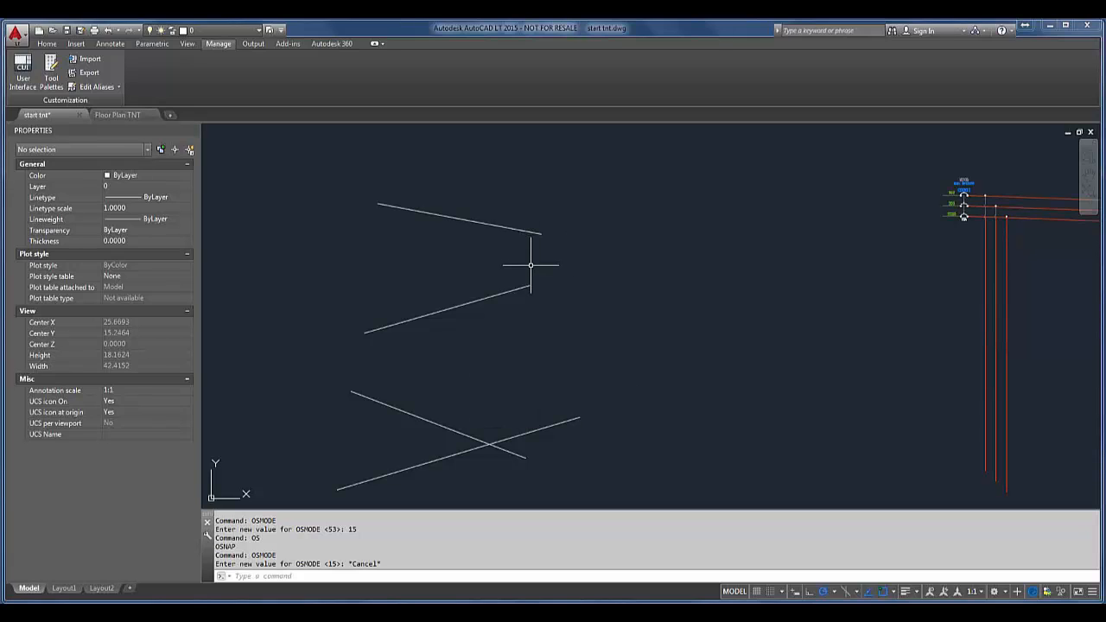
middle_drag(531, 265, 510, 247)
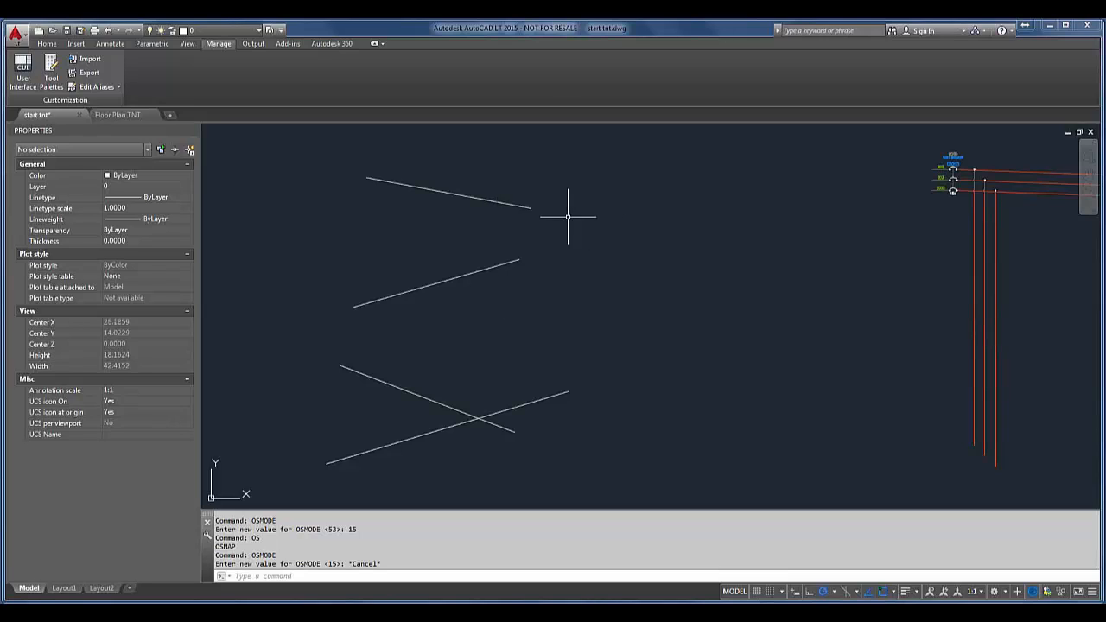
click(525, 208)
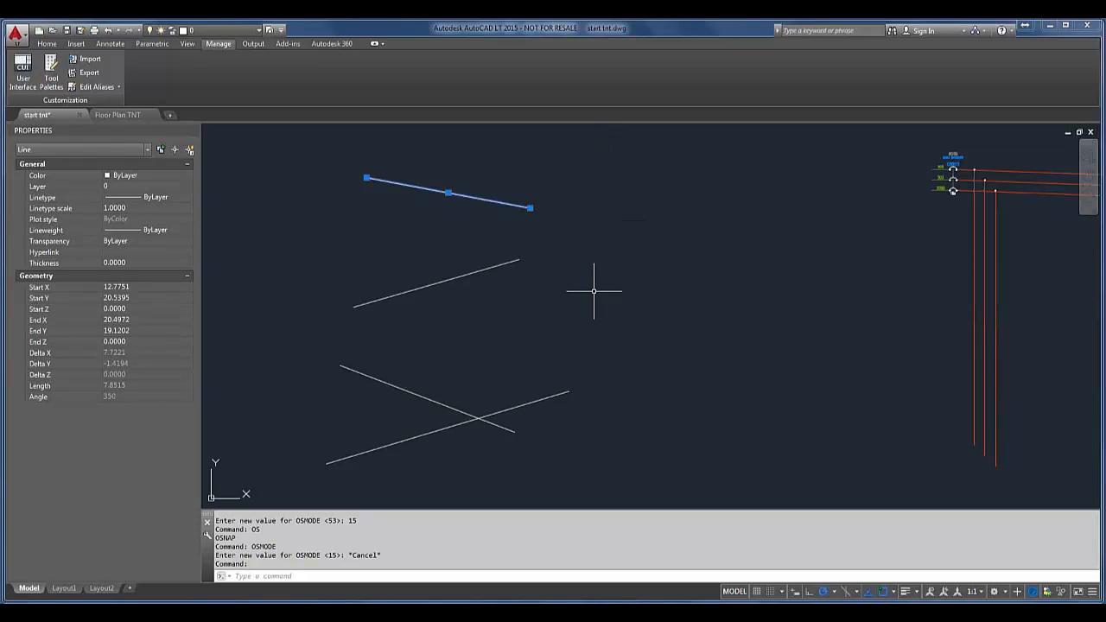
key(Escape)
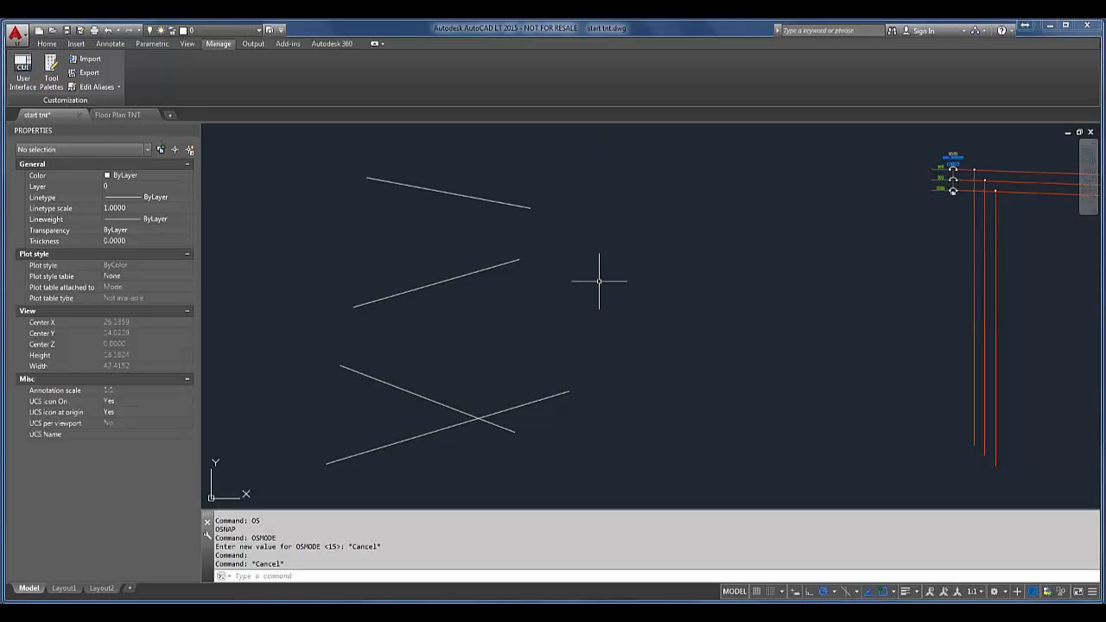
text(chan)
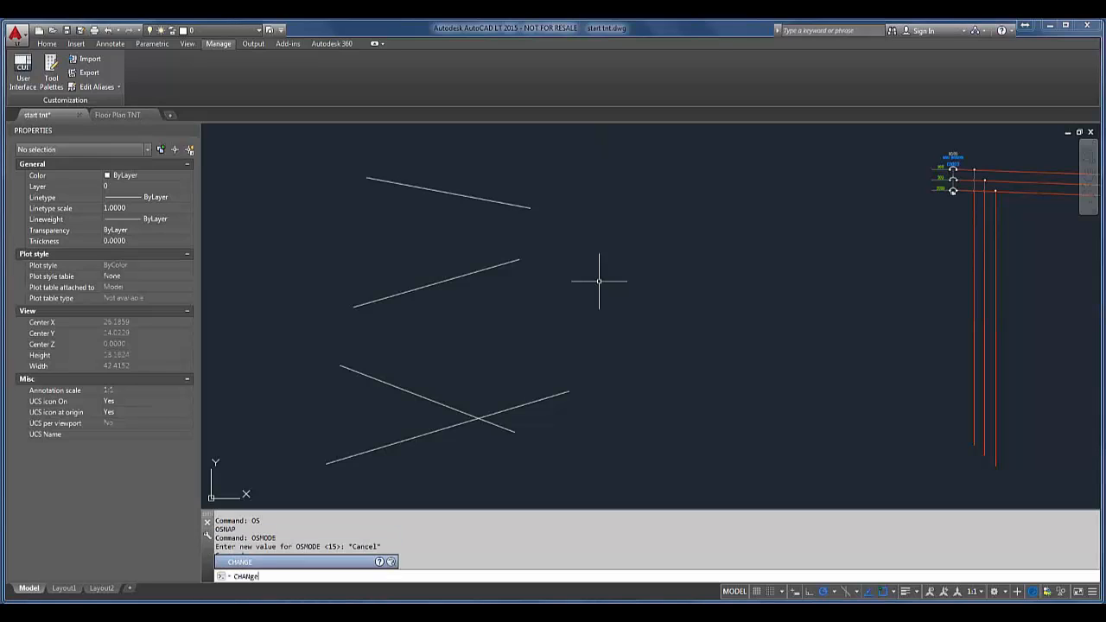
key(Return)
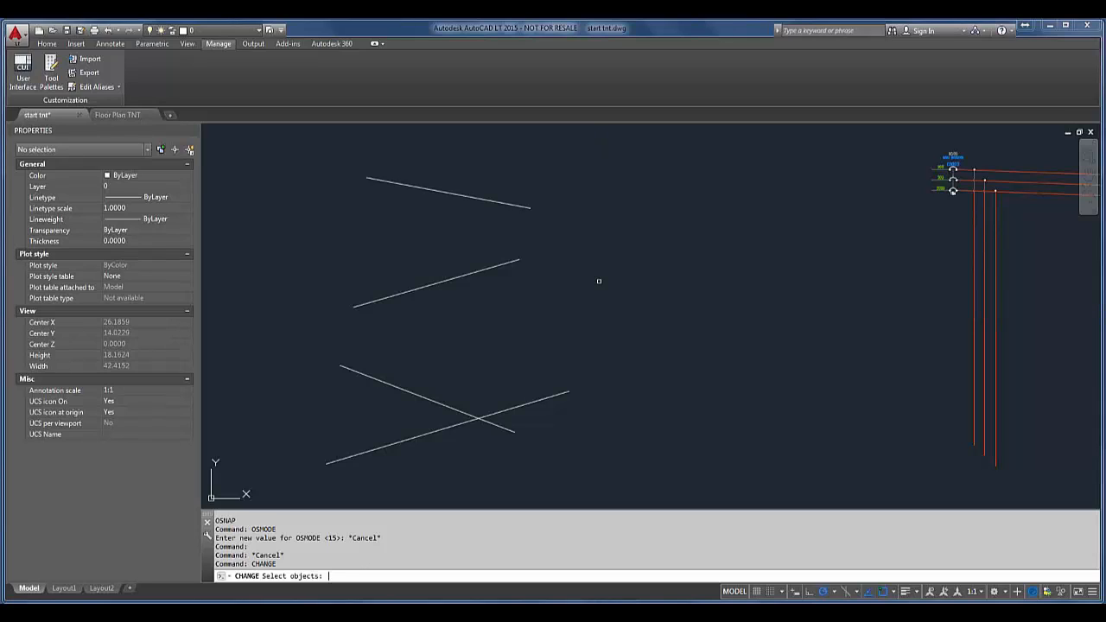
click(610, 172)
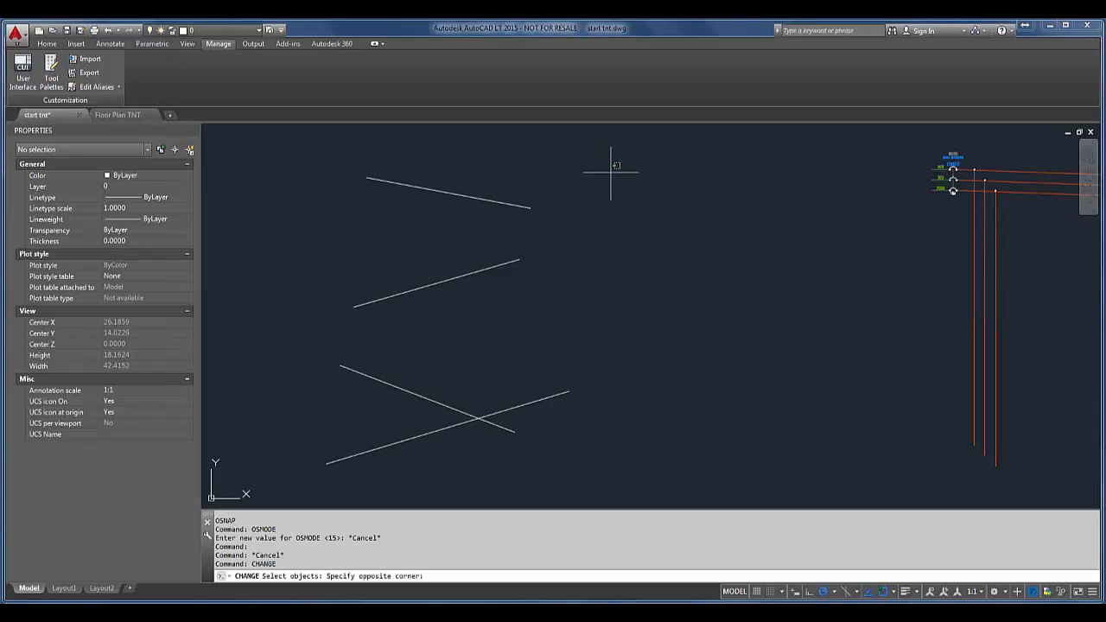
click(488, 470)
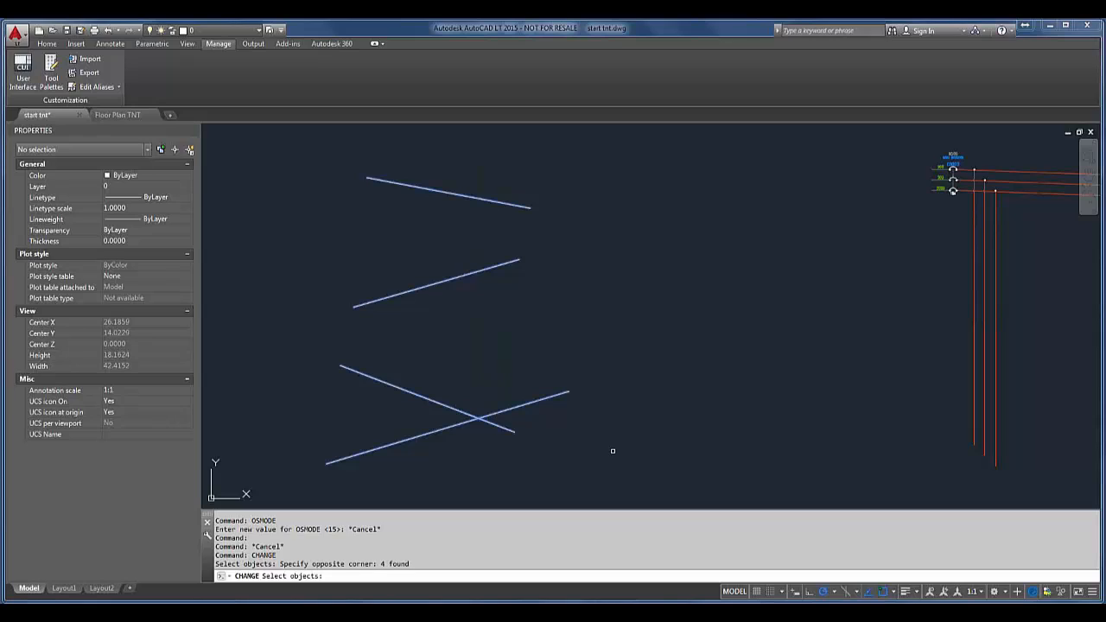
key(Return)
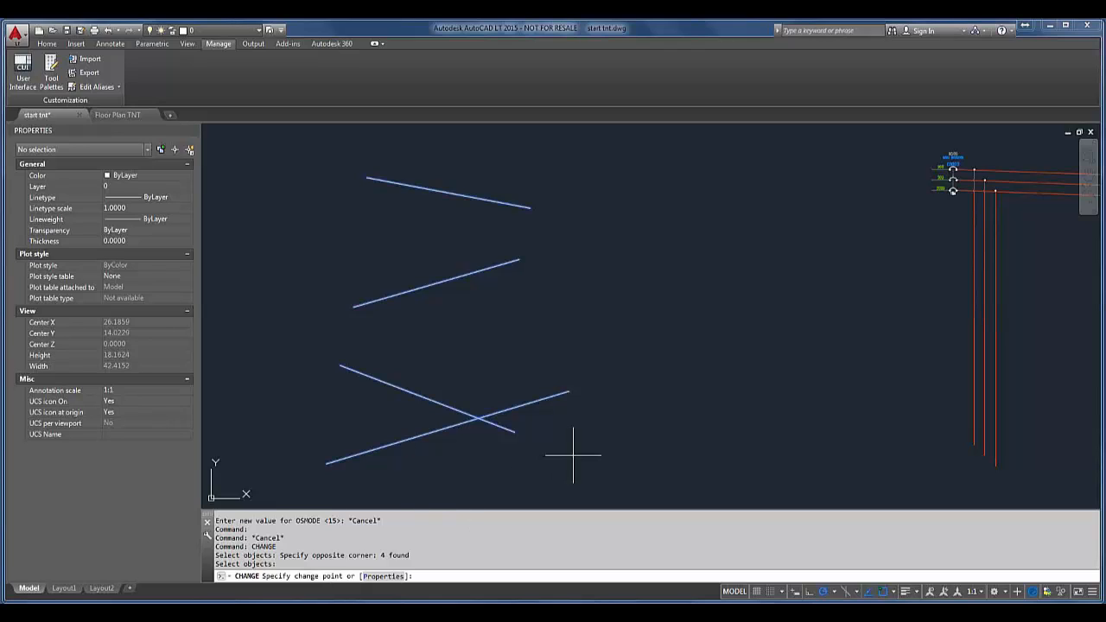
key(F8)
click(680, 289)
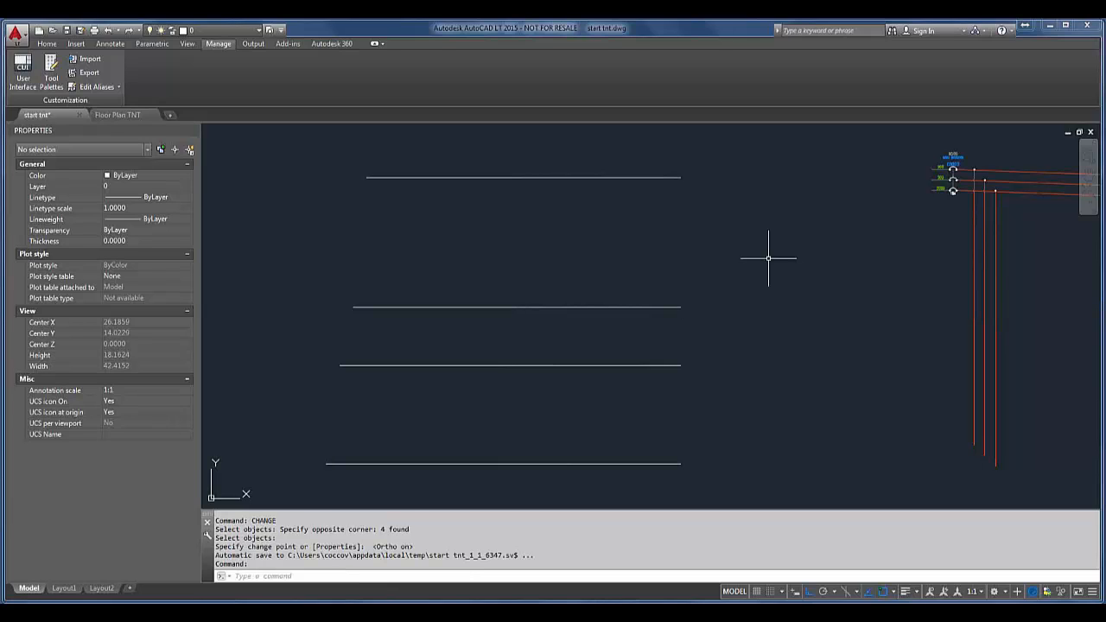
Step: Use CHANGE with Ortho on to straighten the three slanted red wires from the main breaker horizontally and extend them to a common end position
mouse_move(866, 211)
middle_down()
mouse_move(557, 263)
mouse_move(376, 257)
middle_up()
scroll(704, 264, up, 2)
scroll(704, 264, up, 2)
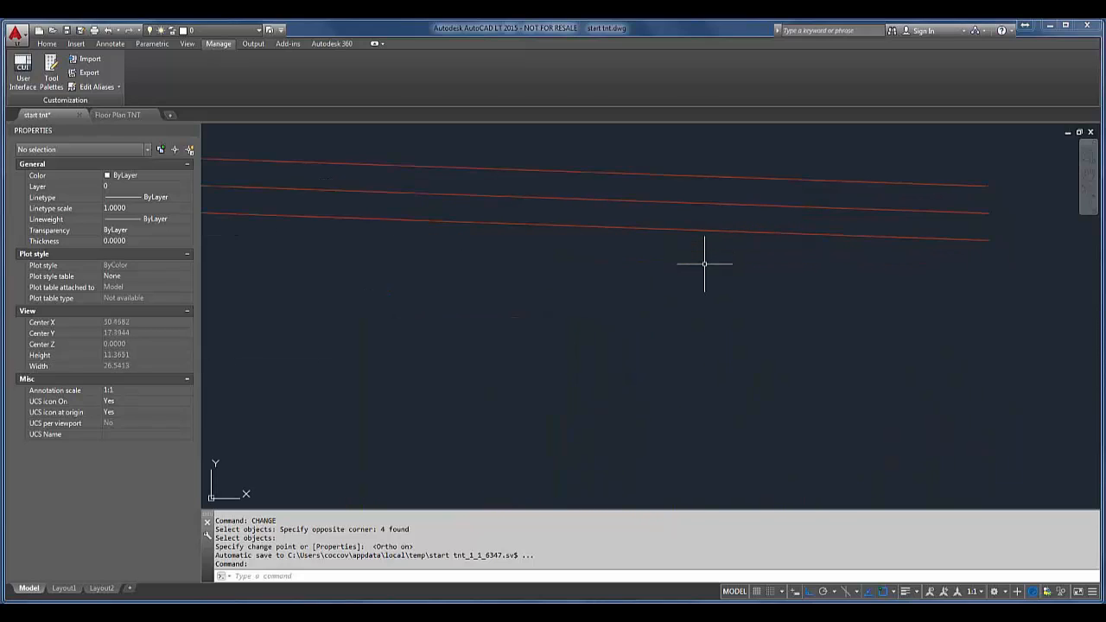
scroll(703, 260, down, 2)
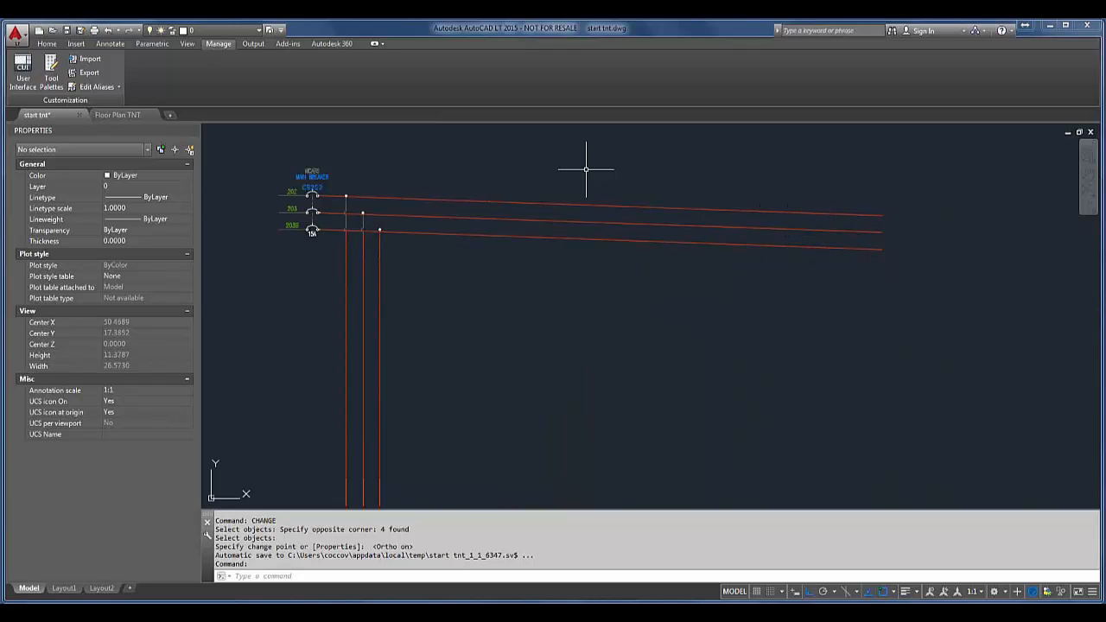
scroll(345, 230, up, 6)
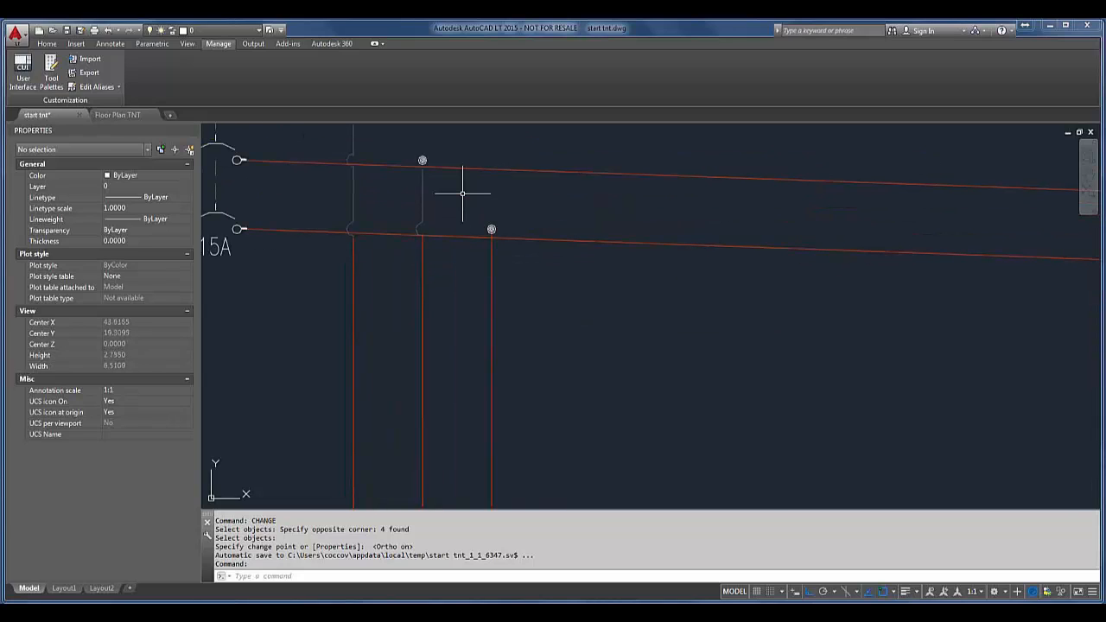
scroll(458, 188, down, 4)
scroll(640, 188, down, 2)
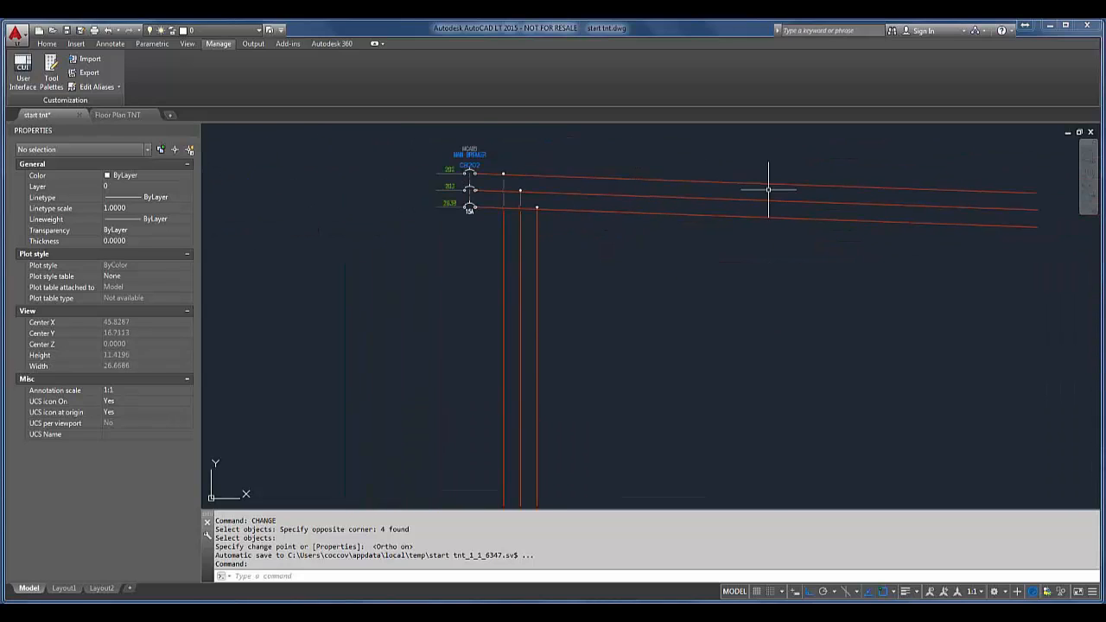
middle_drag(770, 188, 635, 222)
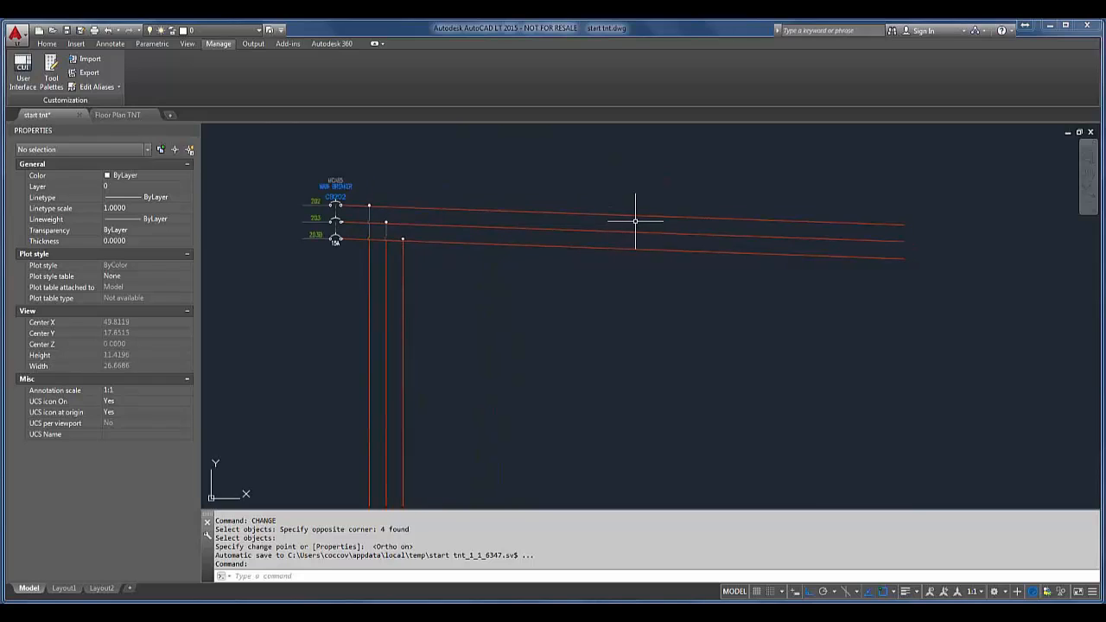
key(Return)
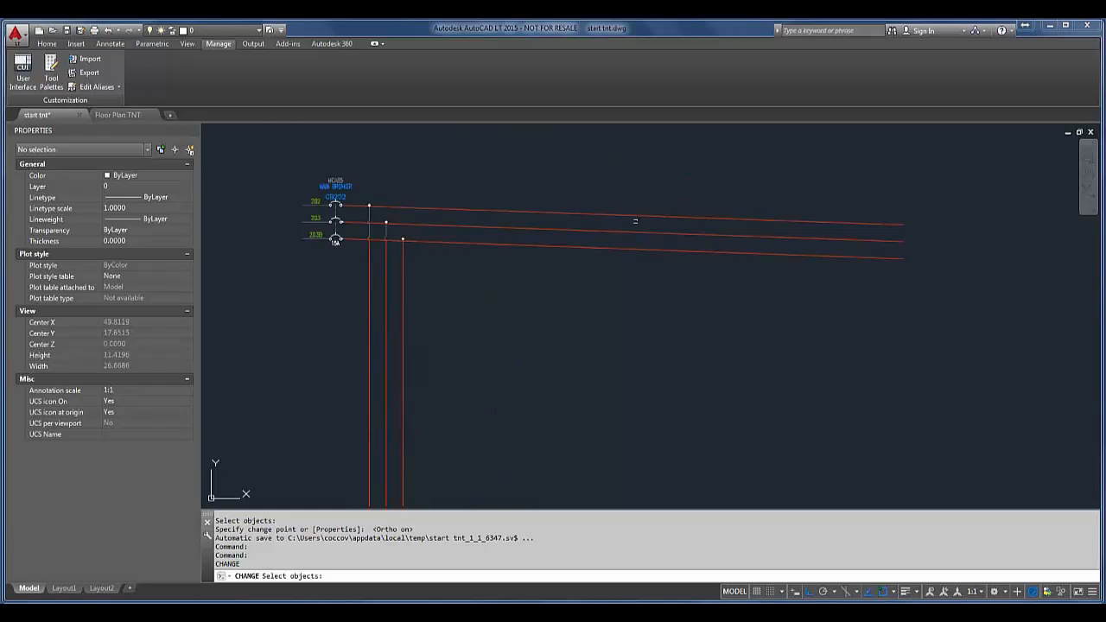
click(914, 192)
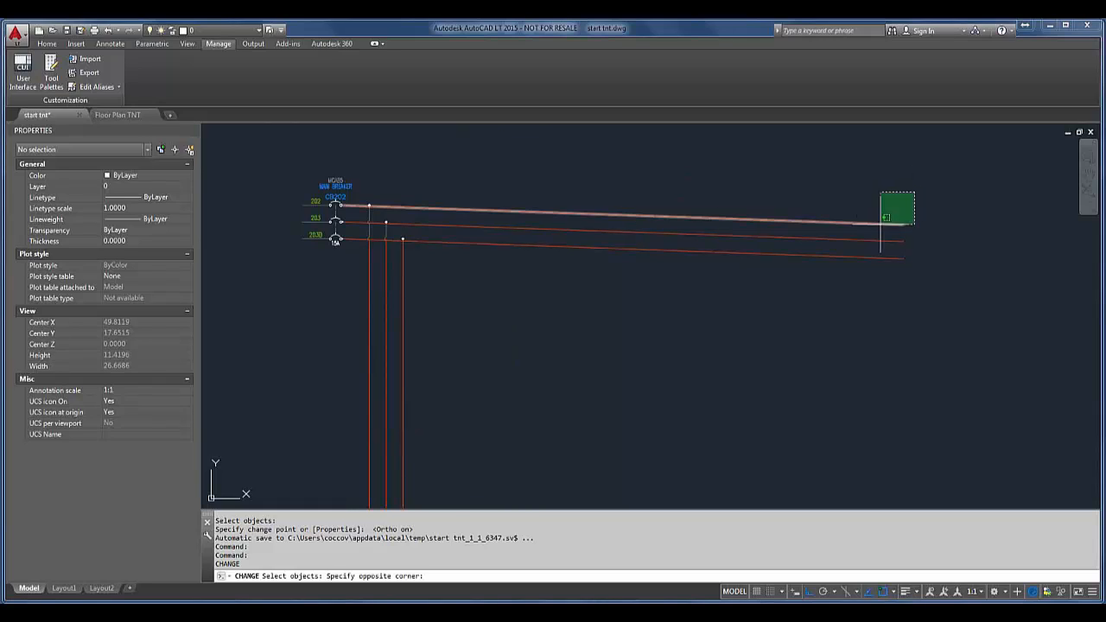
click(818, 294)
key(Return)
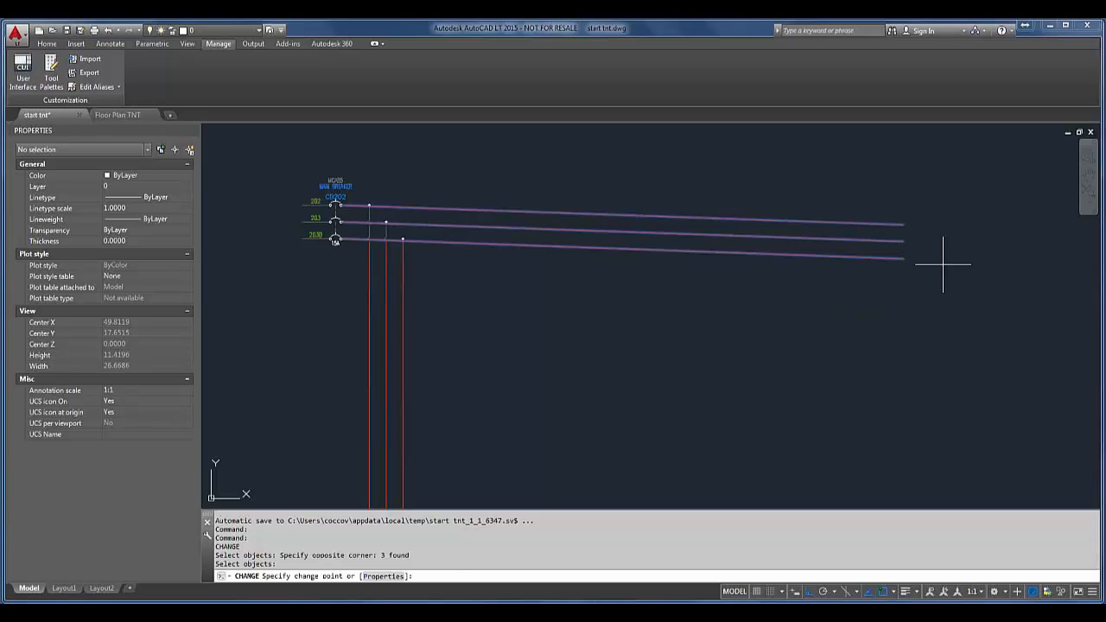
key(F8)
key(F8)
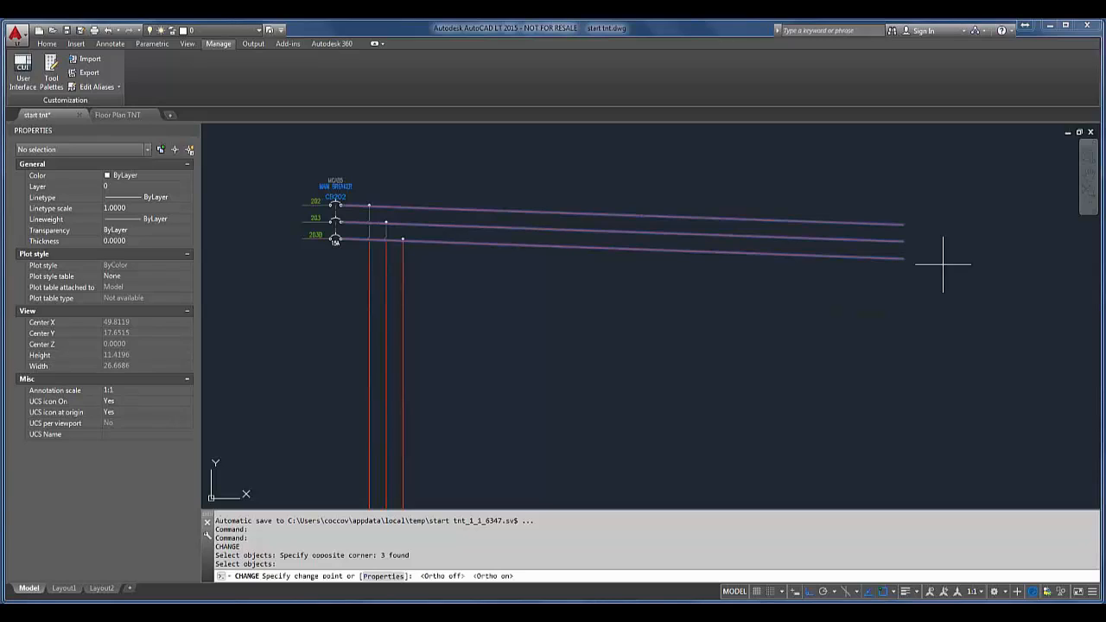
click(987, 212)
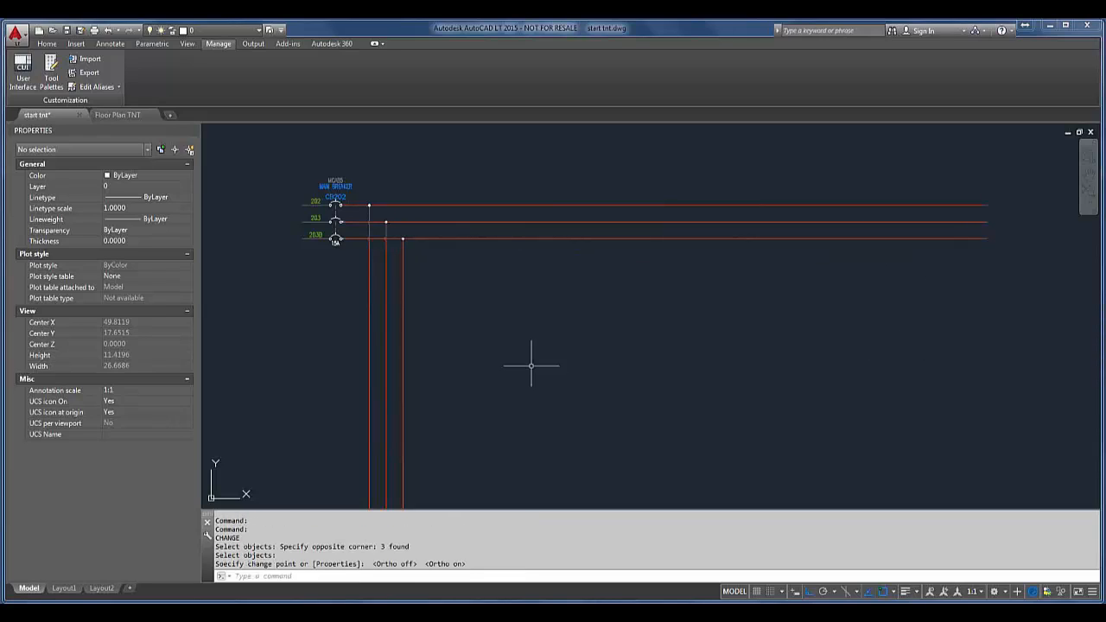
Step: Examine the junctions and crossings of the straightened wires beside the main breaker
scroll(373, 230, up, 8)
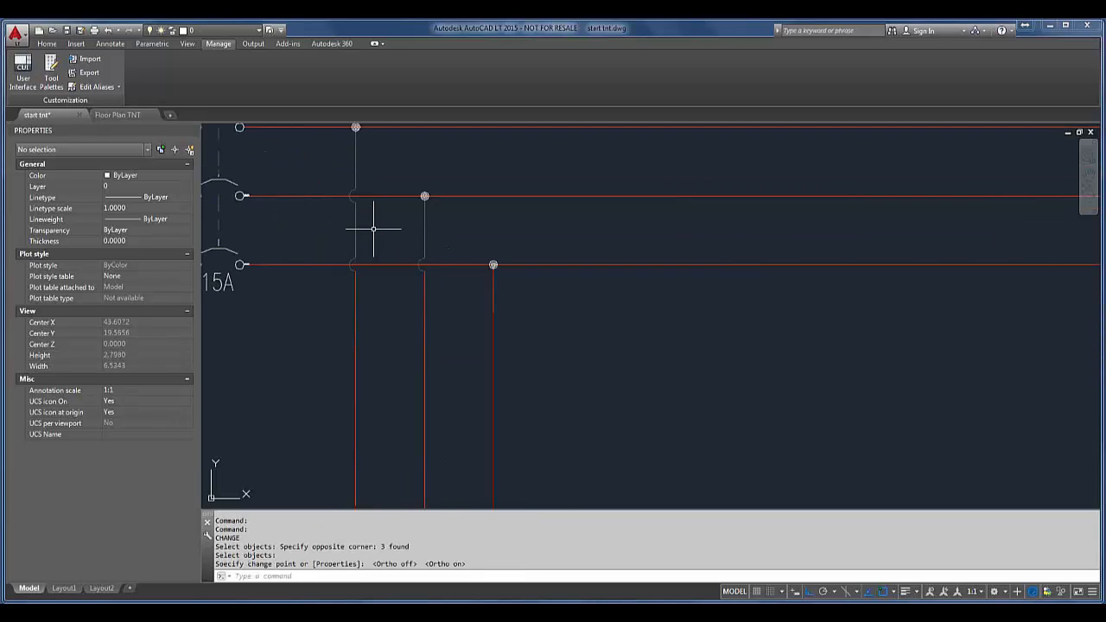
middle_drag(372, 230, 407, 388)
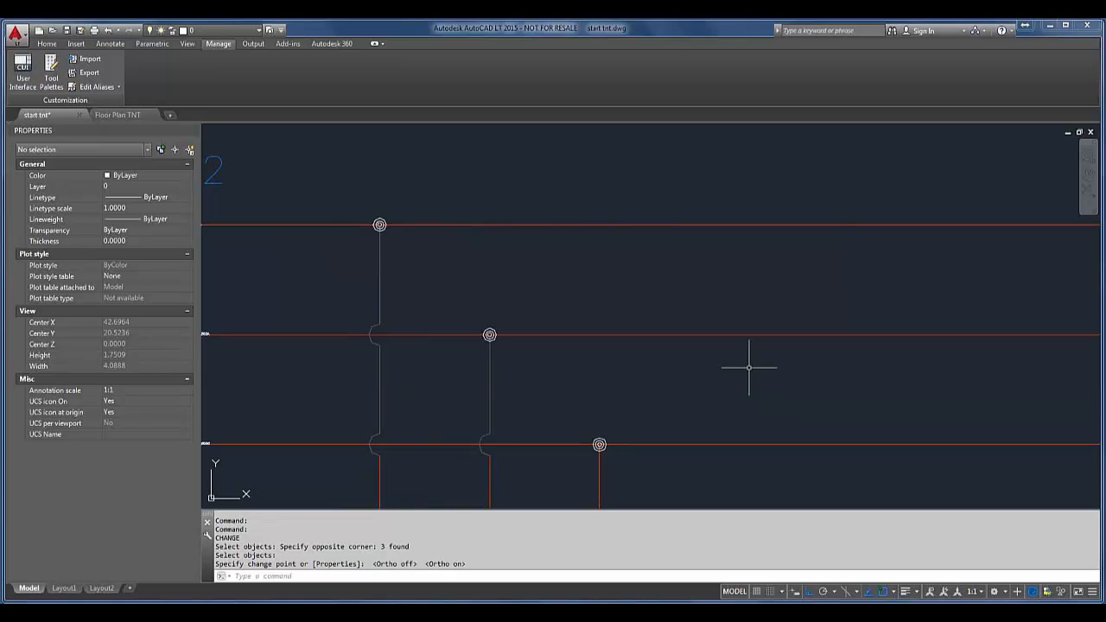
scroll(867, 331, down, 6)
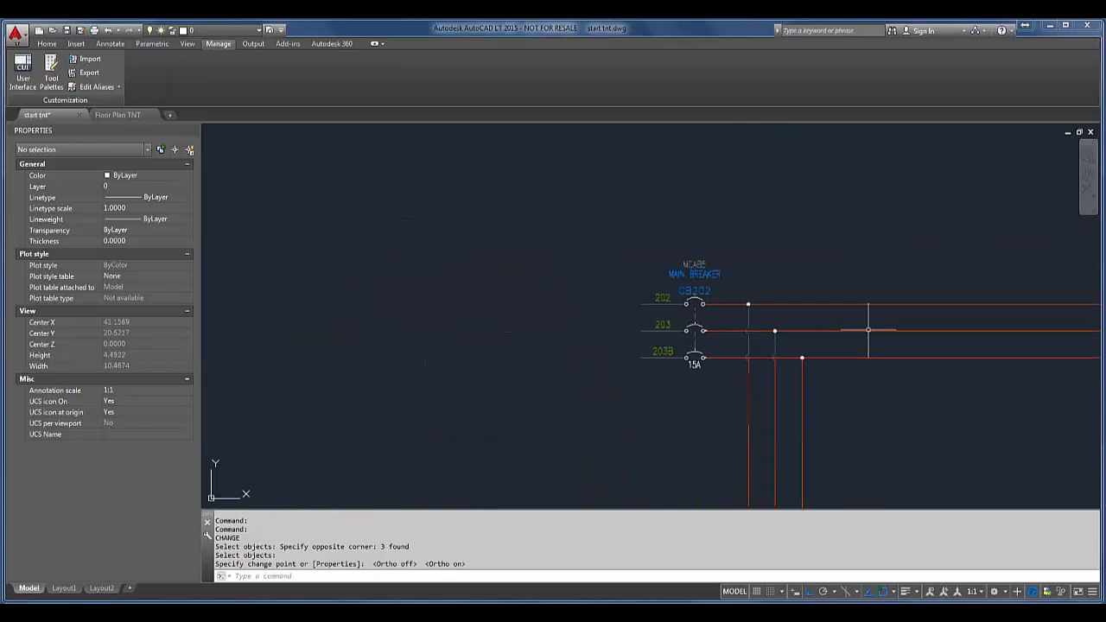
middle_drag(688, 412, 694, 198)
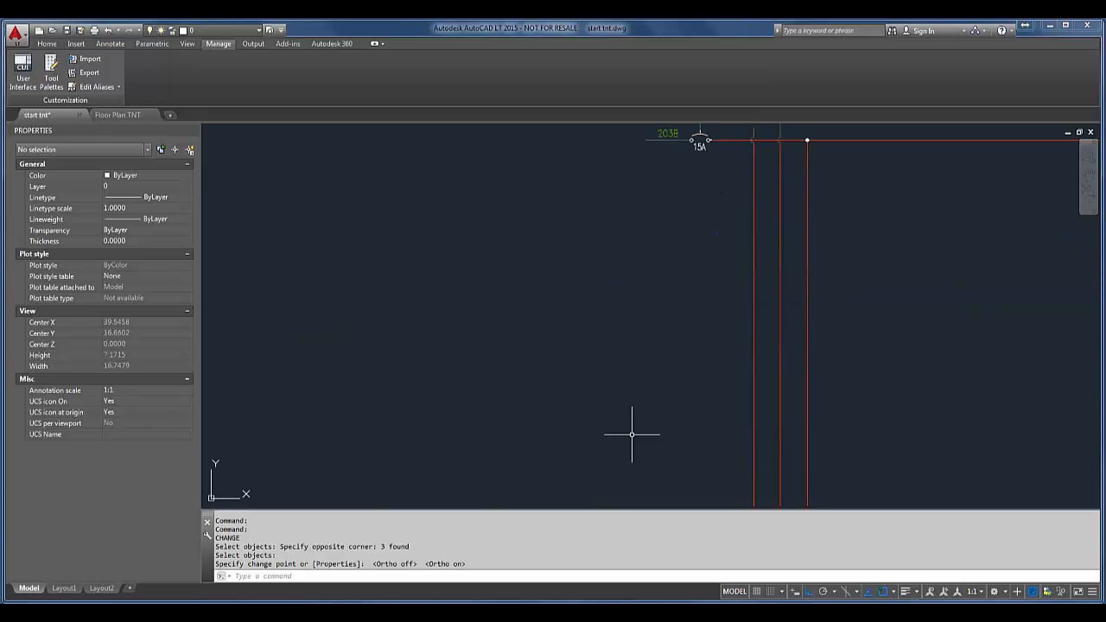
mouse_move(634, 434)
middle_down()
mouse_move(739, 241)
mouse_move(735, 328)
mouse_move(758, 346)
middle_up()
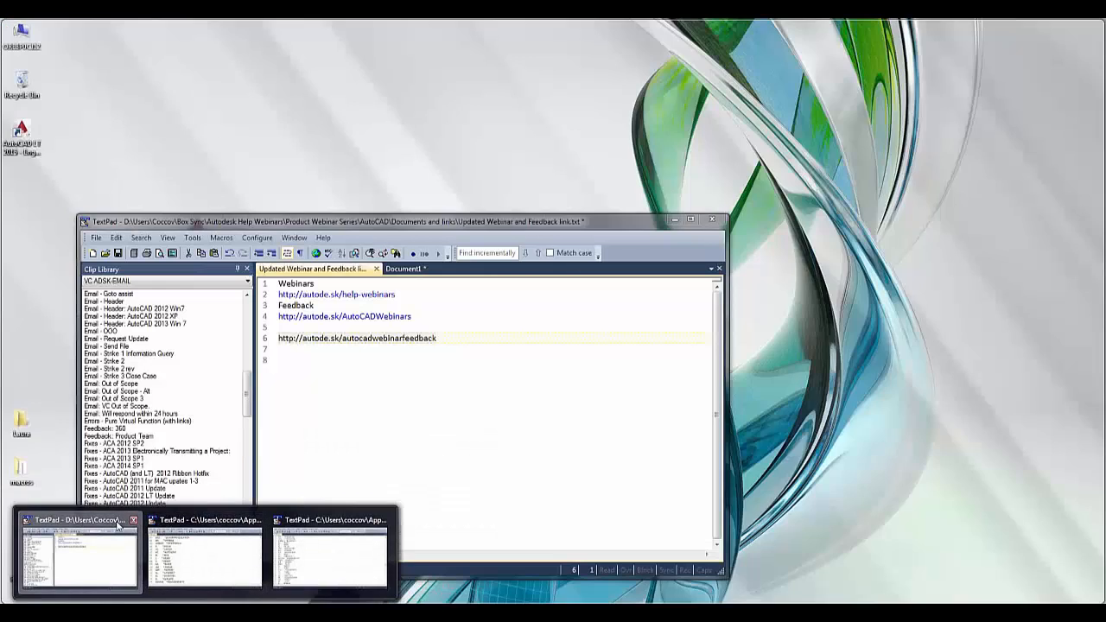
Step: Show the webinar feedback link in the TextPad notes file, and minimize TextPad to return to AutoCAD LT
click(74, 553)
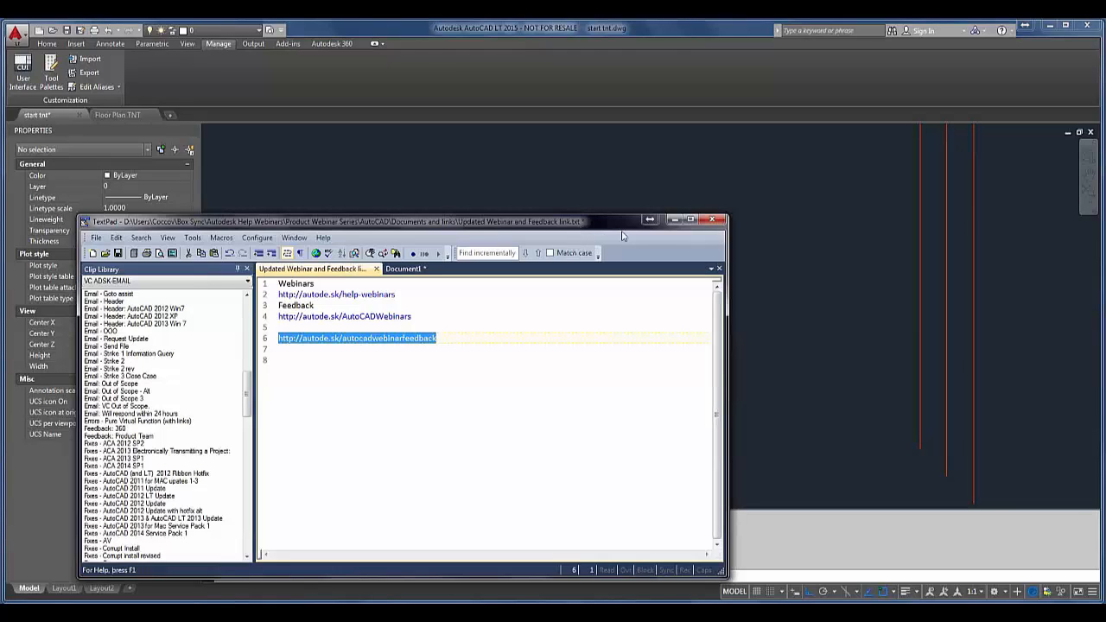
click(674, 218)
click(675, 218)
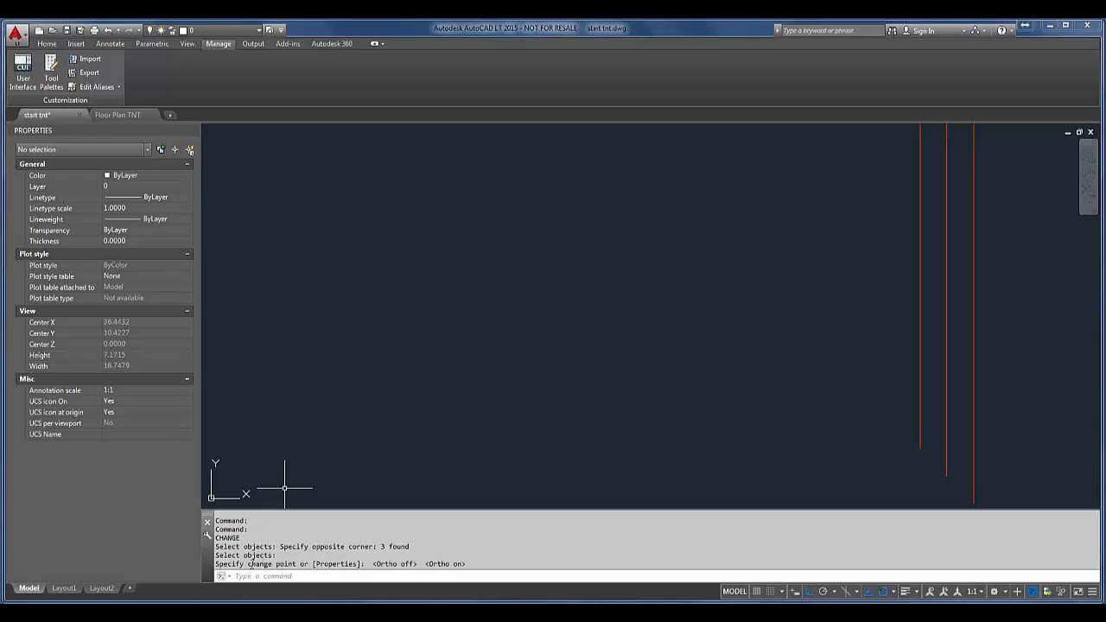
drag(248, 563, 275, 563)
click(316, 564)
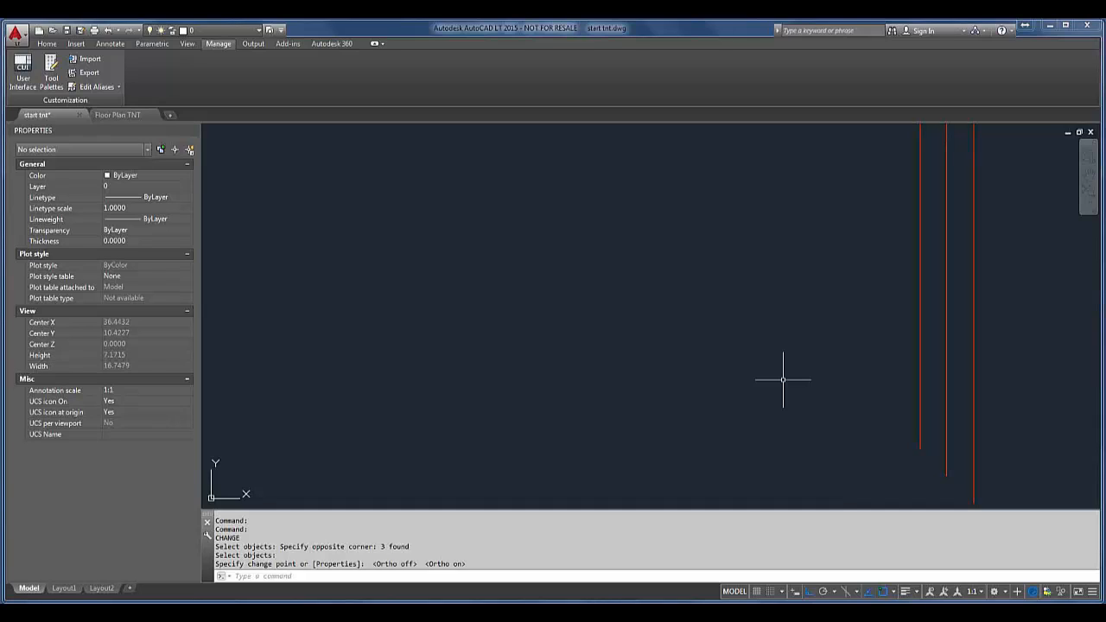
Step: Inspect the properties of the round marker block above the two wavy curves to find its block name
scroll(783, 380, down, 2)
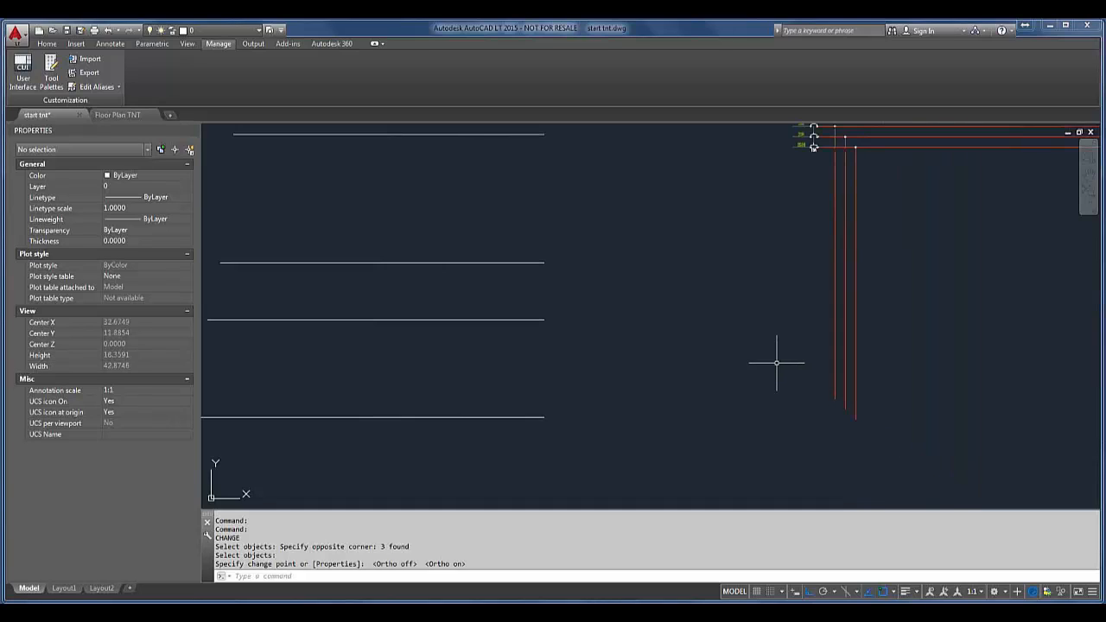
scroll(649, 308, down, 1)
mouse_move(649, 309)
middle_down()
mouse_move(669, 260)
mouse_move(580, 162)
middle_up()
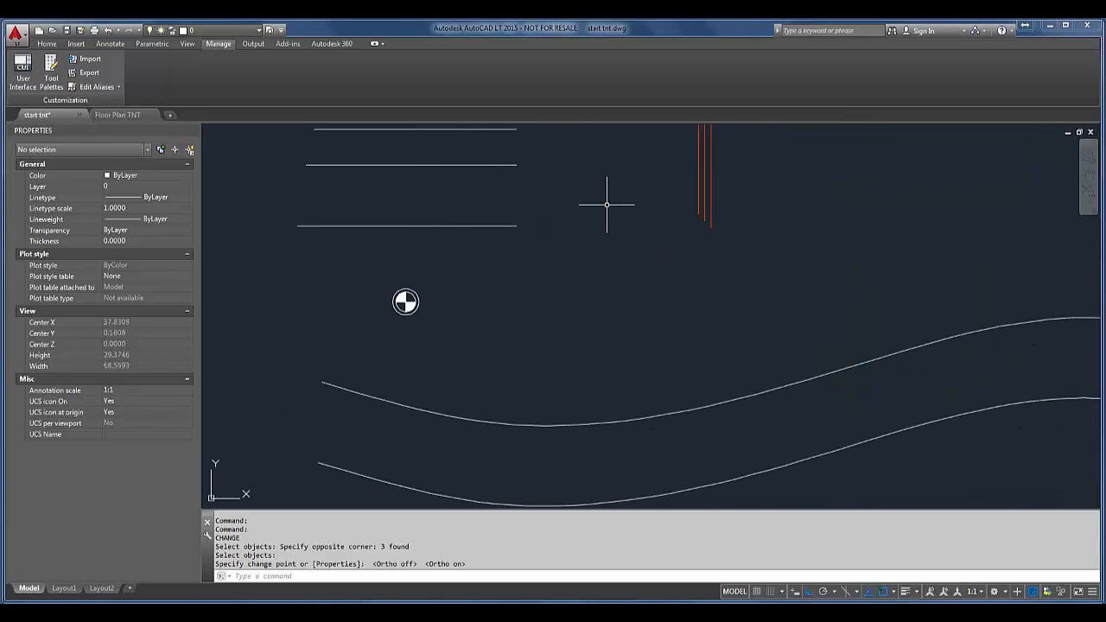
mouse_move(713, 316)
middle_down()
mouse_move(672, 215)
mouse_move(623, 244)
mouse_move(658, 254)
middle_up()
scroll(627, 242, down, 2)
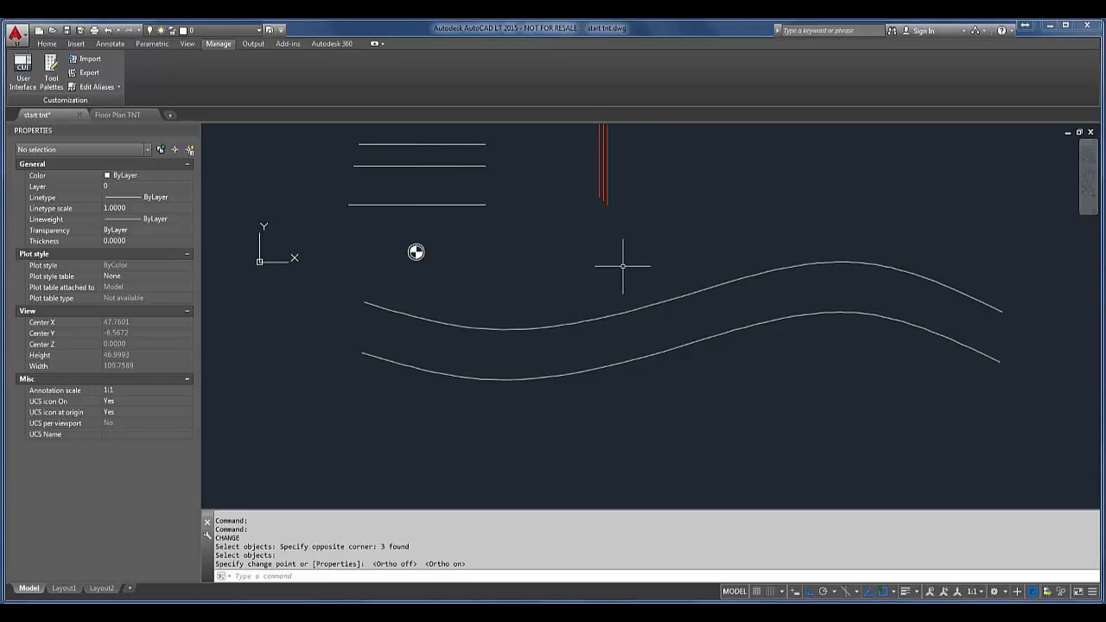
scroll(413, 251, up, 4)
scroll(413, 252, up, 2)
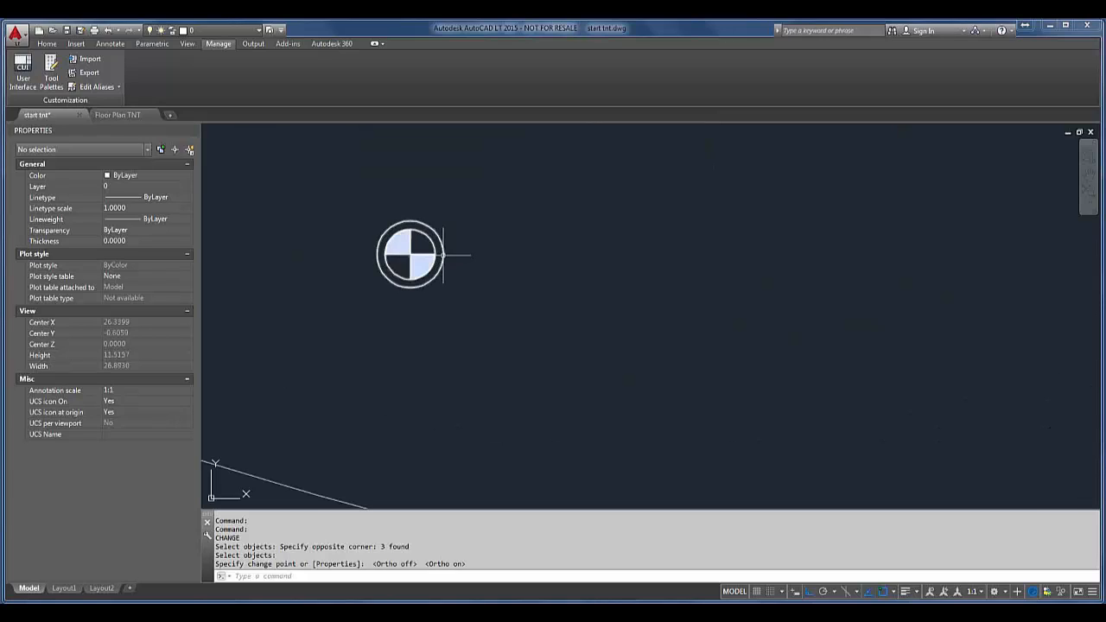
click(444, 254)
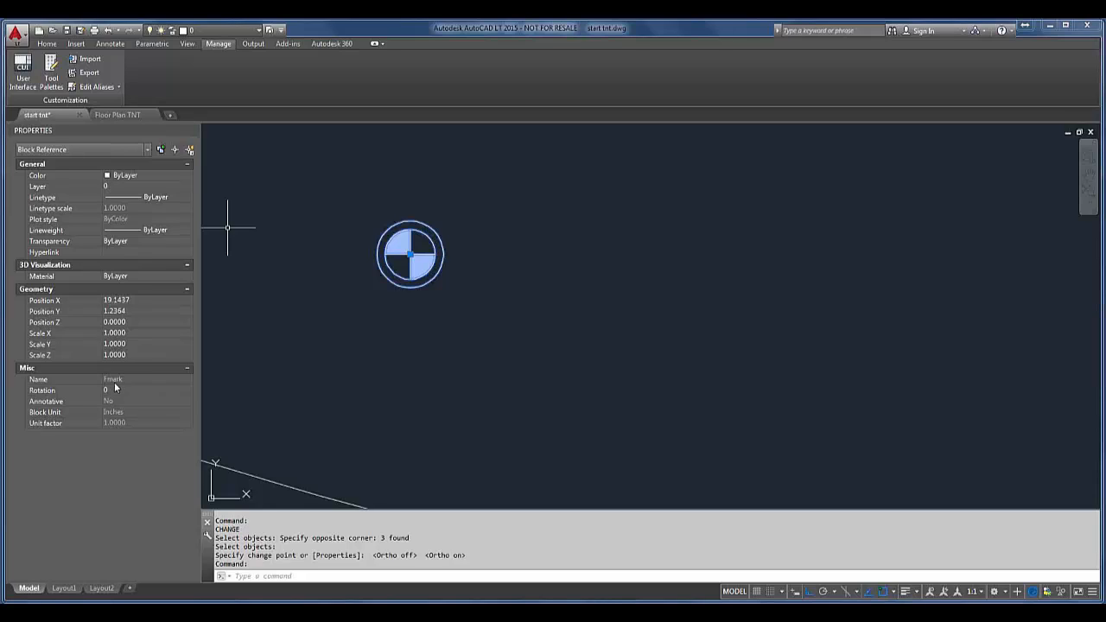
scroll(464, 291, down, 3)
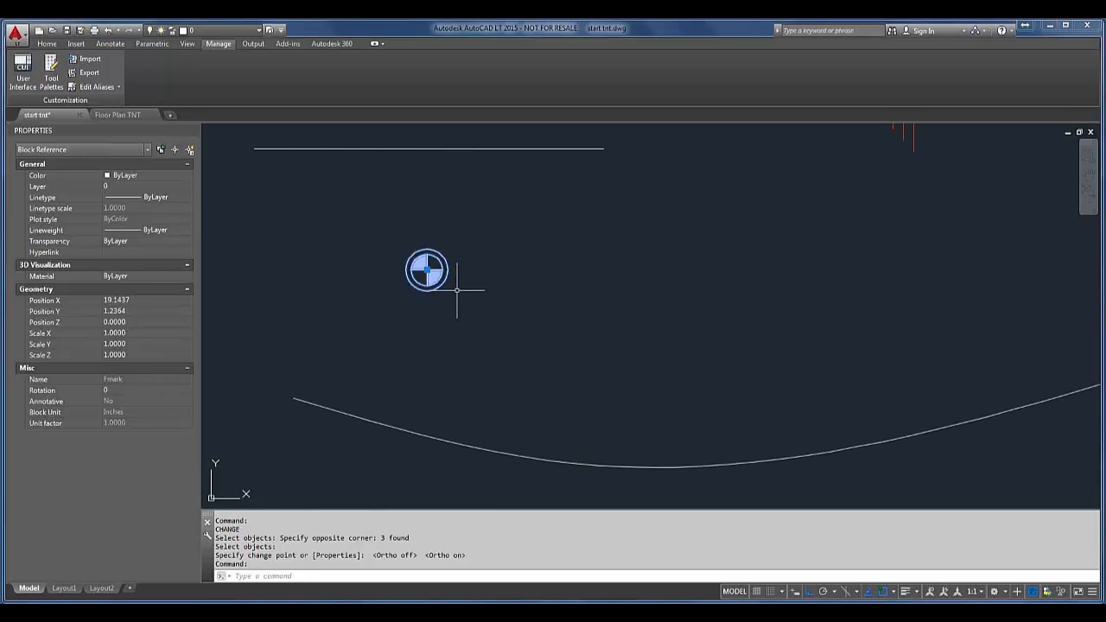
scroll(500, 259, down, 2)
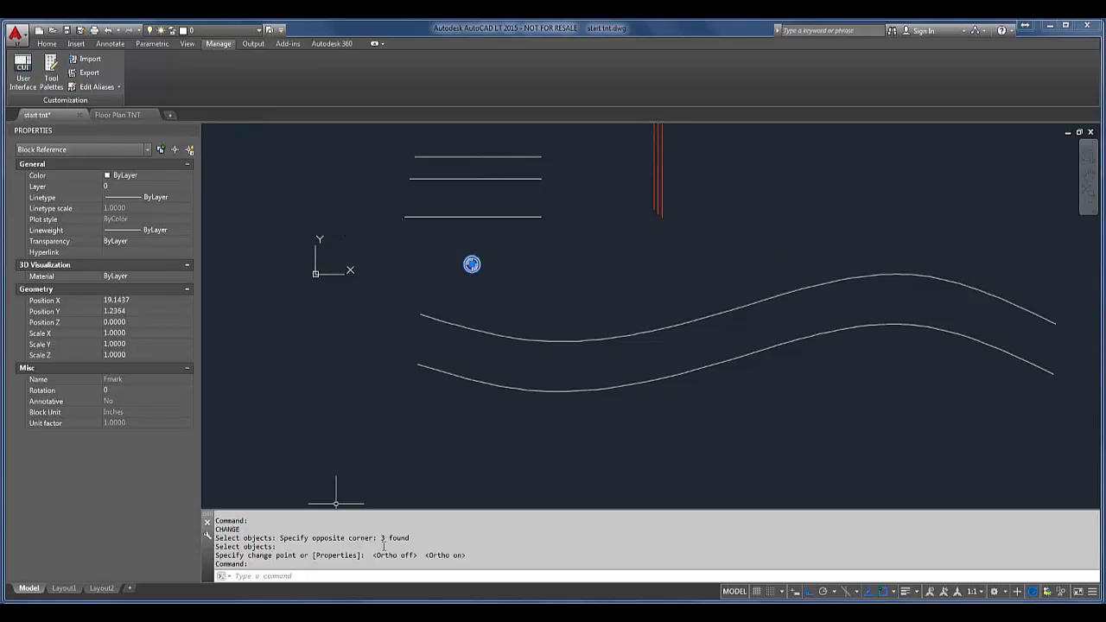
click(74, 45)
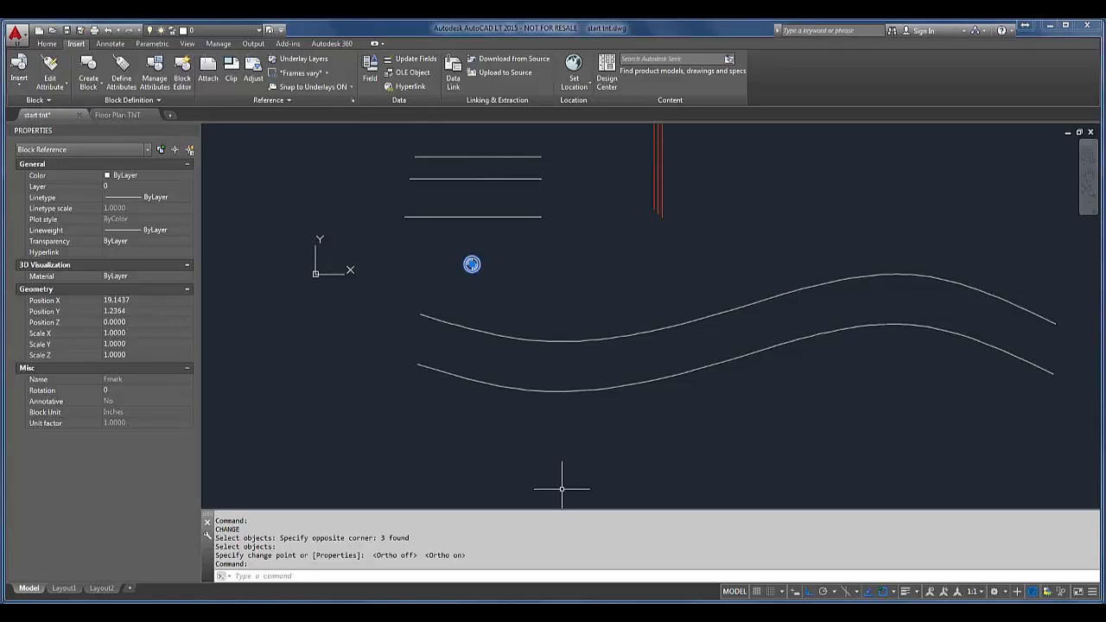
Step: Clear the selection and use DIVIDE to place the fmark block along the upper wavy curve, aligned with it, for 6 segments
click(577, 578)
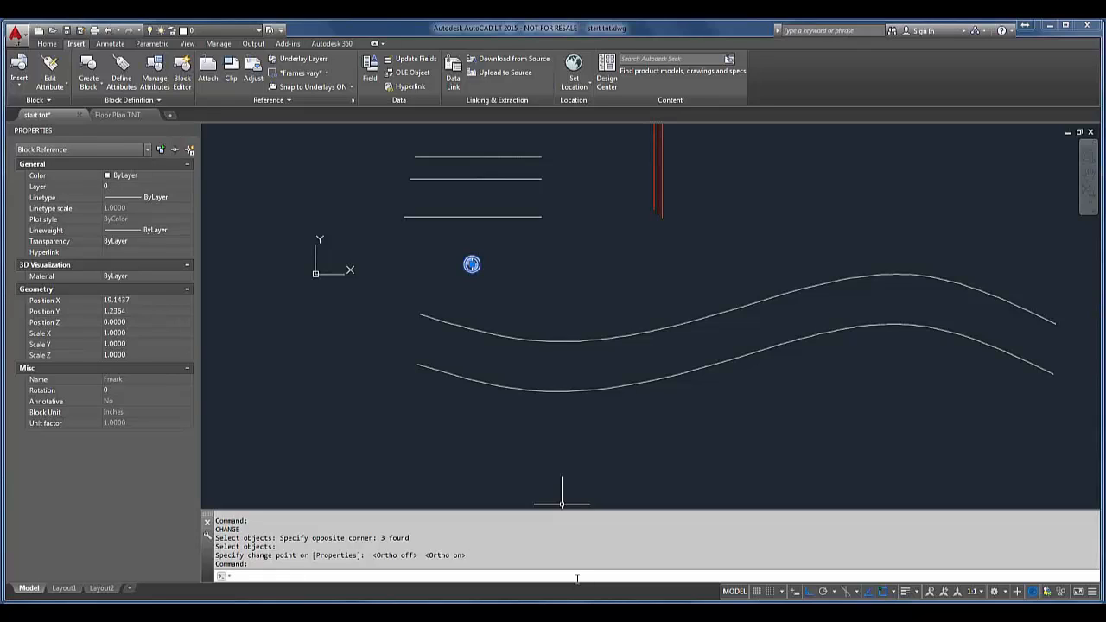
key(Escape)
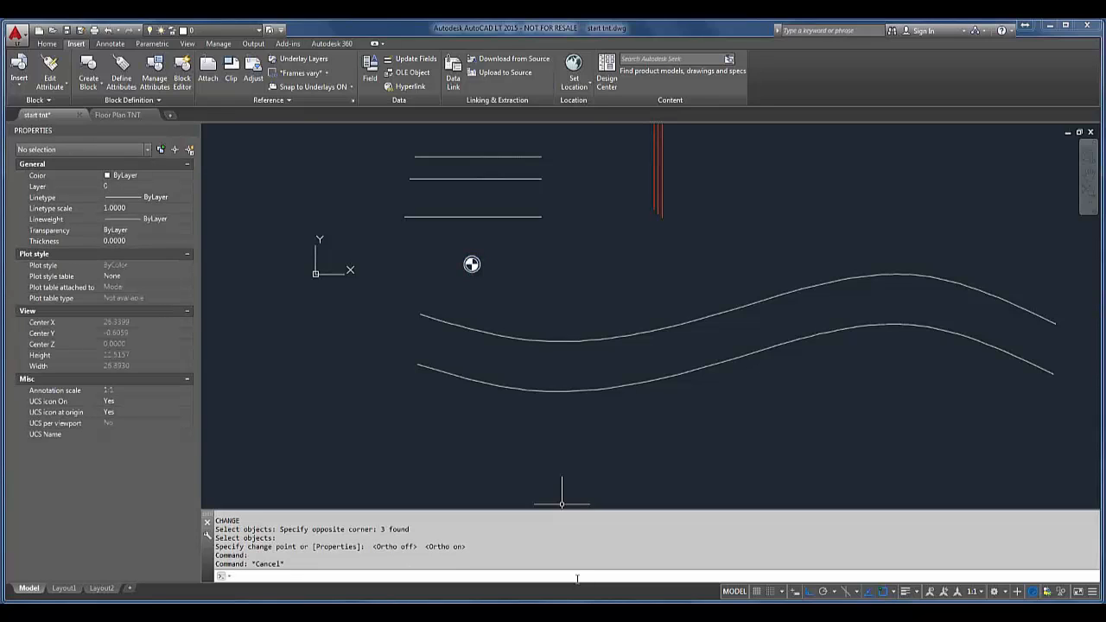
text(DIV)
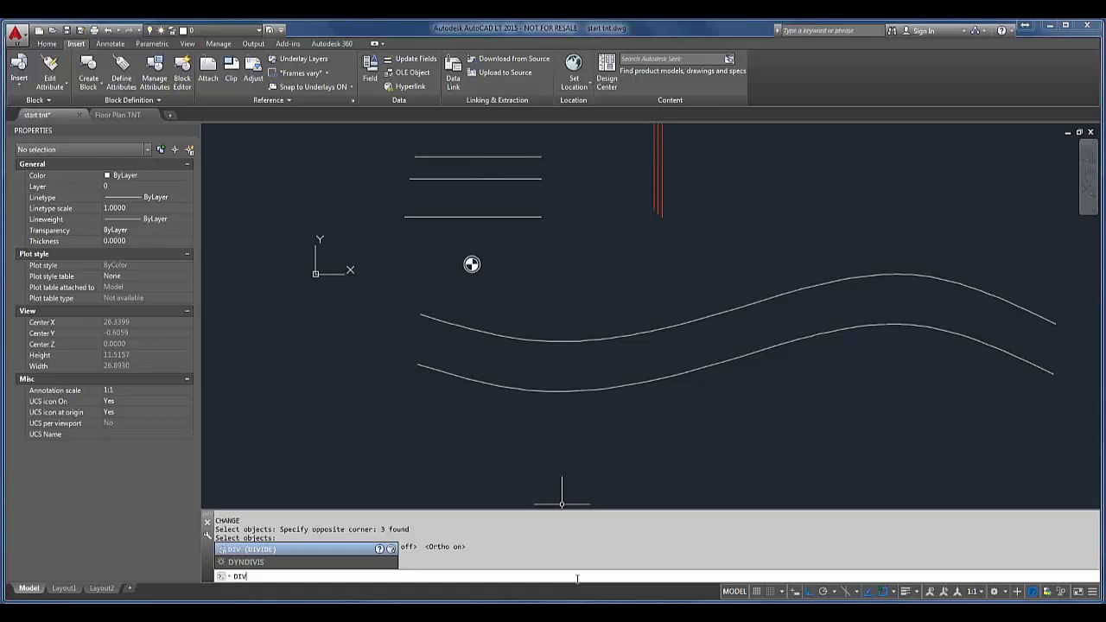
key(Return)
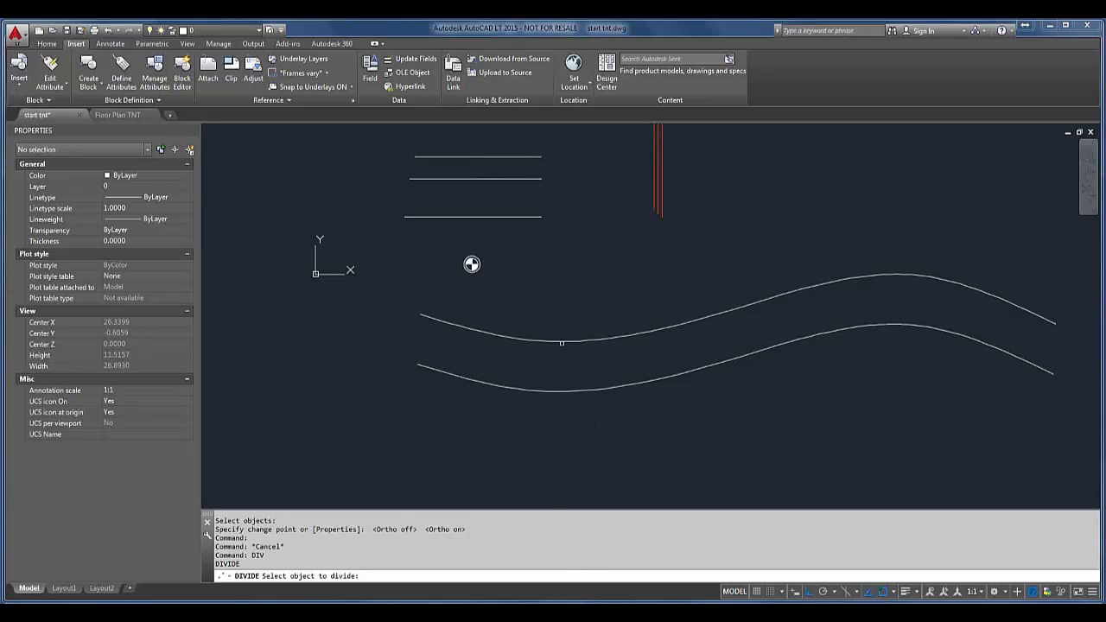
key(Return)
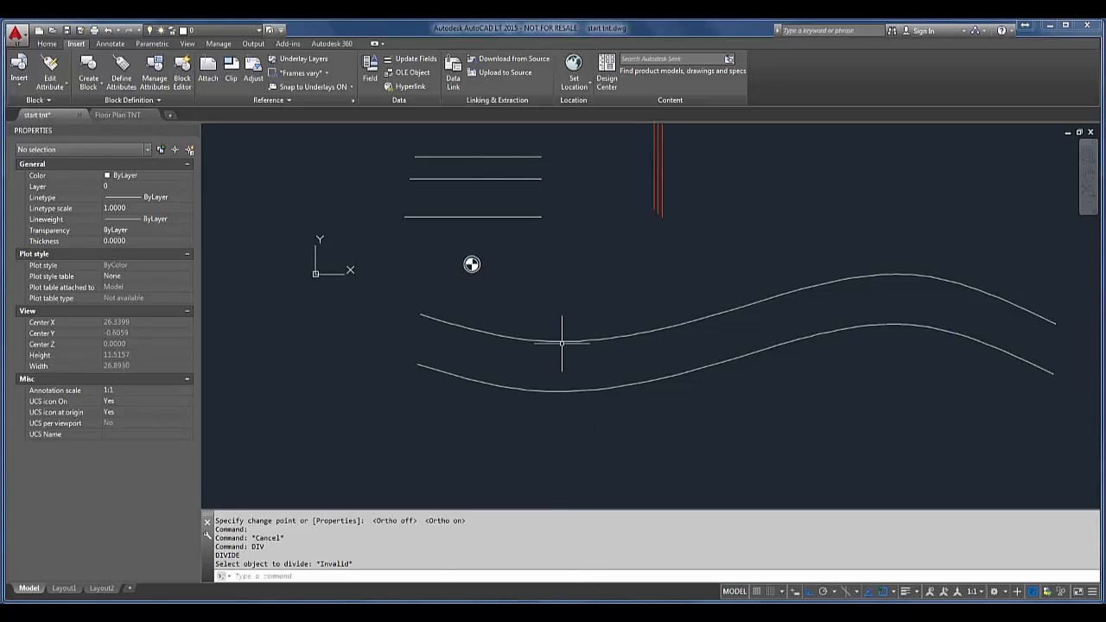
key(Return)
click(561, 341)
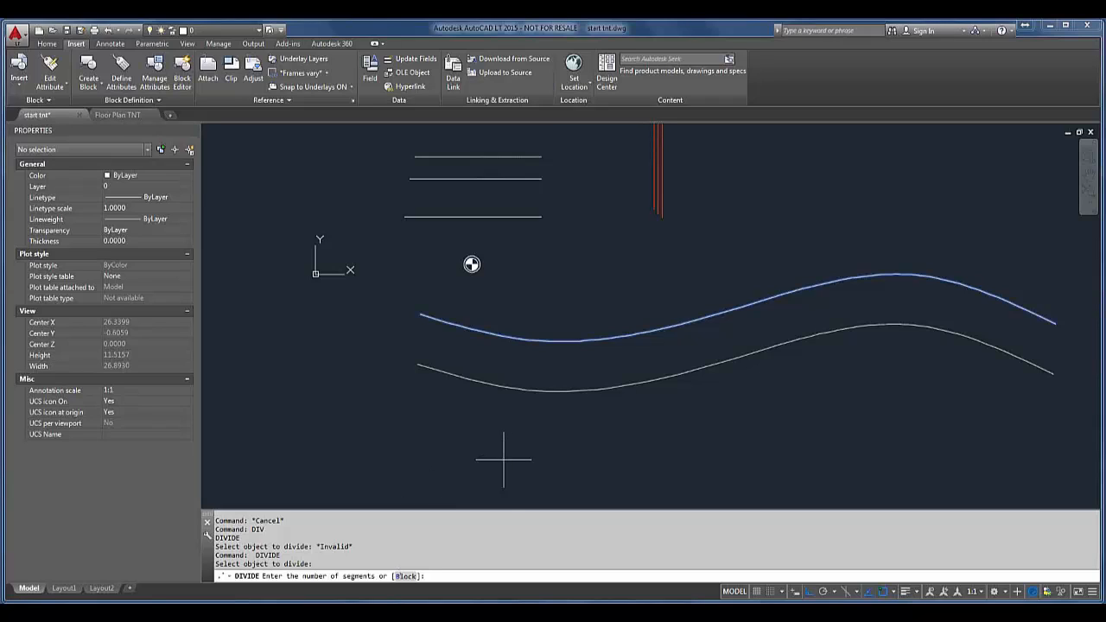
text(8)
key(Return)
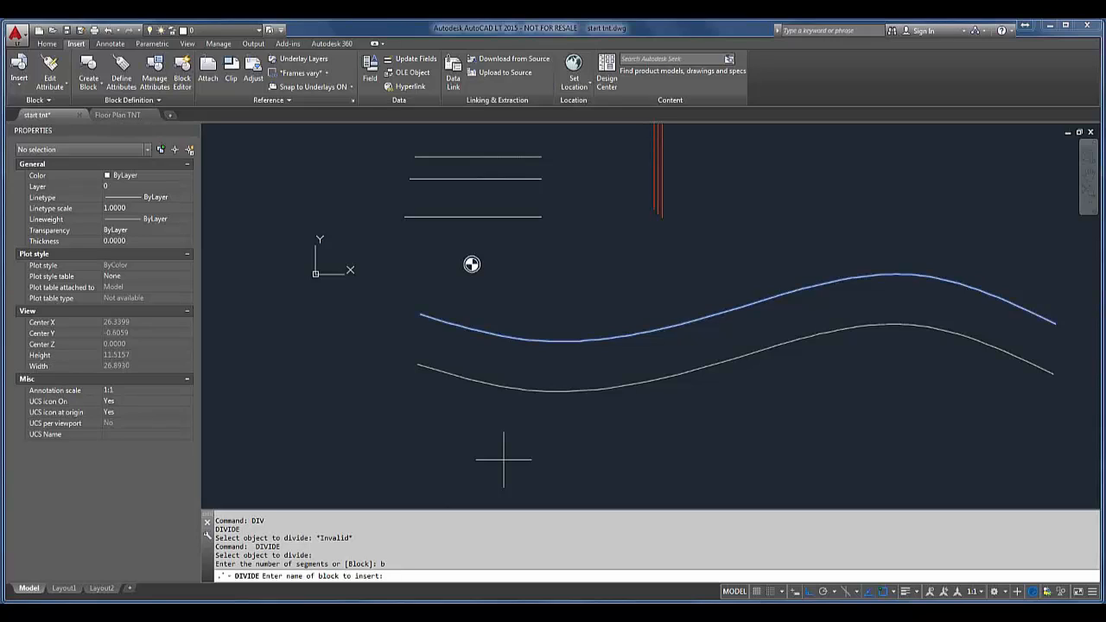
text(fmark)
key(Return)
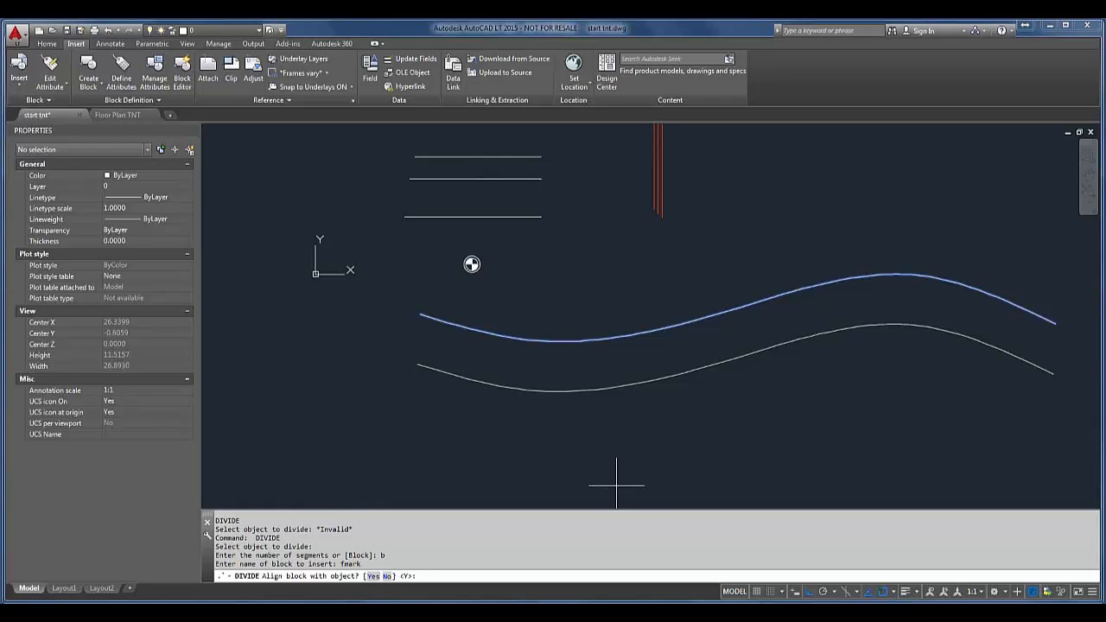
key(Return)
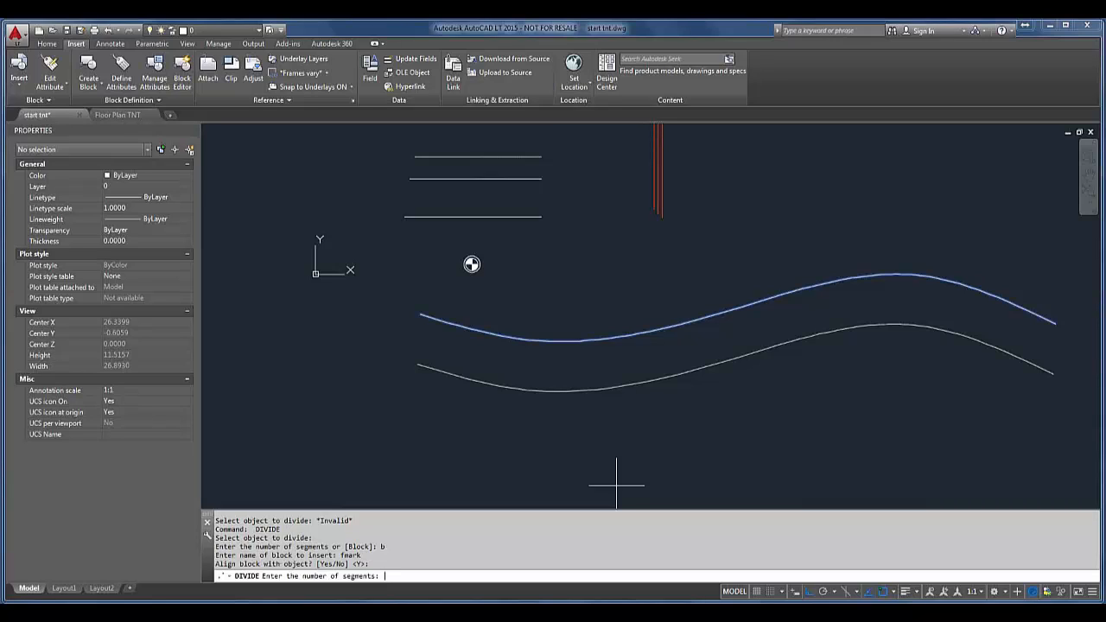
text(6)
key(Return)
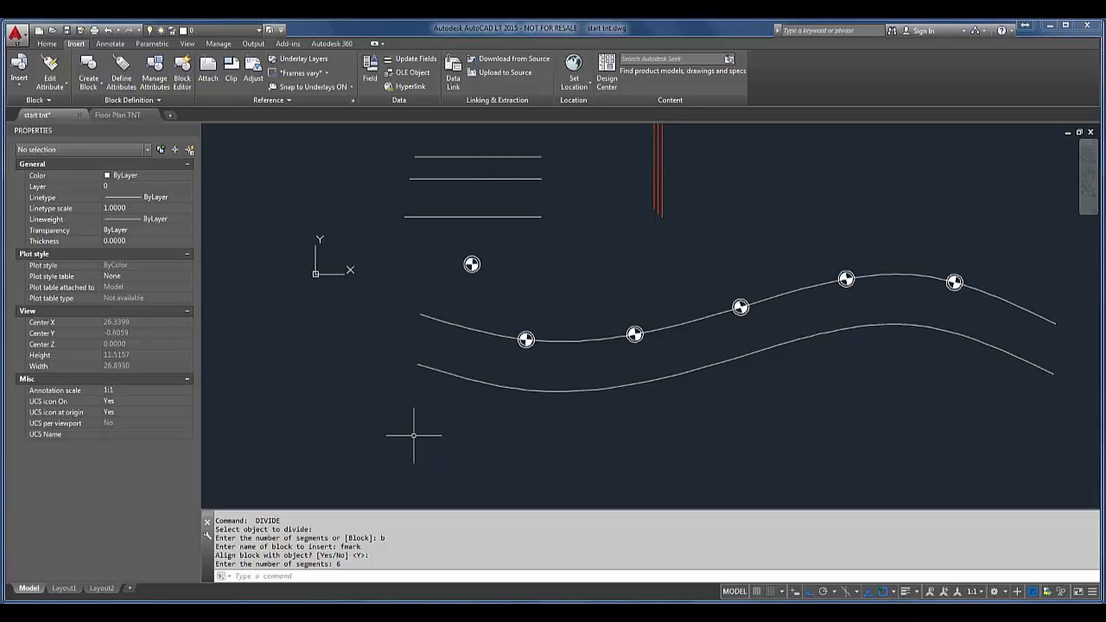
Step: Use MEASURE from the lower wavy curve's starting end to place aligned fmark blocks along it with a segment length of 10
text(MEa)
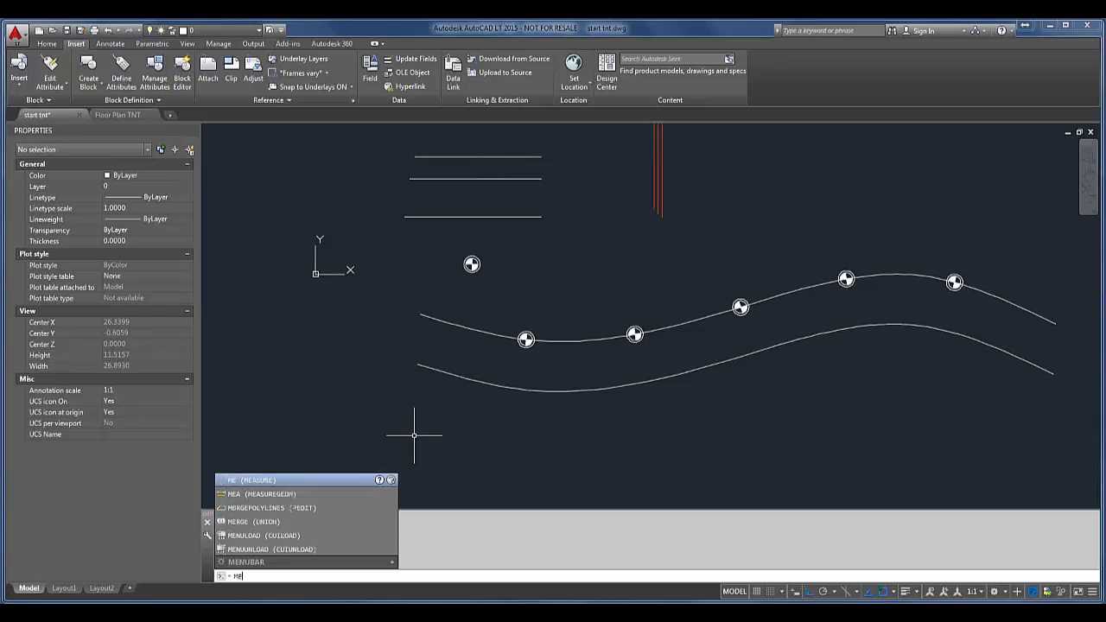
key(BackSpace)
key(Return)
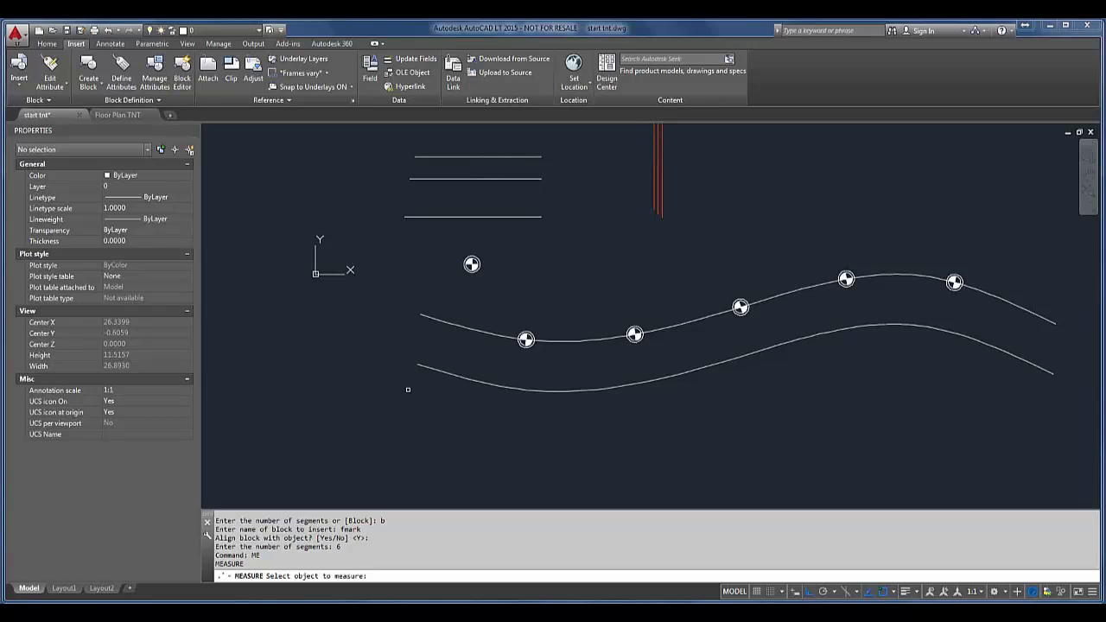
click(429, 368)
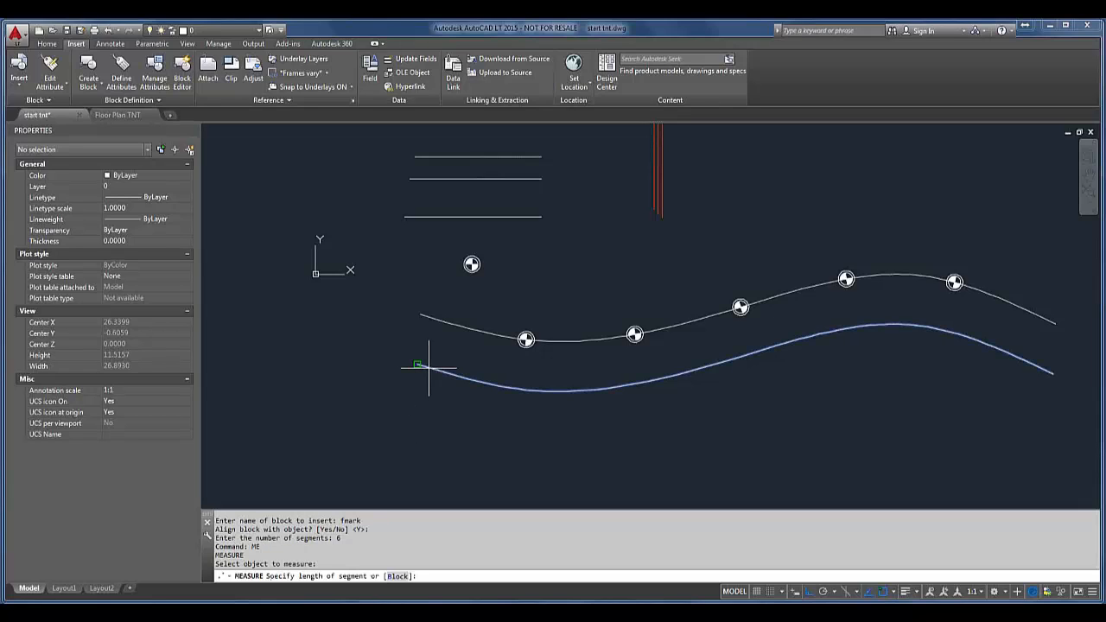
text(b)
key(Return)
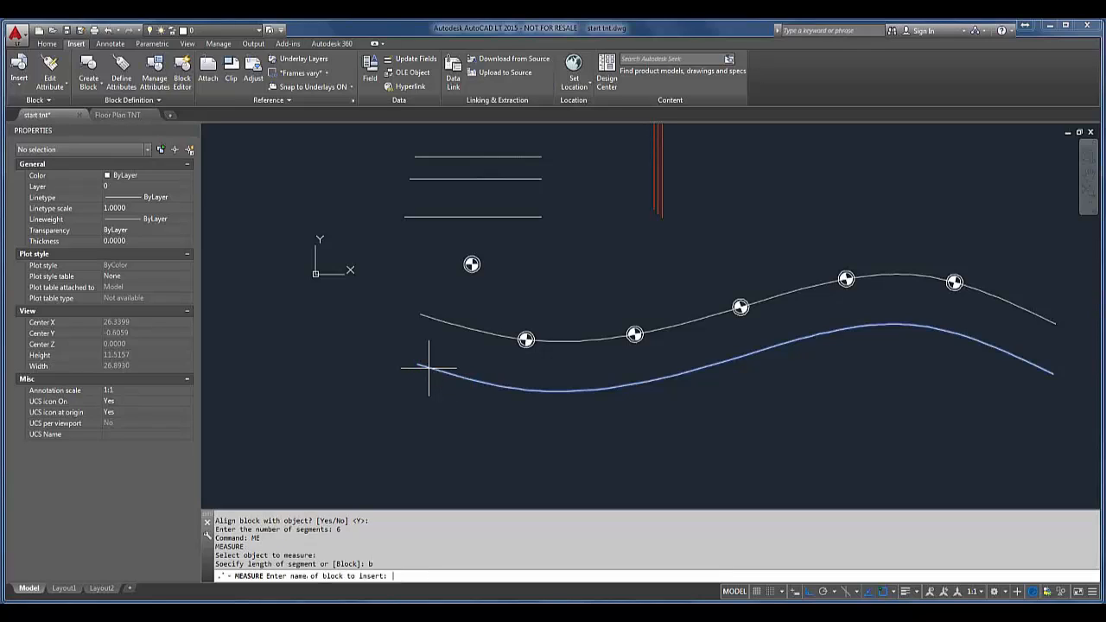
text(feark)
key(Return)
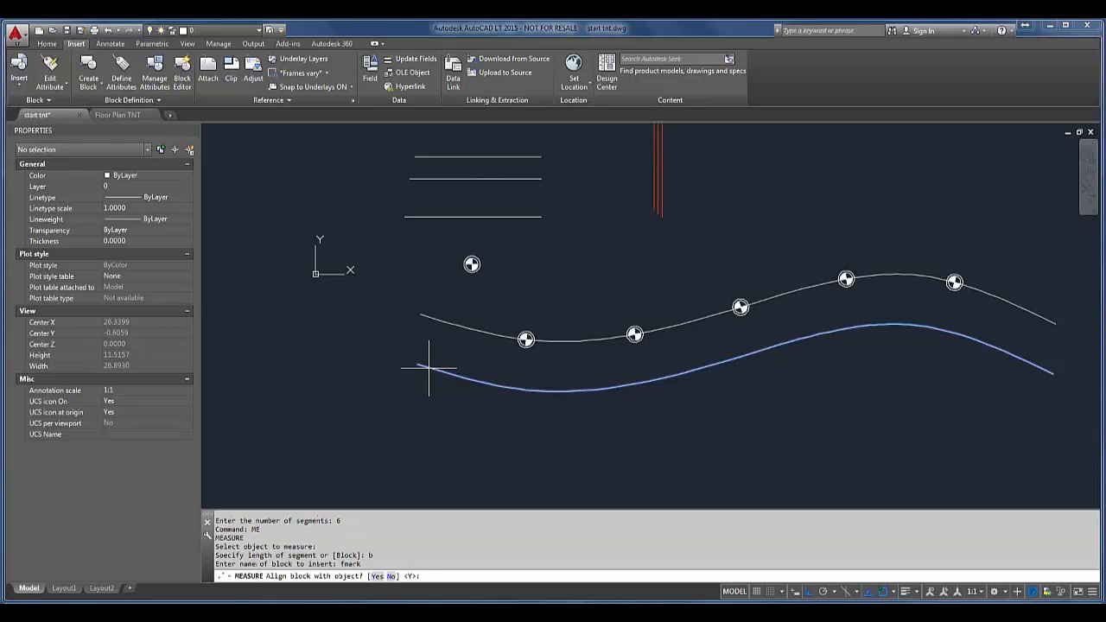
key(Return)
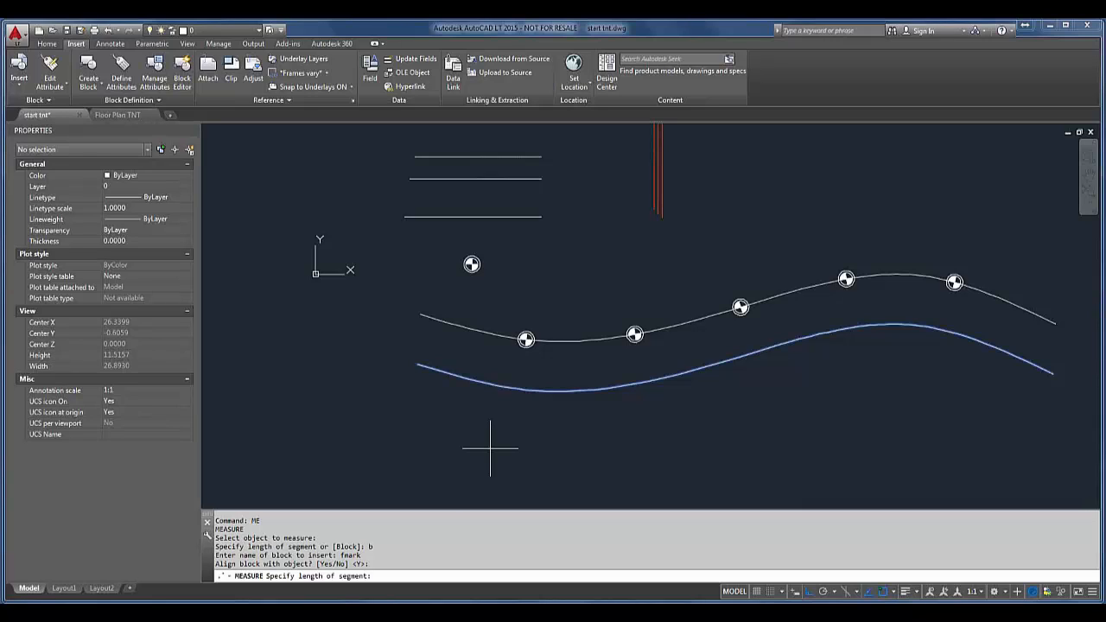
text(10)
key(Return)
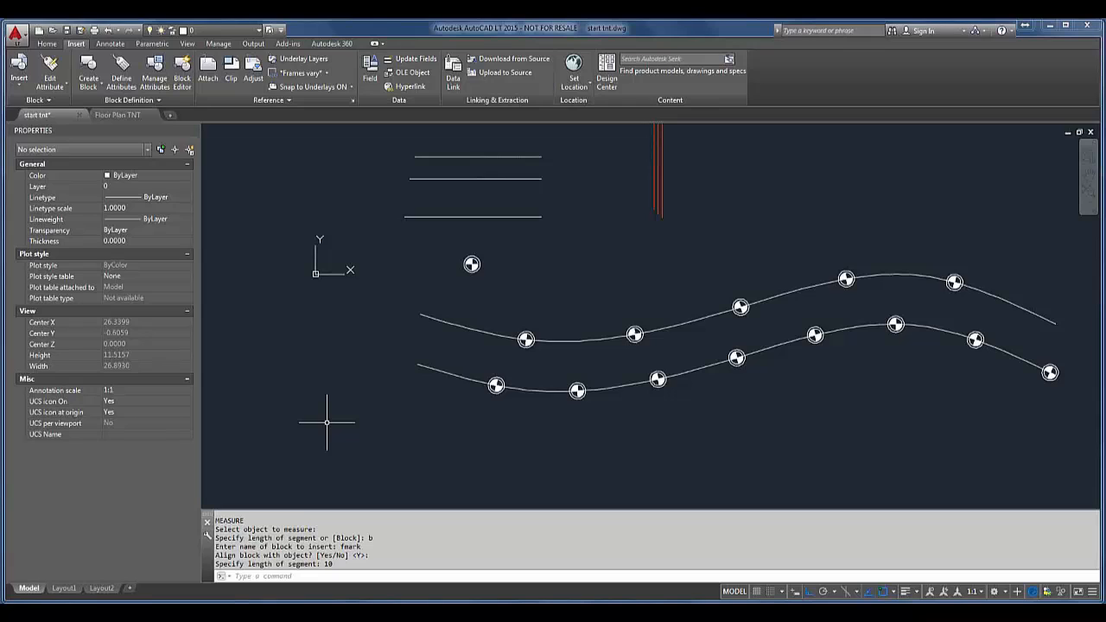
Step: Switch to the Floor Plan TNT drawing and erase the phone block at the corner of the desk
click(128, 115)
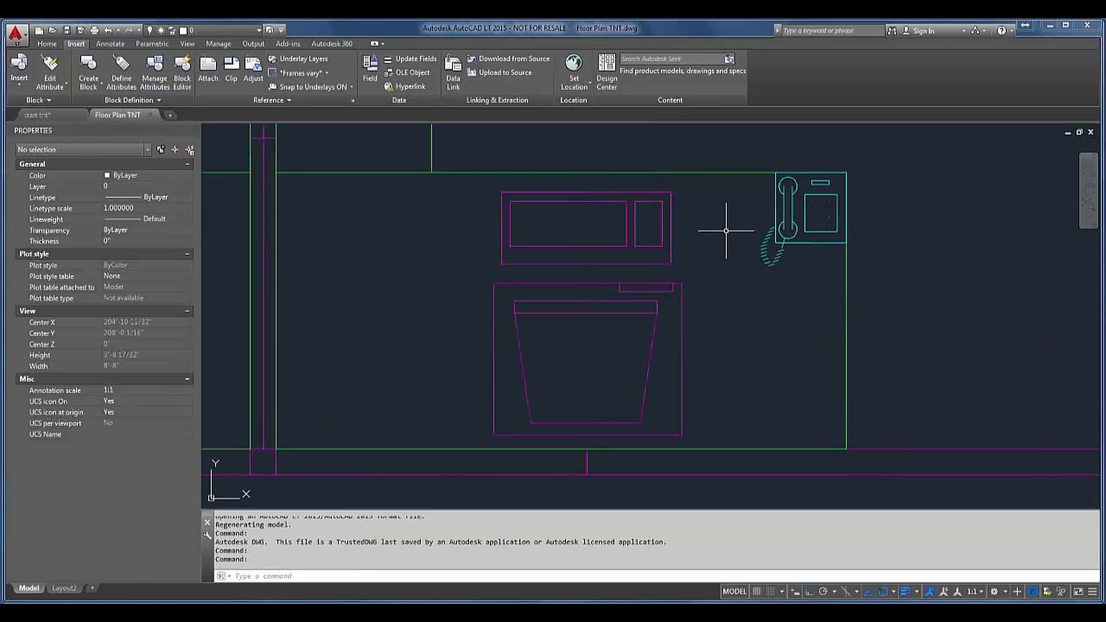
scroll(725, 231, down, 2)
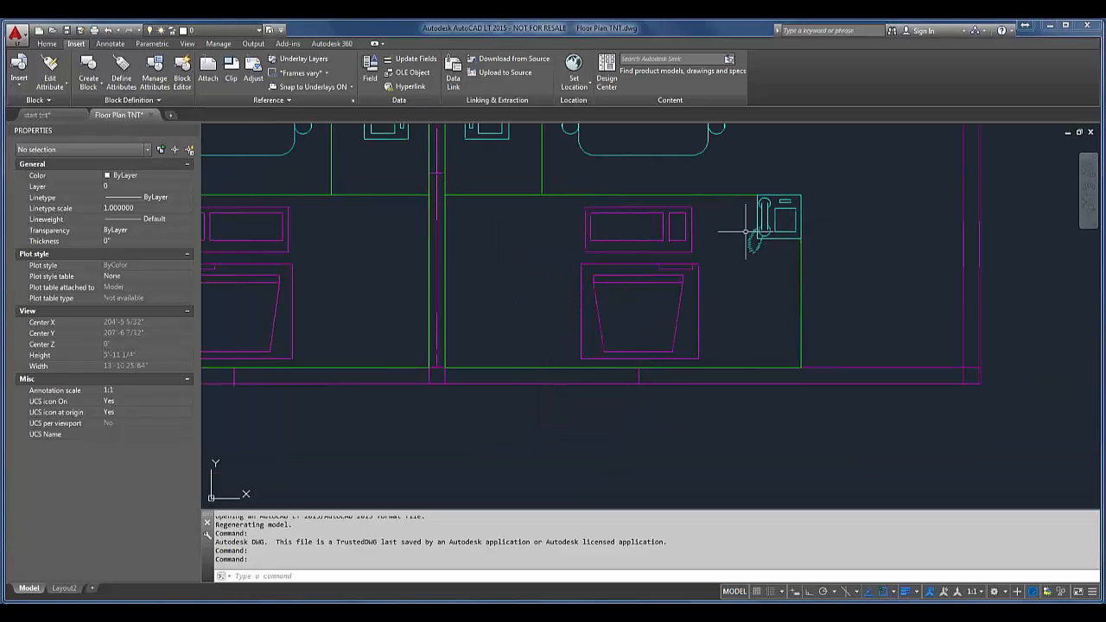
click(760, 228)
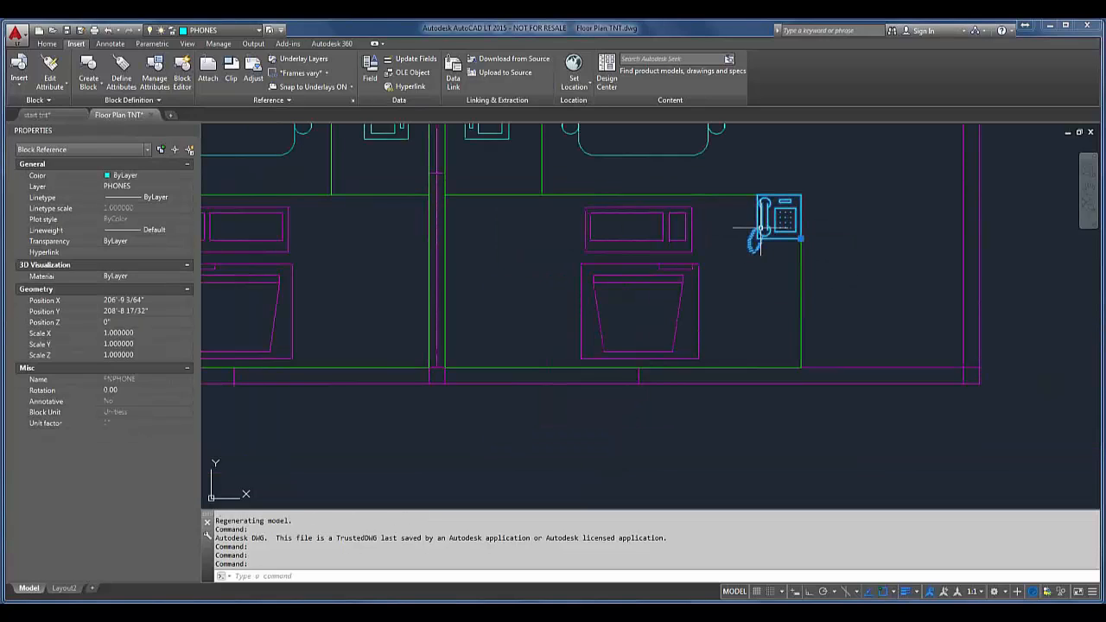
text(e)
key(Return)
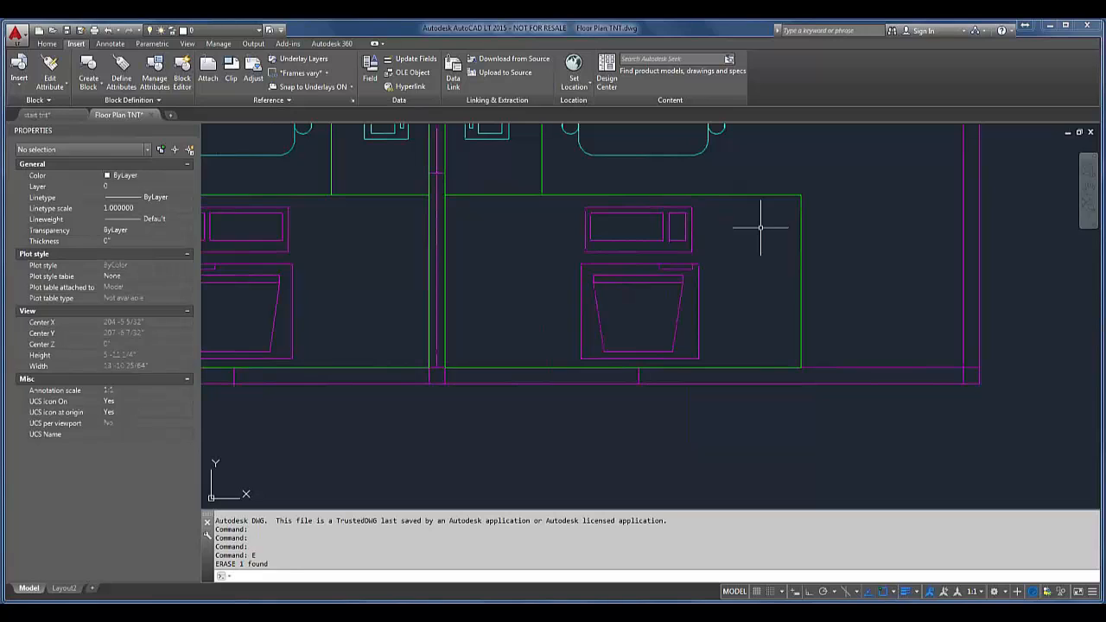
Step: Select all blocks similar to the chair in cubicle 6073, review them across the floor plan and clear the selection
scroll(754, 210, down, 1)
middle_drag(755, 212, 678, 366)
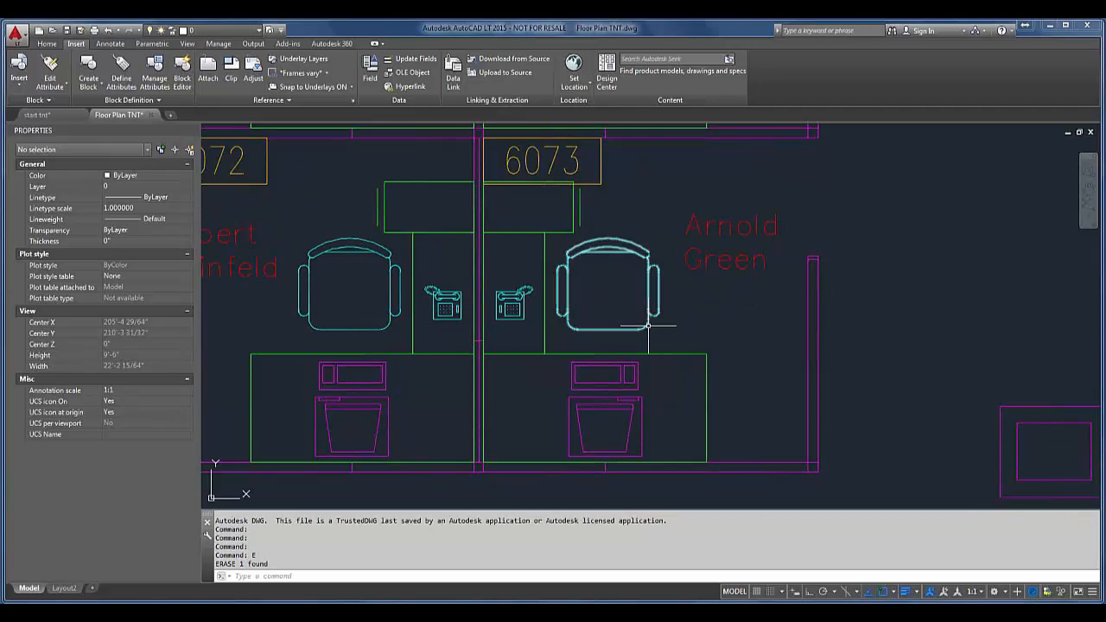
mouse_move(648, 326)
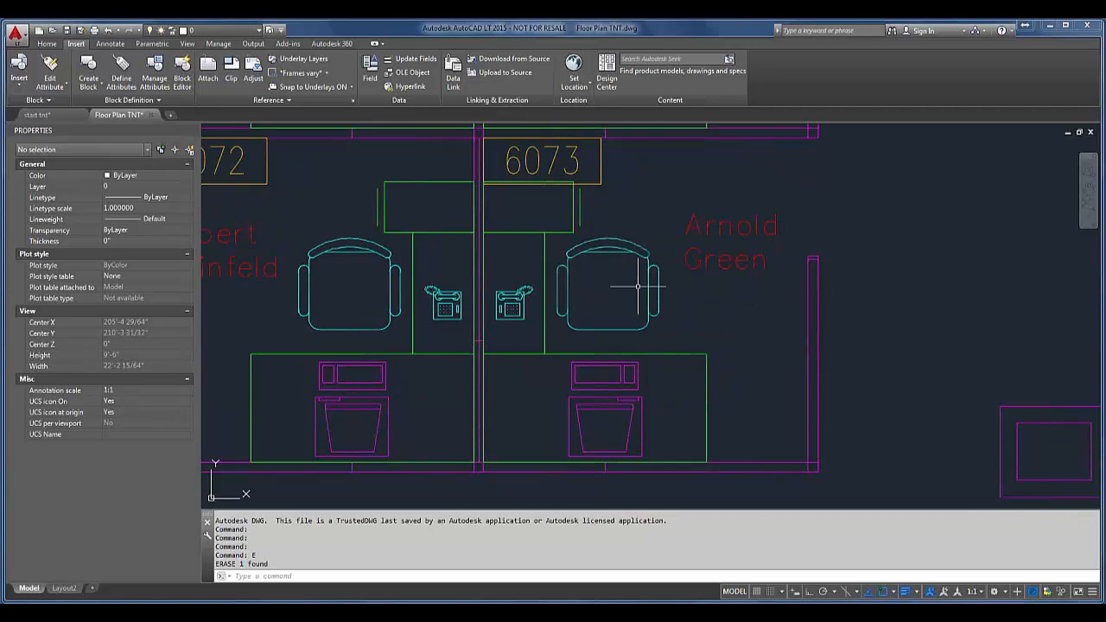
scroll(654, 271, down, 1)
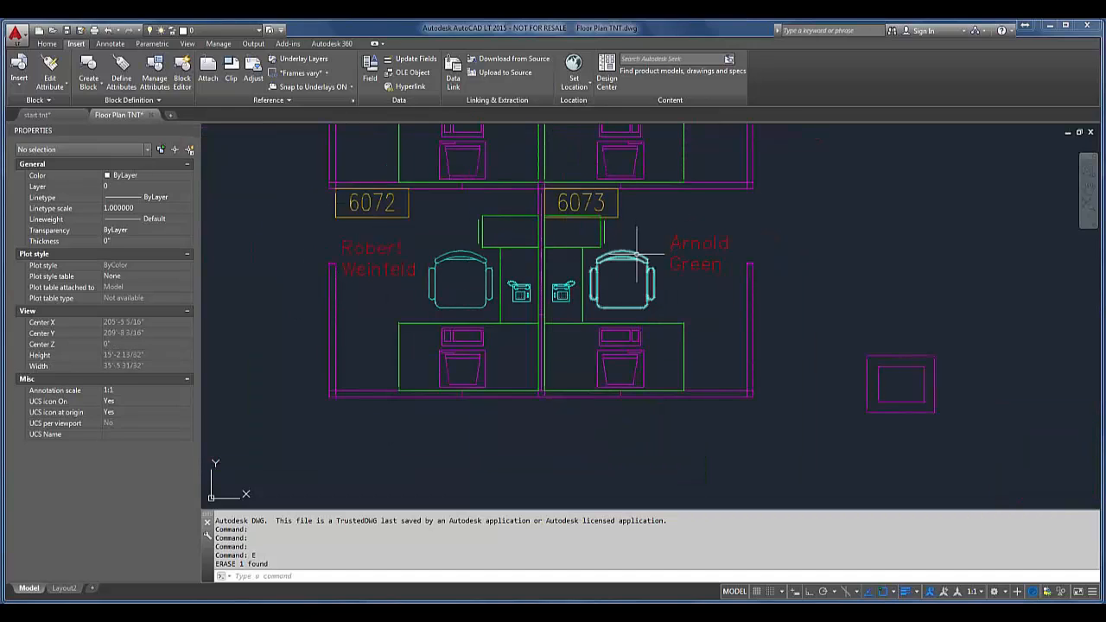
click(637, 260)
right_click(637, 259)
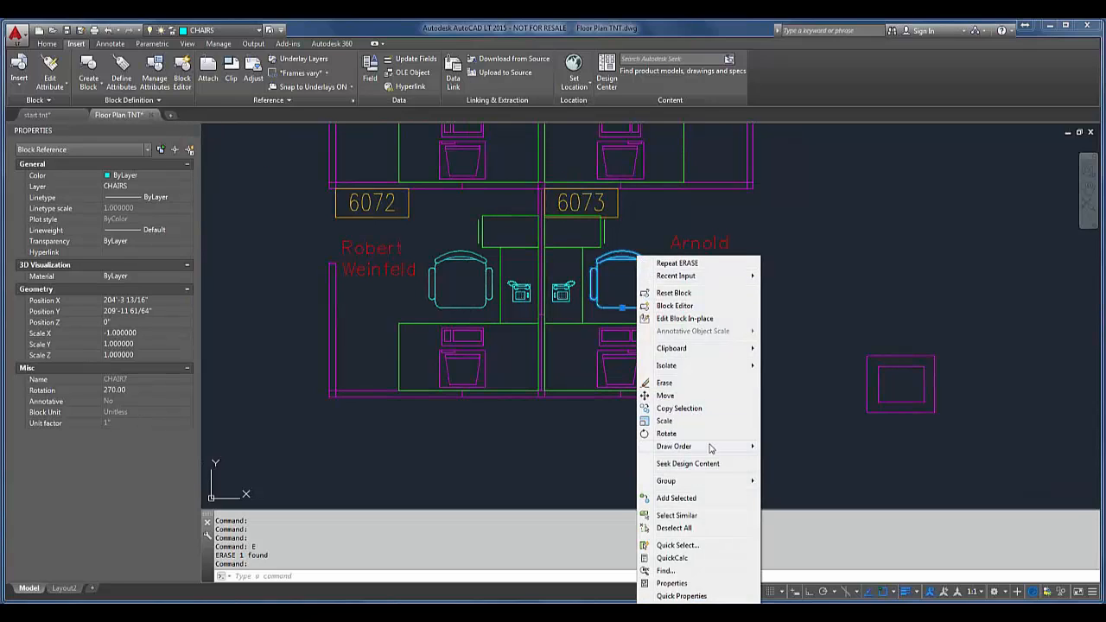
click(676, 516)
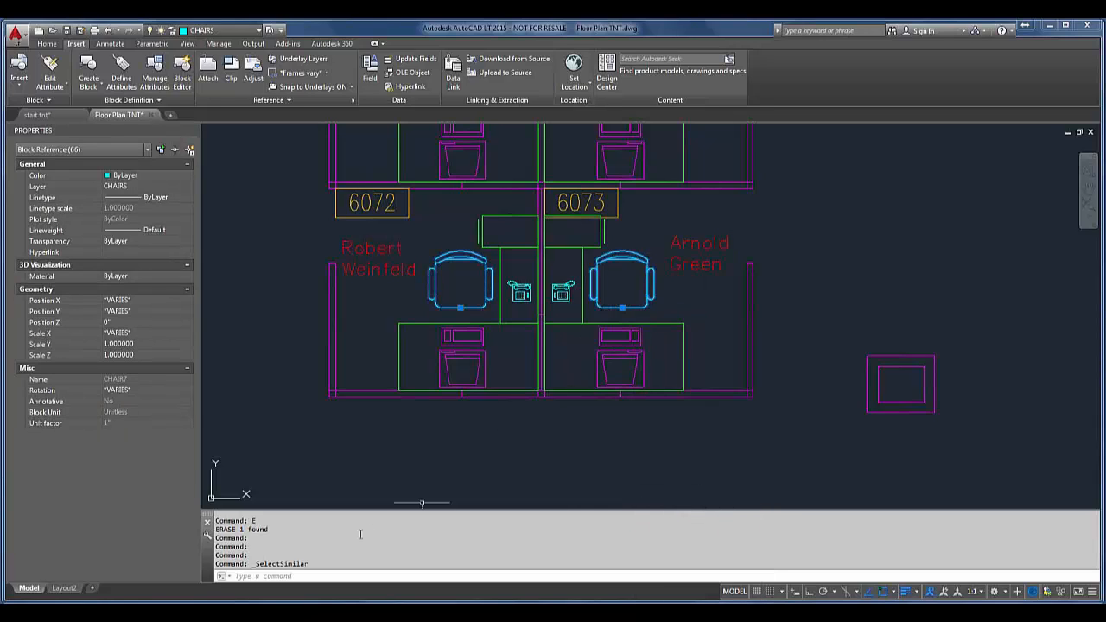
scroll(337, 449, down, 2)
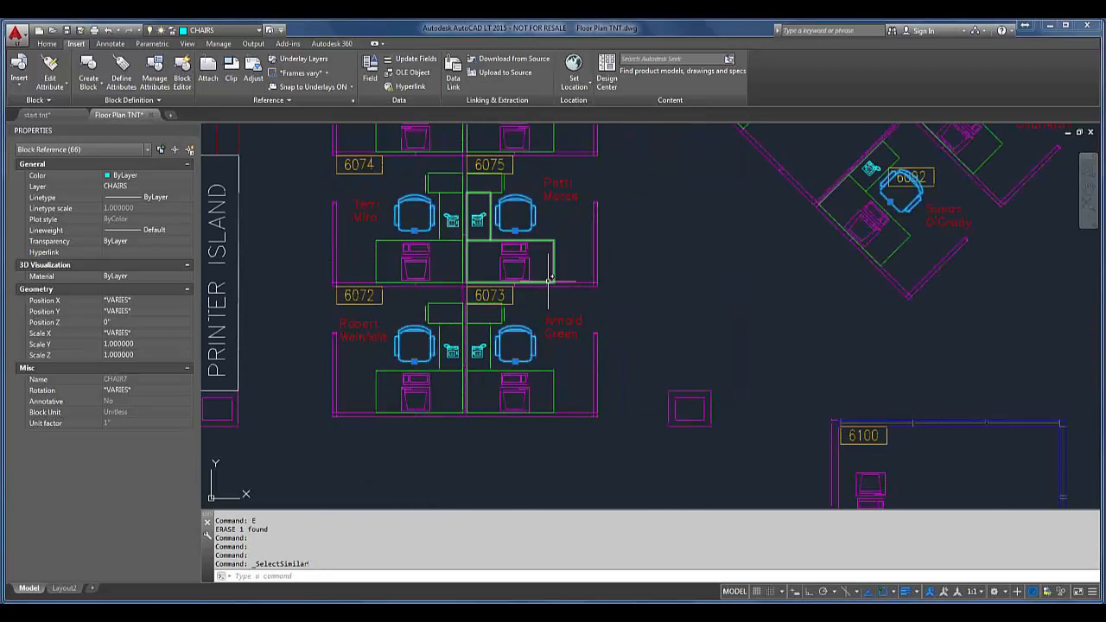
scroll(540, 281, down, 3)
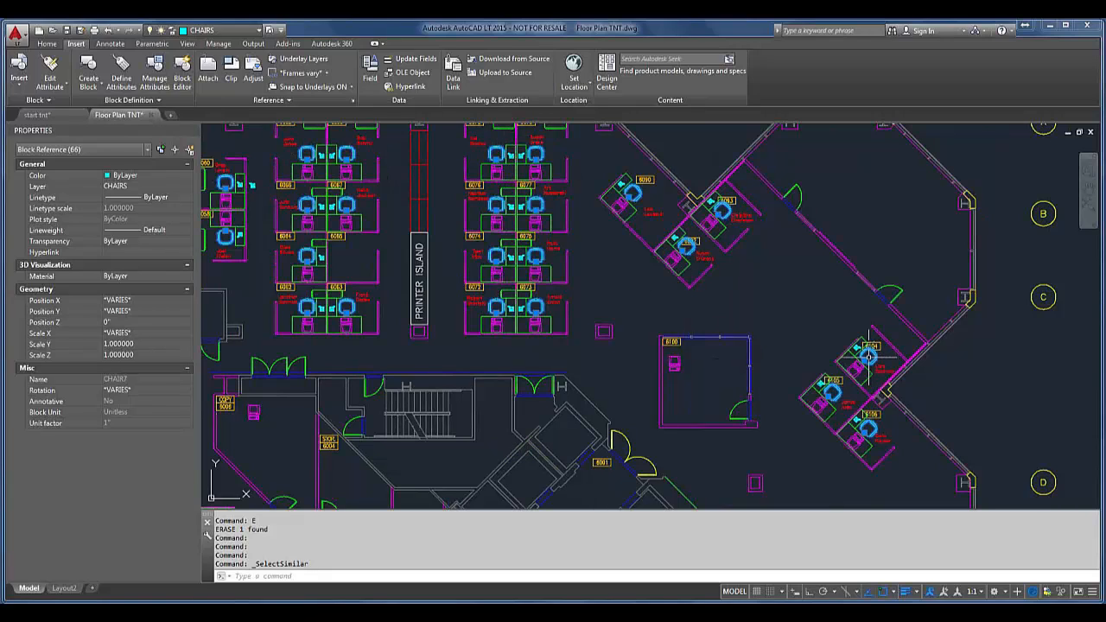
scroll(743, 229, up, 5)
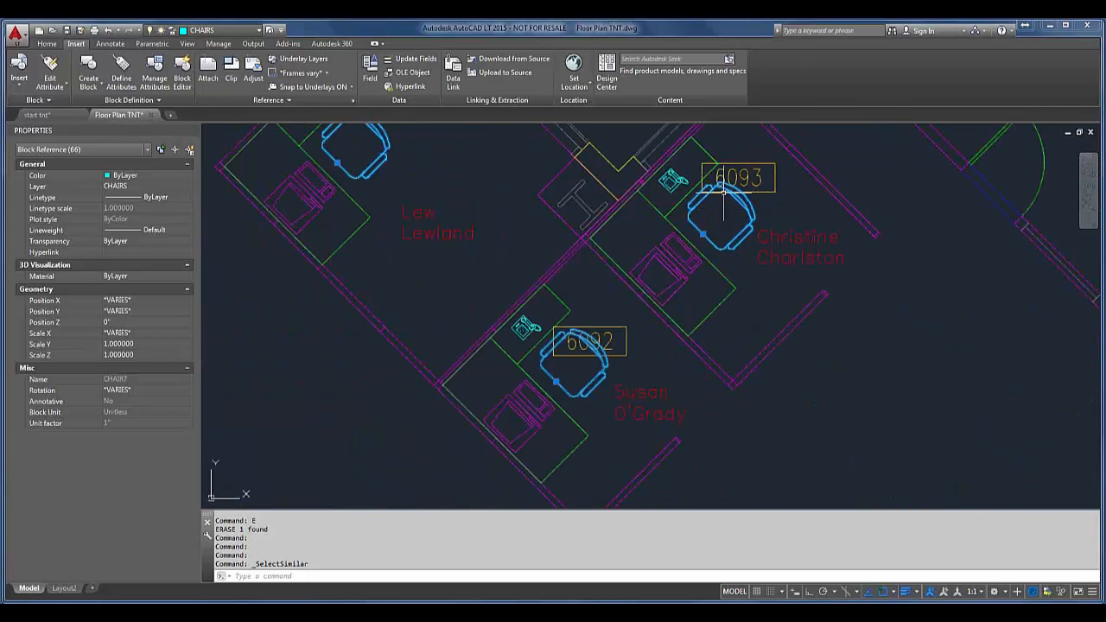
scroll(716, 279, down, 6)
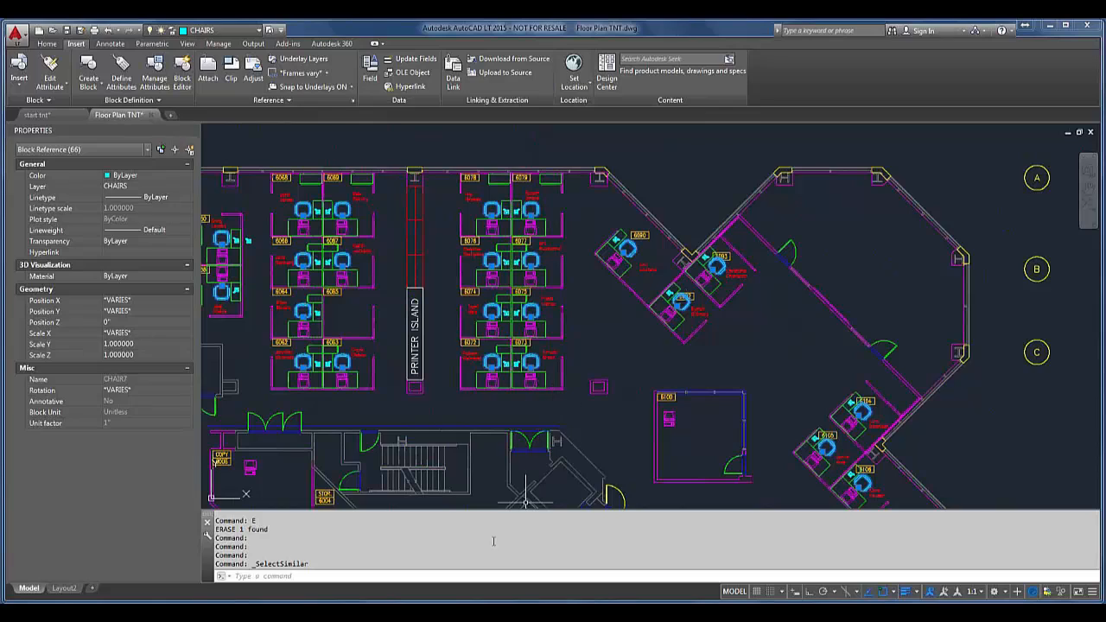
key(Escape)
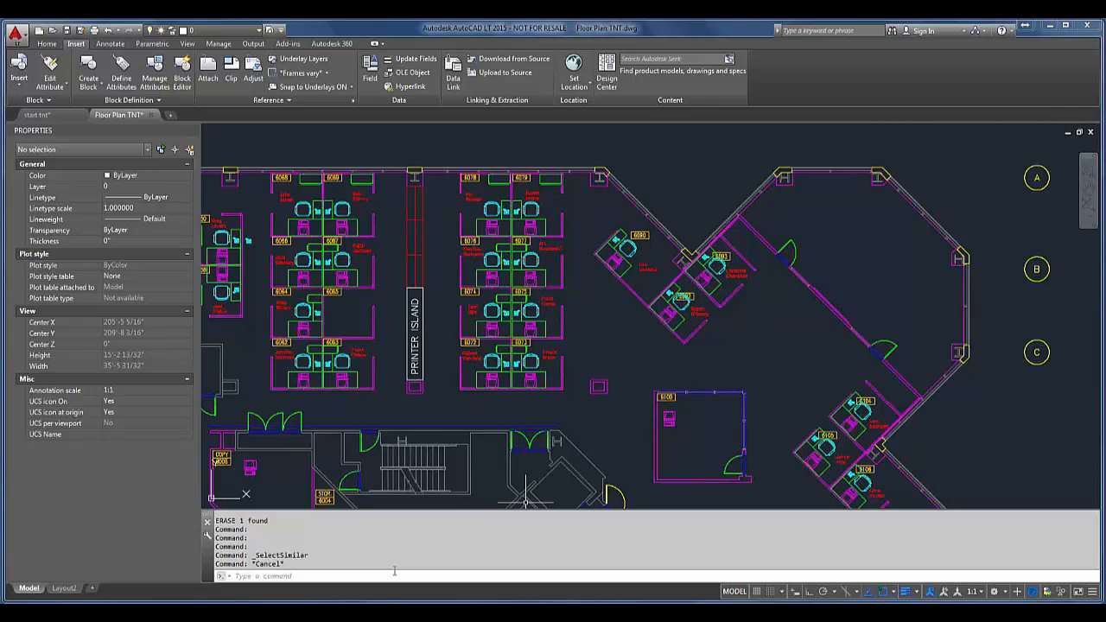
Step: Examine the similarity criteria in the SELECTSIMILAR settings, keep Layer and Name enabled, and leave the command
text(select)
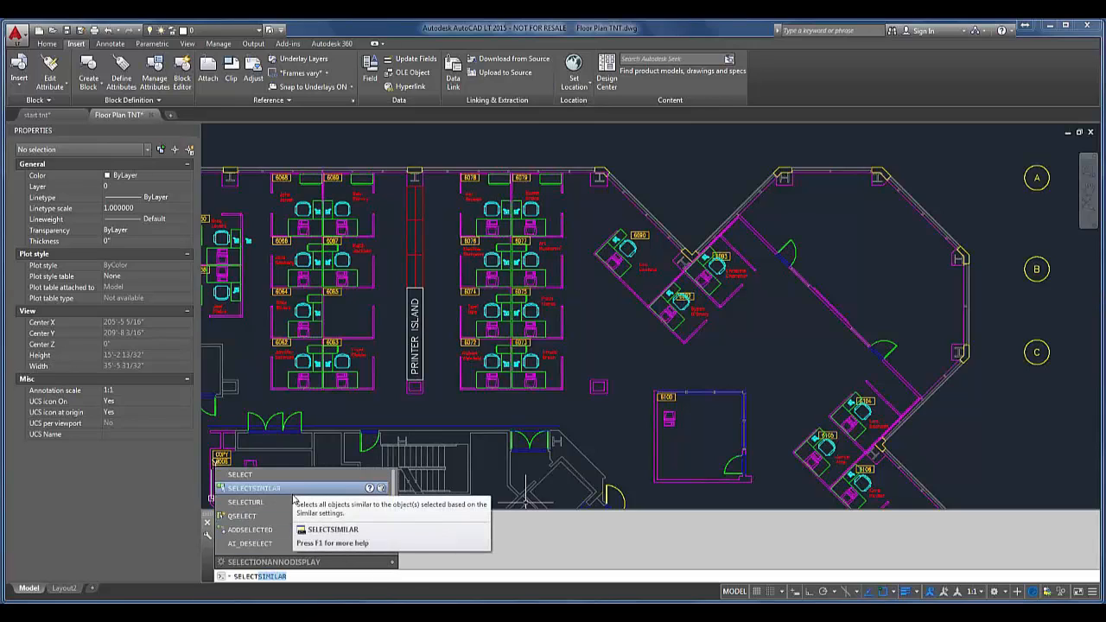
click(259, 488)
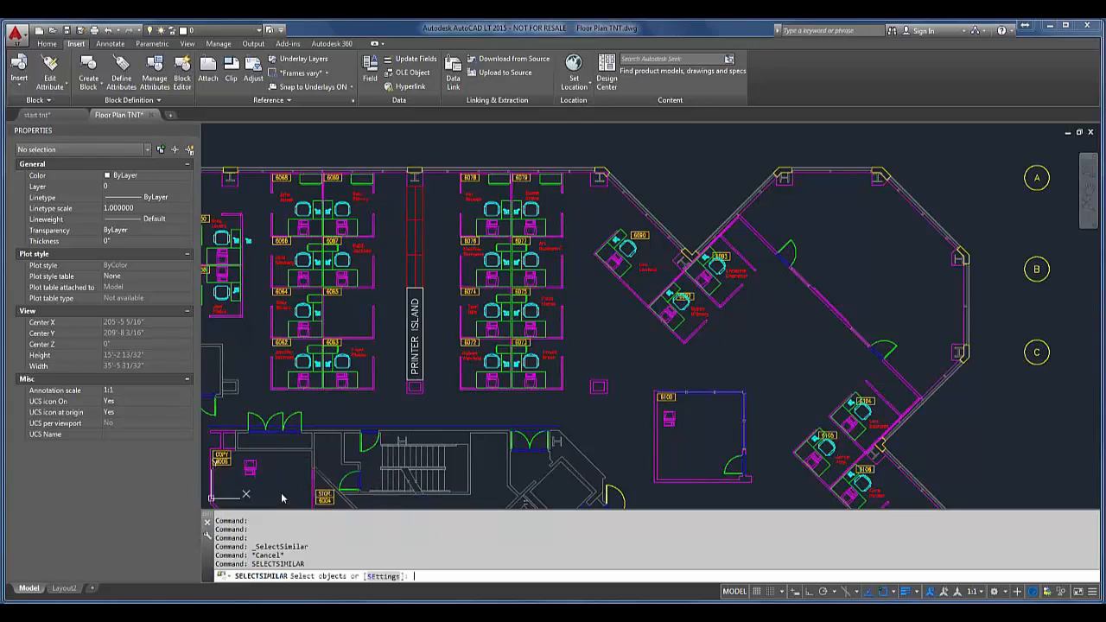
click(380, 575)
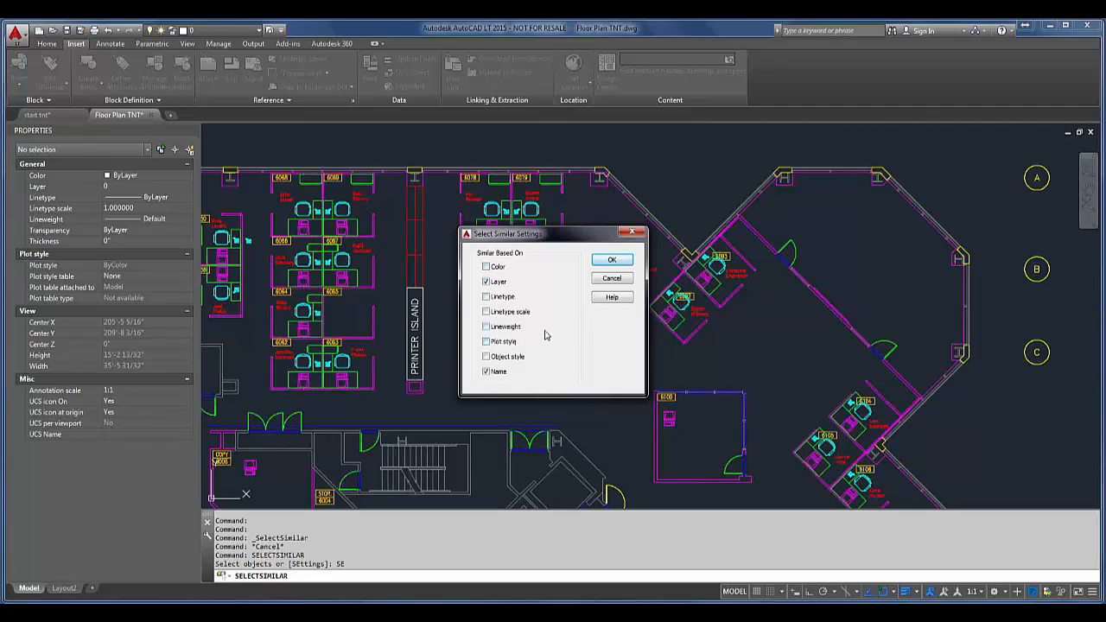
click(611, 261)
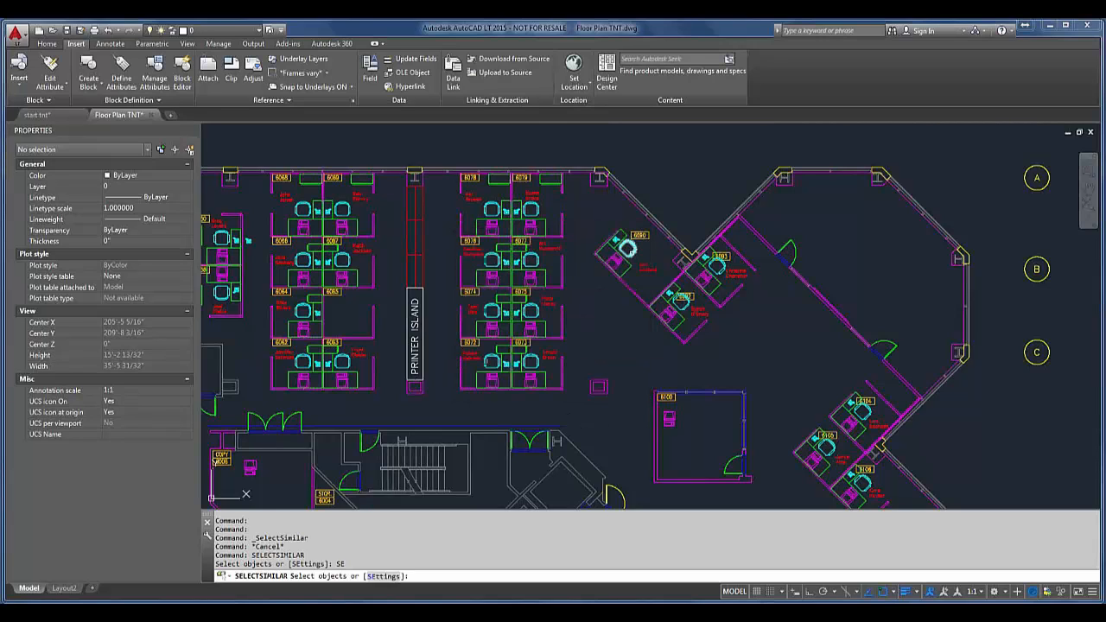
key(Escape)
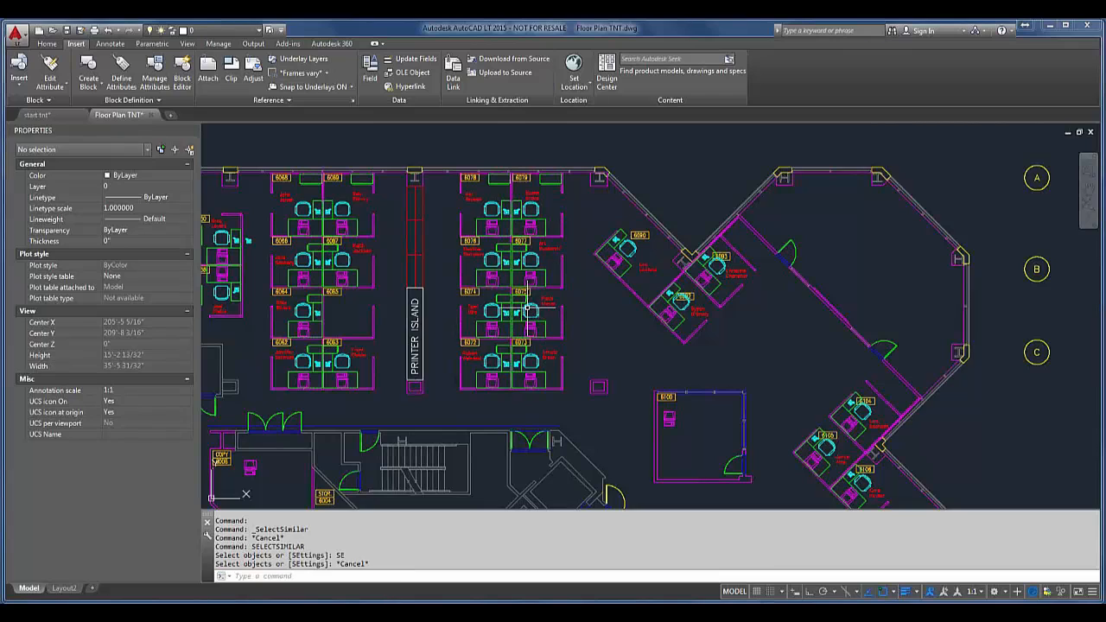
Step: Use Add Selected on the chair in cubicle 6075 to insert another CHAIR7 outside the cubicle's right wall, with default scale and 0 rotation
scroll(527, 306, up, 6)
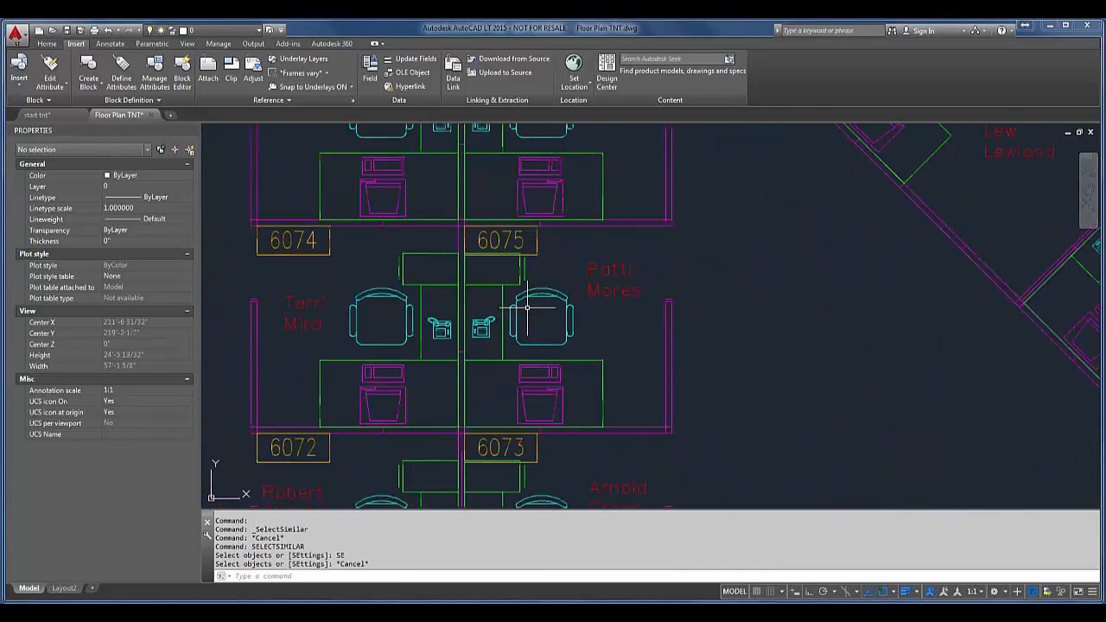
click(568, 321)
right_click(569, 322)
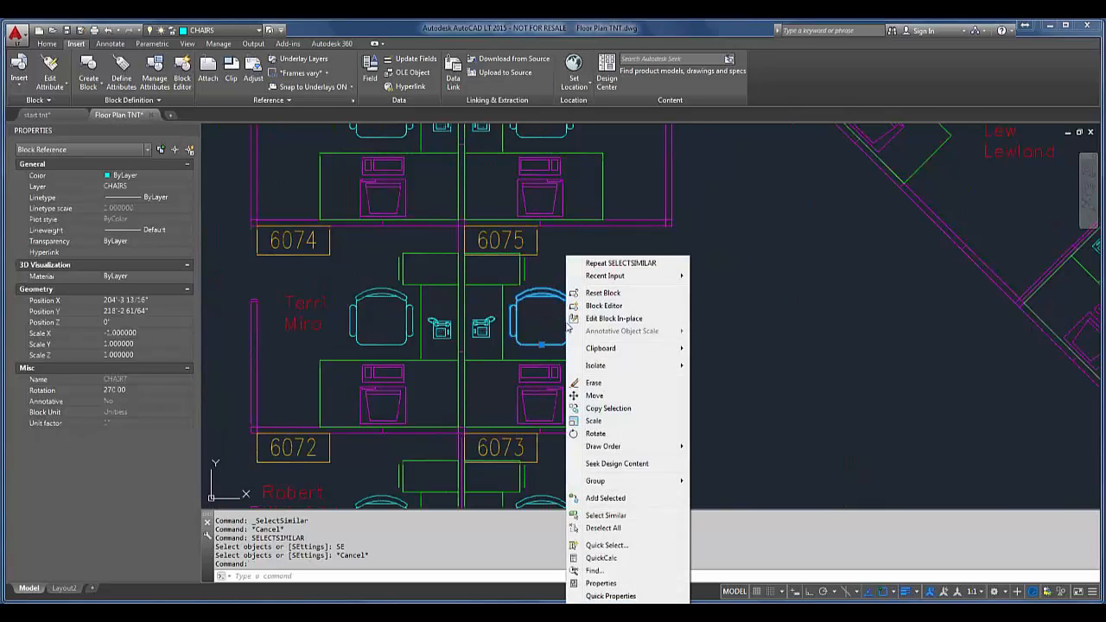
click(598, 499)
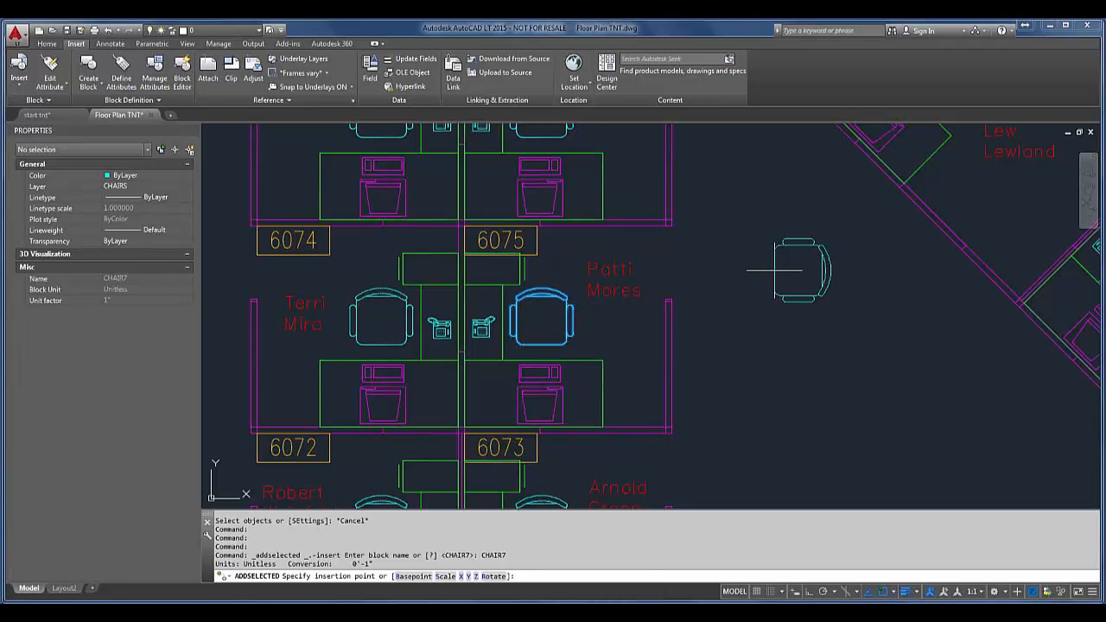
click(774, 271)
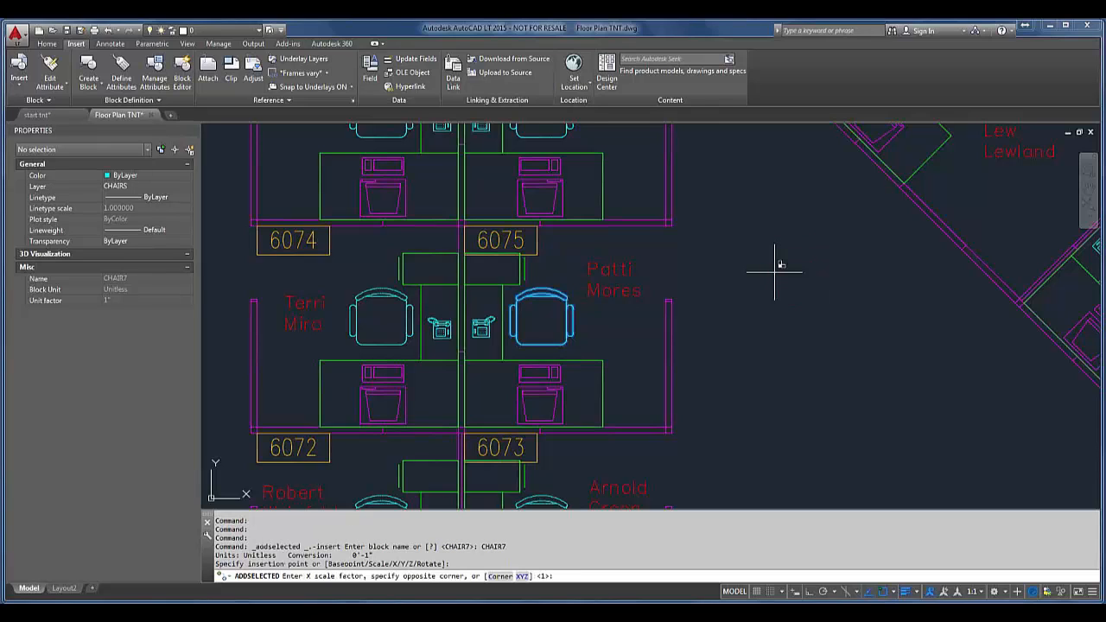
key(Return)
key(Return)
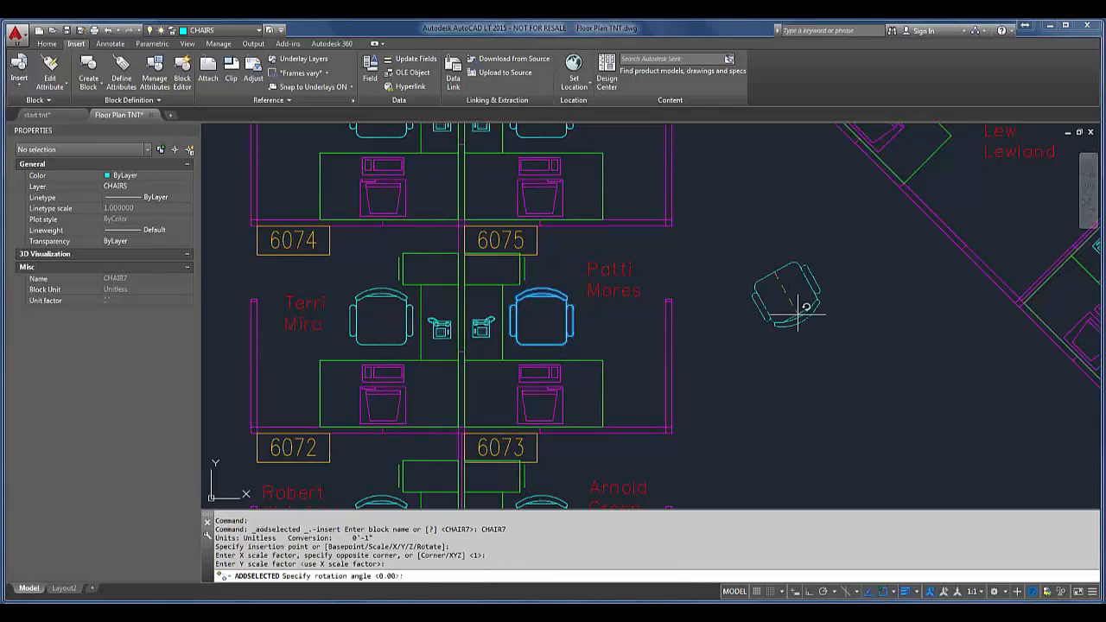
click(847, 323)
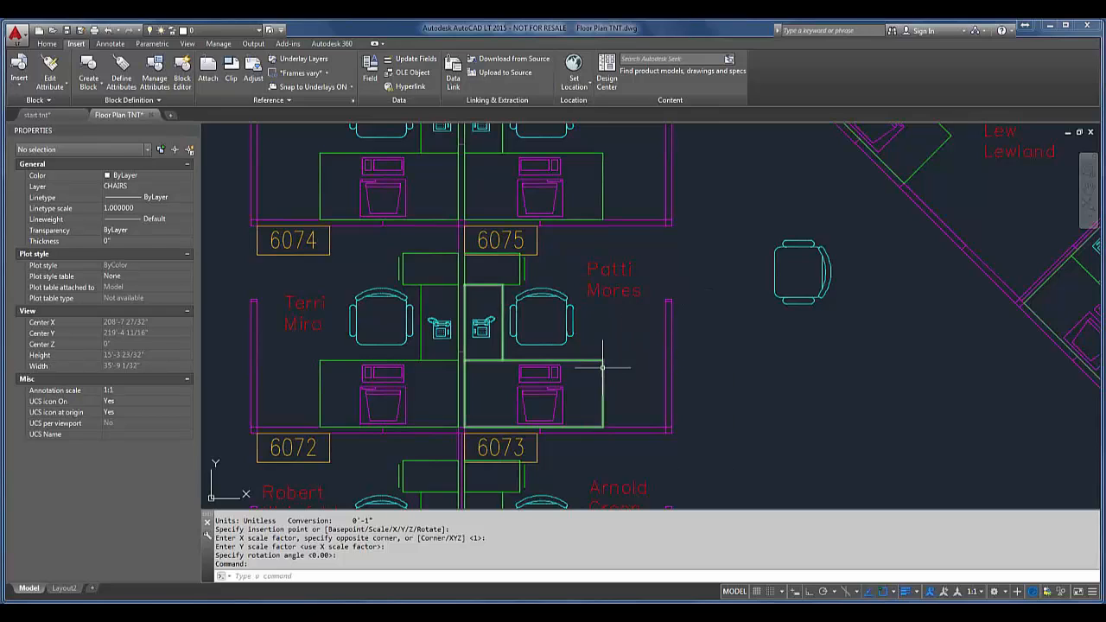
Step: Start Add Selected from the phone in cubicle 6075 and redefine its insertion base point as the upper-left corner of the phone body
click(482, 329)
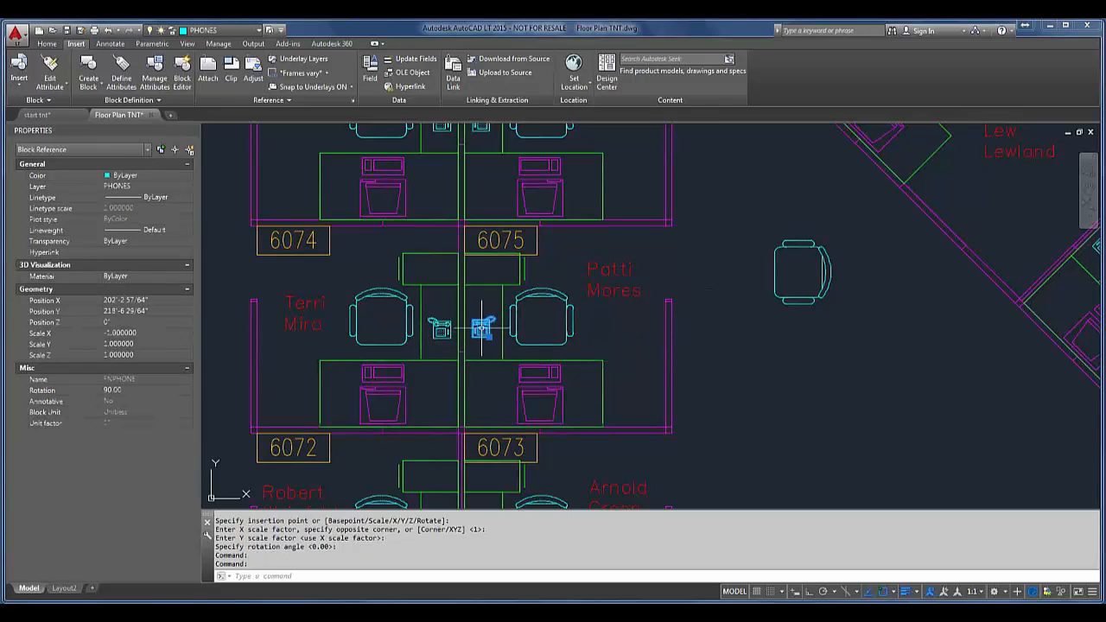
right_click(481, 329)
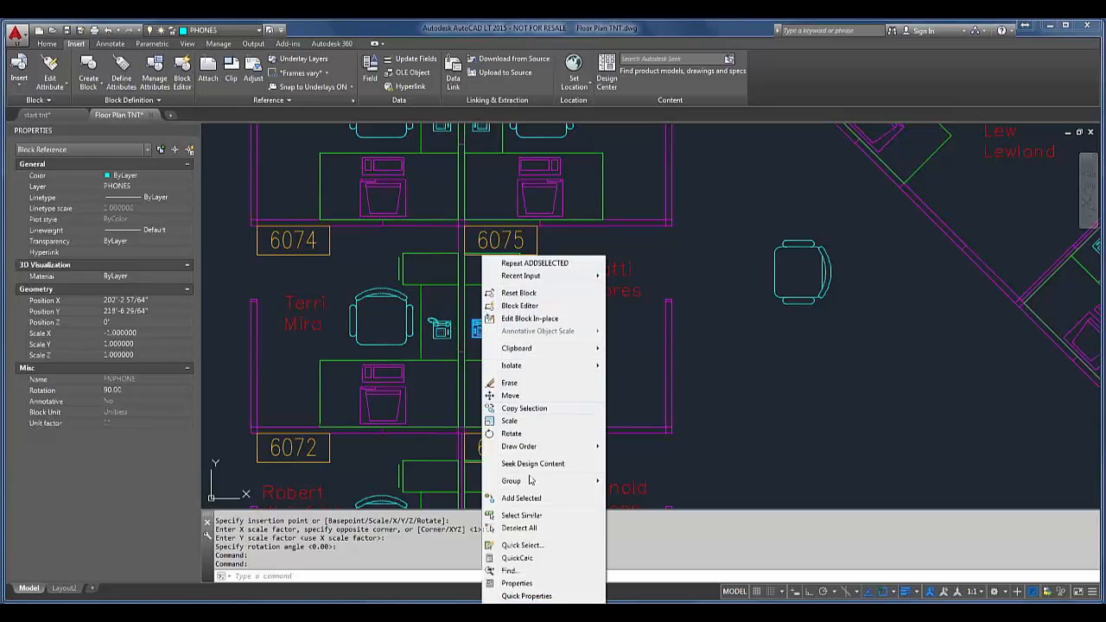
click(536, 498)
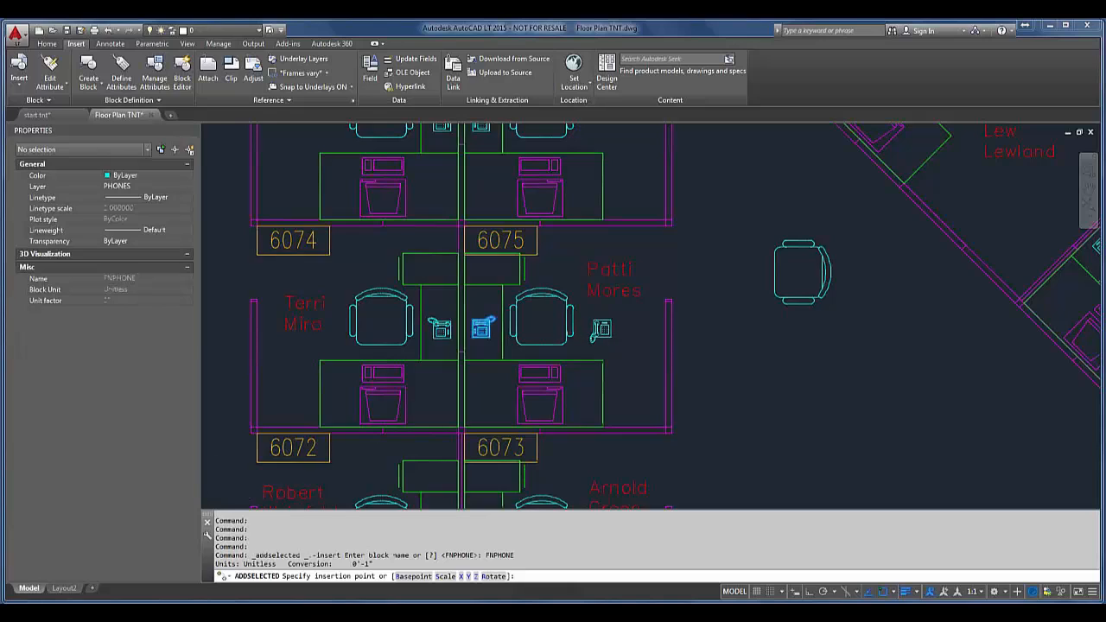
scroll(611, 337, up, 6)
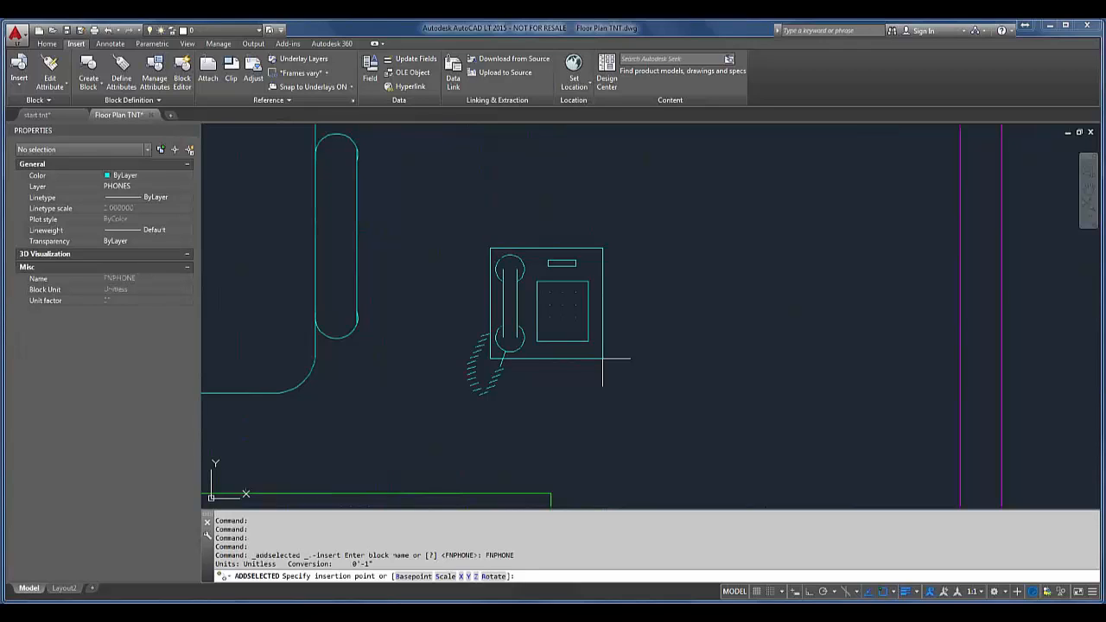
scroll(605, 356, down, 2)
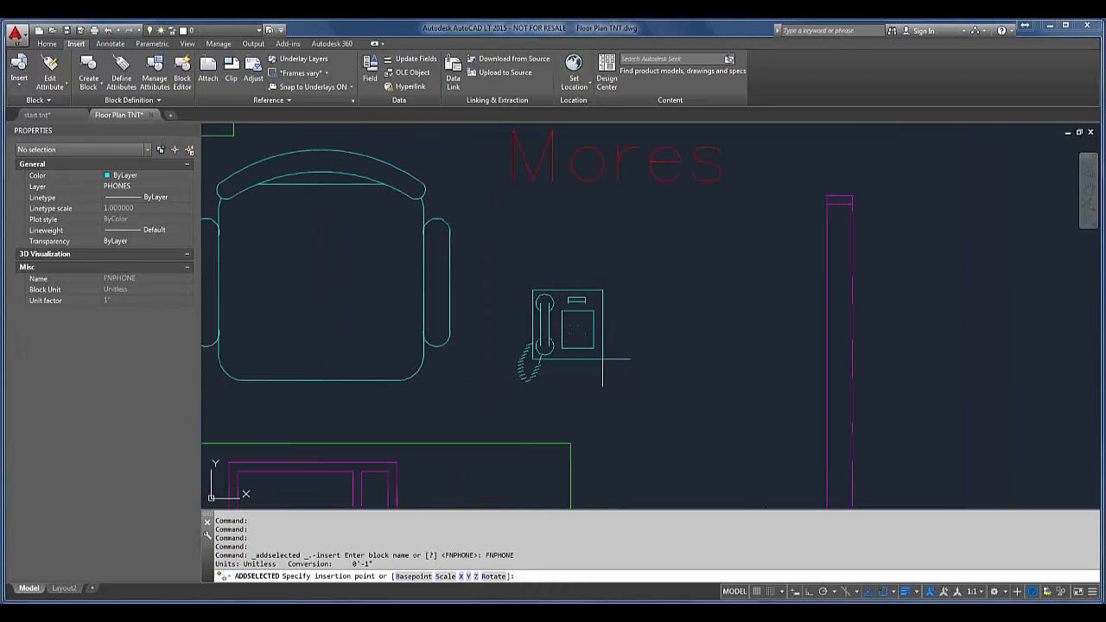
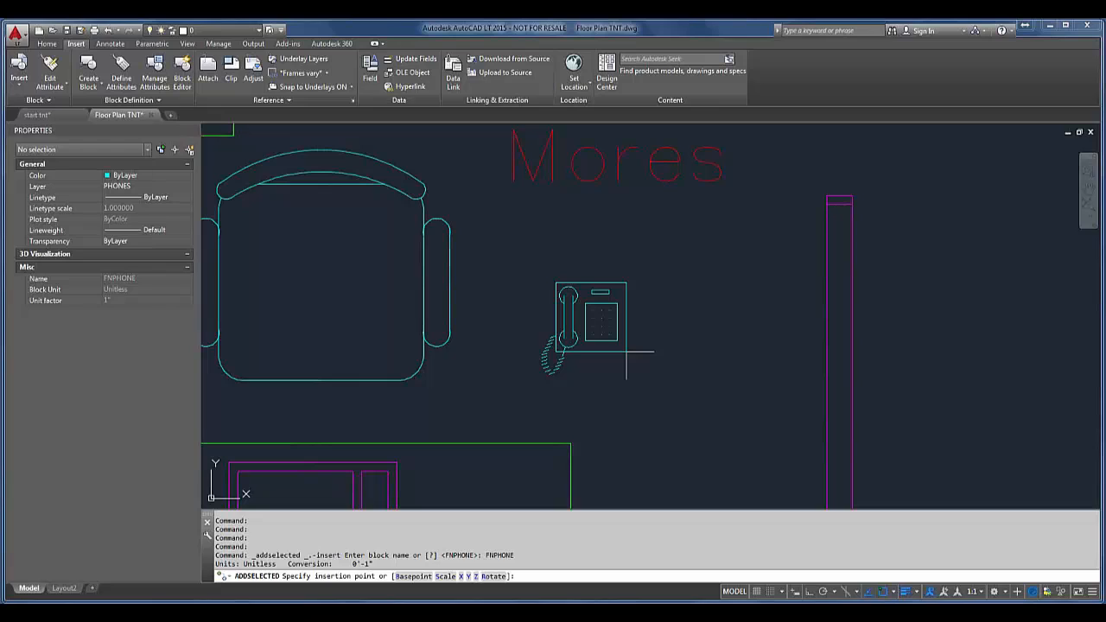
key(Return)
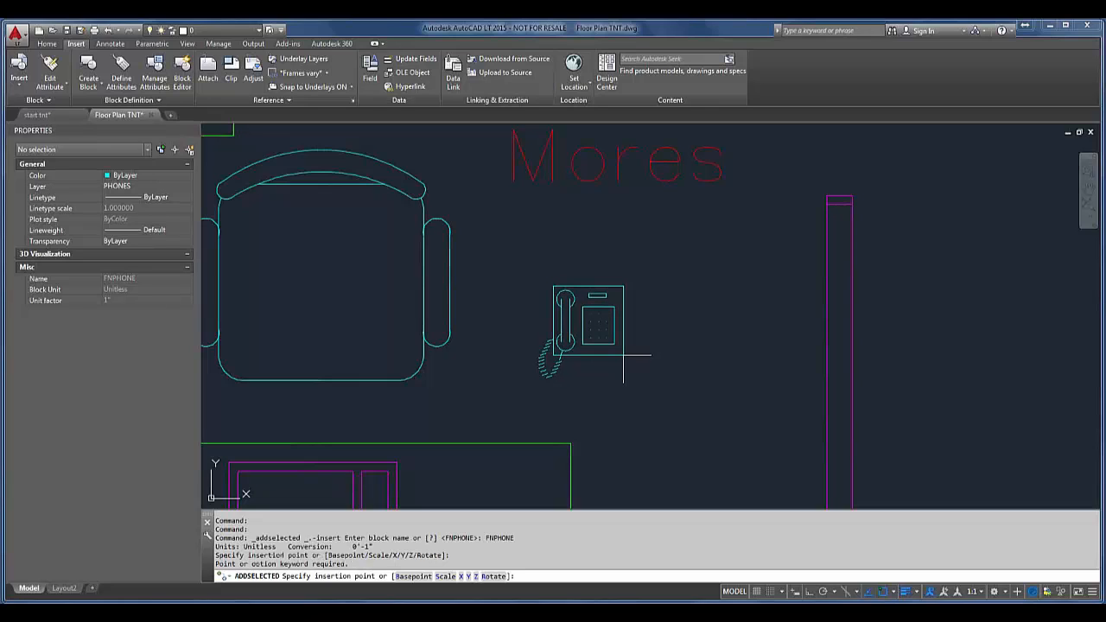
key(Return)
text(b)
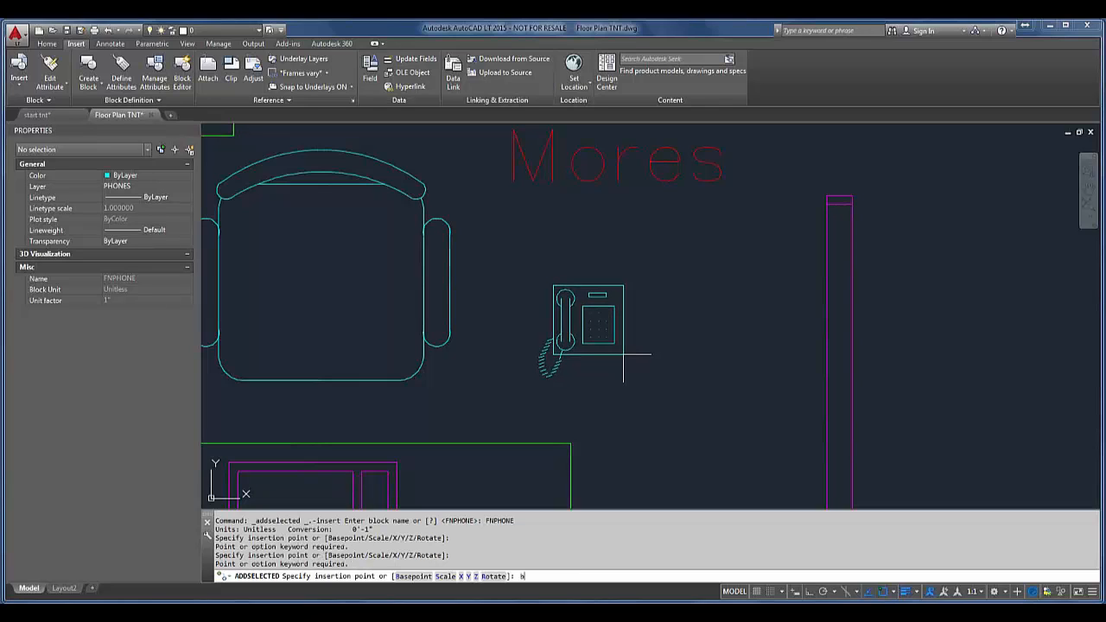
key(Return)
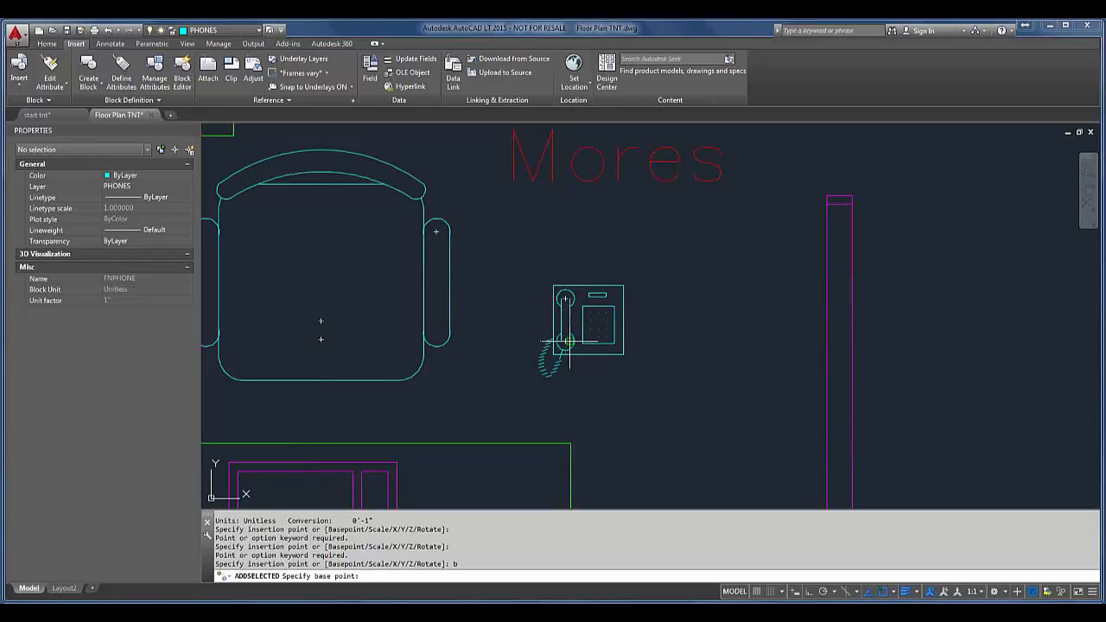
click(553, 286)
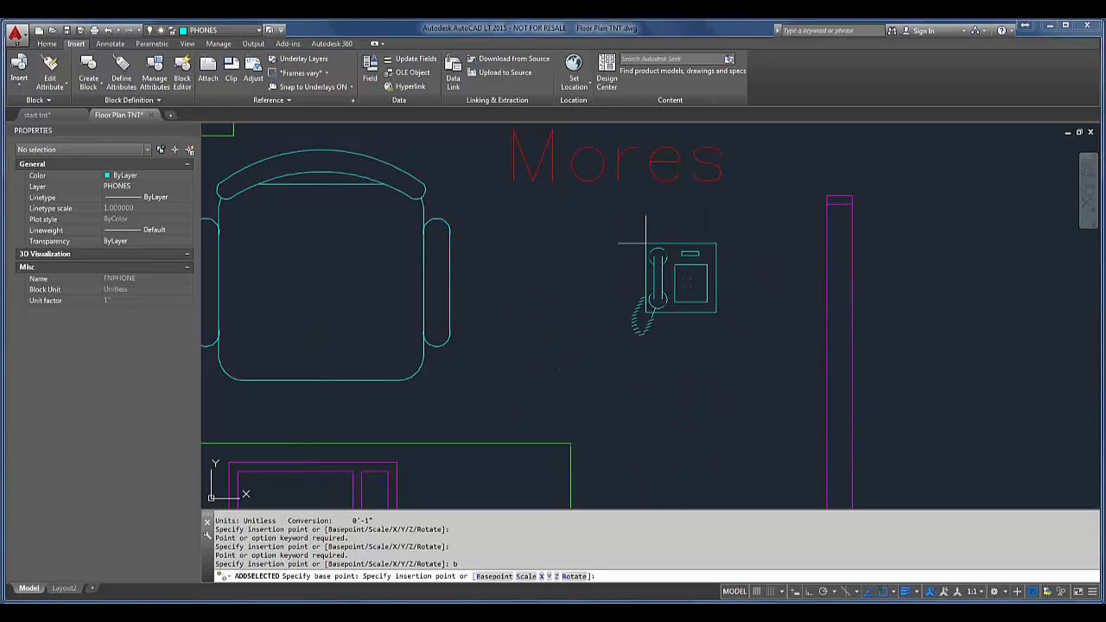
Step: Place the FNPHONE block on the lower desk of cubicle 6075, right of the computer, with default scale and 0 rotation
scroll(646, 244, down, 5)
click(412, 256)
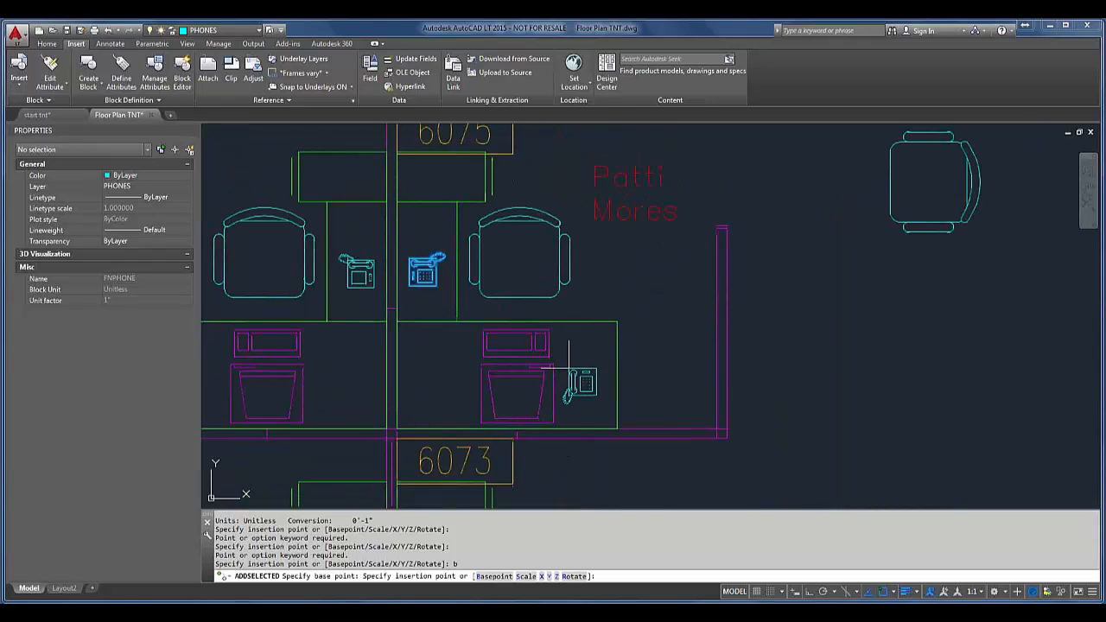
key(Return)
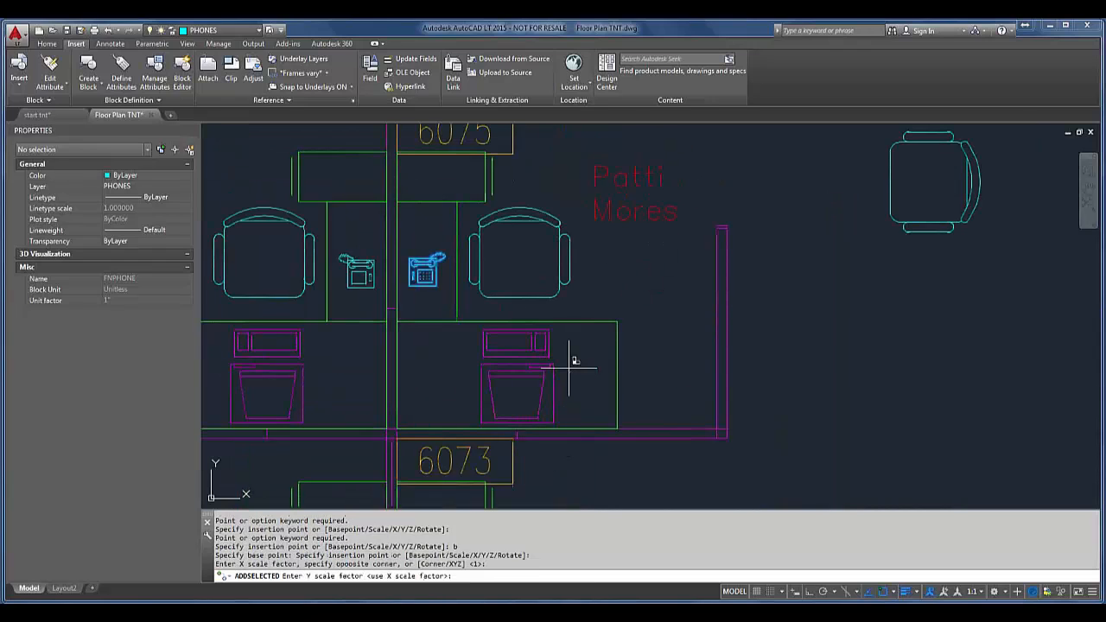
key(Return)
click(714, 382)
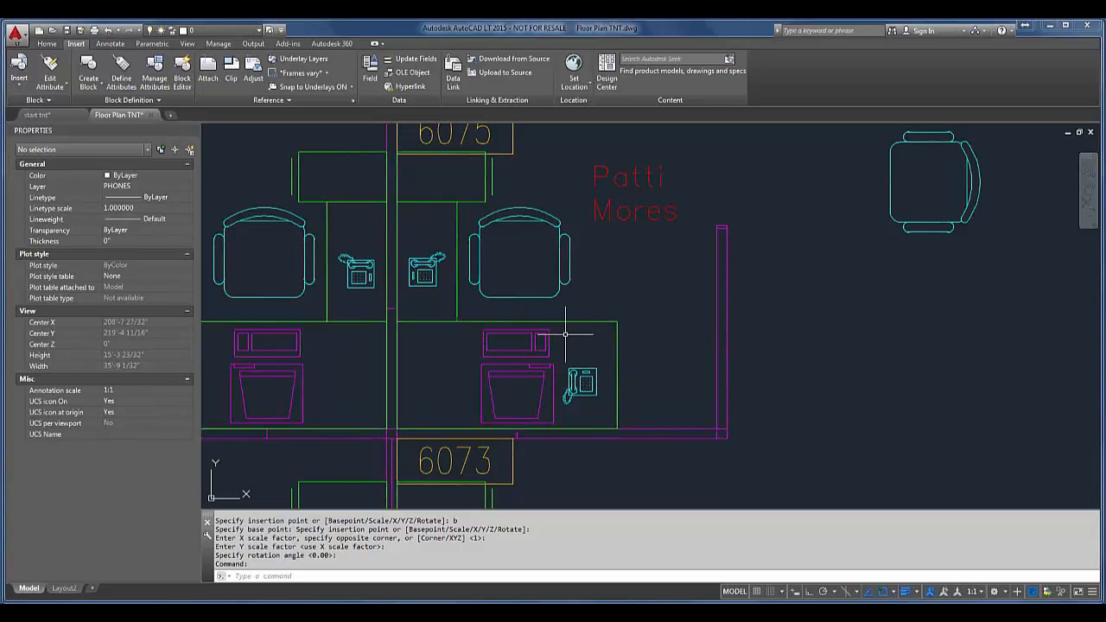
Step: Select the phone on the lower desk of cubicle 6075 and rename the FNPHONE block definition to Telephone
click(578, 365)
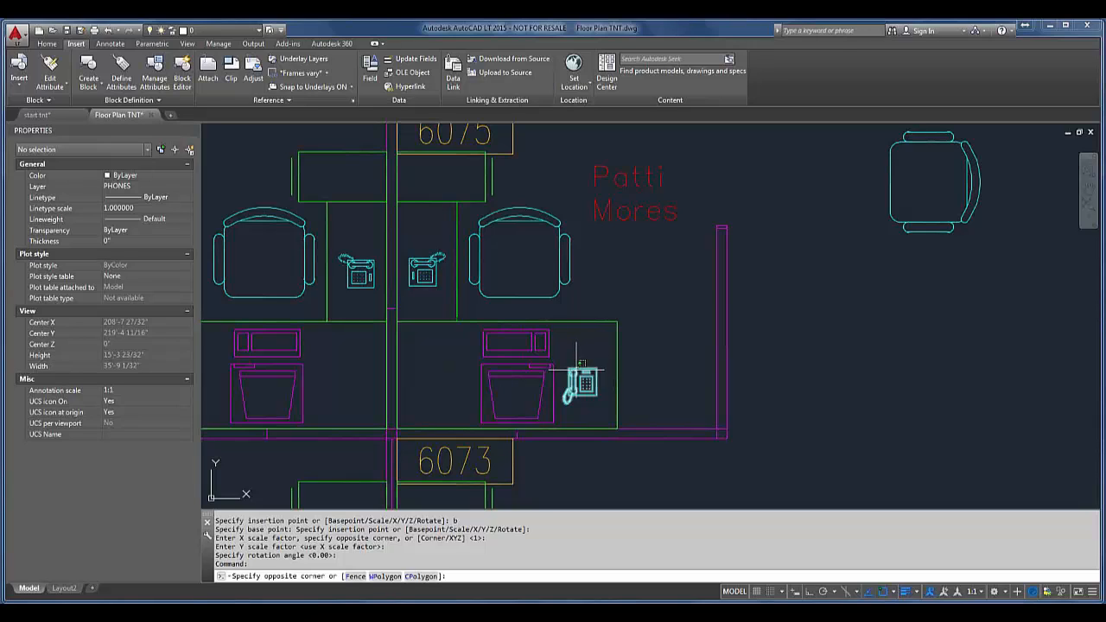
click(577, 371)
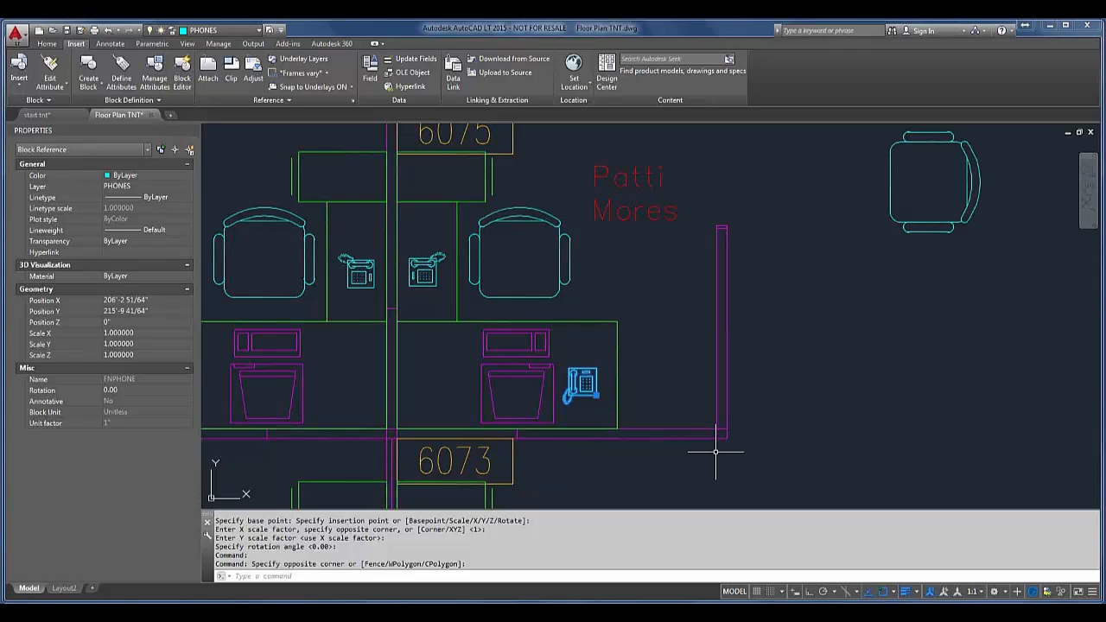
text(re)
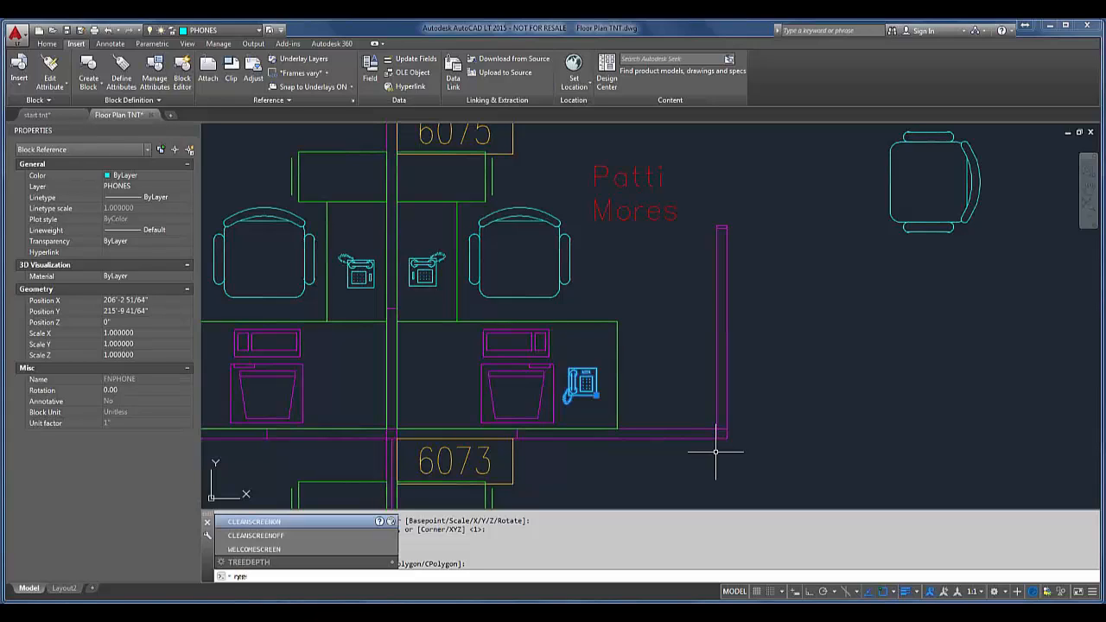
text(n)
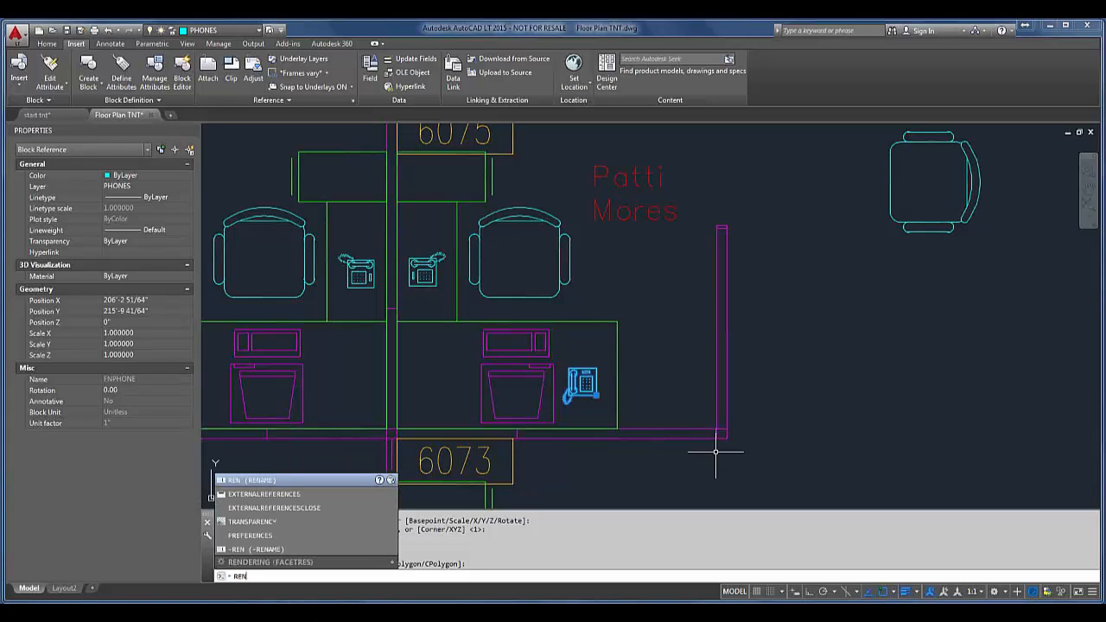
text(a)
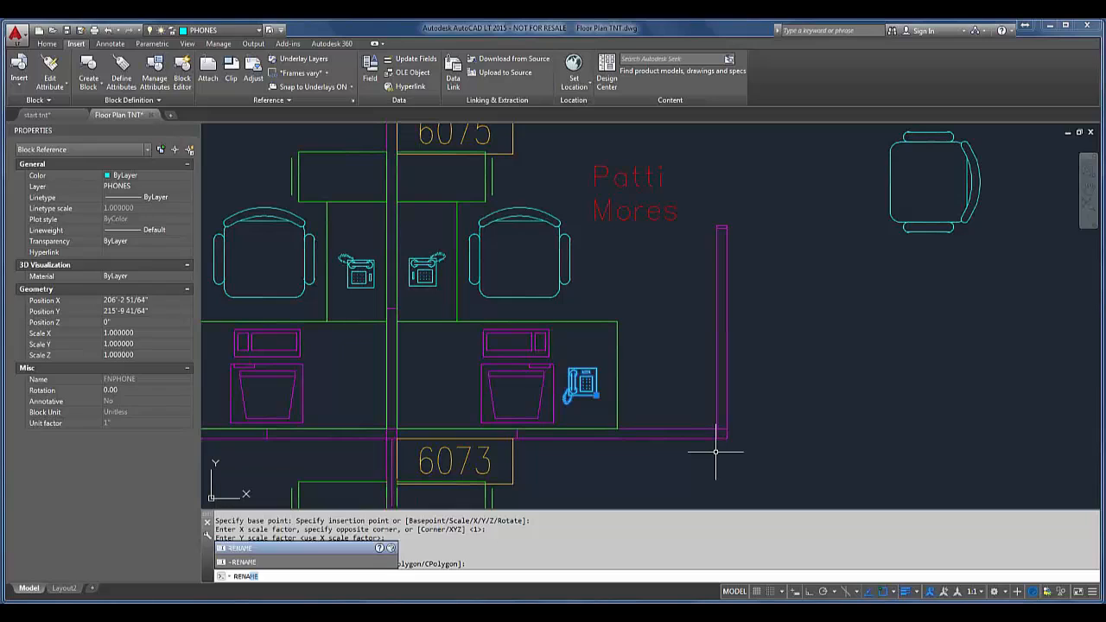
key(Return)
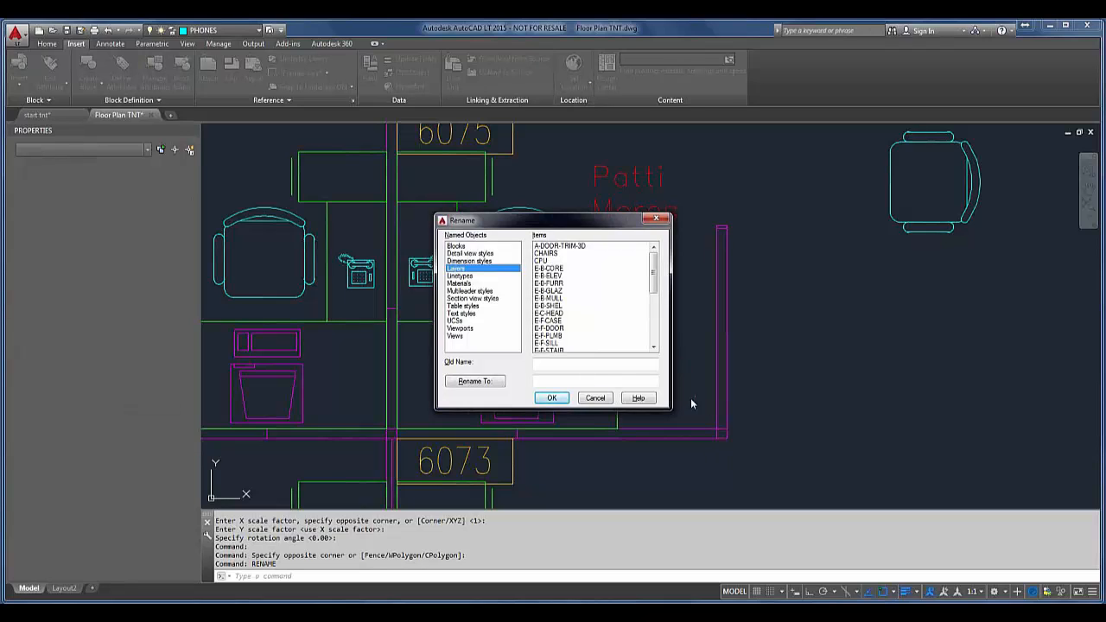
click(456, 247)
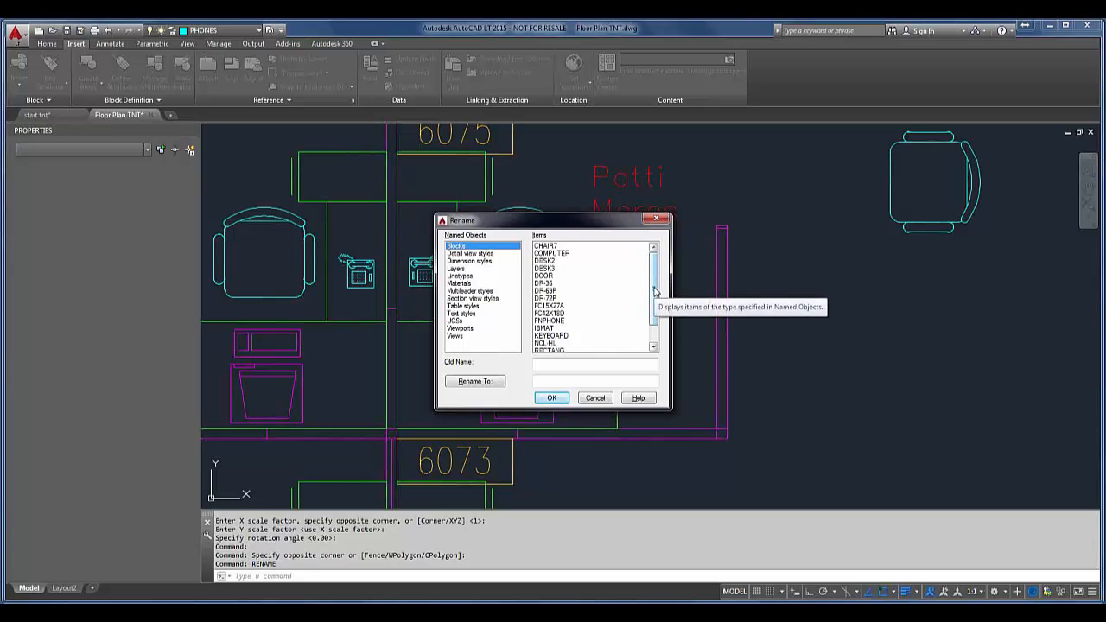
drag(654, 291, 654, 311)
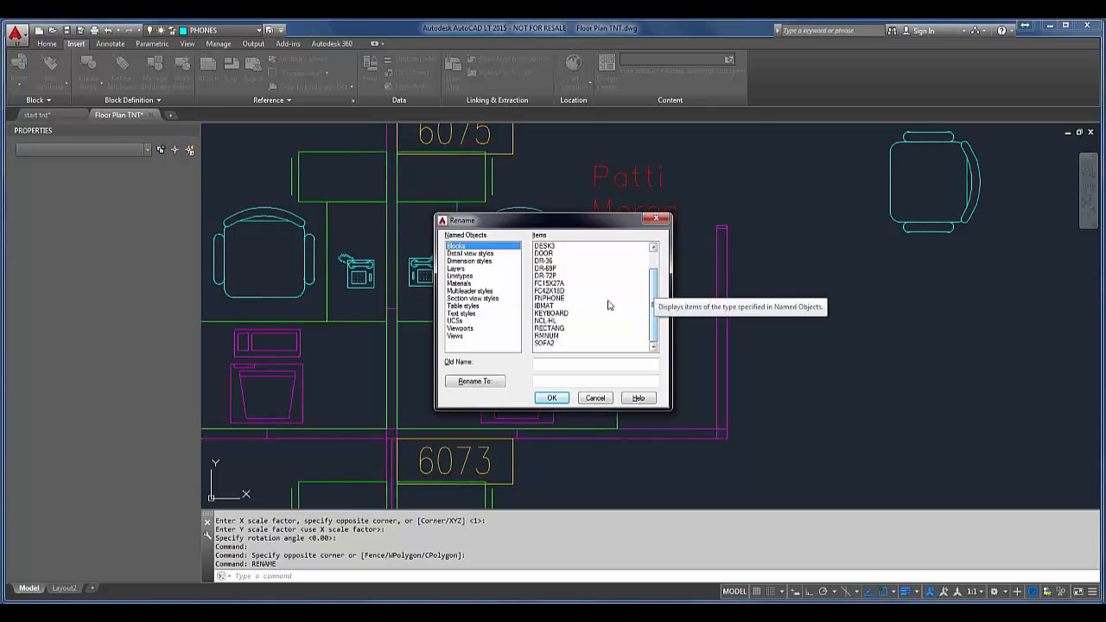
click(547, 298)
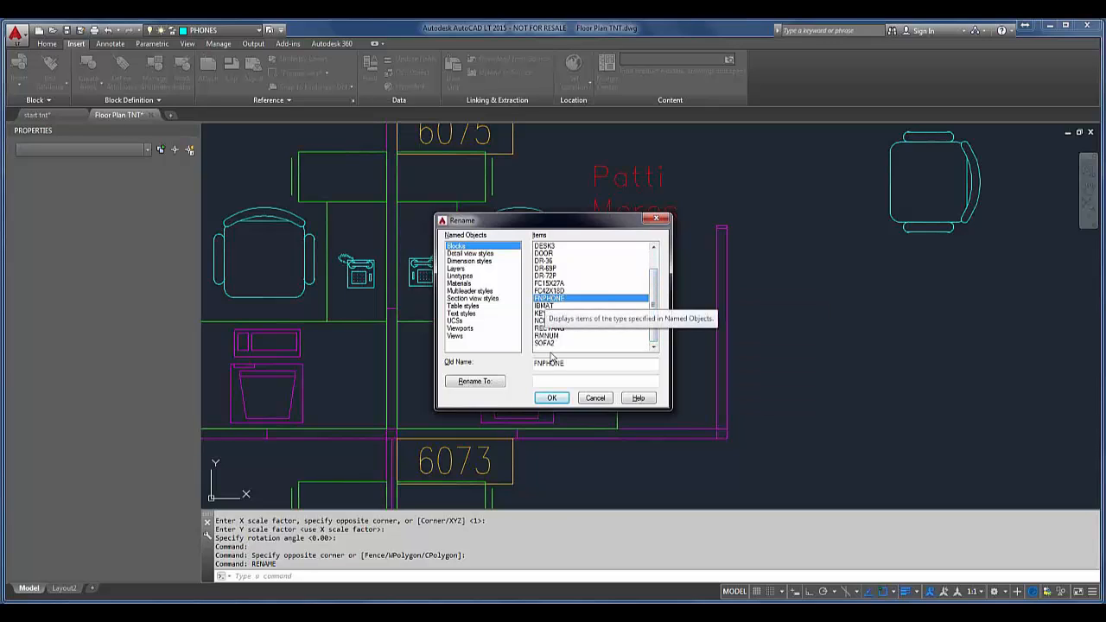
click(555, 380)
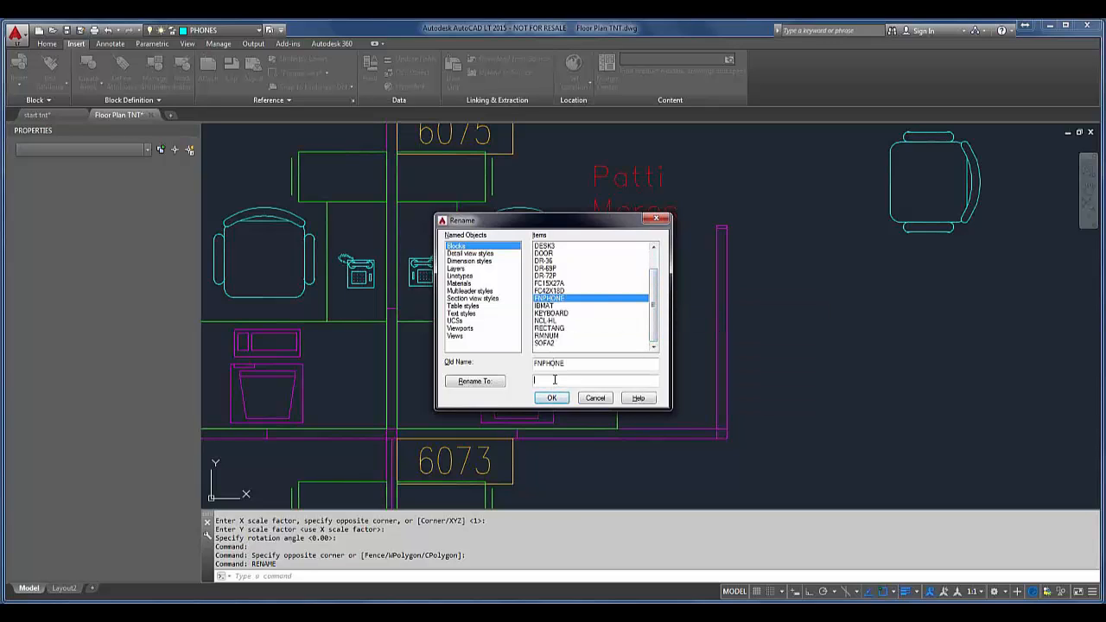
text(Telephone)
click(489, 380)
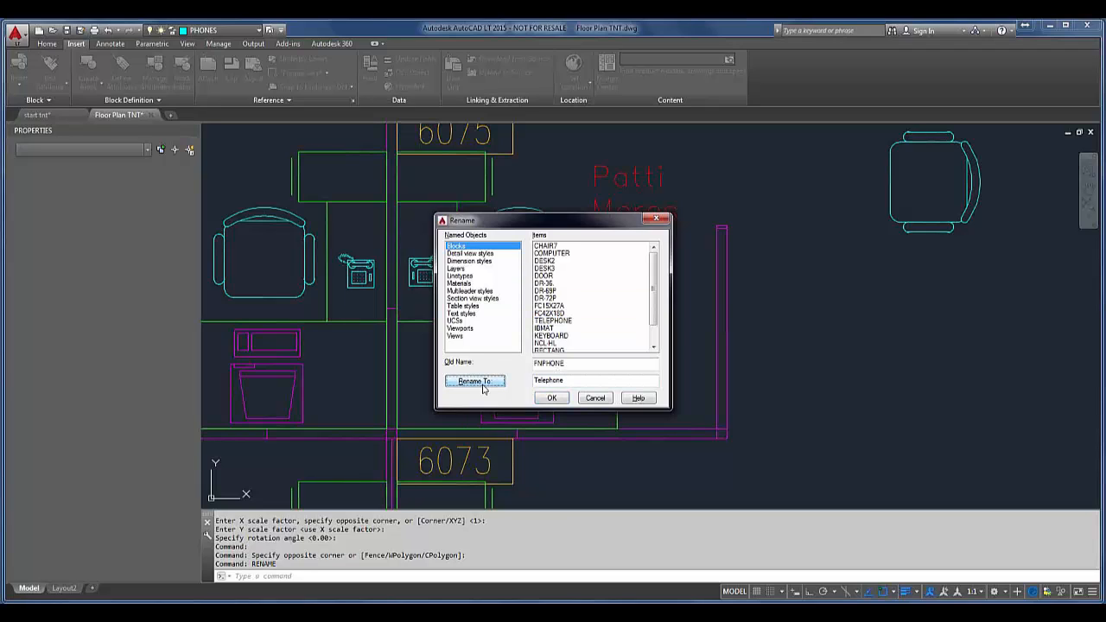
click(551, 397)
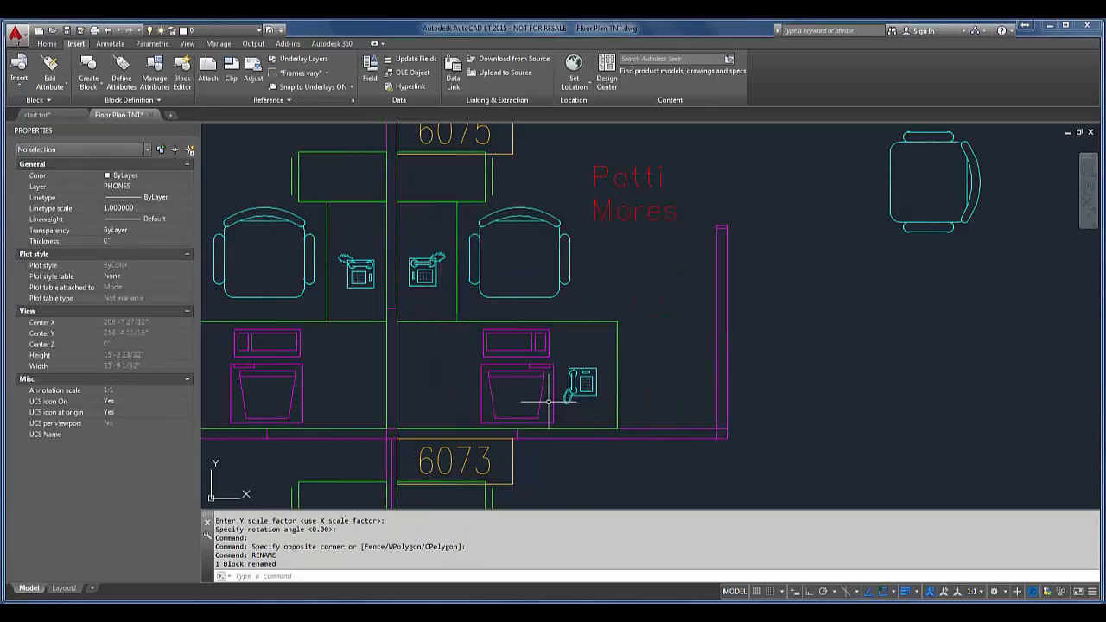
Step: Open the lower-desk phone's TELEPHONE block in the Block Editor and dock the Block Authoring Palettes below the Properties palette
click(574, 385)
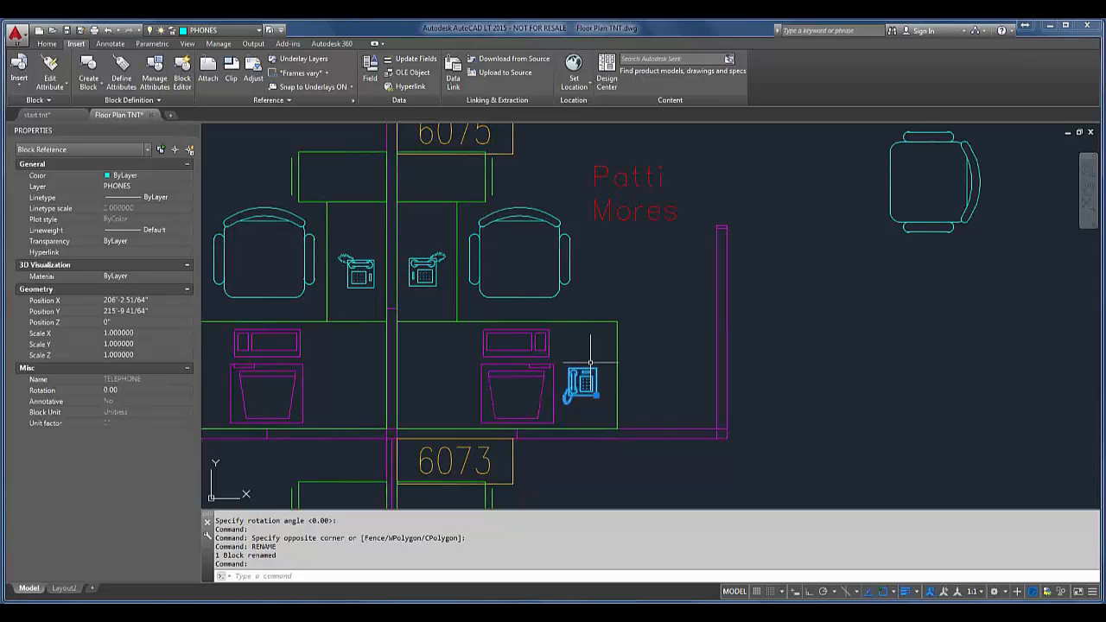
mouse_move(589, 389)
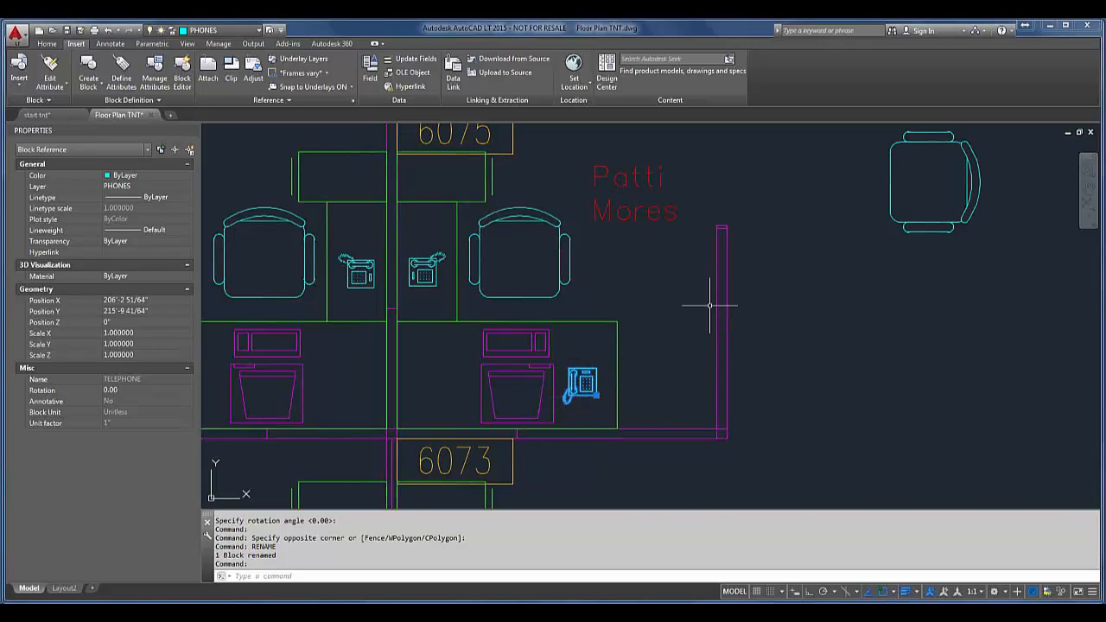
right_click(589, 387)
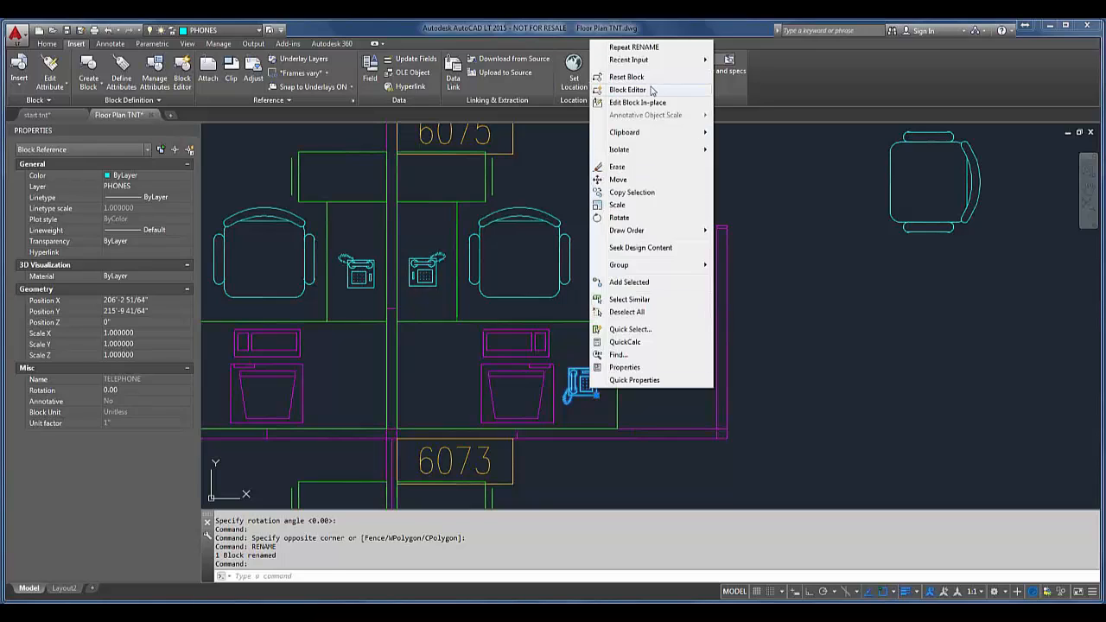
click(628, 90)
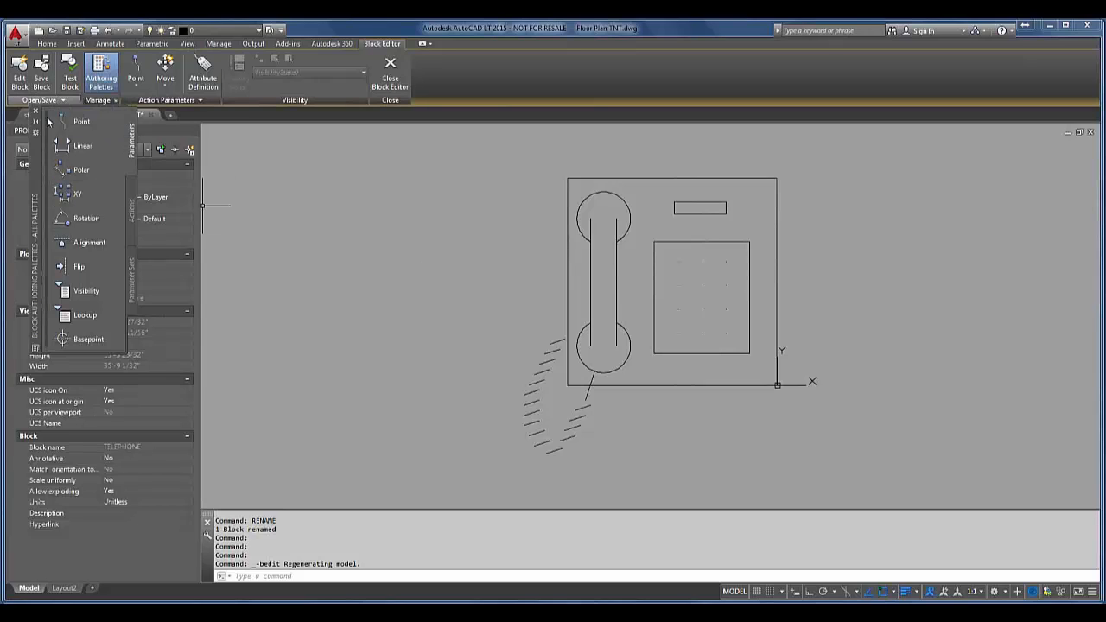
drag(35, 154, 38, 256)
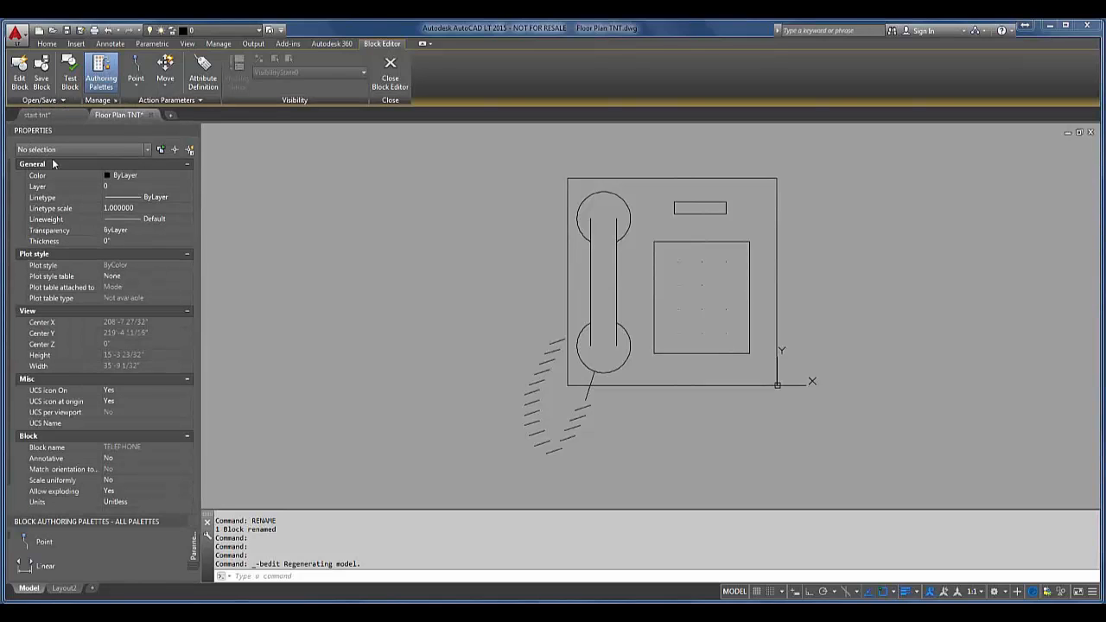
Step: Try to save the block as FNPHONE with its definition written to a drawing file, and close the Block Editor
click(65, 102)
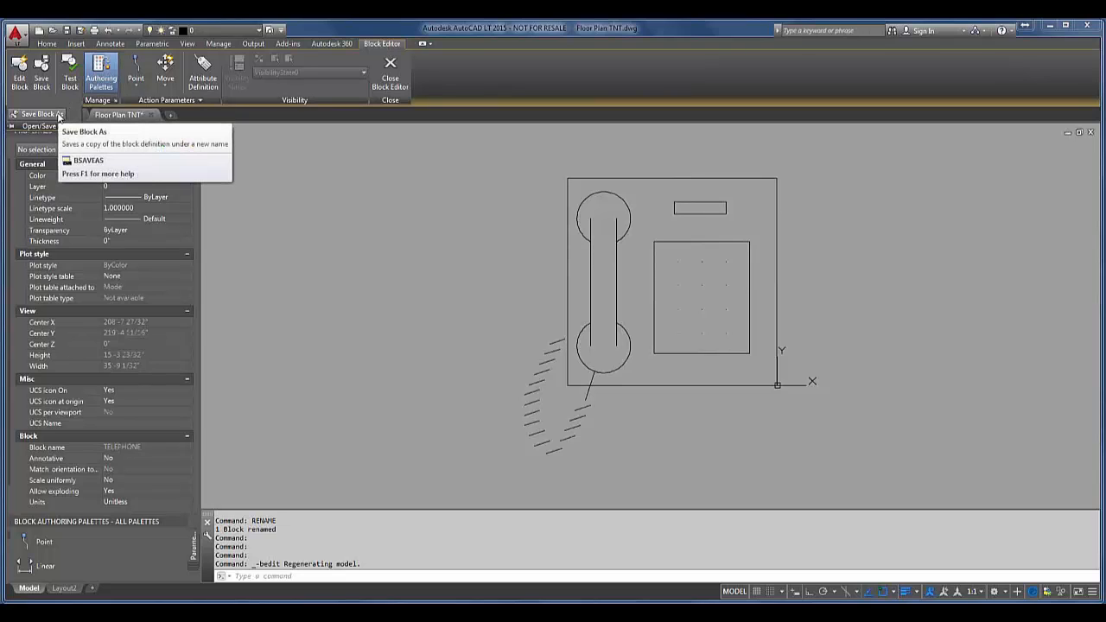
click(57, 114)
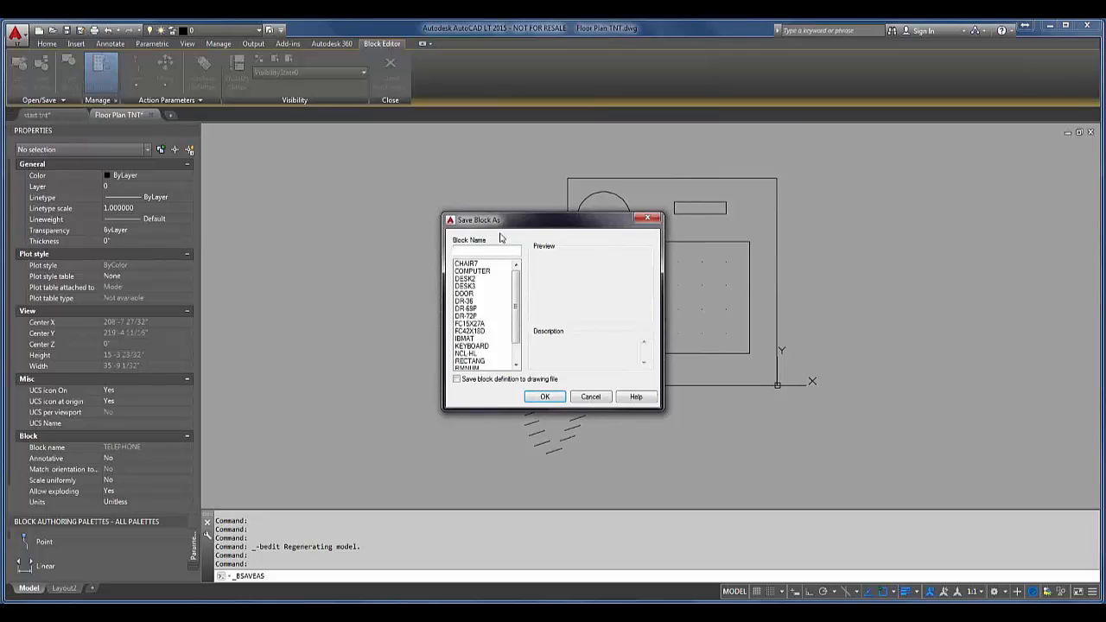
text(FNFHONE)
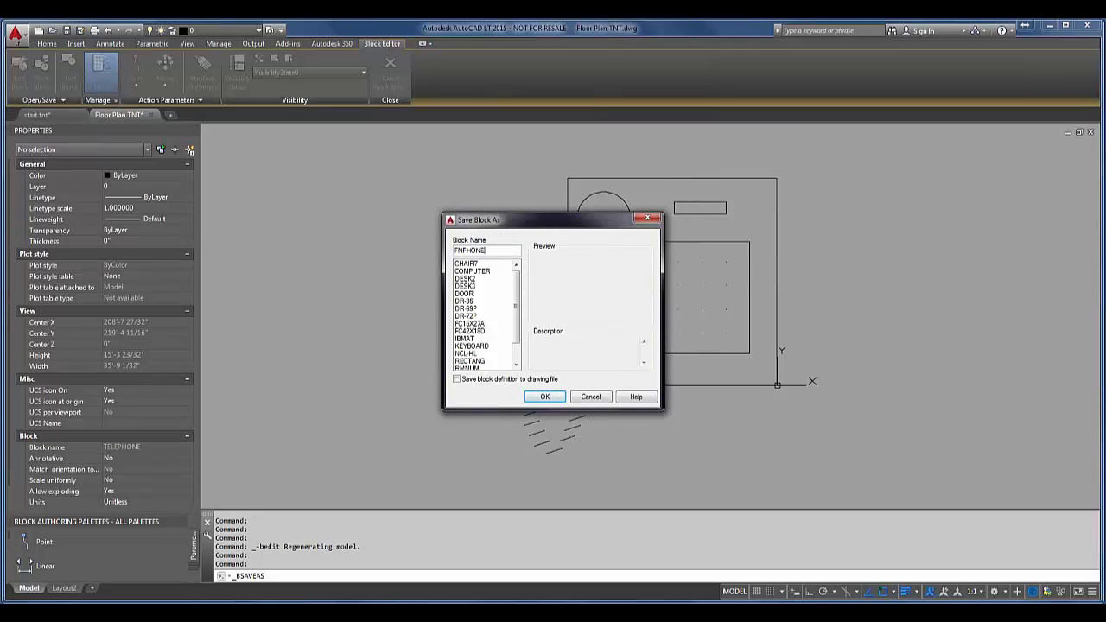
click(518, 381)
click(545, 397)
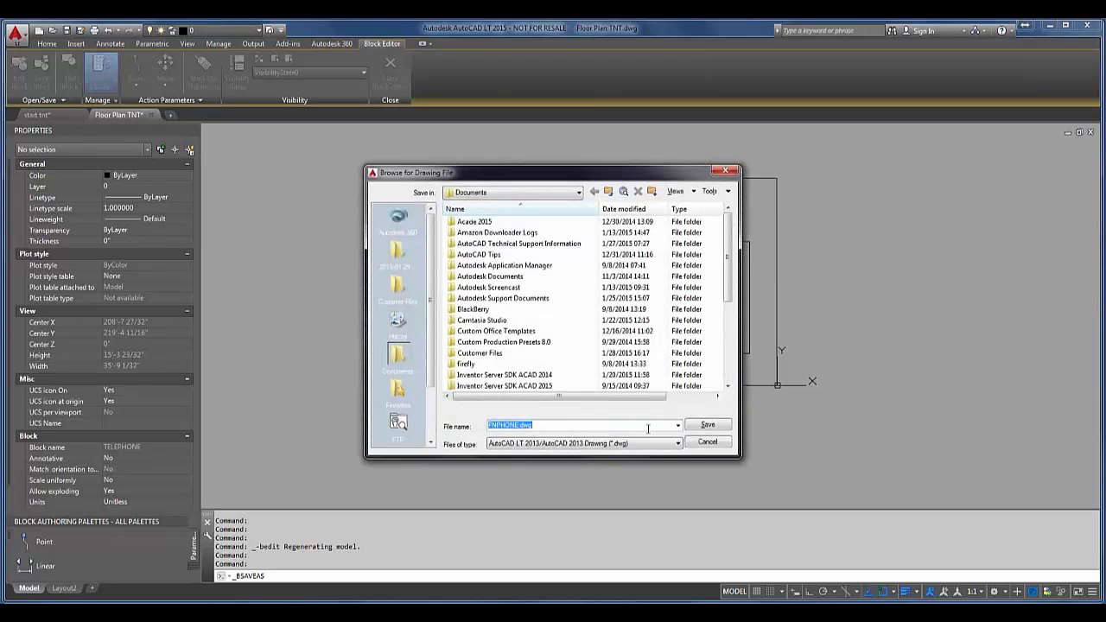
click(707, 443)
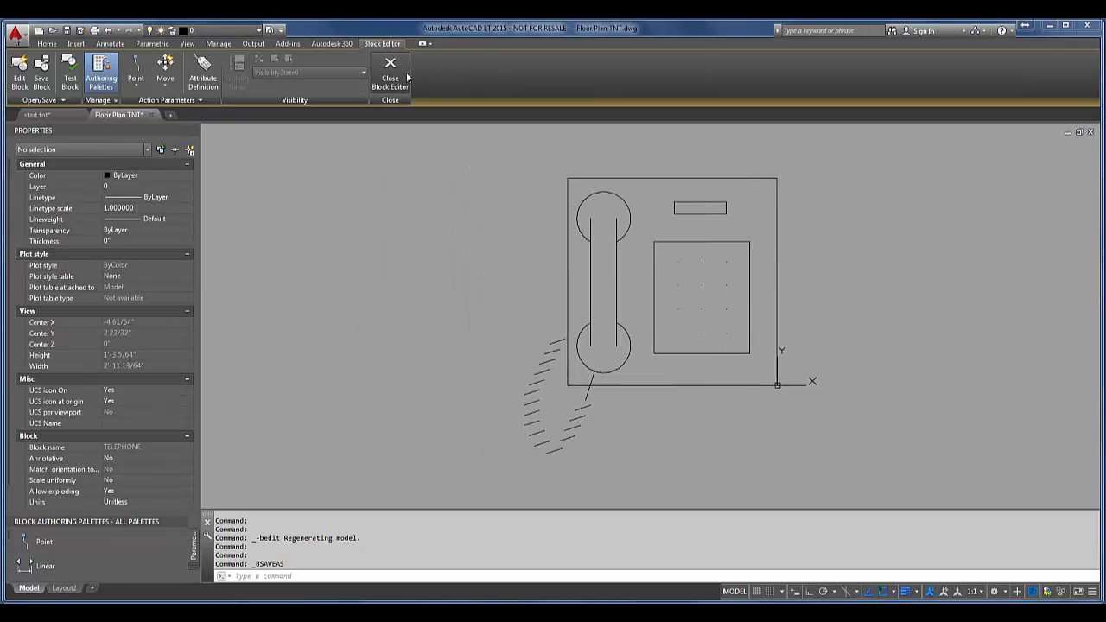
click(390, 69)
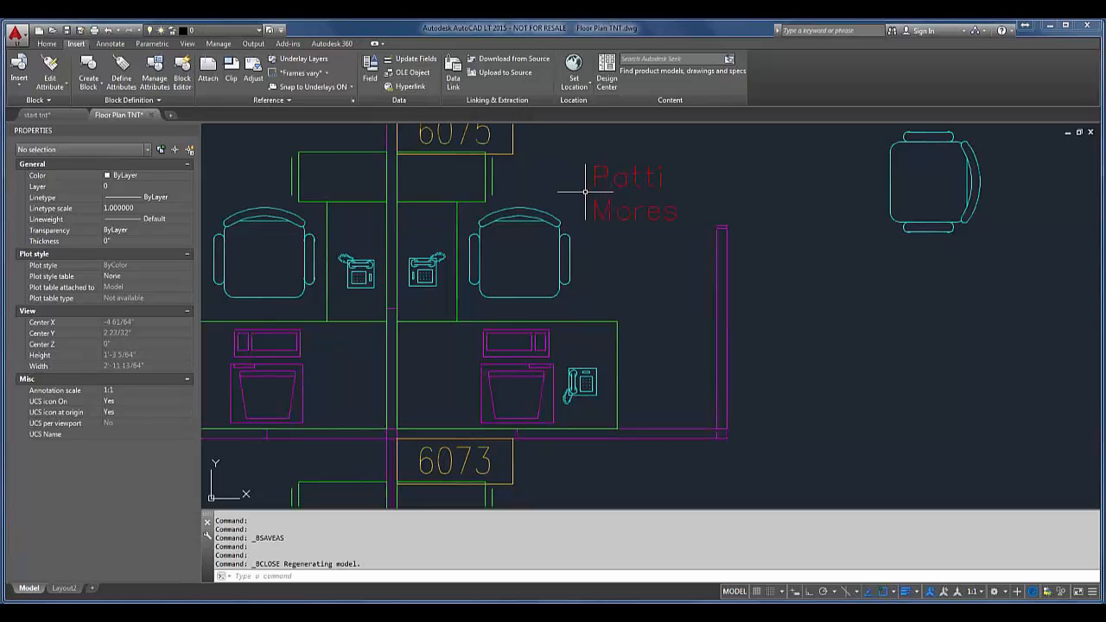
Step: Check the block names available to the INSERT command for FNPHONE, and leave without inserting anything
text(i)
key(Return)
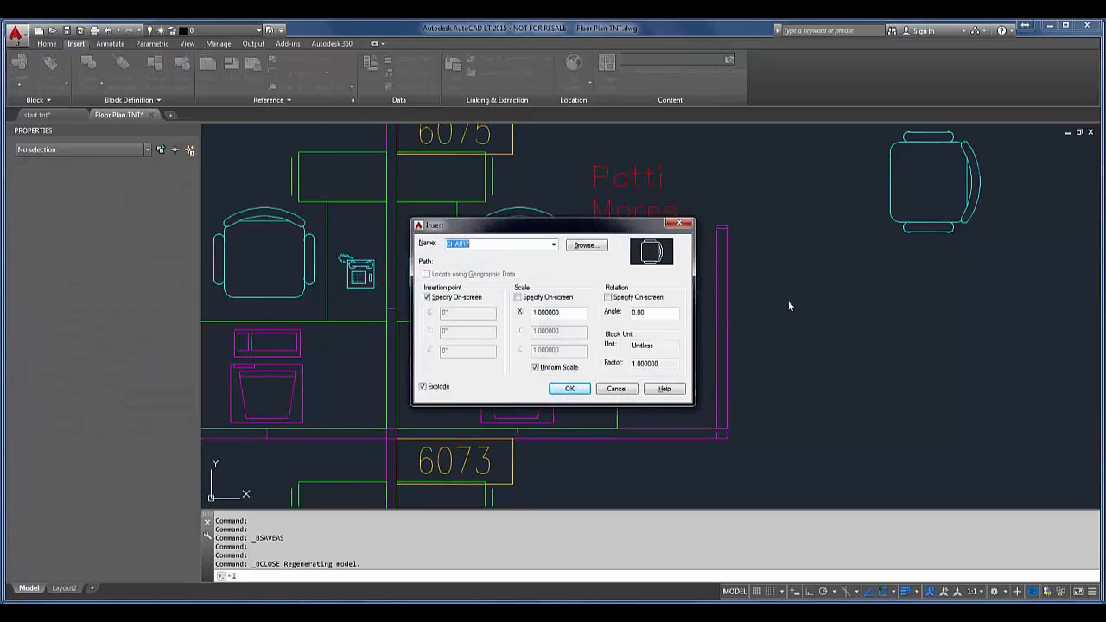
click(554, 245)
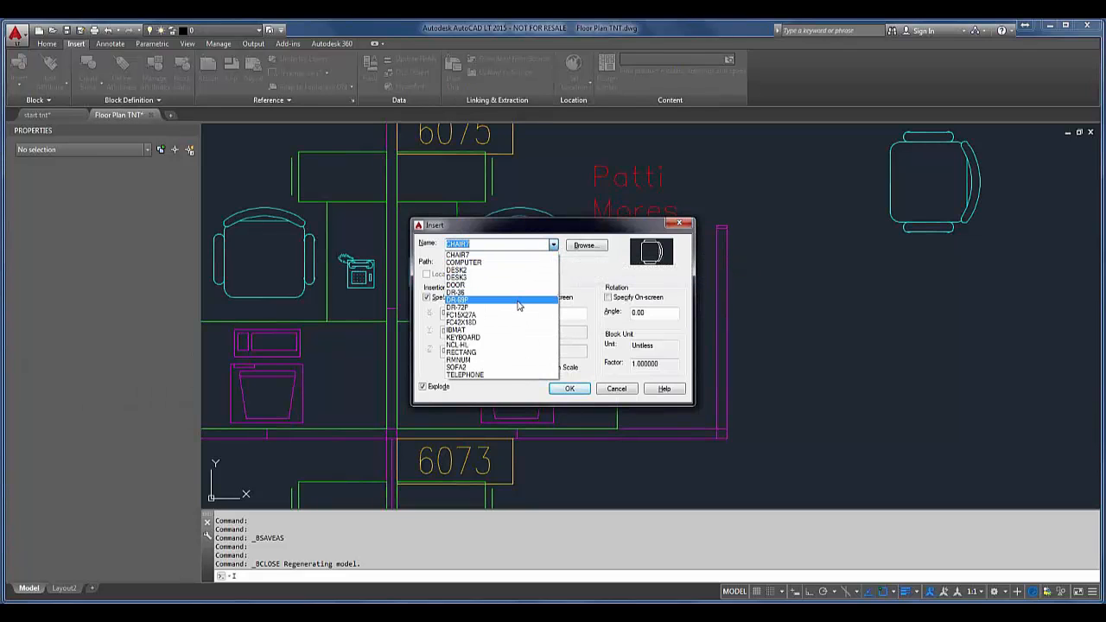
click(510, 374)
key(Return)
click(610, 396)
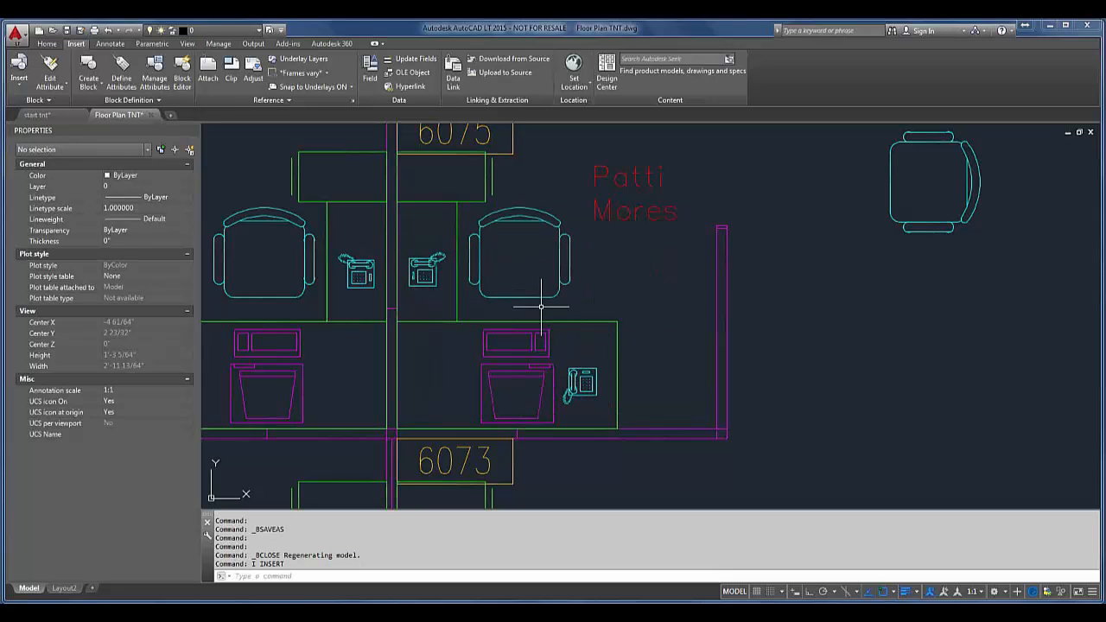
Step: Reopen the lower-desk phone's TELEPHONE block definition in the Block Editor using BEDIT
click(581, 380)
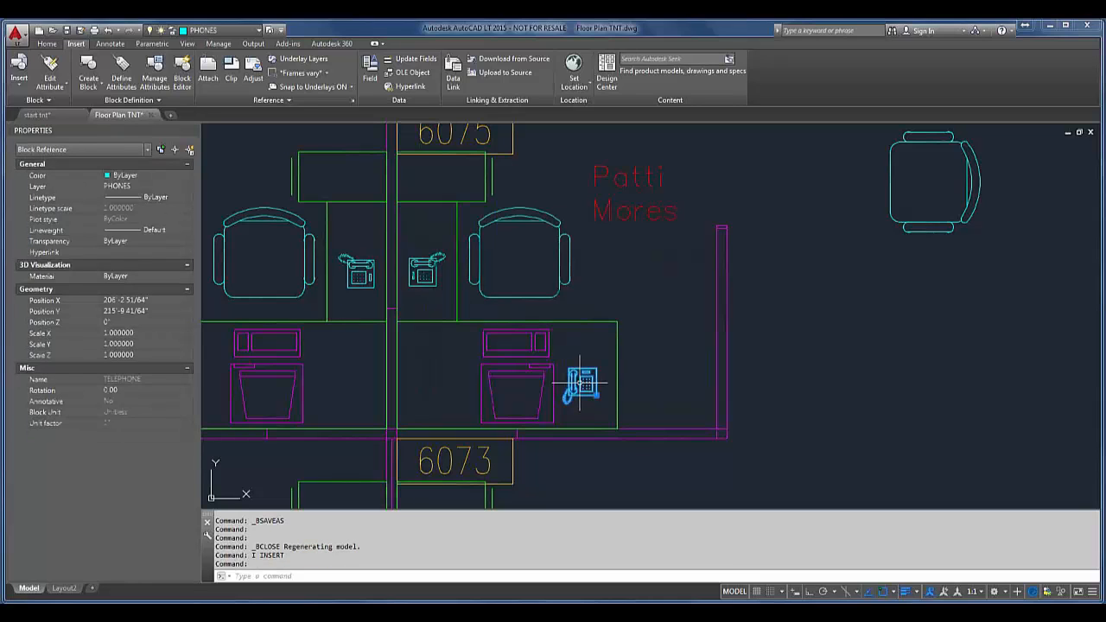
text(BE)
key(Return)
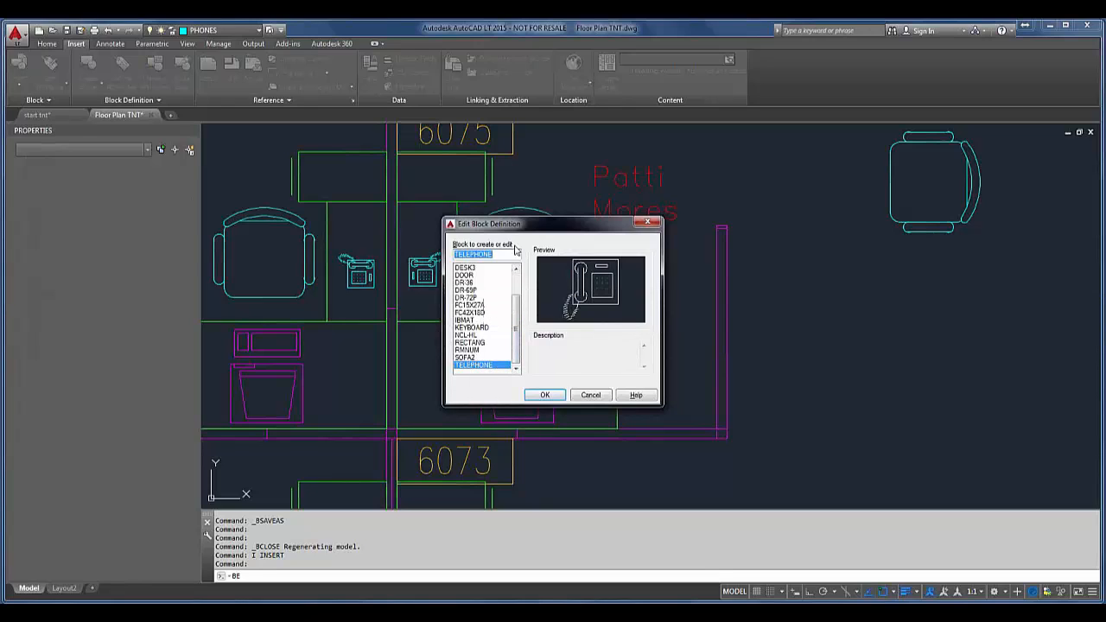
click(547, 396)
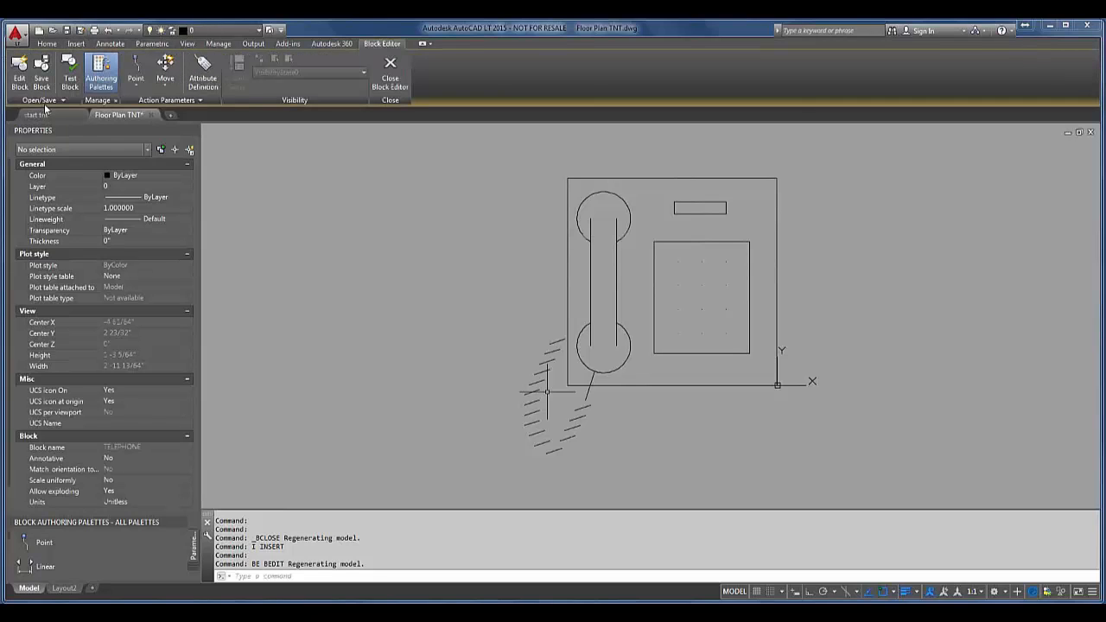
Step: Save a copy of the TELEPHONE block definition as FNPHONE in the current drawing and close the Block Editor
click(47, 100)
click(48, 116)
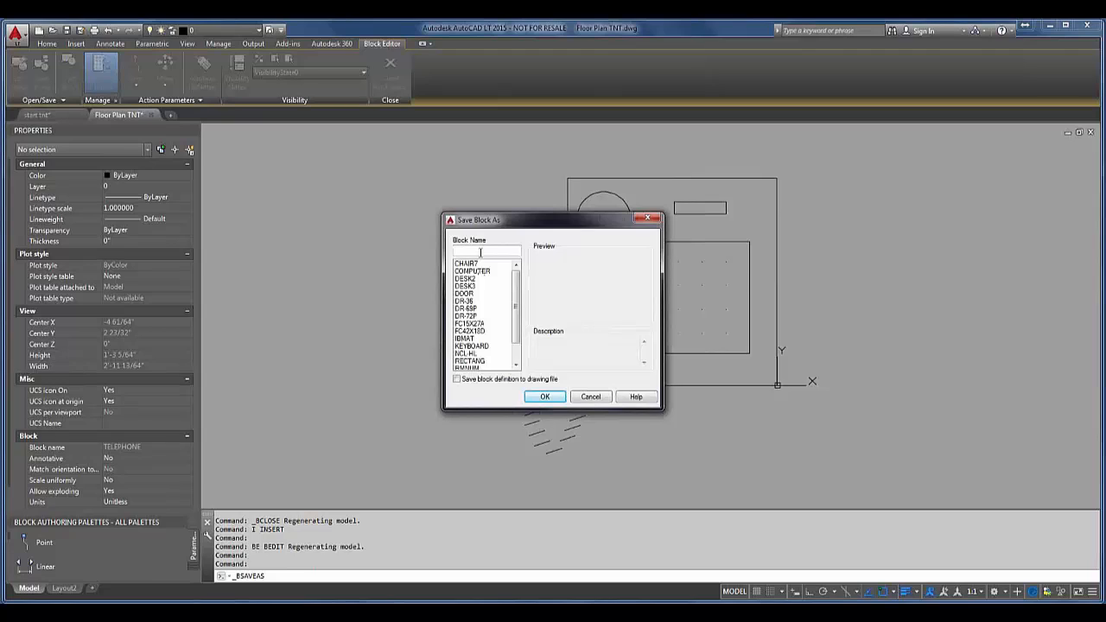
click(480, 252)
text(Inphone)
click(544, 396)
click(390, 71)
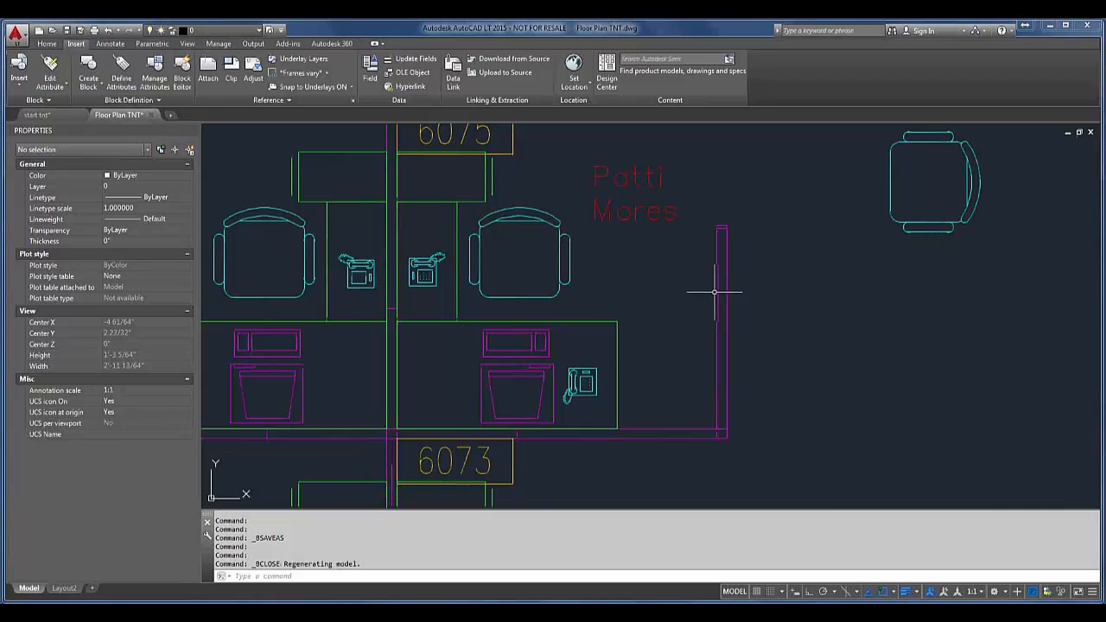
Step: Insert the FNPHONE block unexploded at scale 1, just outside the desk beside the existing lower-desk phone
text(i)
key(Return)
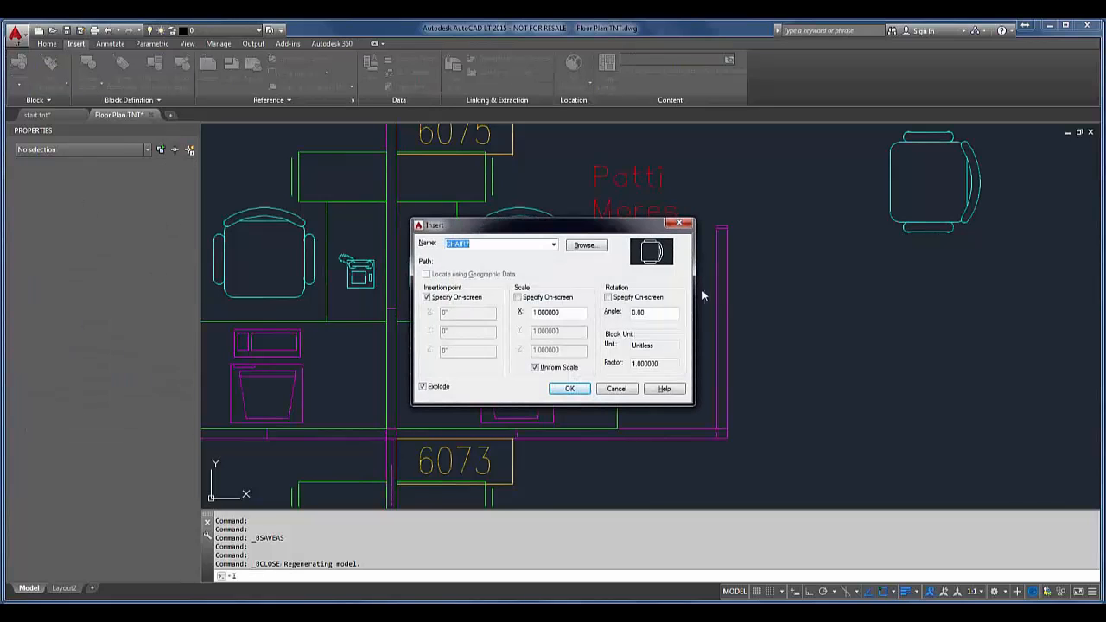
click(556, 246)
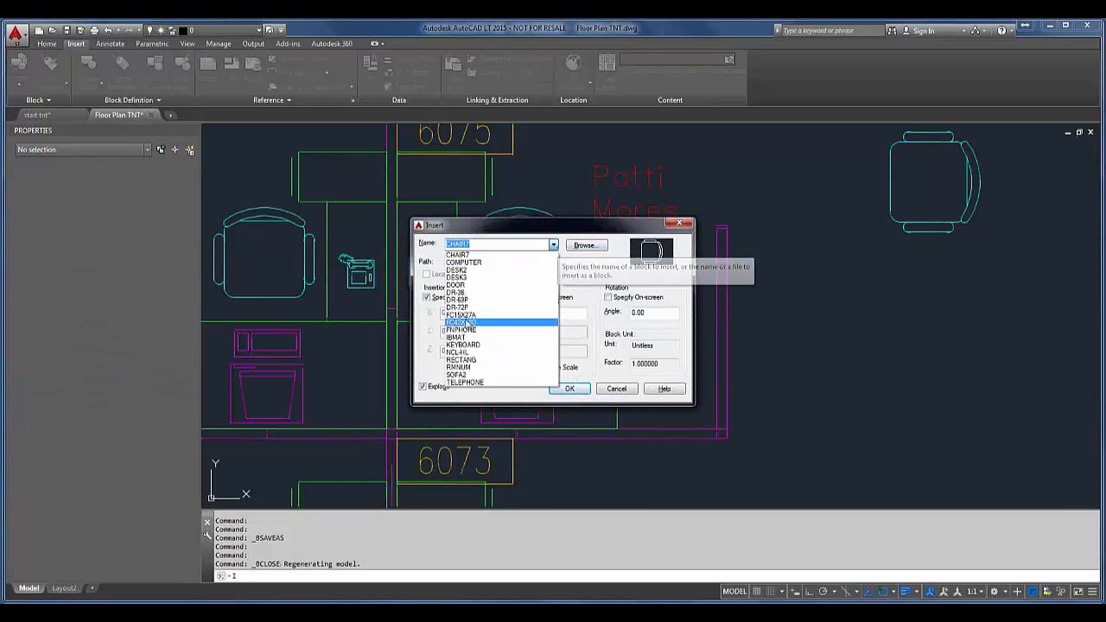
click(519, 330)
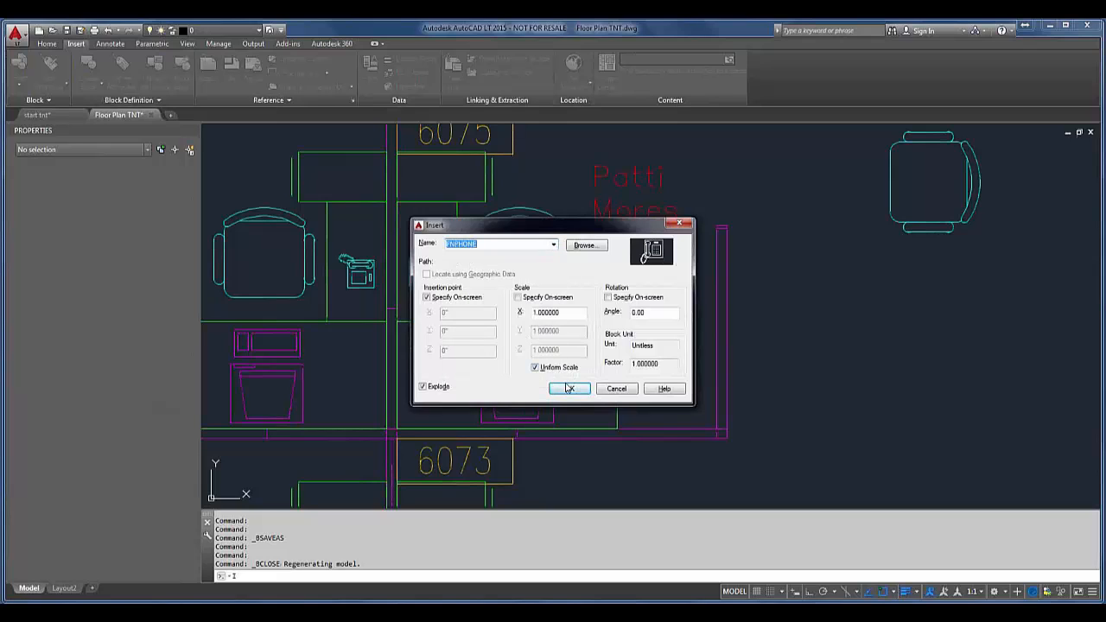
click(423, 386)
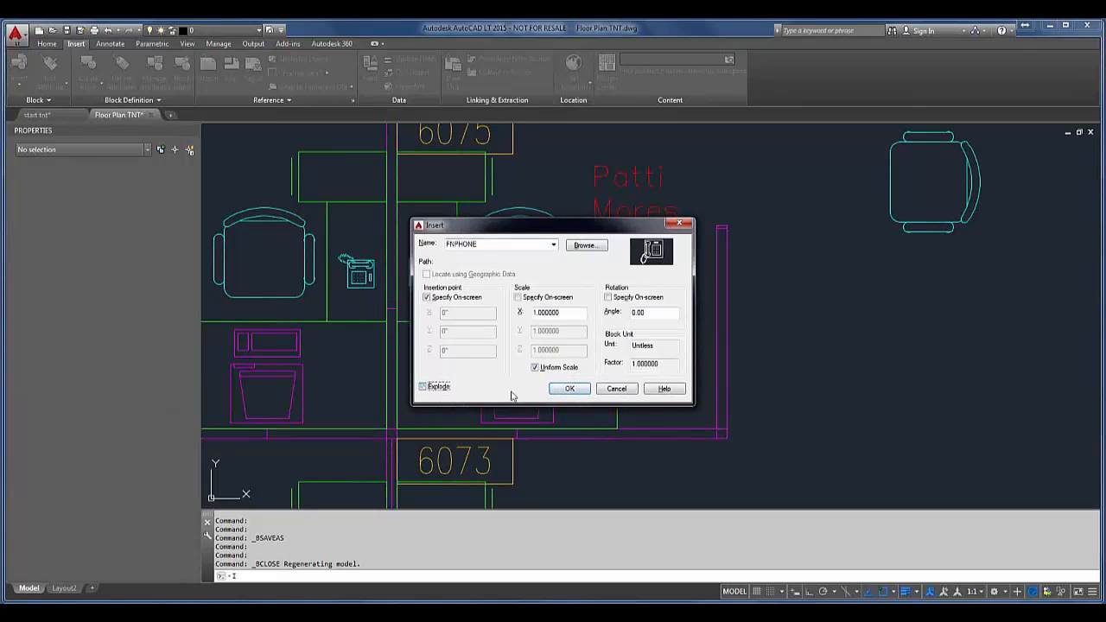
click(570, 388)
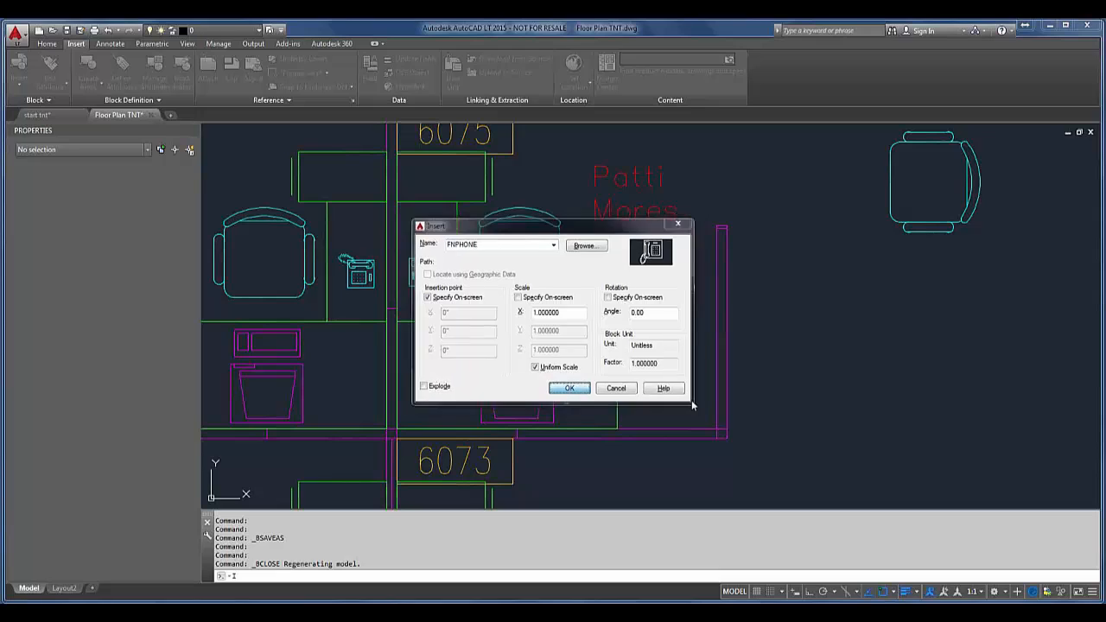
click(645, 388)
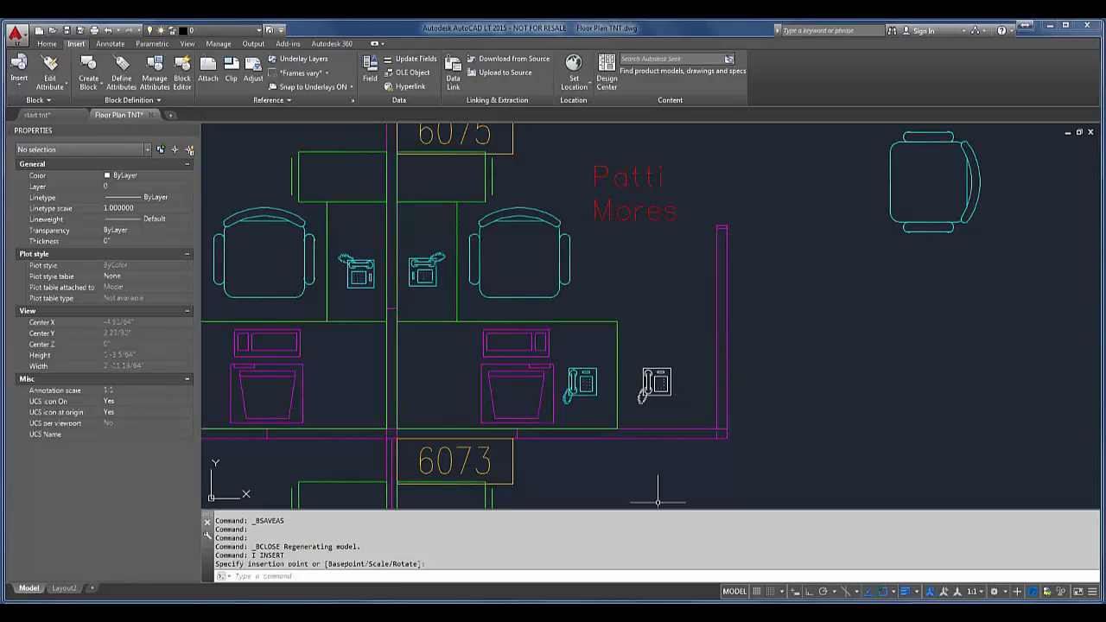
Step: Compare the block names of the newly inserted phone and the original lower-desk phone in their properties
click(656, 383)
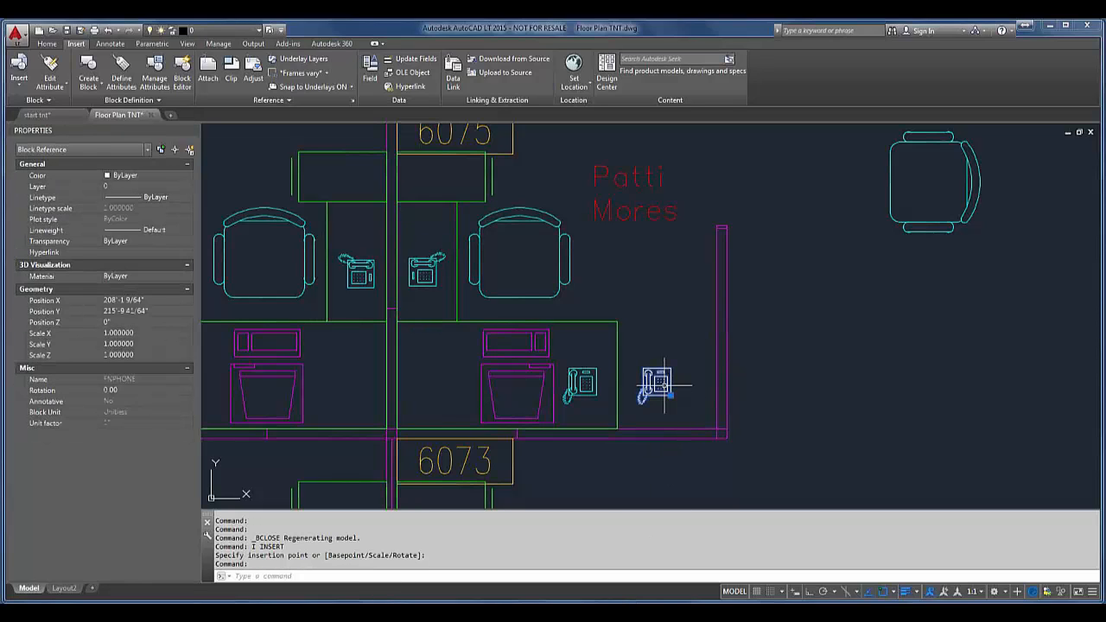
key(Escape)
click(570, 391)
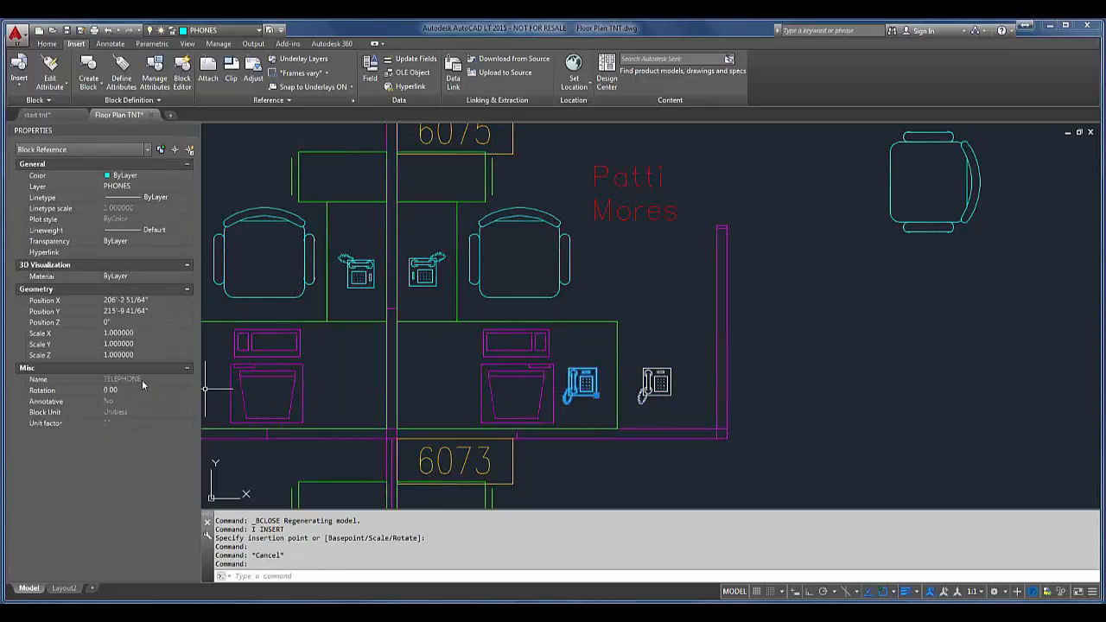
key(Escape)
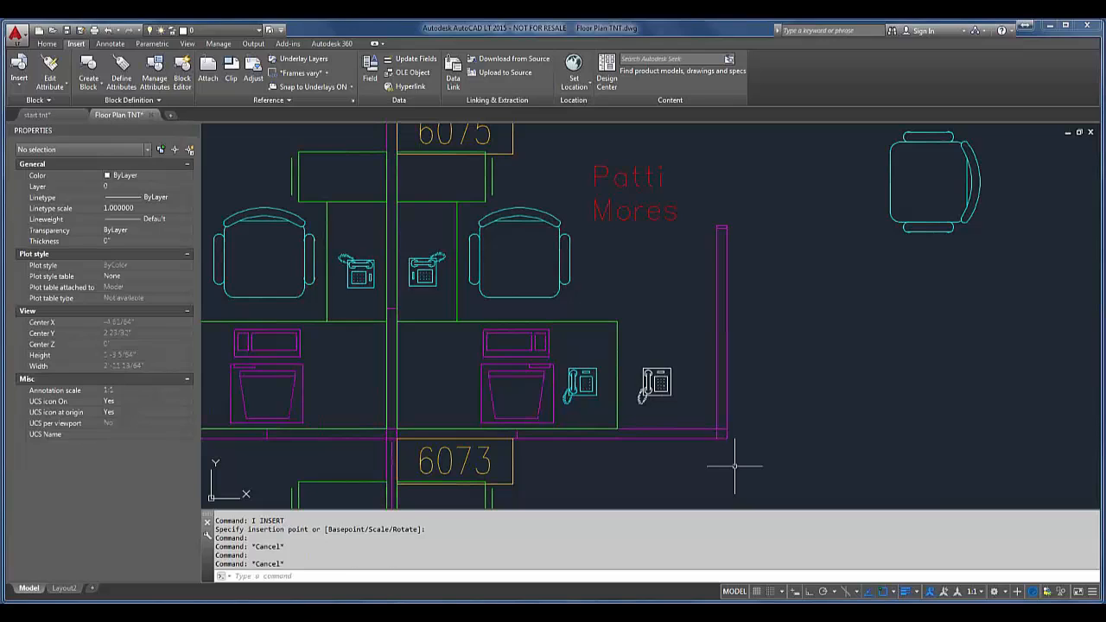
Step: Toggle running object snap off and back on
scroll(878, 290, down, 3)
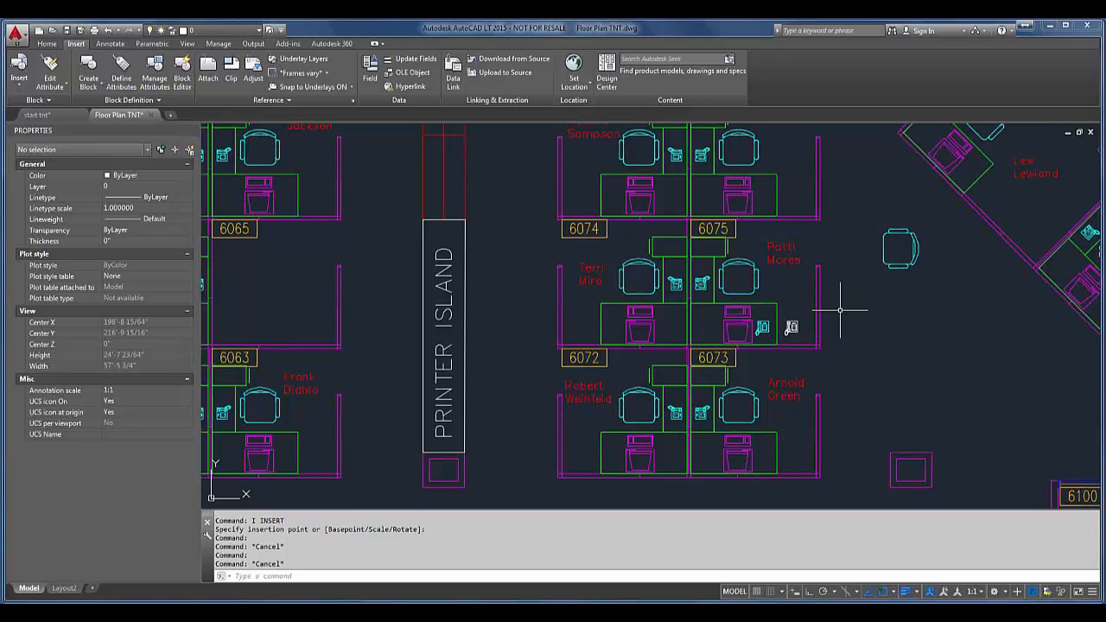
key(F3)
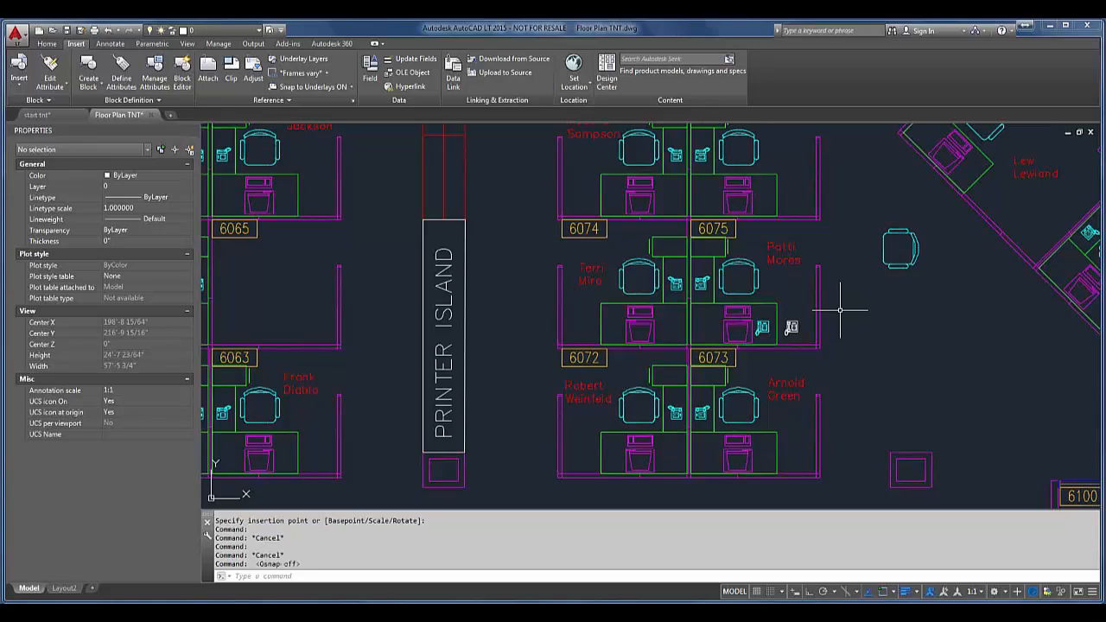
key(F3)
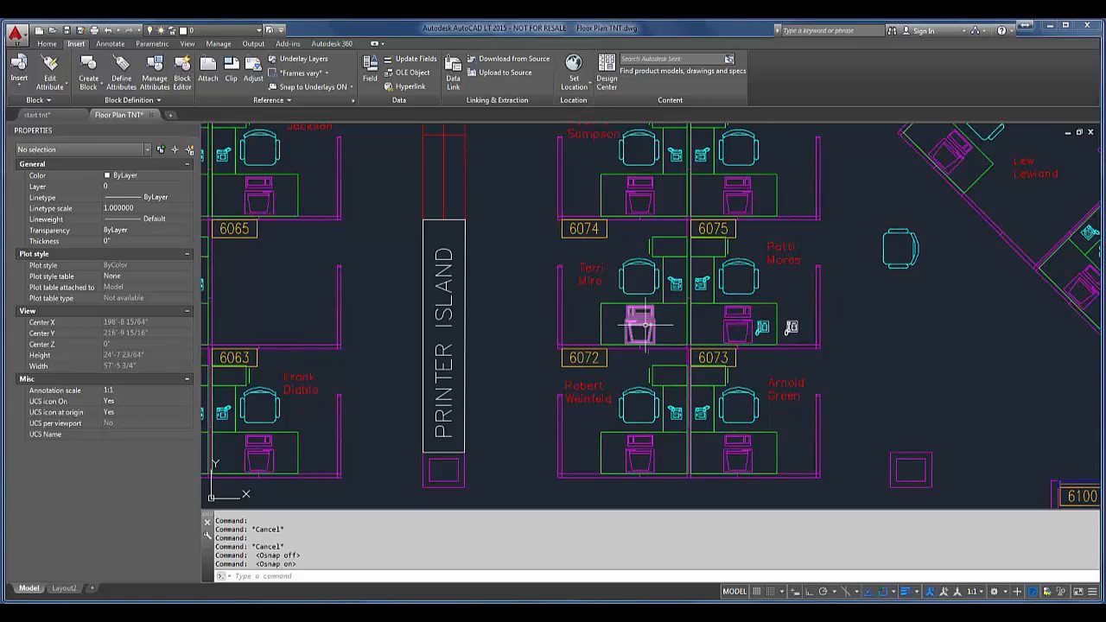
Step: Open the tool palettes and create a new palette named "scratch pad"
key(ctrl+3)
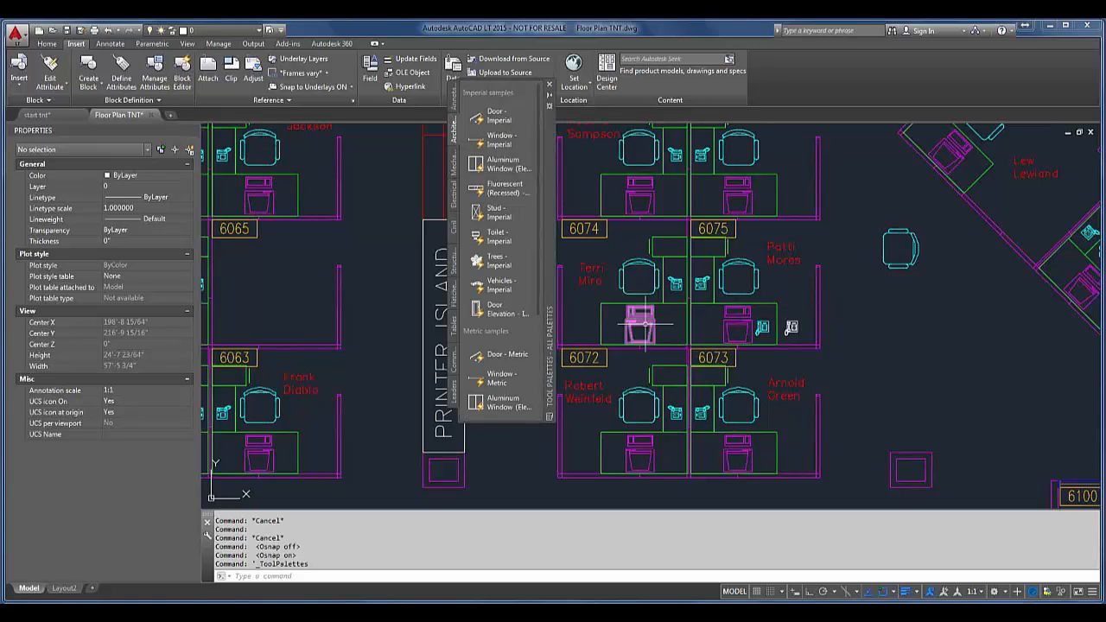
right_click(533, 262)
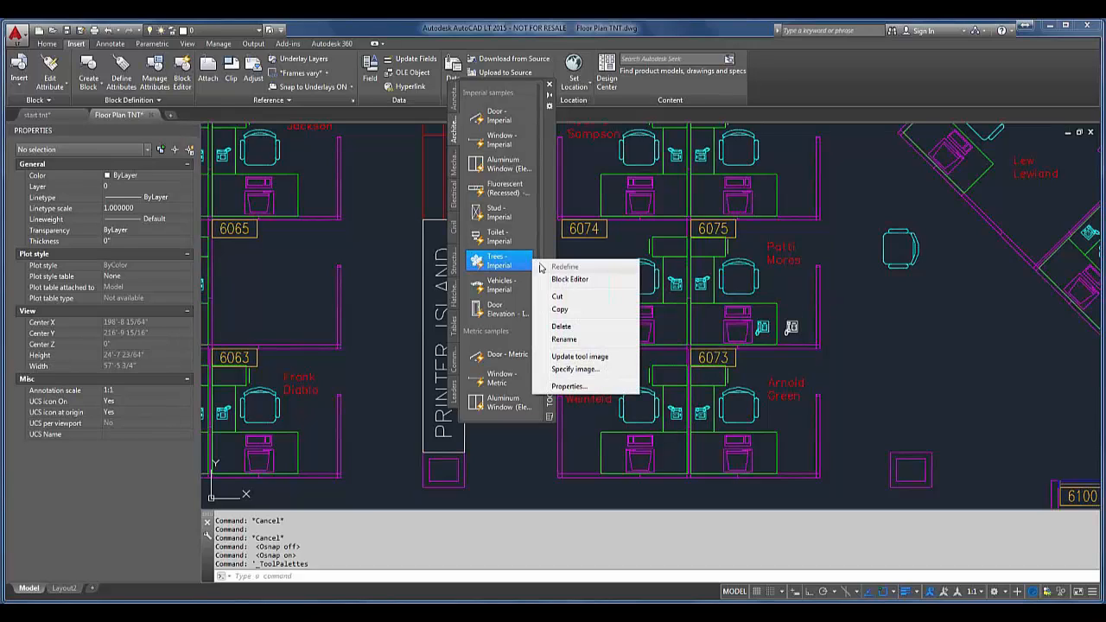
right_click(552, 252)
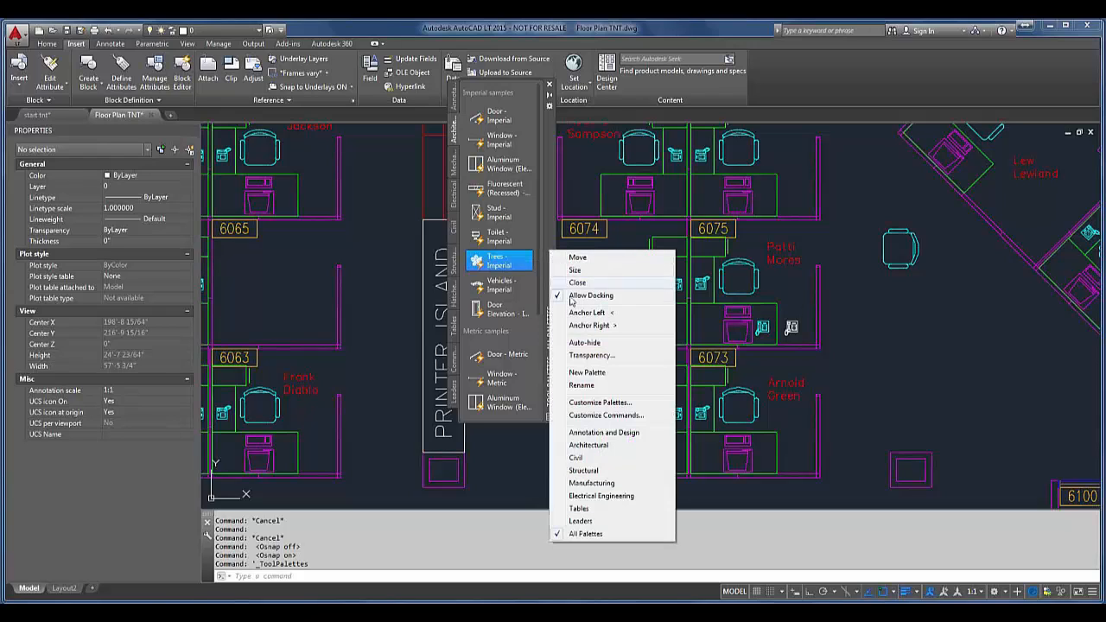
click(587, 373)
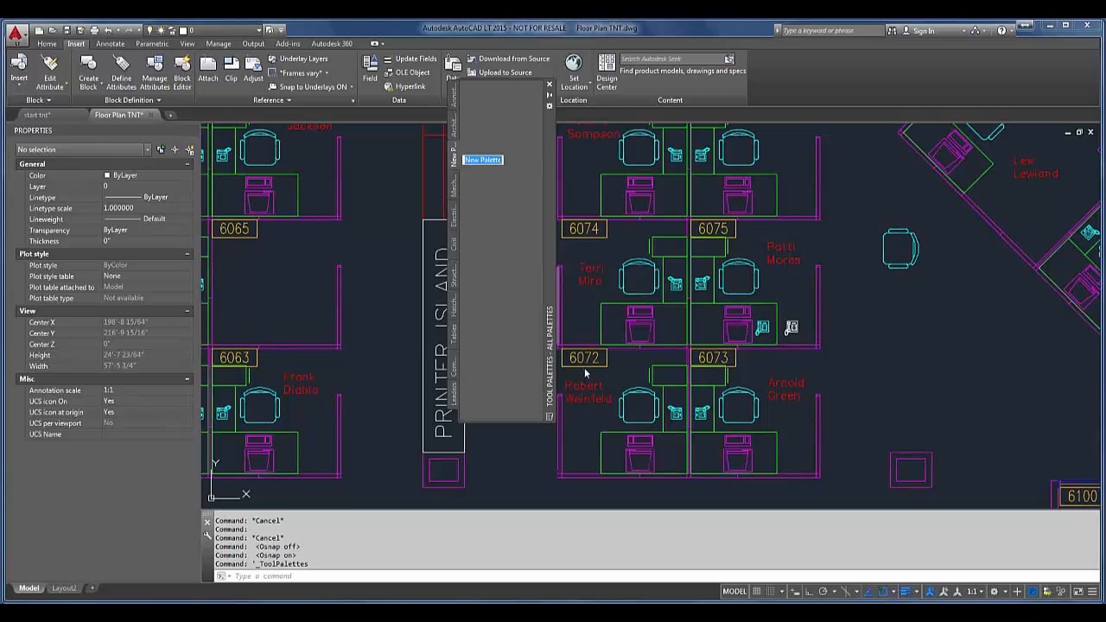
text(t)
text(cratch pad)
key(Return)
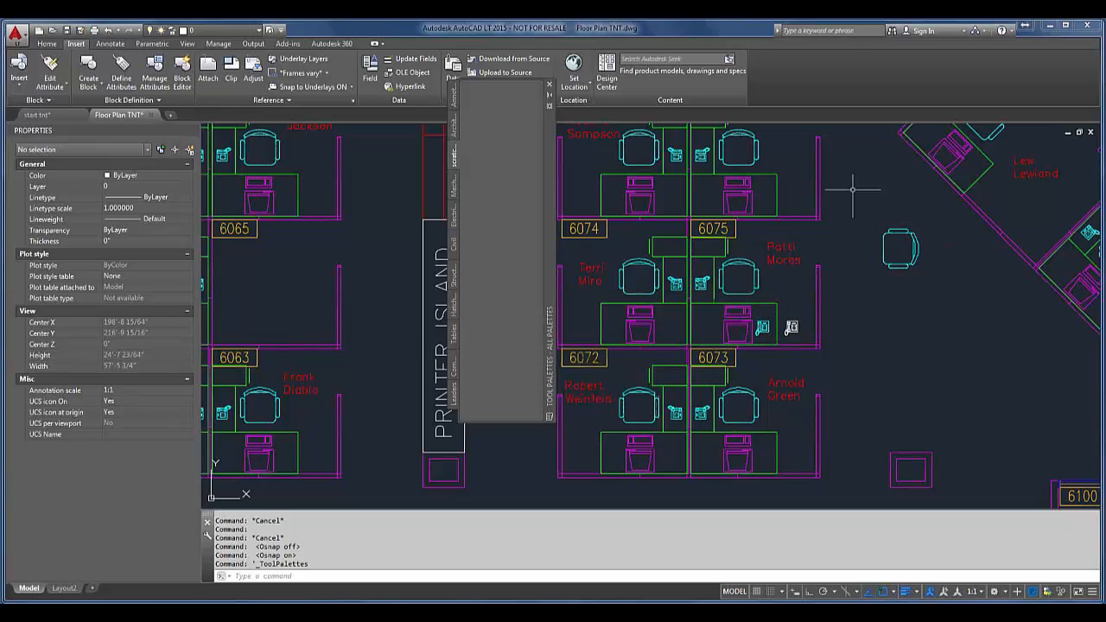
Step: Add the chair block above room label 6075 and the computer block above 6074 to the scratch pad palette as tools
click(747, 164)
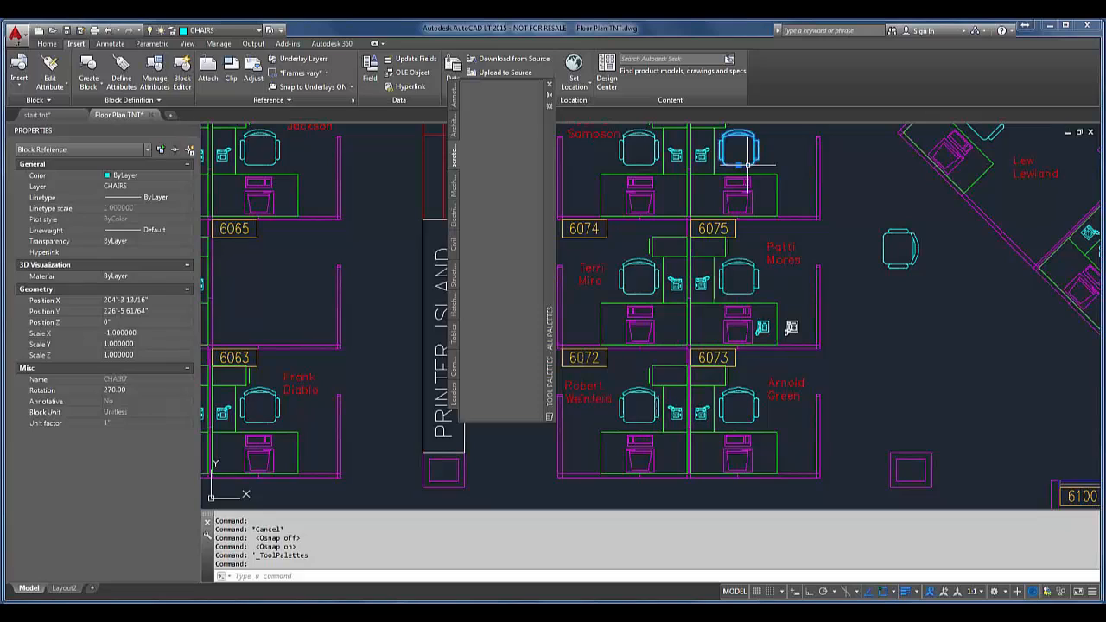
drag(747, 164, 498, 199)
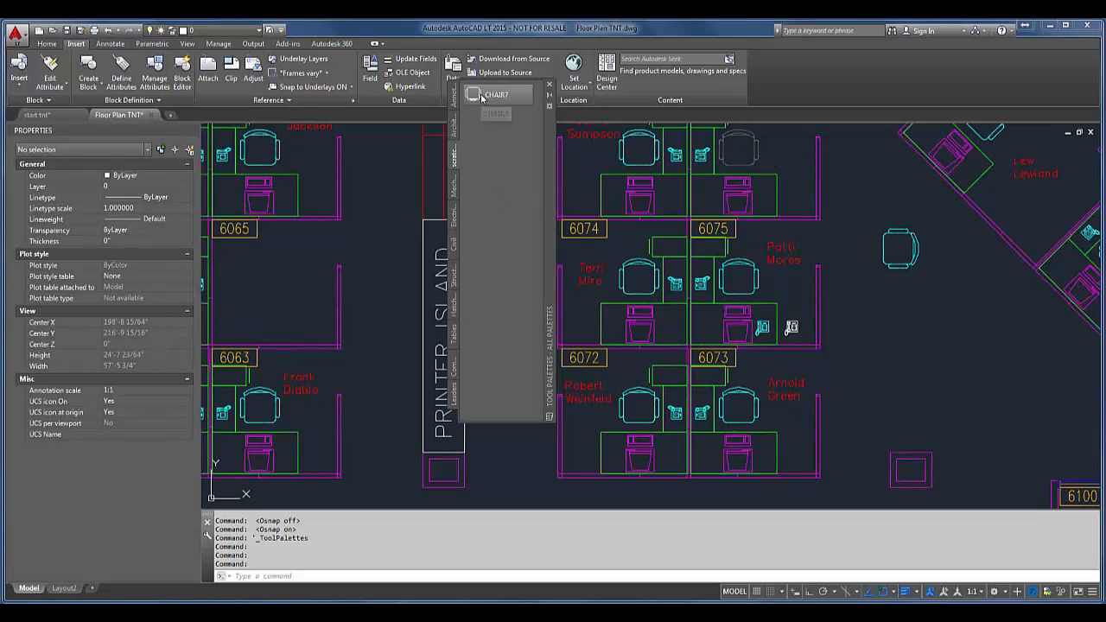
click(626, 191)
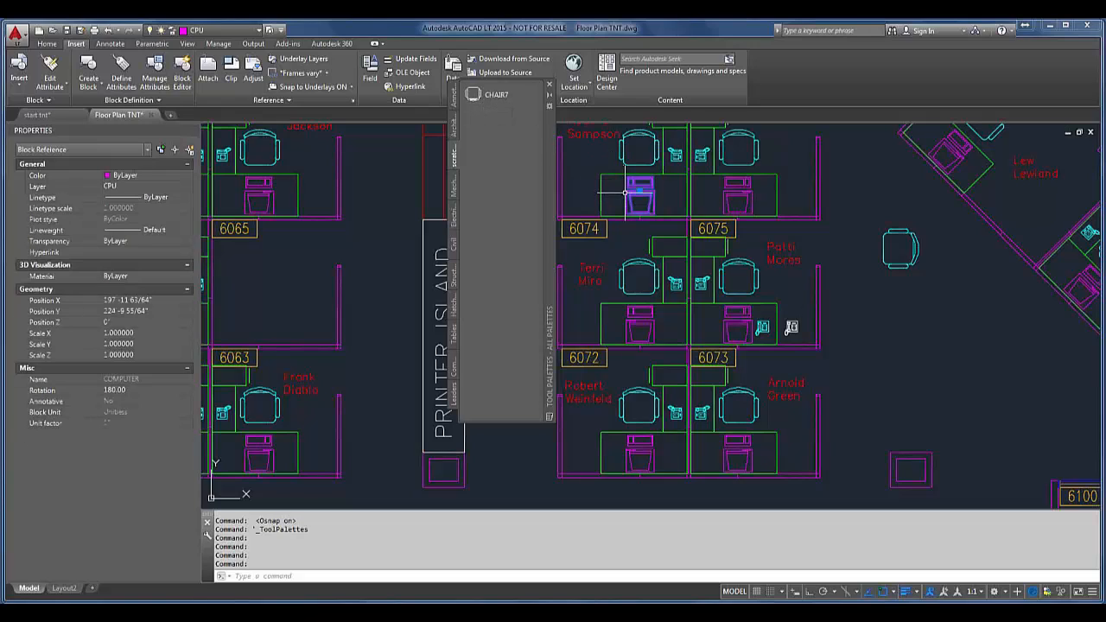
mouse_move(626, 192)
mouse_down()
mouse_move(536, 197)
mouse_move(493, 164)
mouse_up()
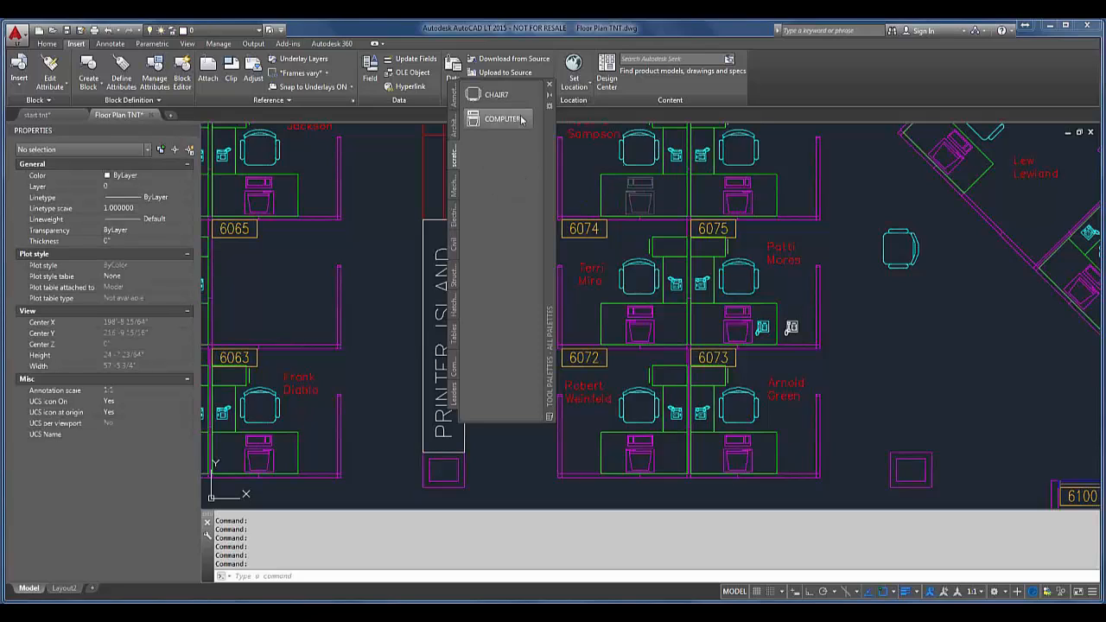
Step: Examine the insertion and layer settings in the tool properties of the COMPUTER and CHAIR7 palette tools
right_click(518, 118)
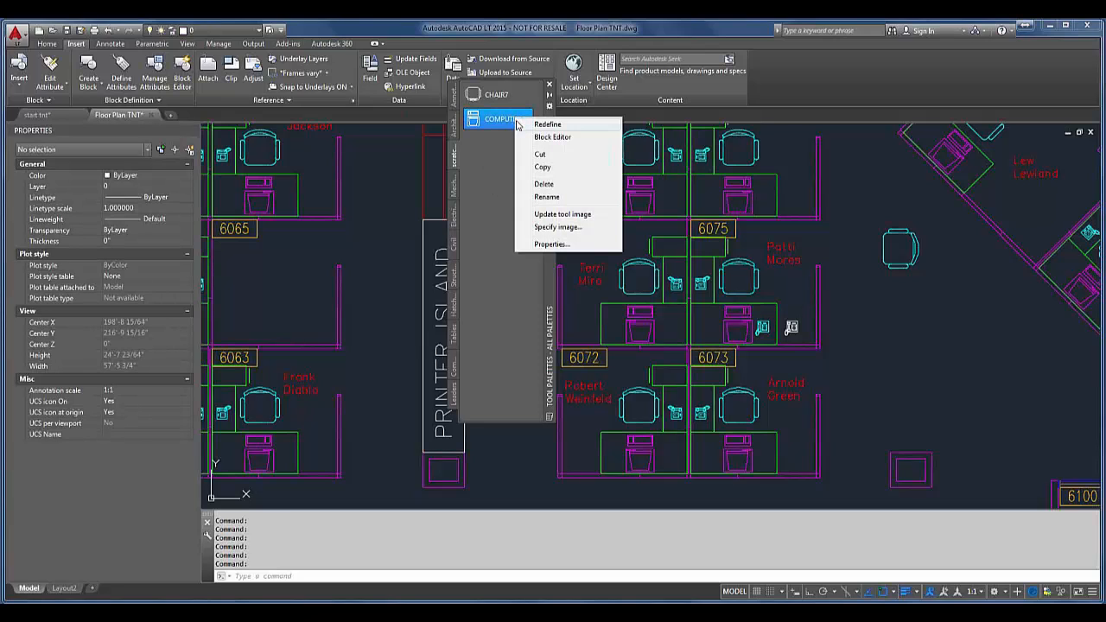
click(584, 246)
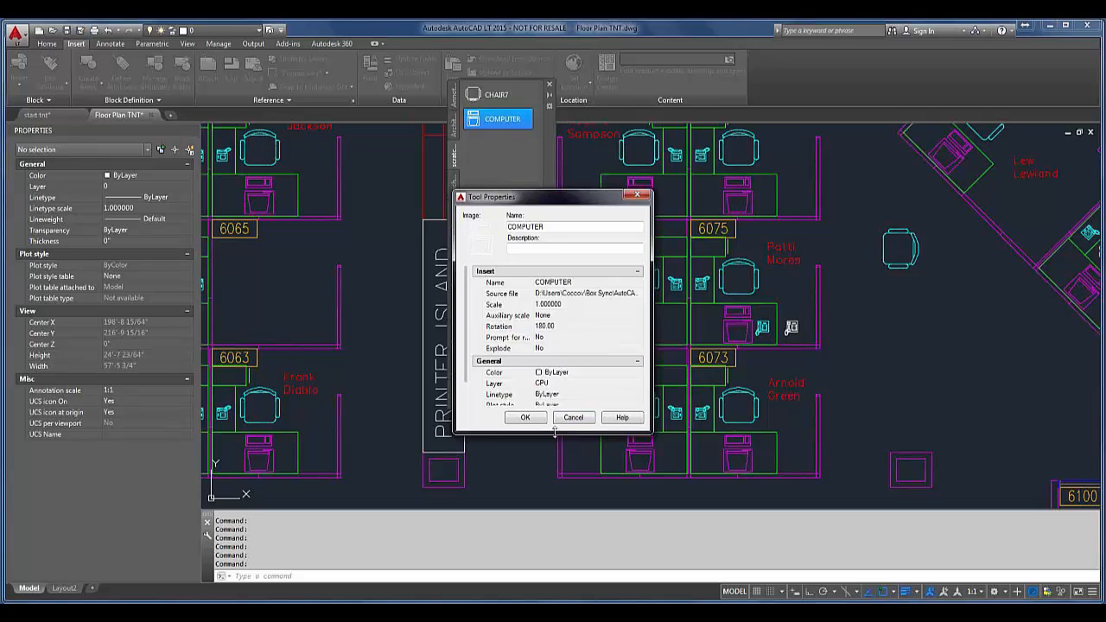
drag(555, 432, 551, 538)
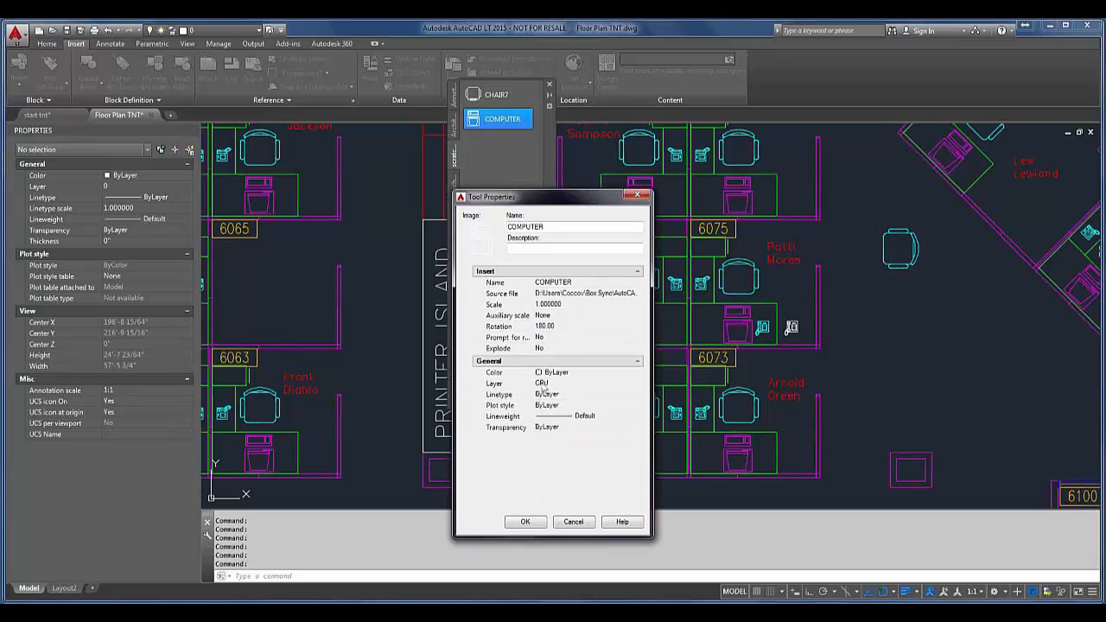
click(573, 523)
right_click(508, 102)
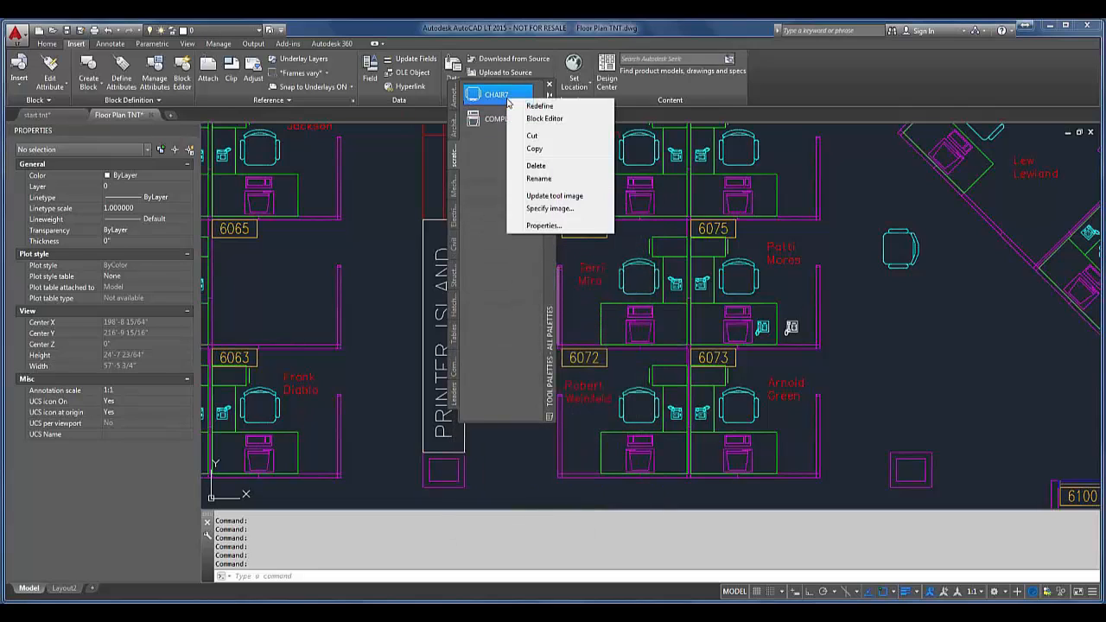
click(543, 225)
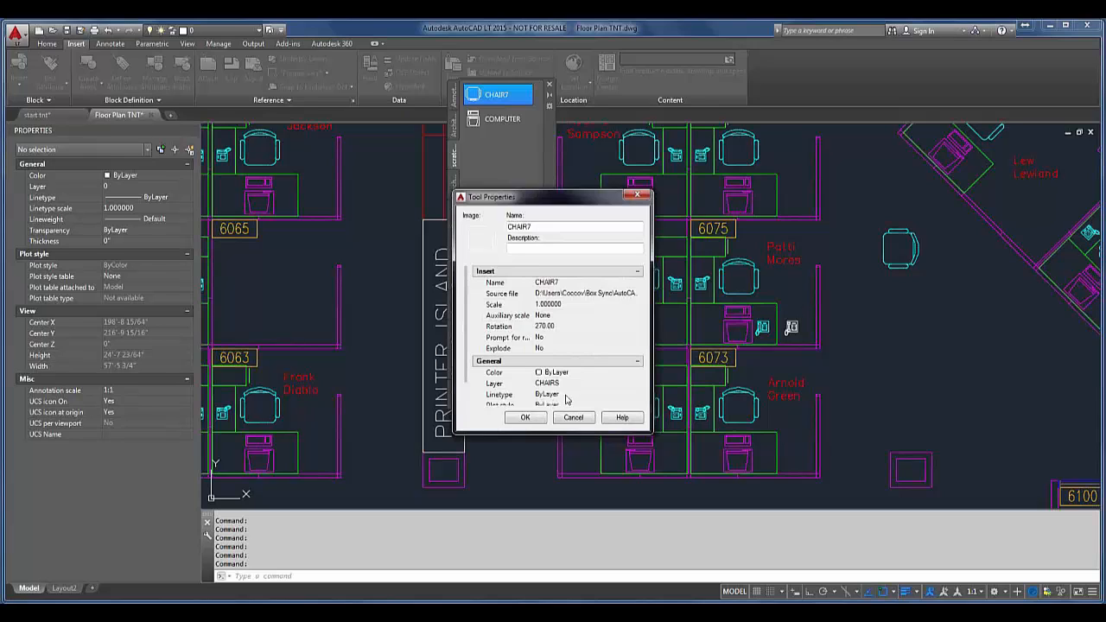
click(526, 417)
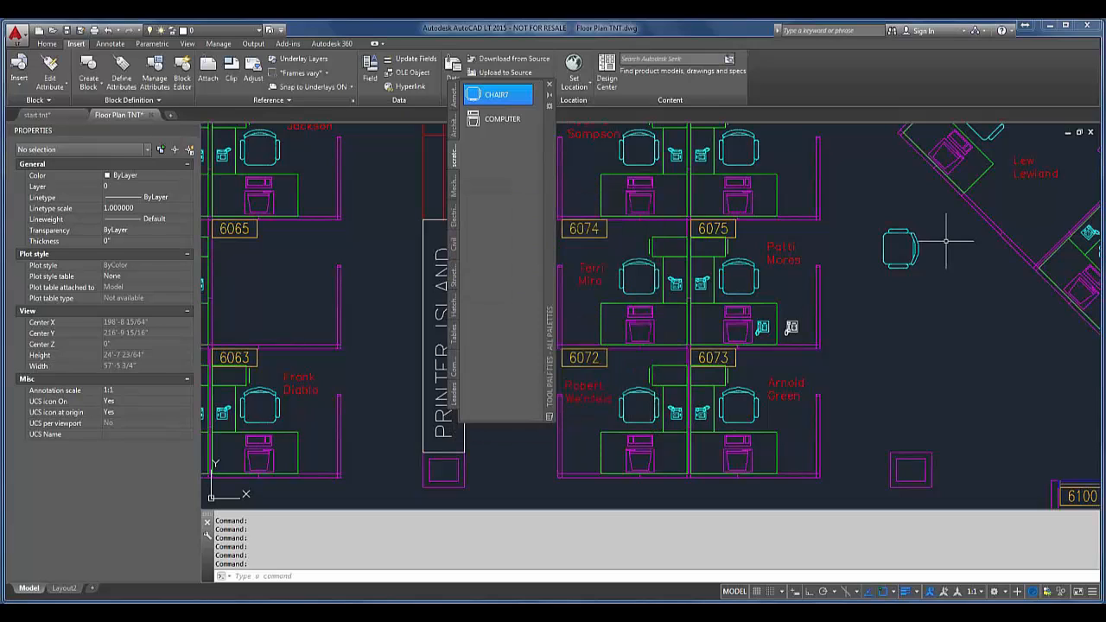
Step: Add the vertical PANELS_201 wall panel polyline beside the inserted phone to the scratch pad palette as a tool
click(819, 327)
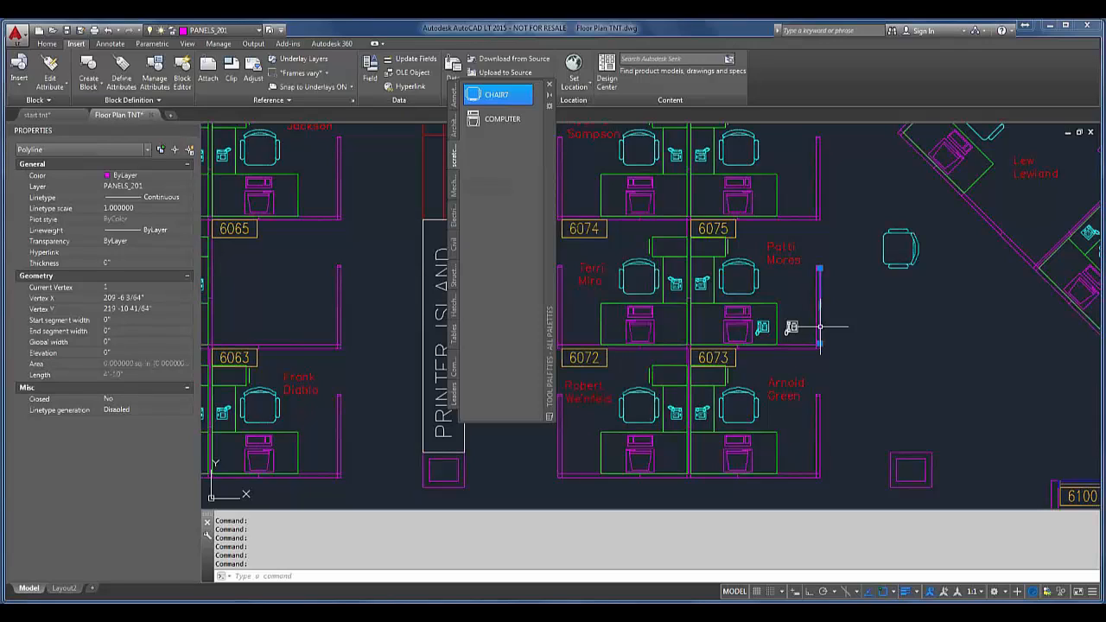
key(Escape)
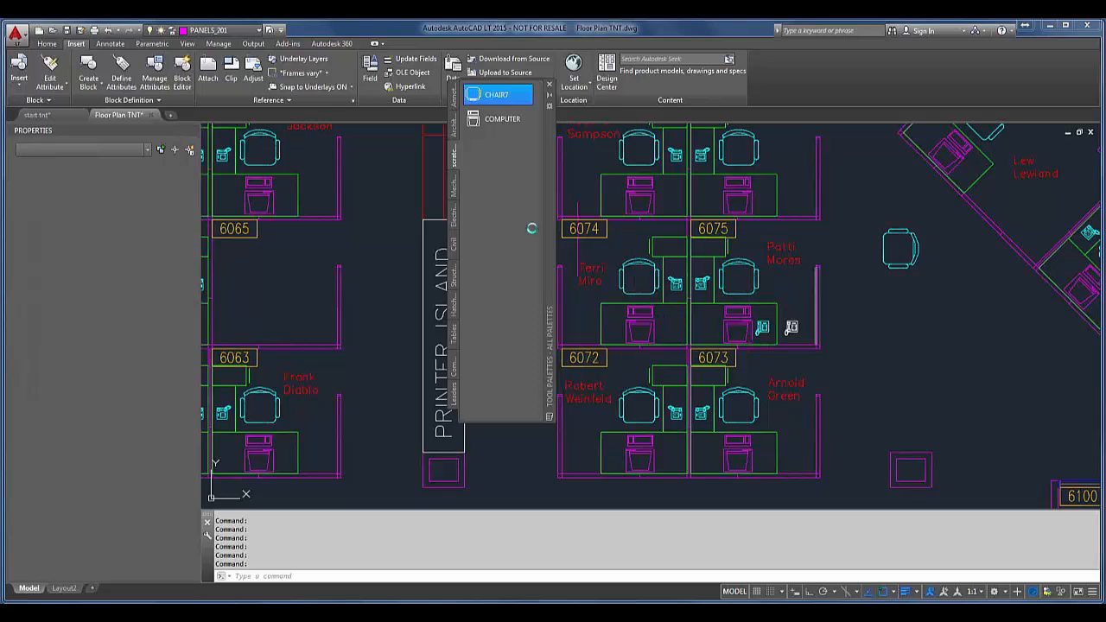
drag(492, 181, 493, 181)
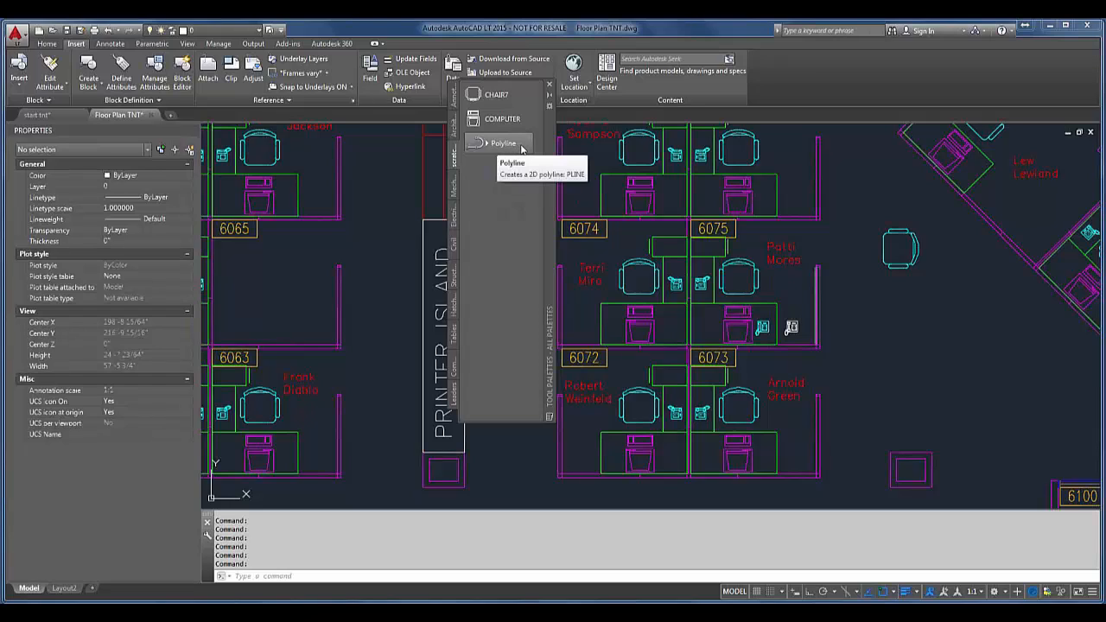
Step: Turn off the flyout for the Polyline tool on the scratch pad palette and name the tool "panels"
click(488, 145)
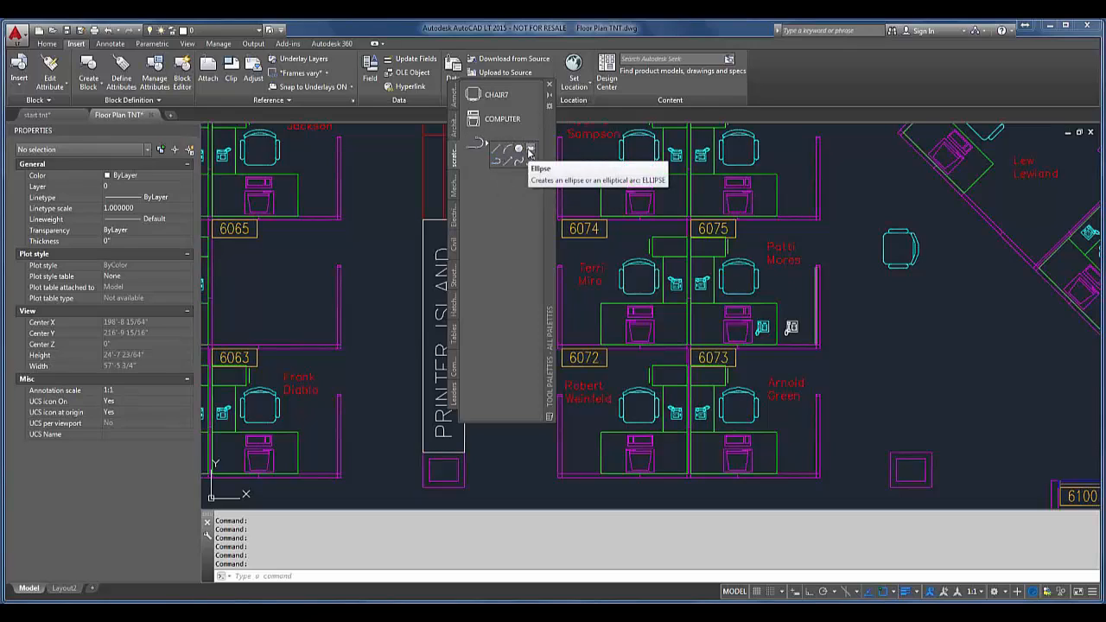
right_click(482, 142)
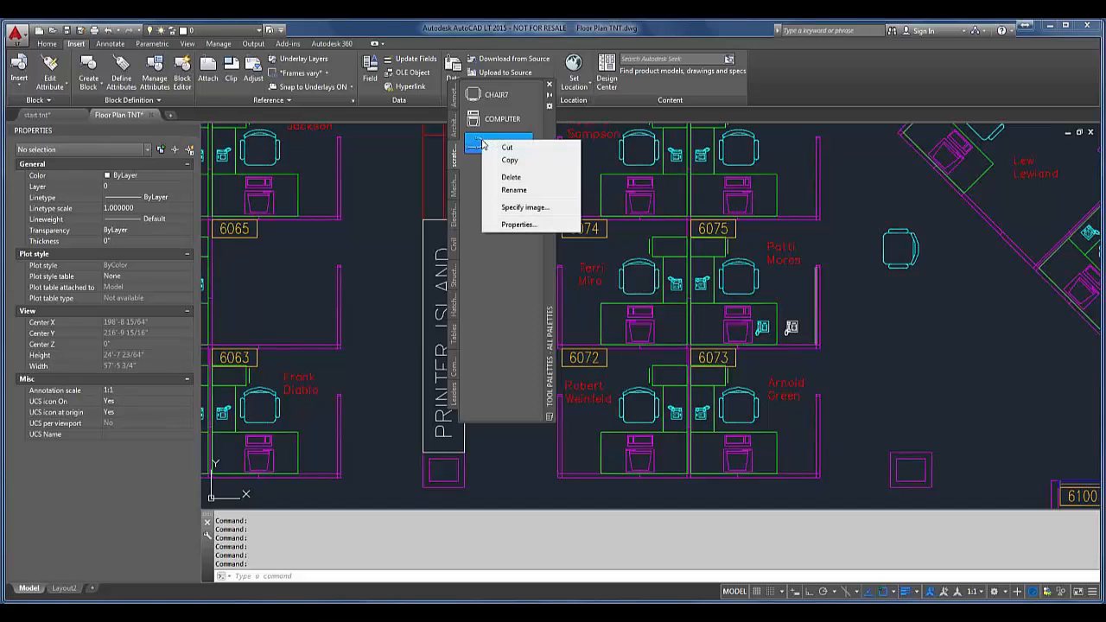
click(519, 224)
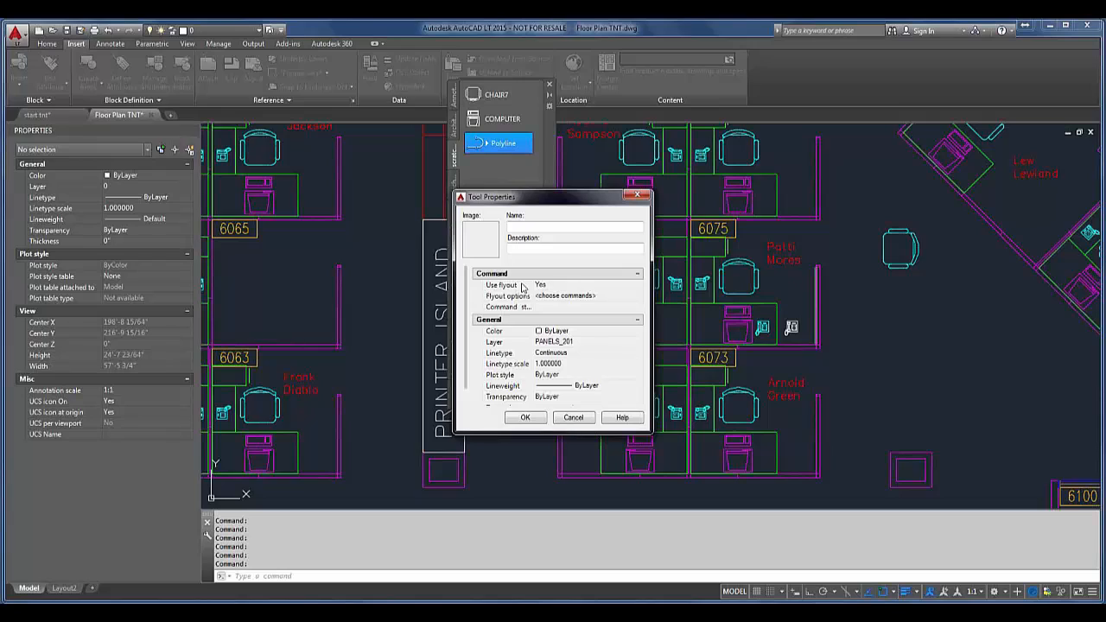
click(573, 286)
click(573, 286)
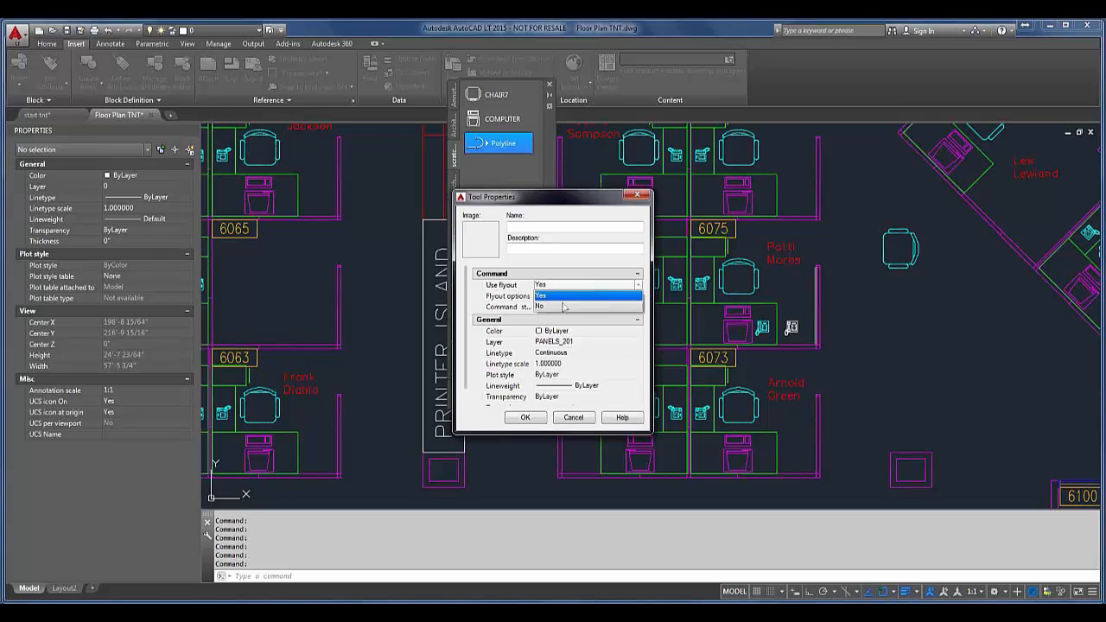
click(563, 307)
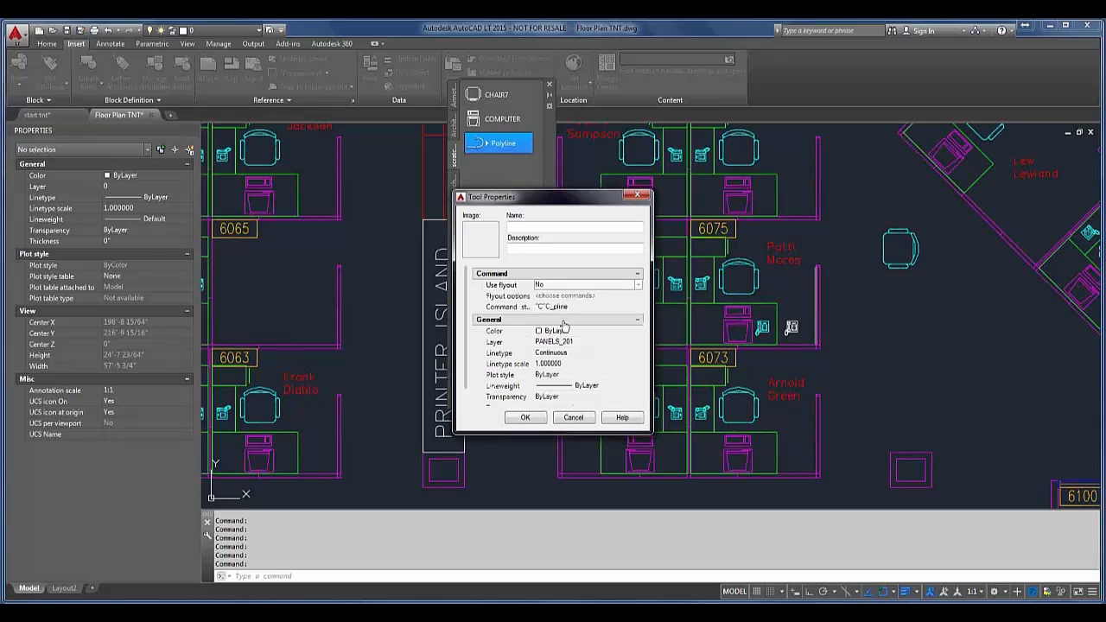
click(562, 307)
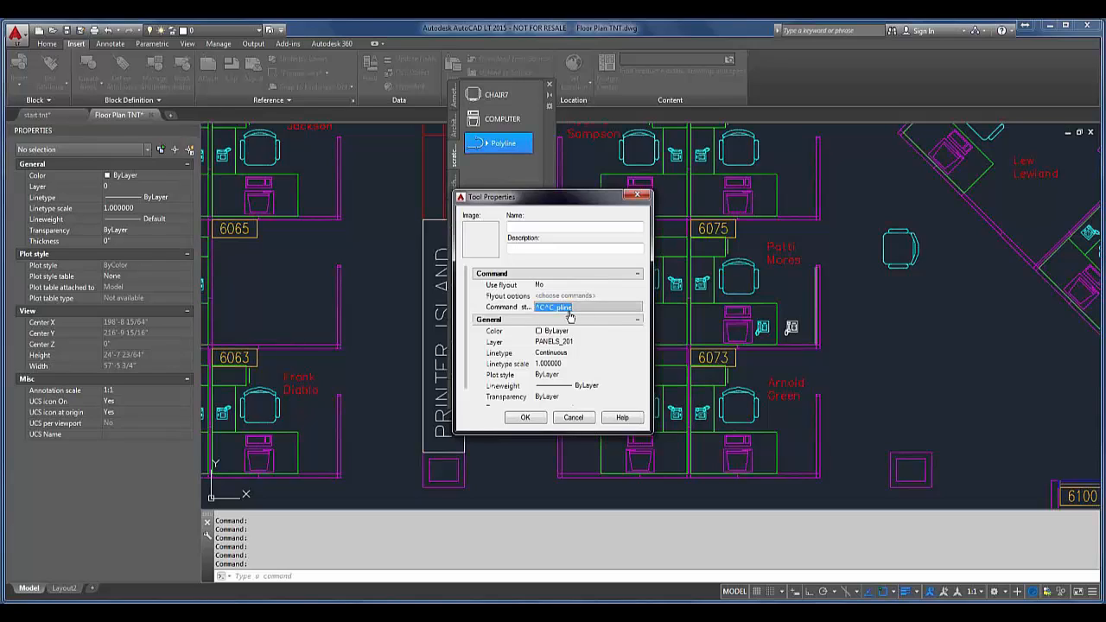
click(559, 227)
text(panels)
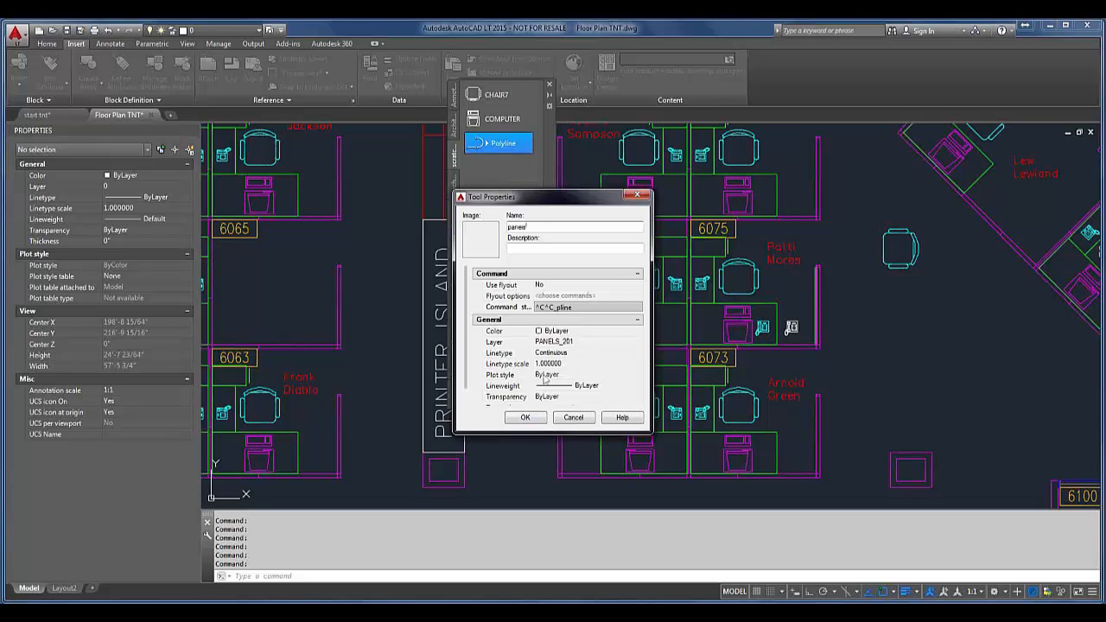
click(525, 417)
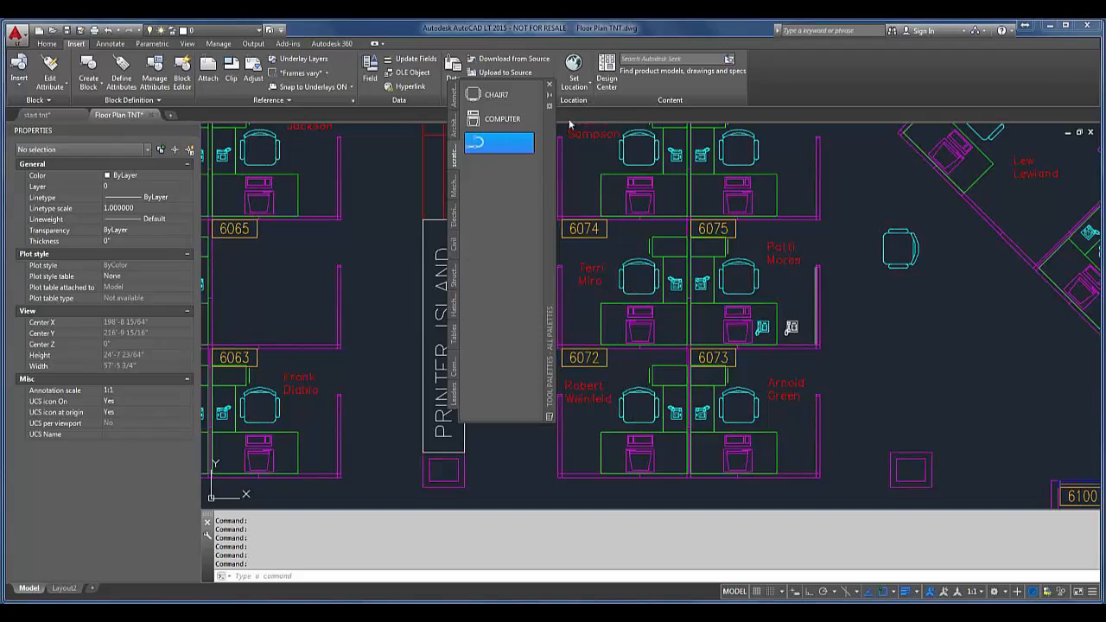
Step: Insert a CHAIR7 block and a COMPUTER block from the scratch pad palette into the open area east of room 6073
click(500, 95)
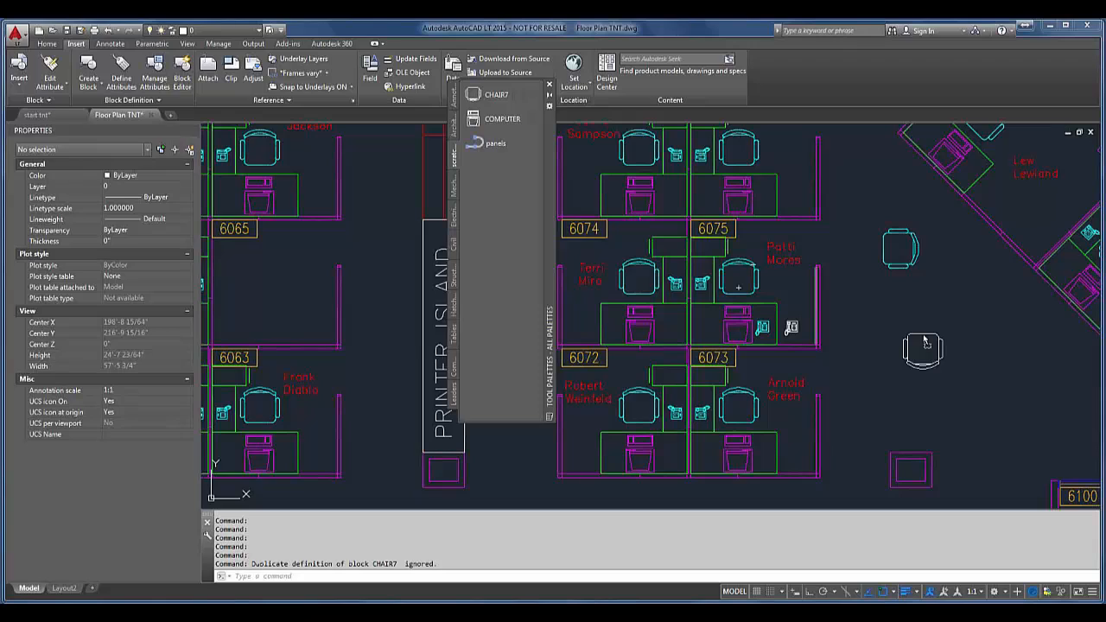
click(923, 343)
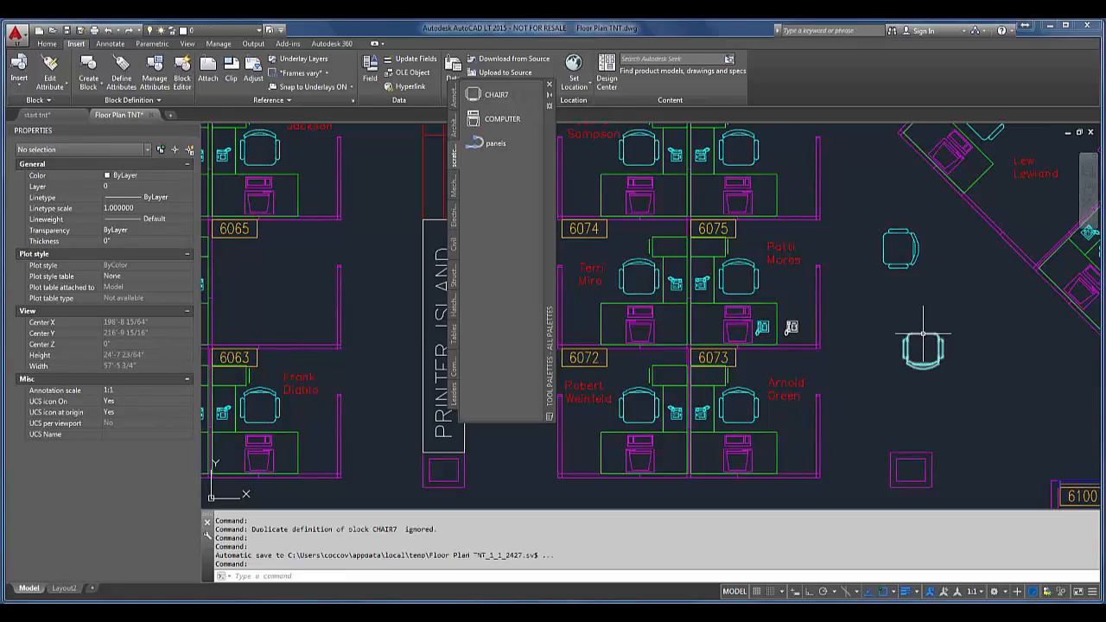
click(494, 121)
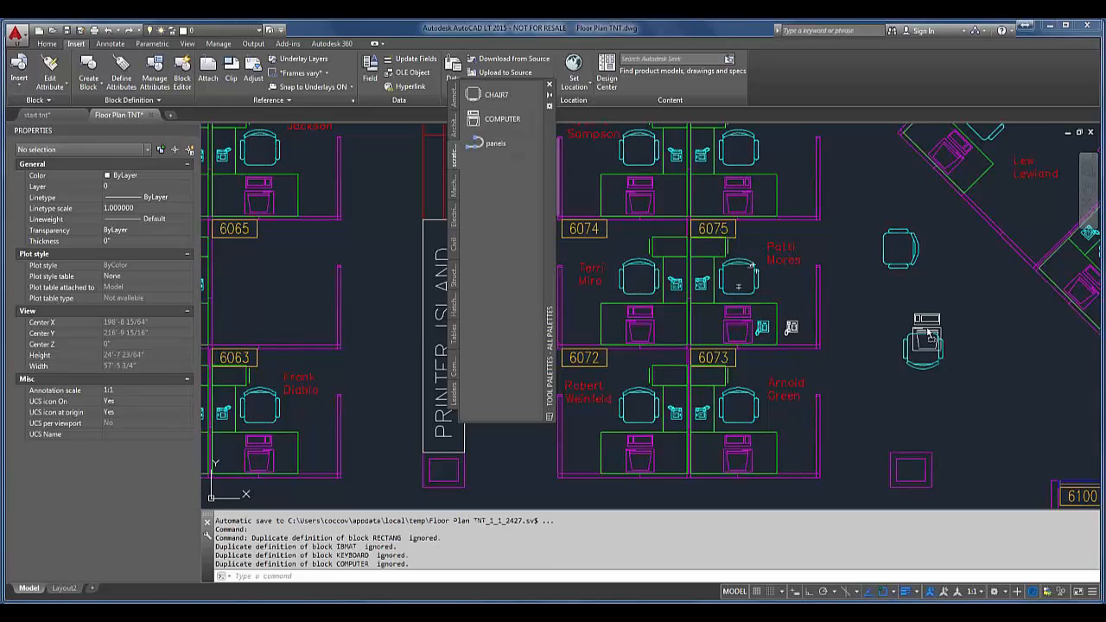
Step: Draw an L-shaped polyline with the panels palette tool around the inserted chair, with polar tracking on, running down and then to the right
click(494, 143)
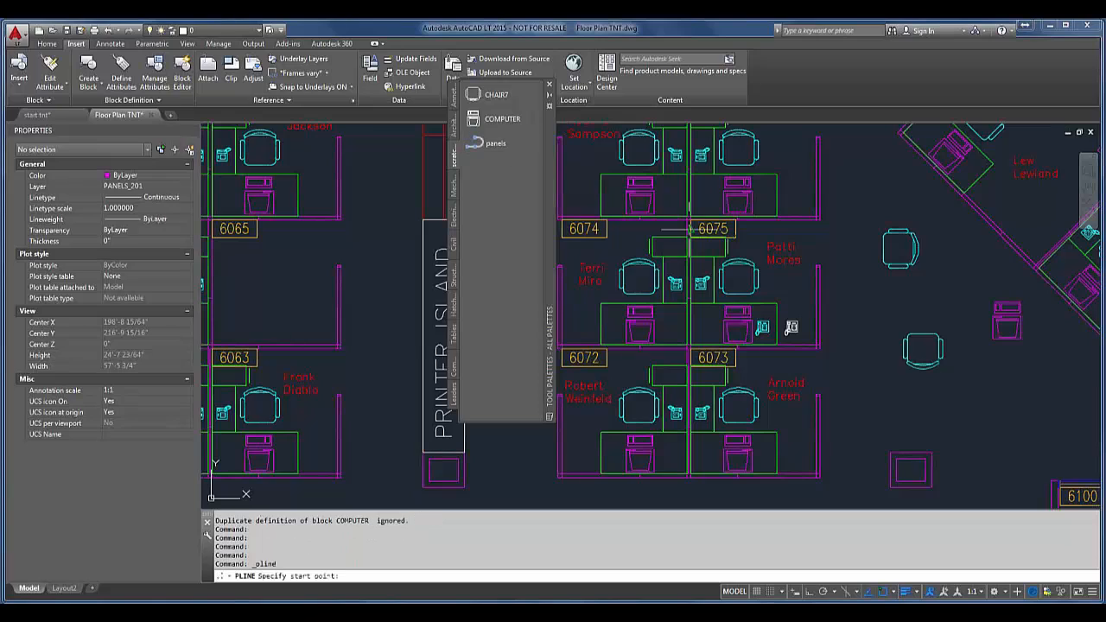
click(870, 301)
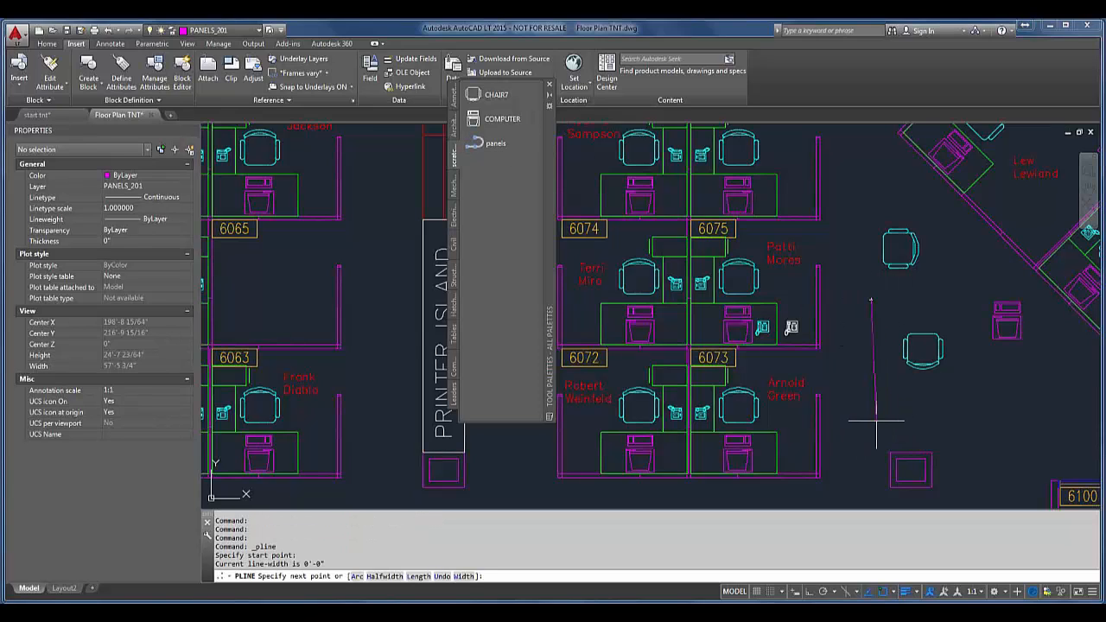
key(F10)
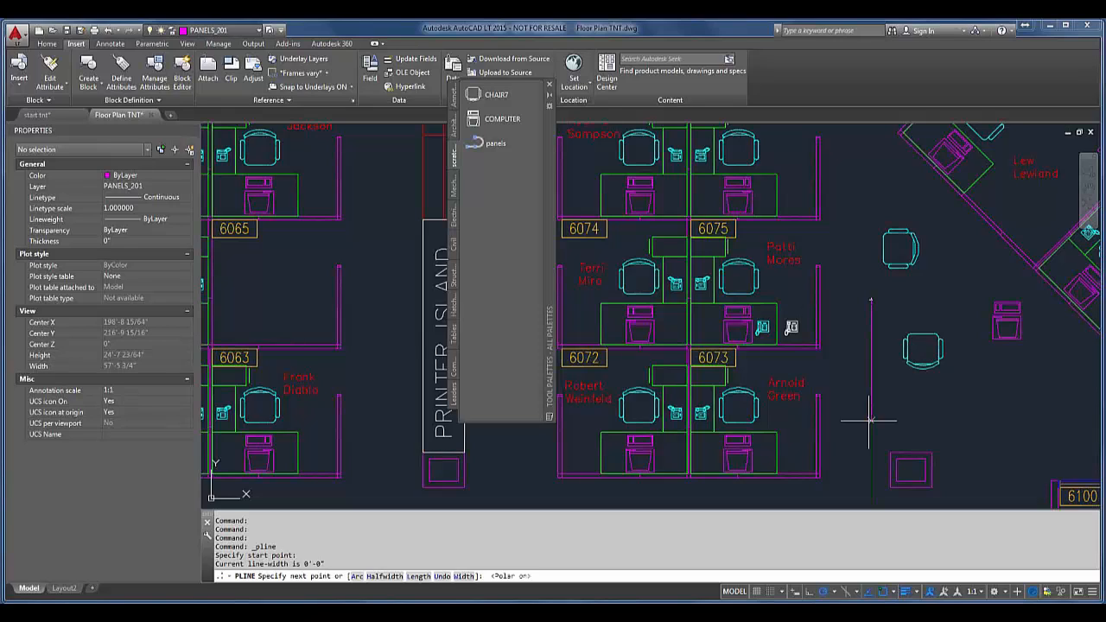
click(872, 423)
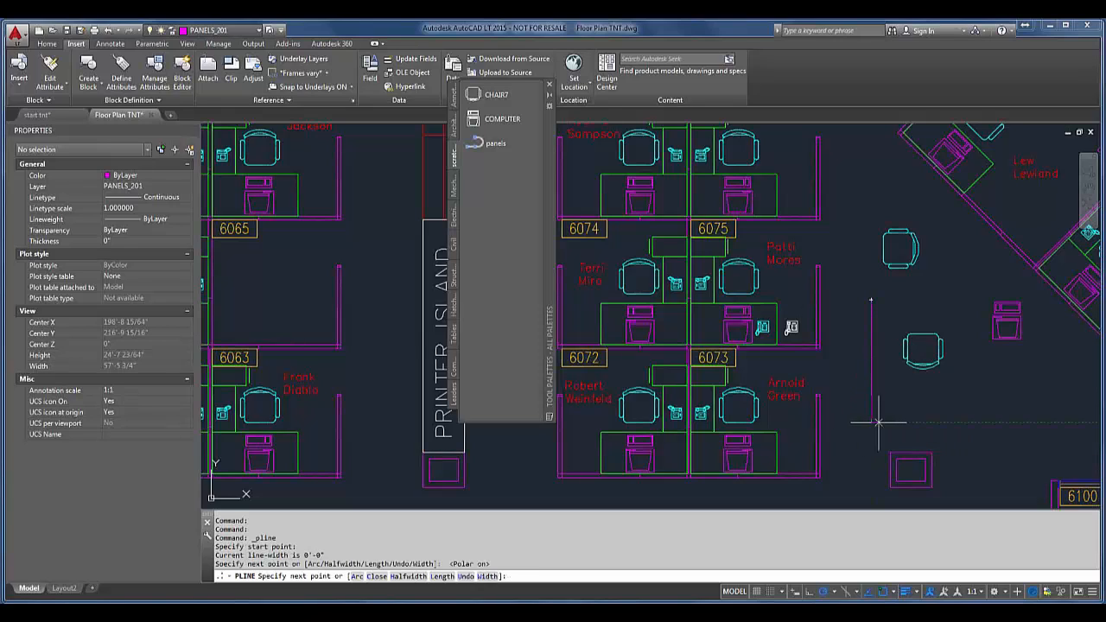
click(933, 423)
key(Return)
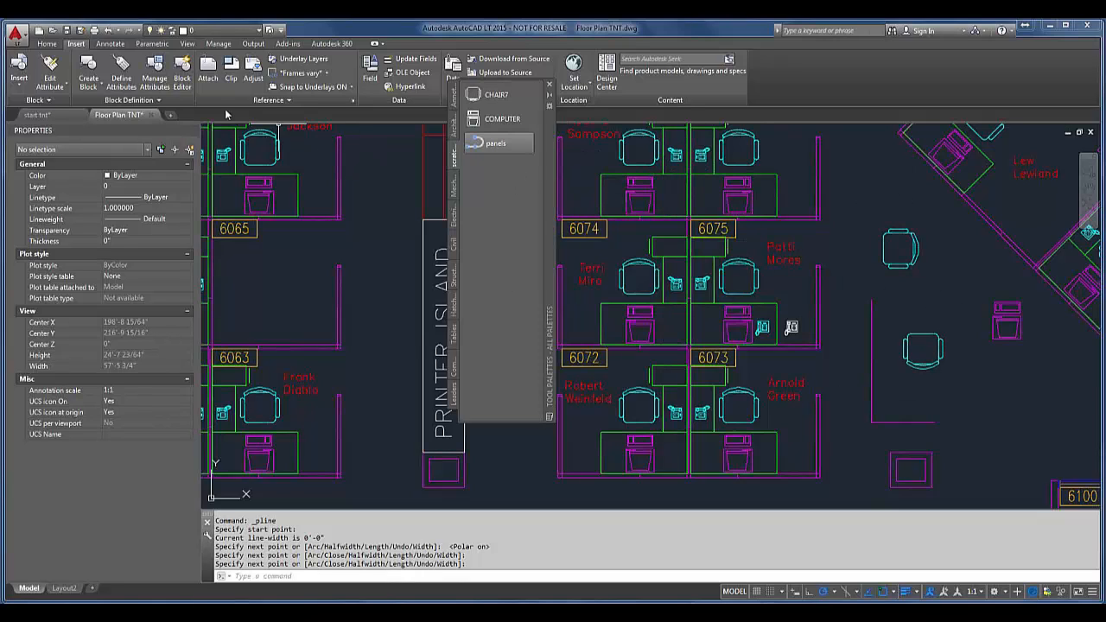
Step: Switch to the start tnt drawing and examine its list of layers
click(47, 118)
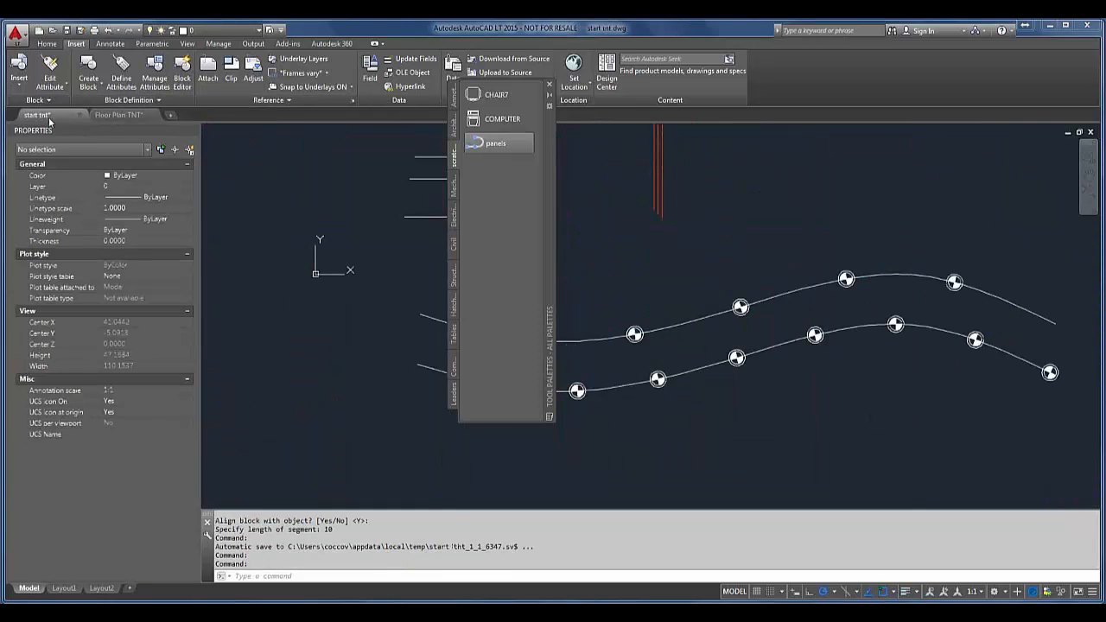
mouse_move(751, 256)
middle_down()
mouse_move(518, 309)
mouse_move(535, 343)
mouse_move(474, 380)
middle_up()
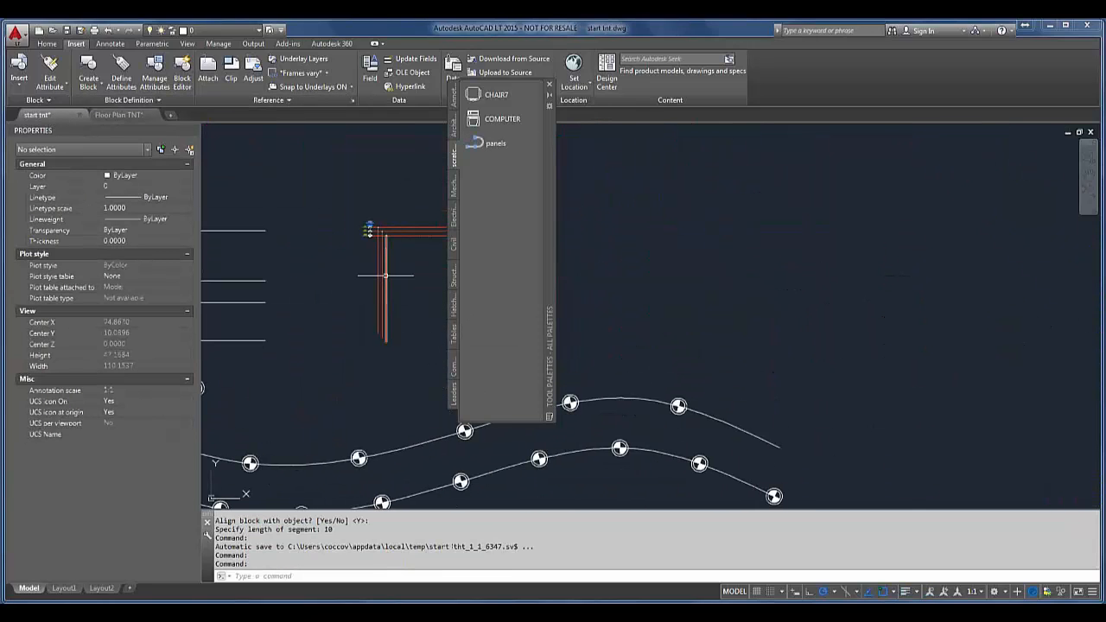
click(231, 34)
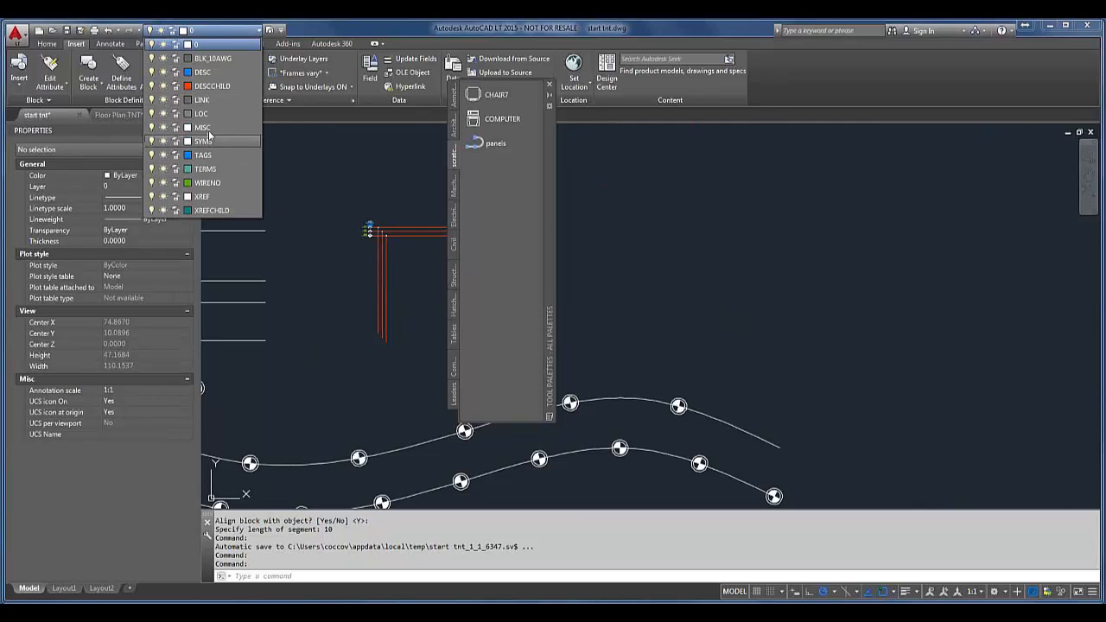
click(500, 312)
Step: Insert the CHAIR7 block and the COMPUTER block beside it from the scratch pad palette into the start tnt drawing
click(494, 97)
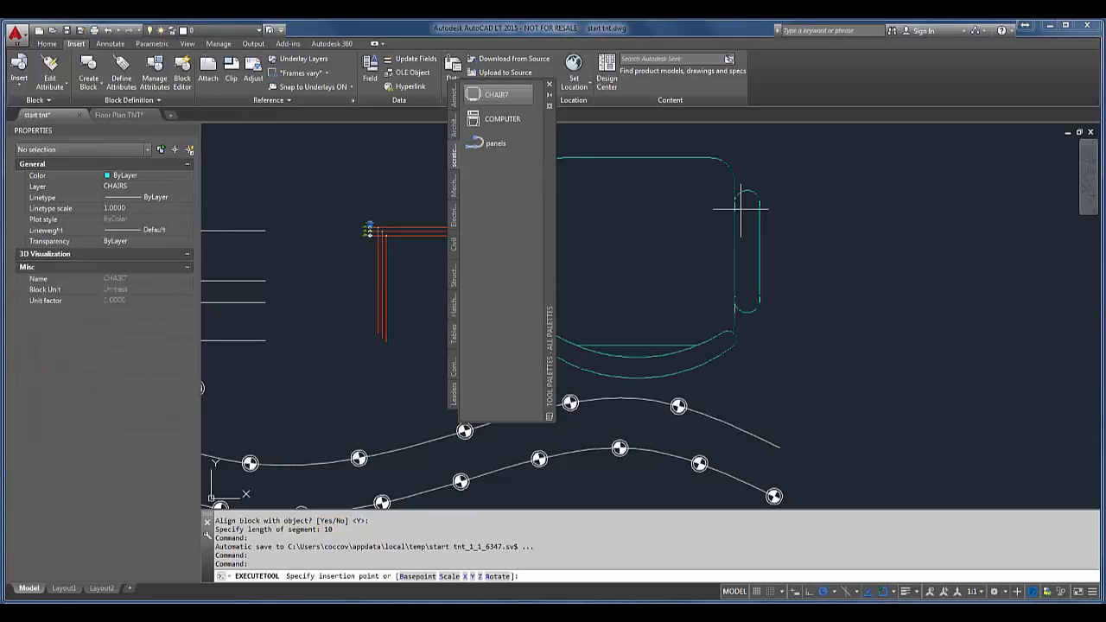
click(818, 186)
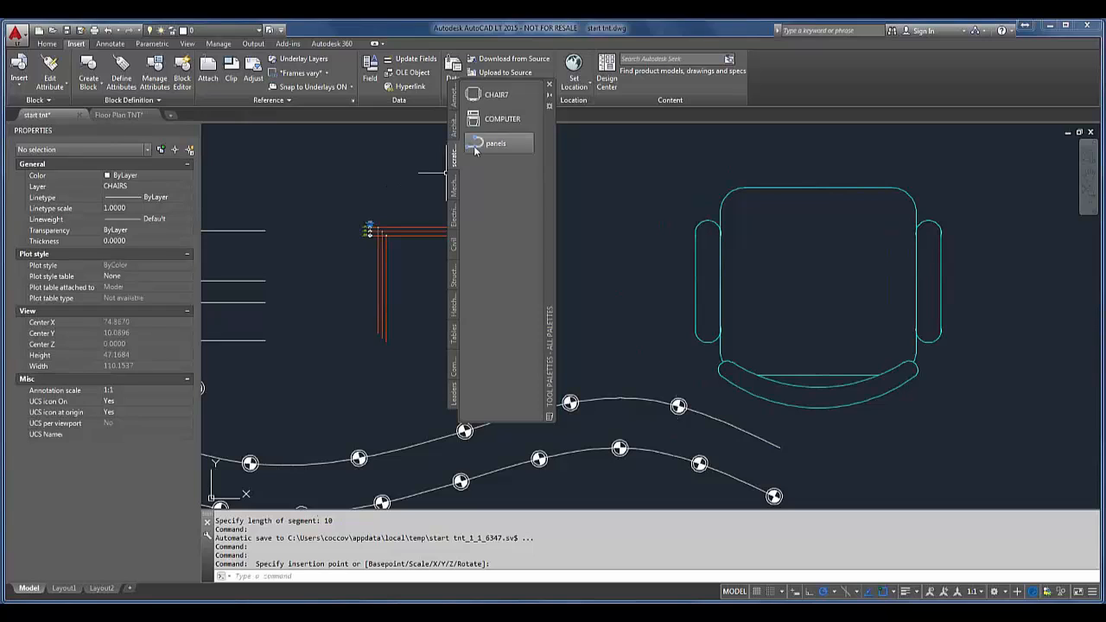
click(501, 118)
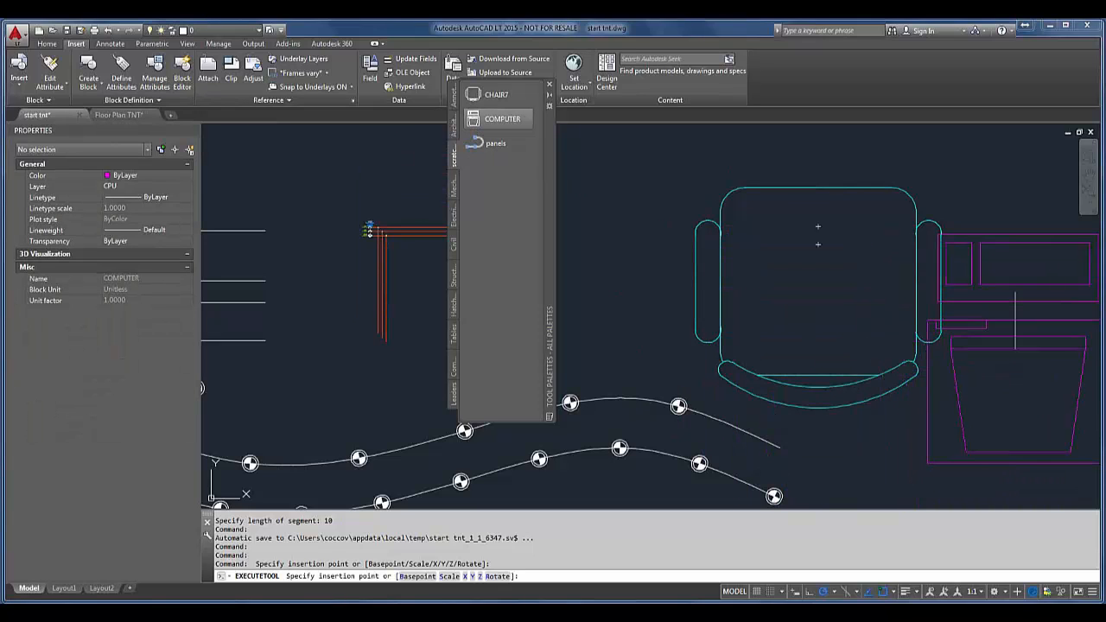
click(1053, 325)
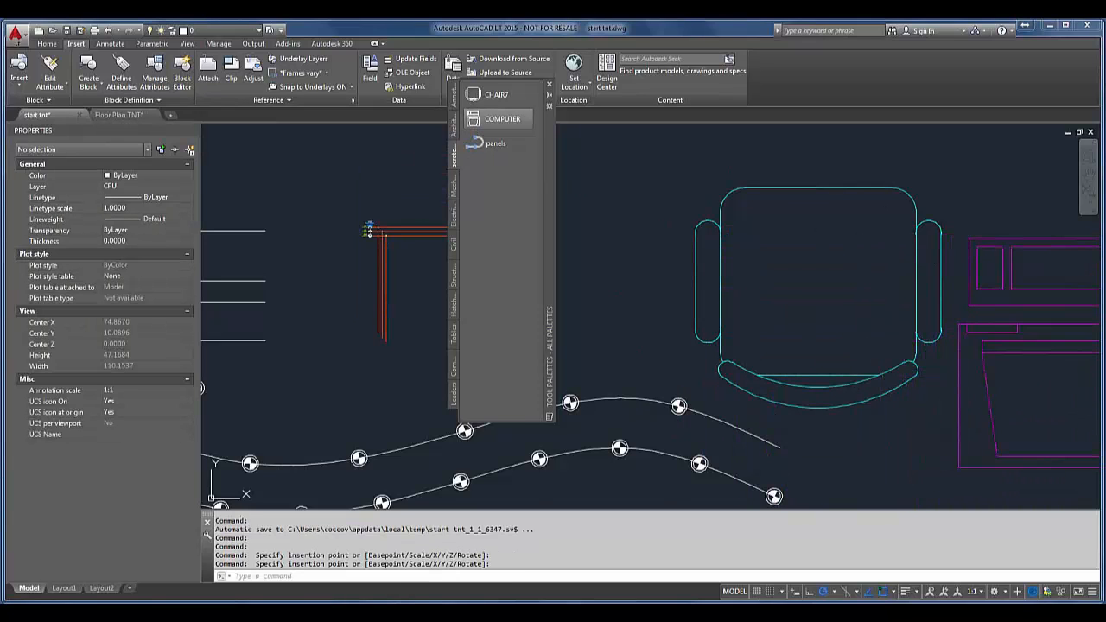
Step: Draw a two-segment polyline with the panels palette tool above the inserted chair, horizontal first and then slanting down
middle_drag(934, 257, 779, 386)
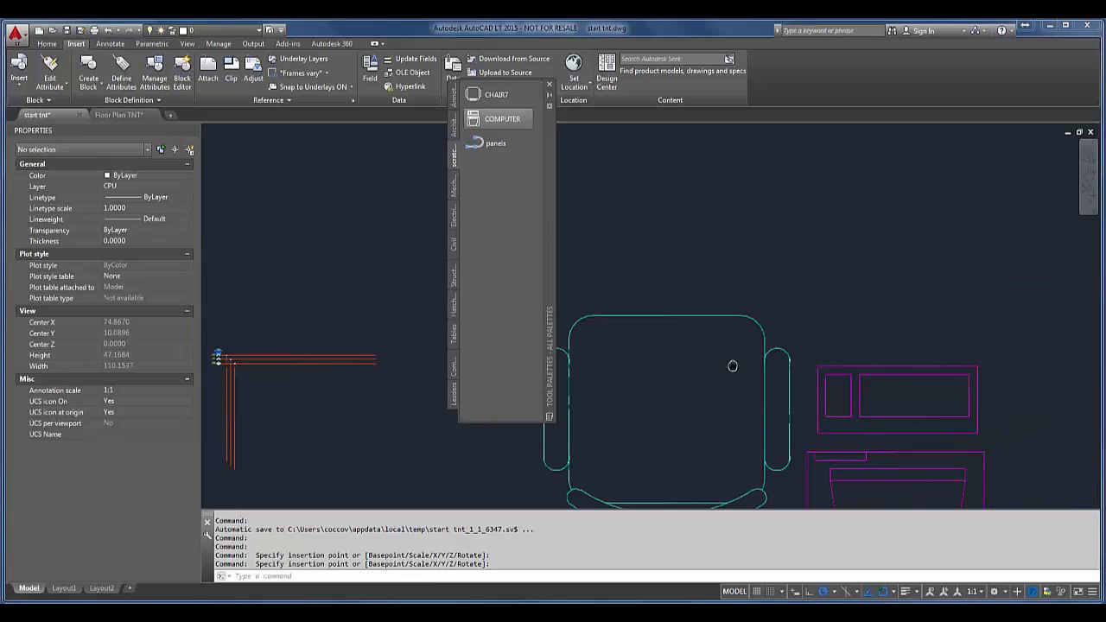
click(605, 193)
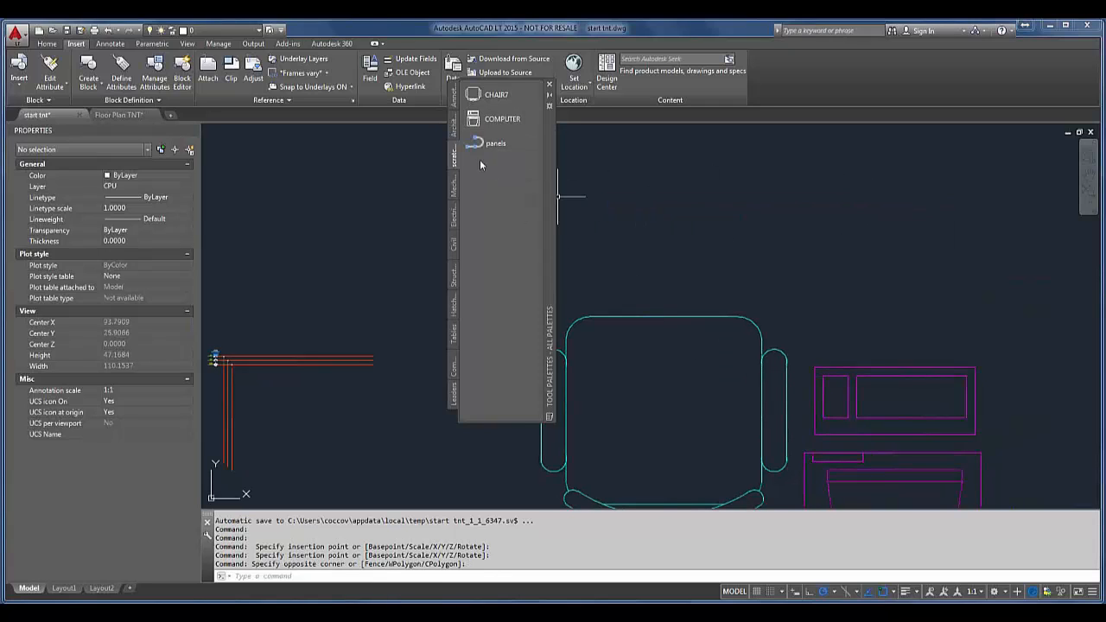
click(495, 144)
click(623, 173)
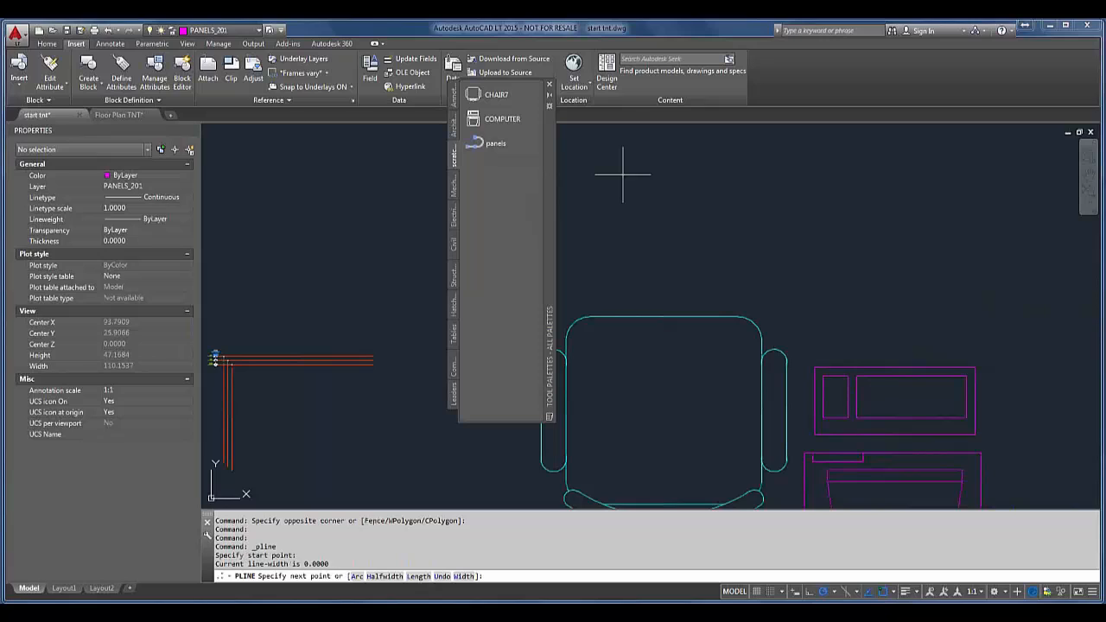
click(871, 175)
click(862, 261)
key(Return)
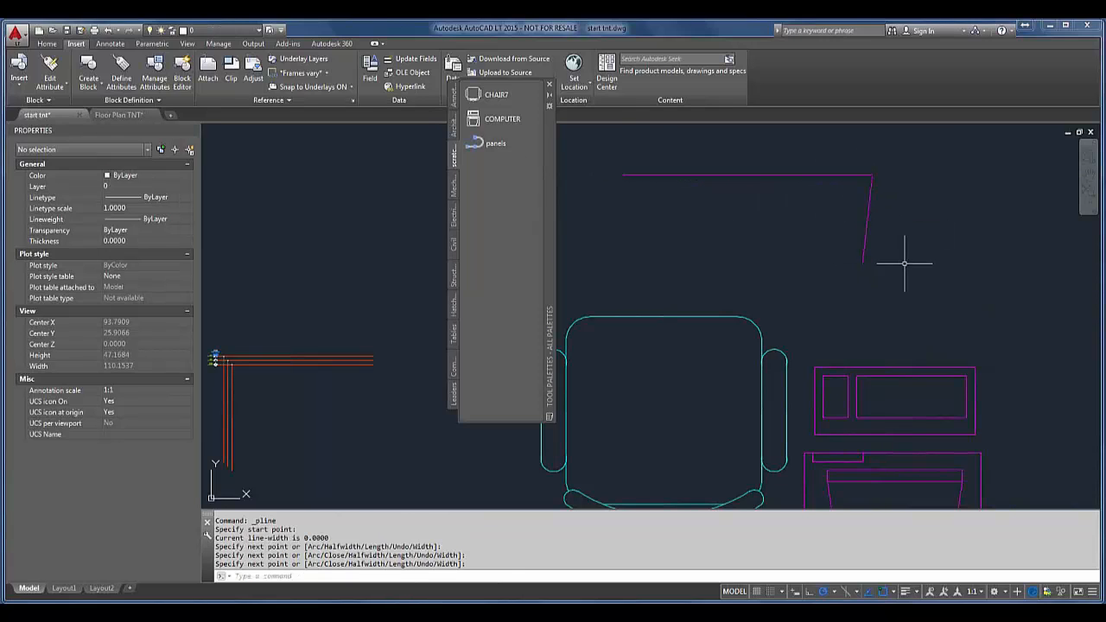
Step: Check the start tnt drawing's layer list for the layers of the inserted objects, and close the tool palettes
click(239, 30)
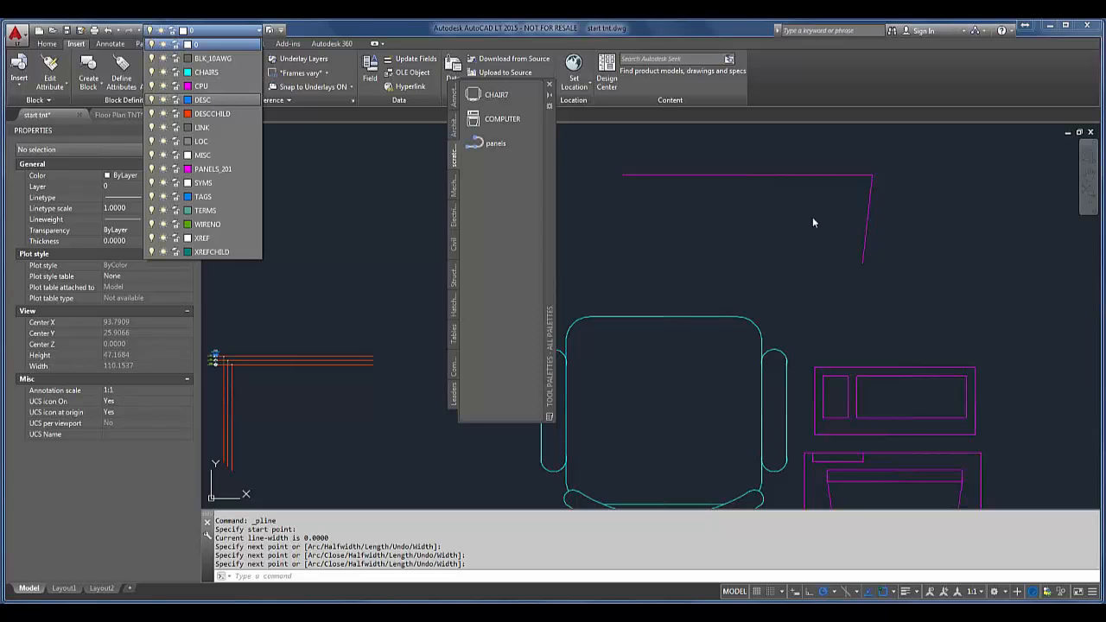
click(582, 189)
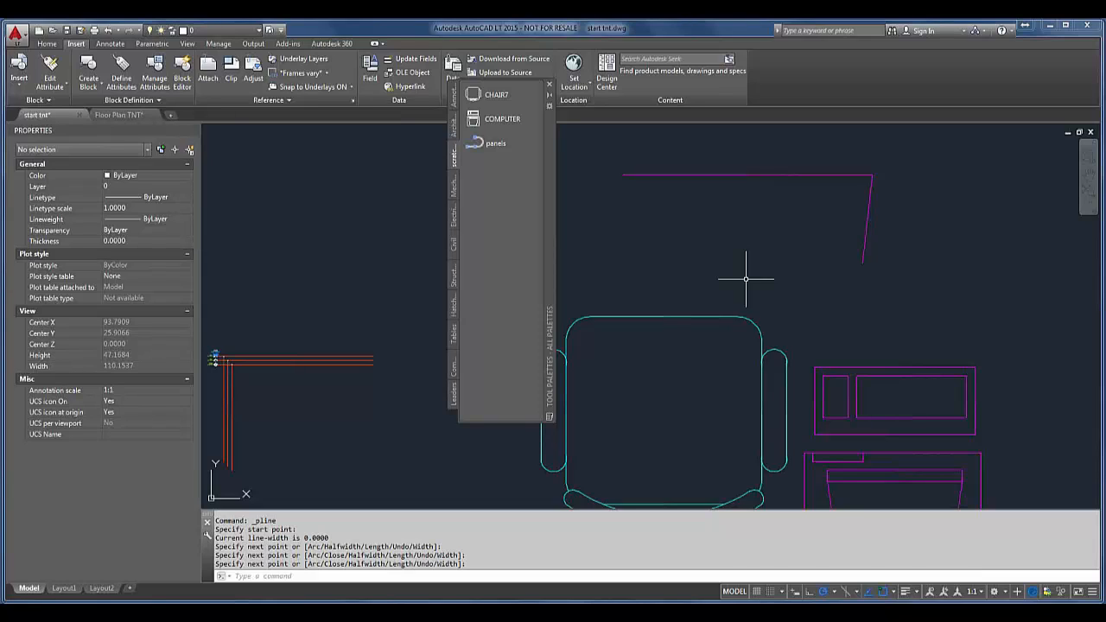
click(550, 87)
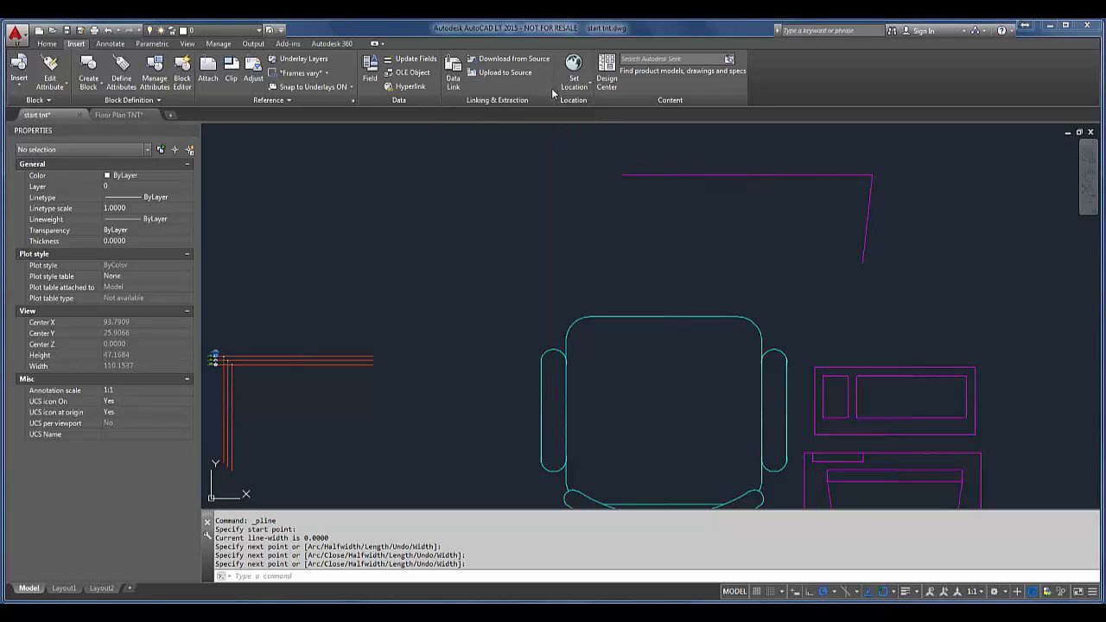
Step: Reopen the tool palettes, create a new empty palette named Fred, and close the tool palettes
click(187, 44)
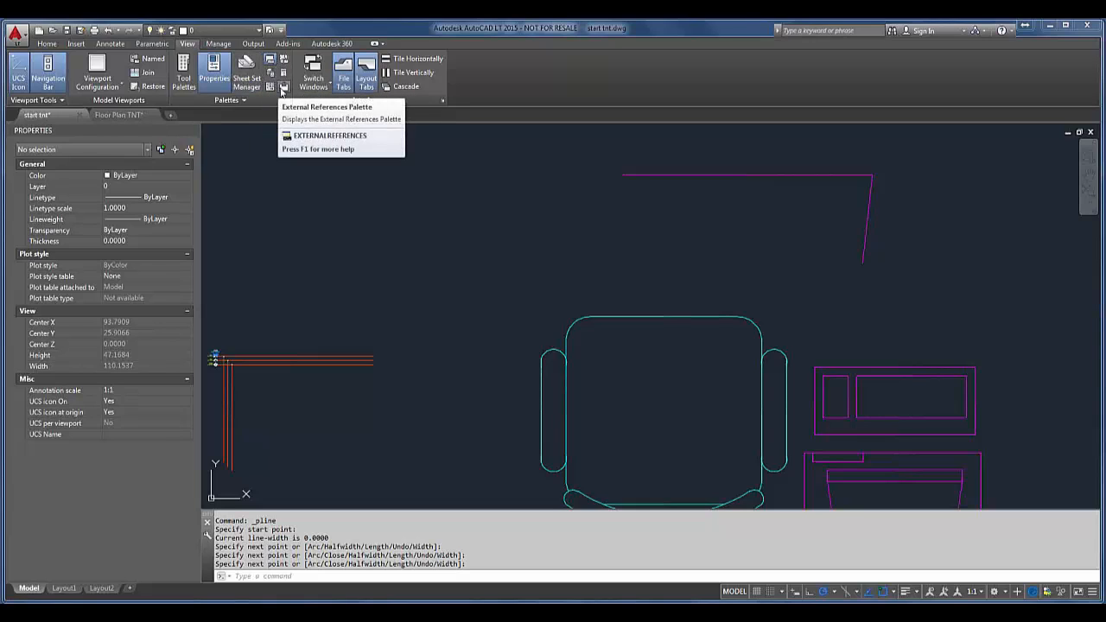
click(267, 99)
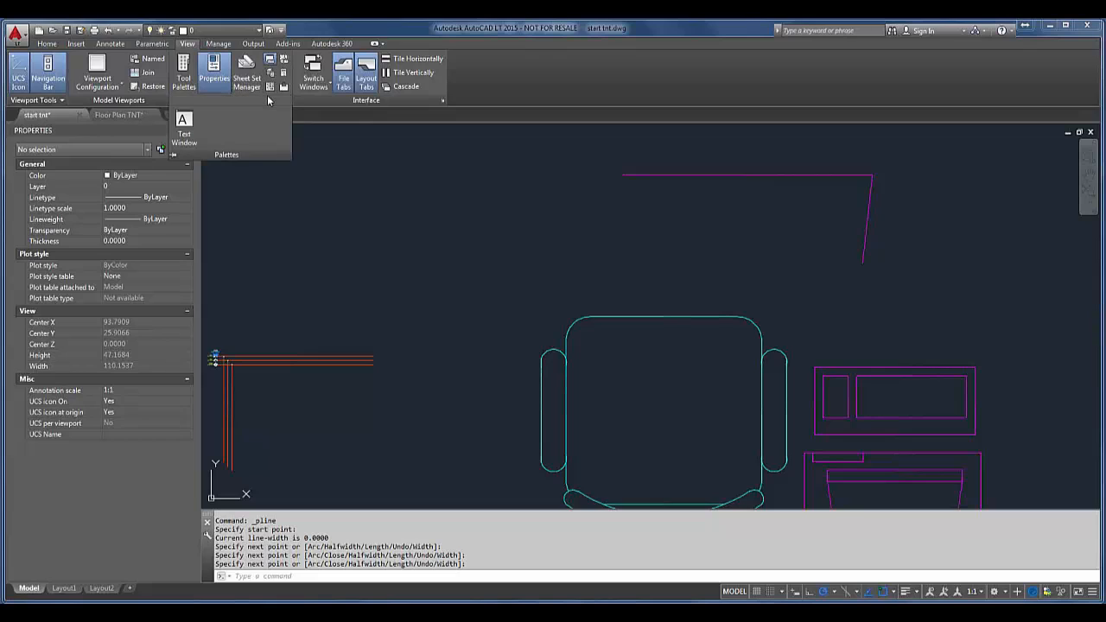
click(190, 79)
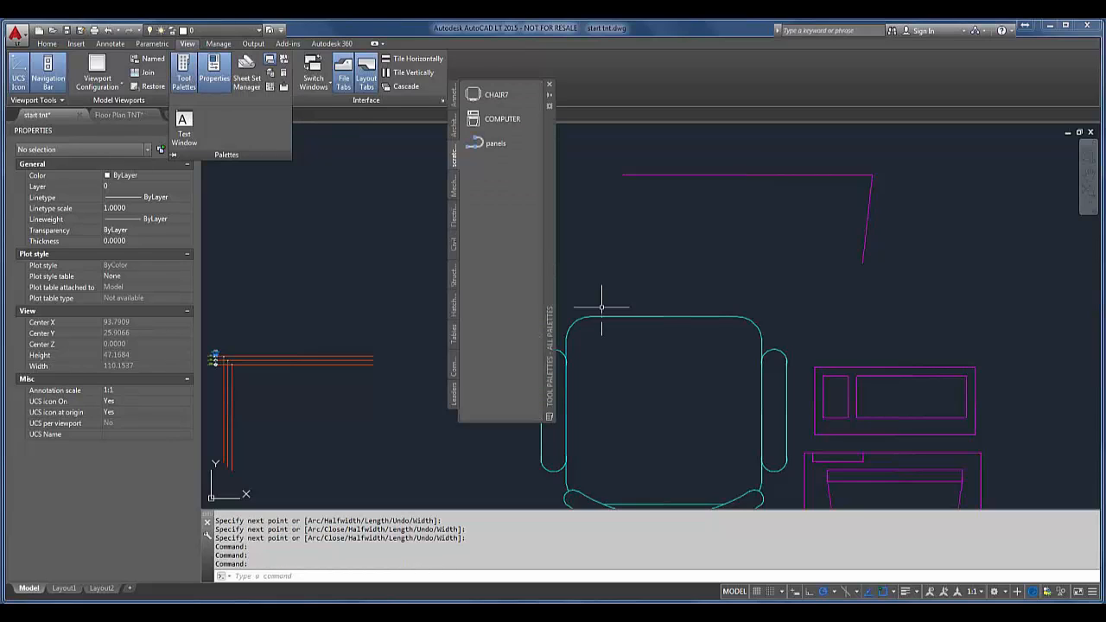
right_click(553, 229)
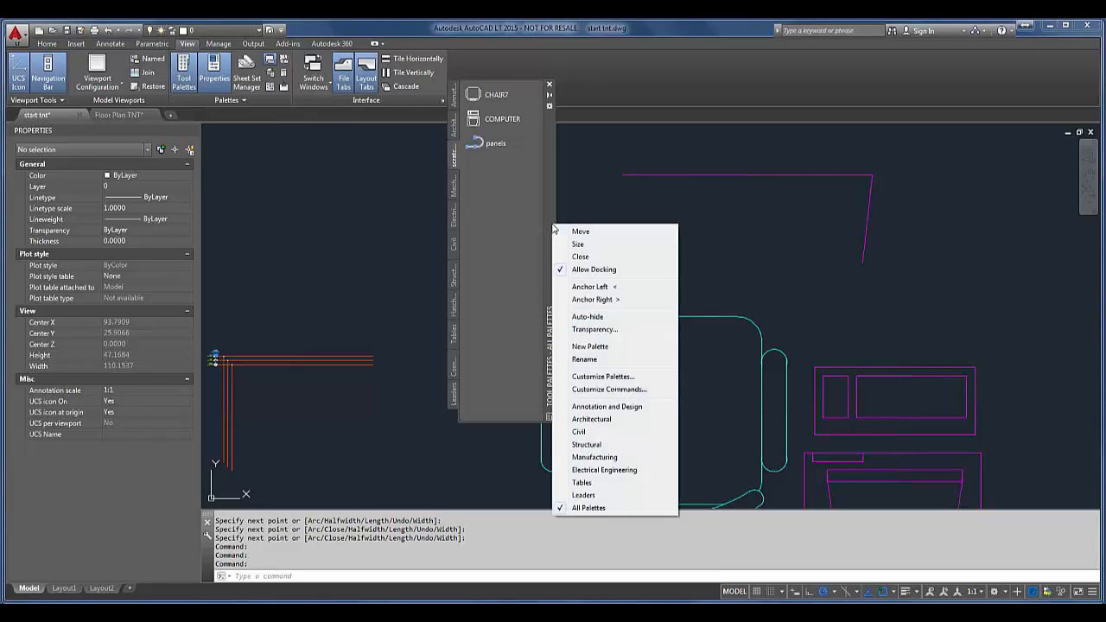
click(591, 345)
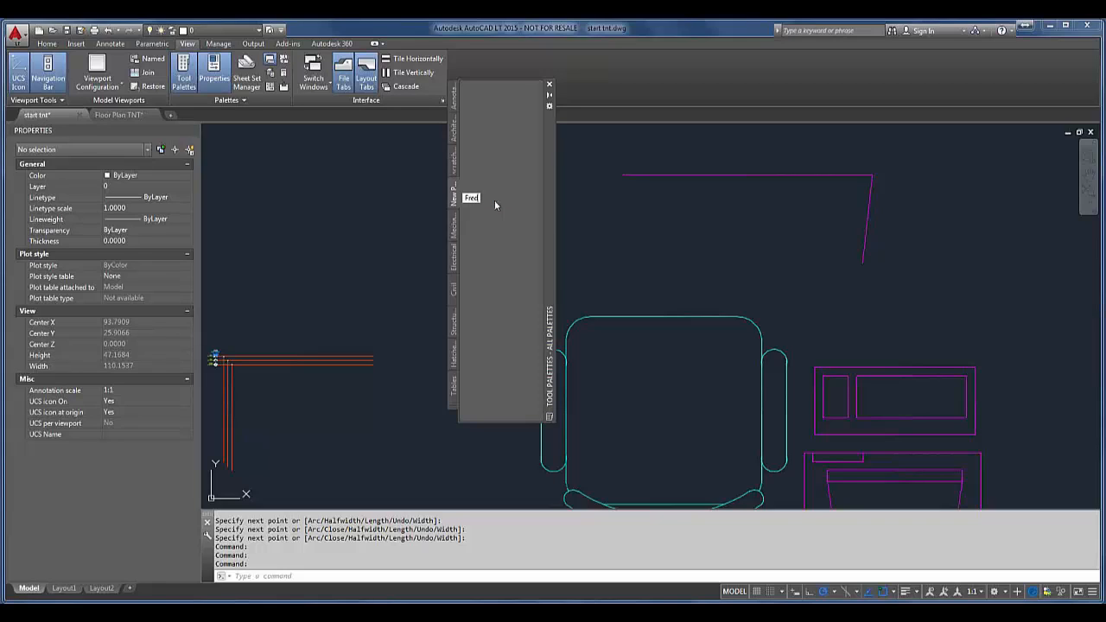
key(Return)
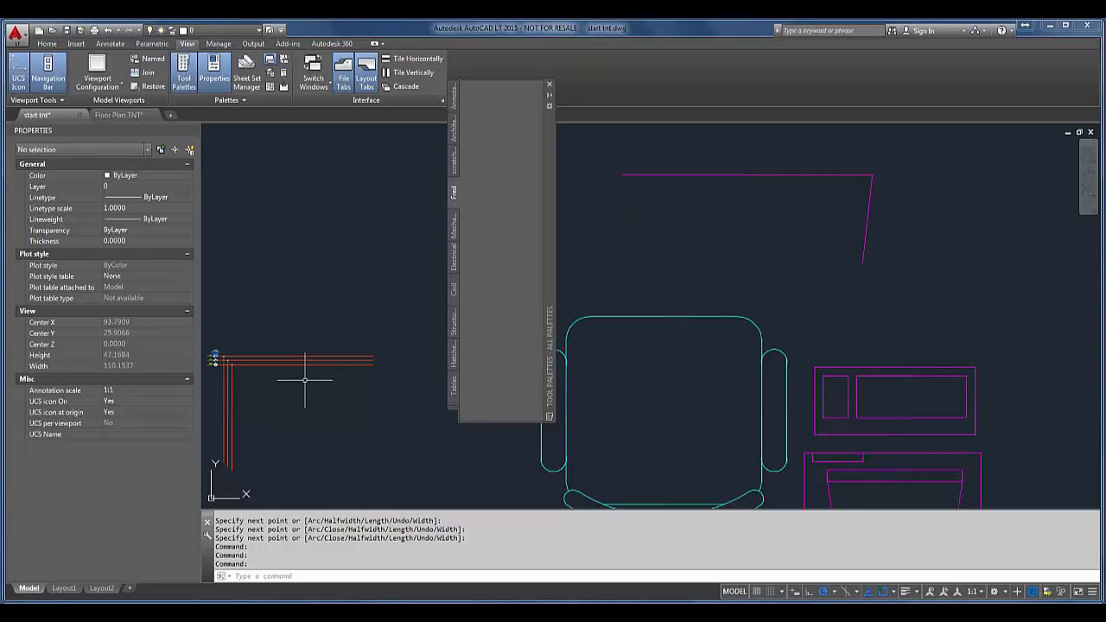
click(549, 85)
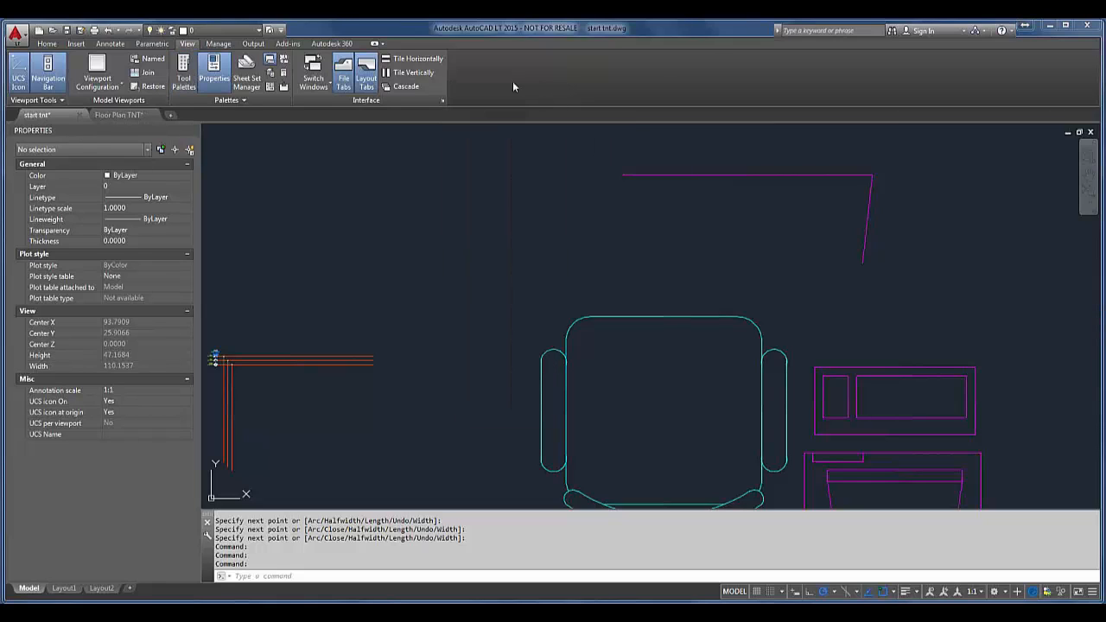
Step: Switch to the Floor Plan TNT drawing and examine the whole plan and its individual office areas
click(118, 115)
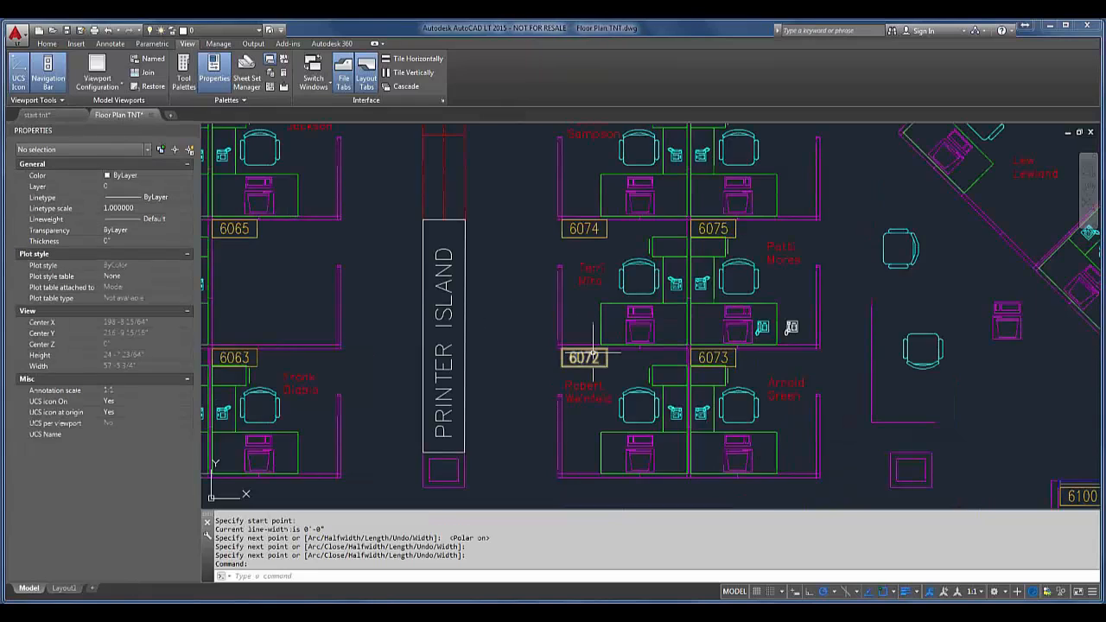
mouse_move(593, 353)
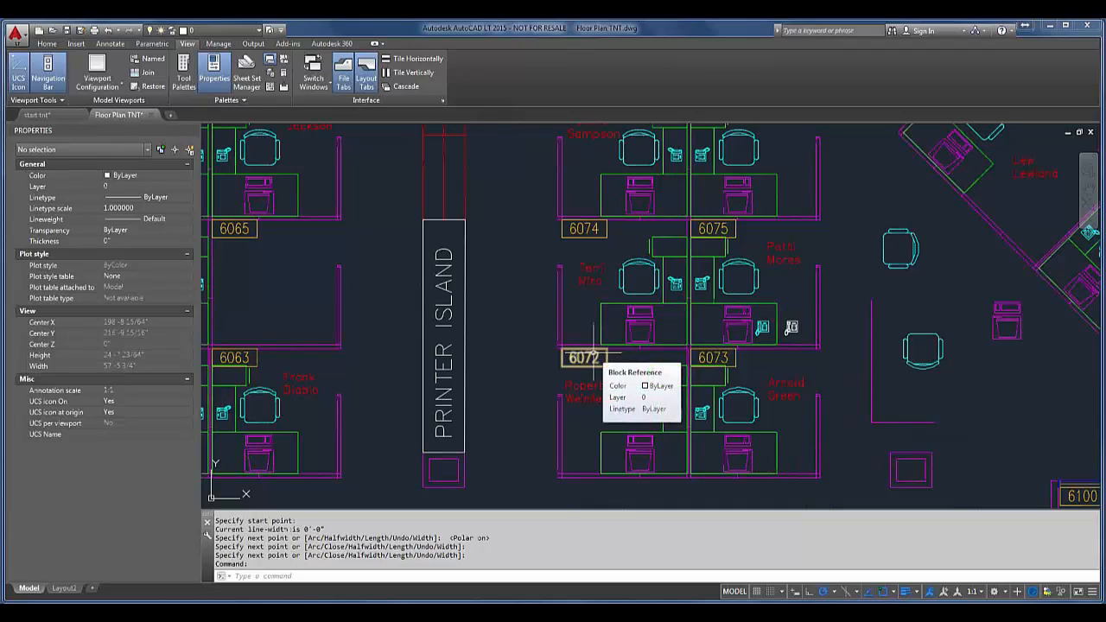
key(Escape)
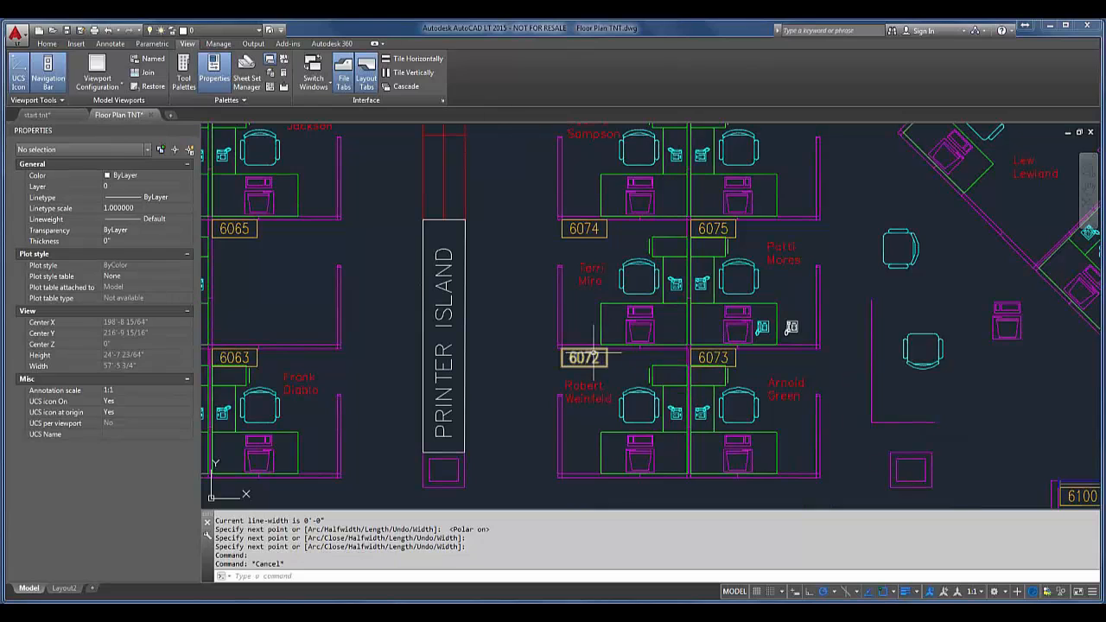
middle_click(609, 347)
middle_click(609, 347)
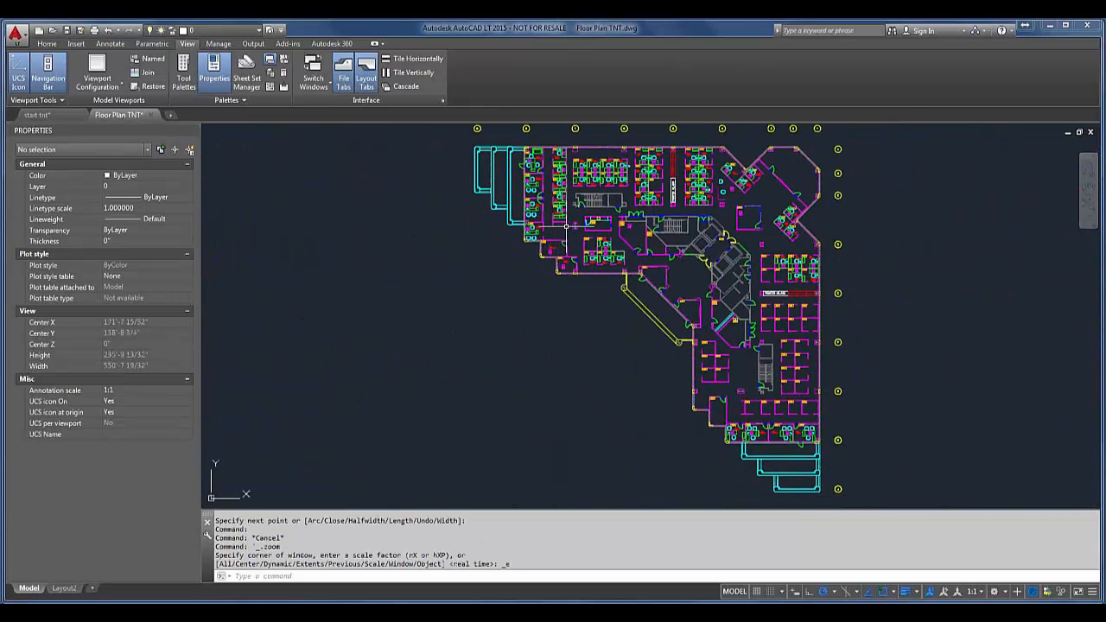
mouse_move(566, 226)
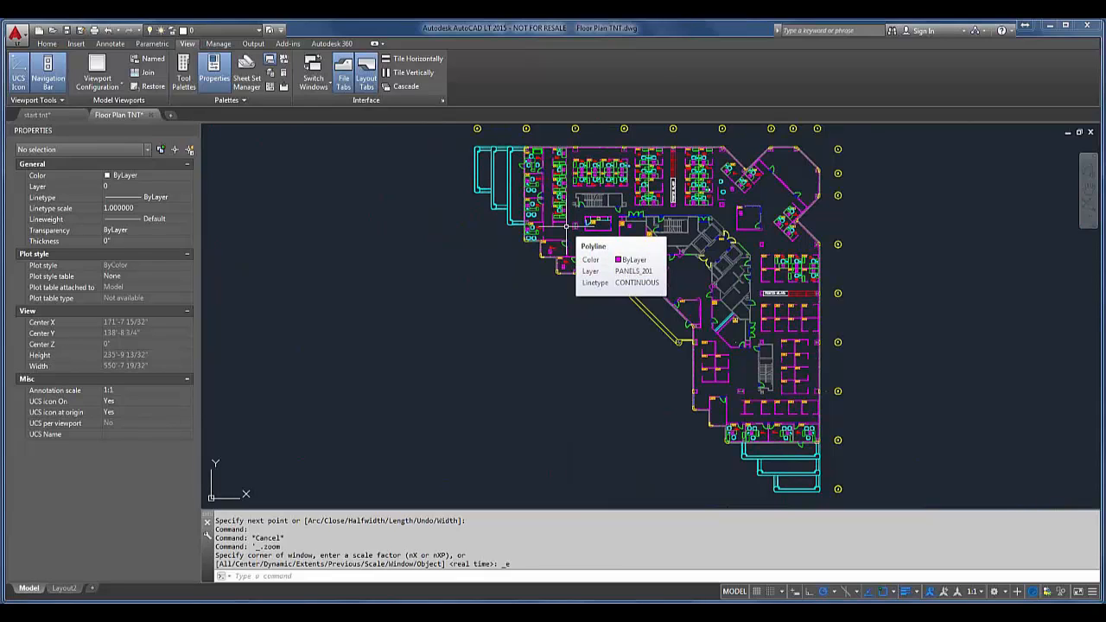
scroll(536, 164, up, 2)
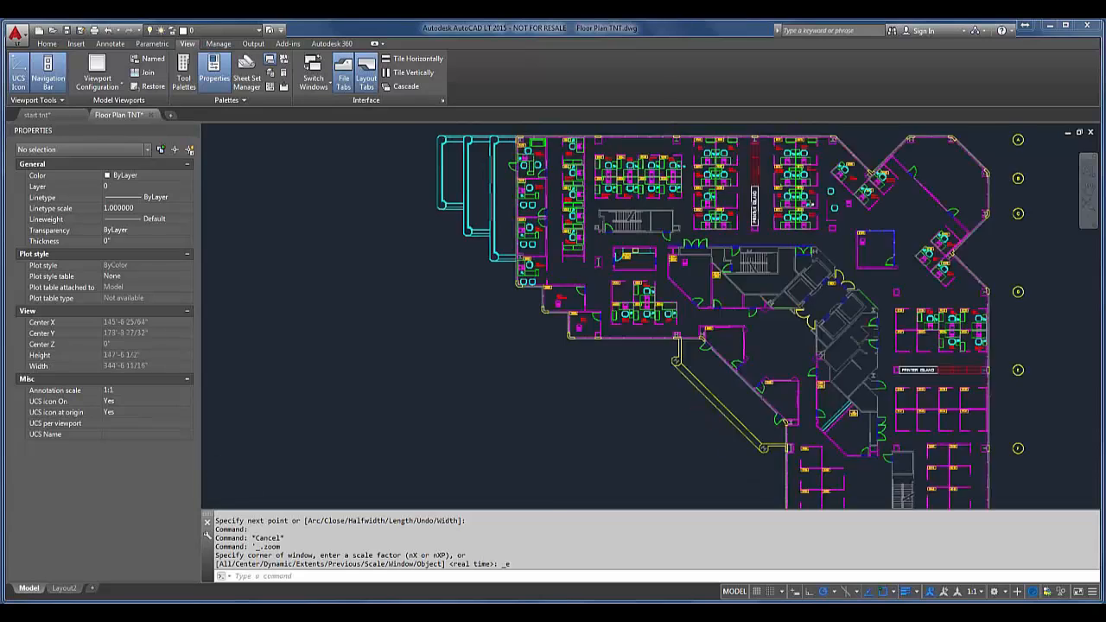
scroll(534, 165, up, 6)
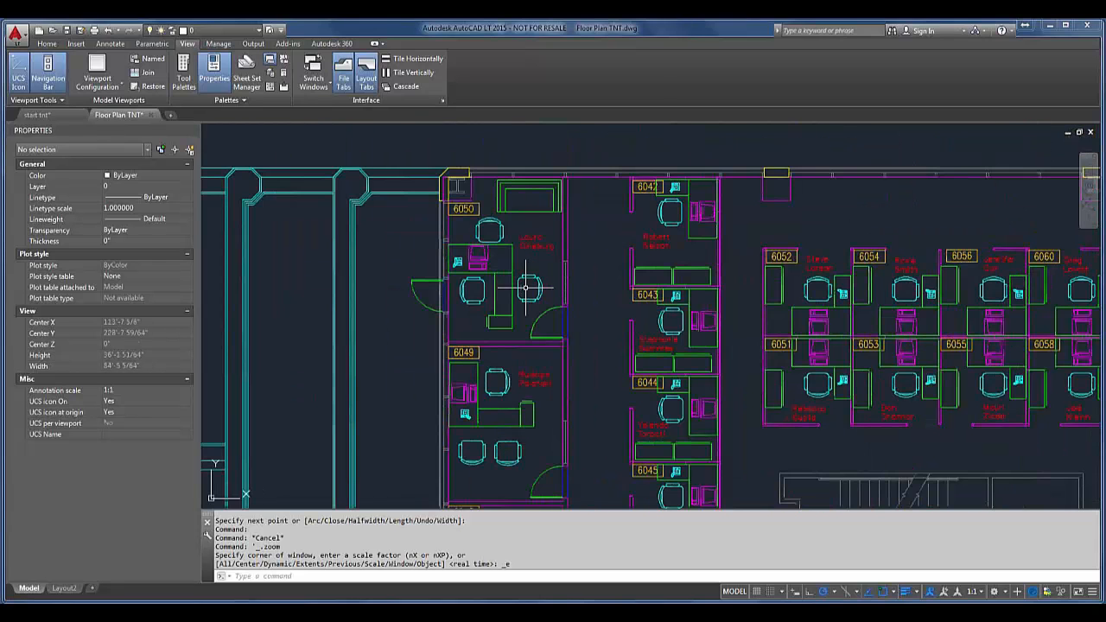
scroll(525, 287, down, 12)
scroll(645, 387, up, 2)
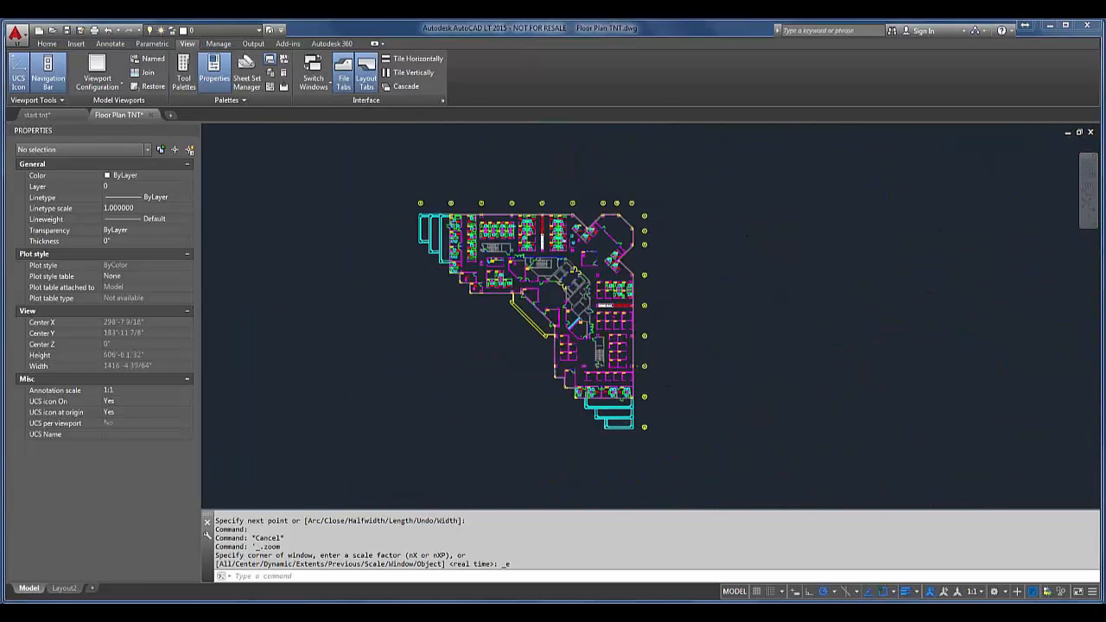
scroll(633, 385, up, 8)
scroll(600, 375, down, 6)
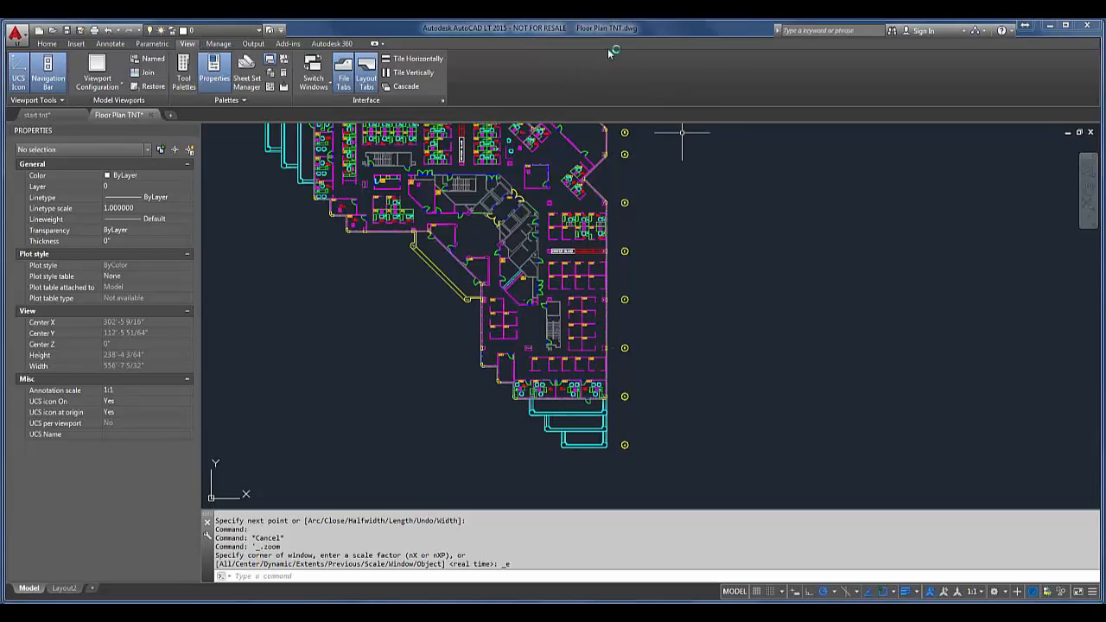
Step: Turn on the hidden Views panel for the View ribbon and check which panels are shown
right_click(607, 62)
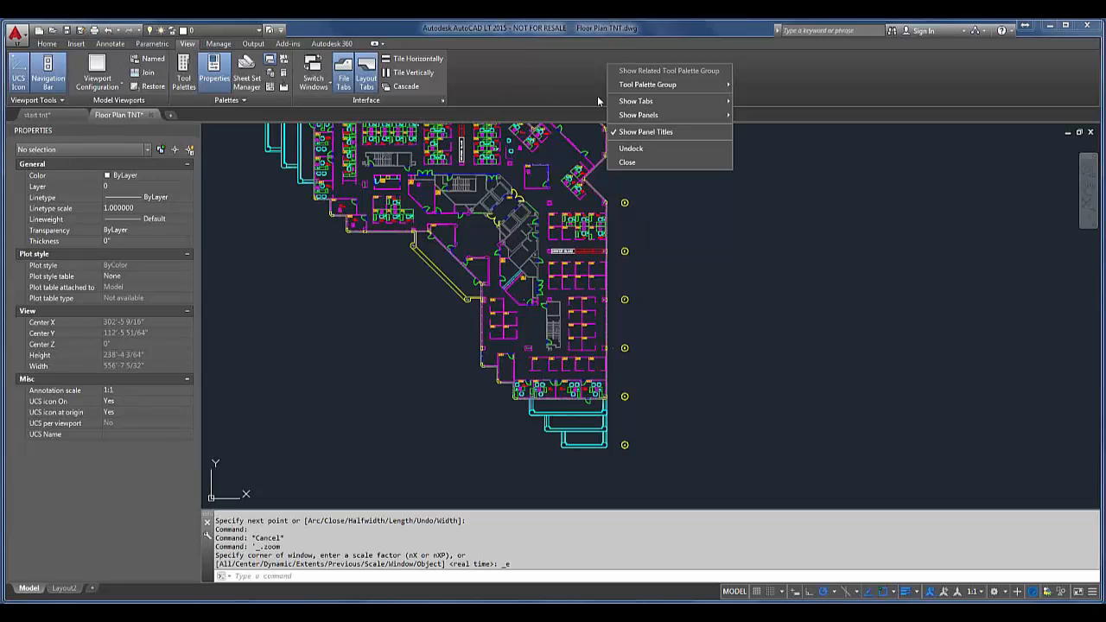
mouse_move(659, 115)
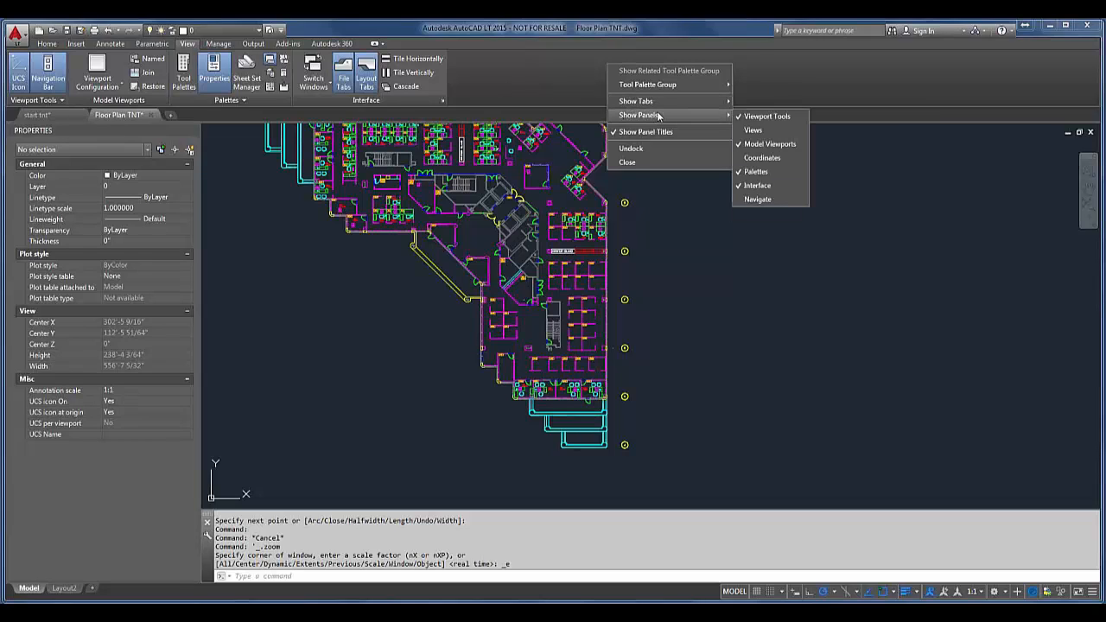
click(753, 131)
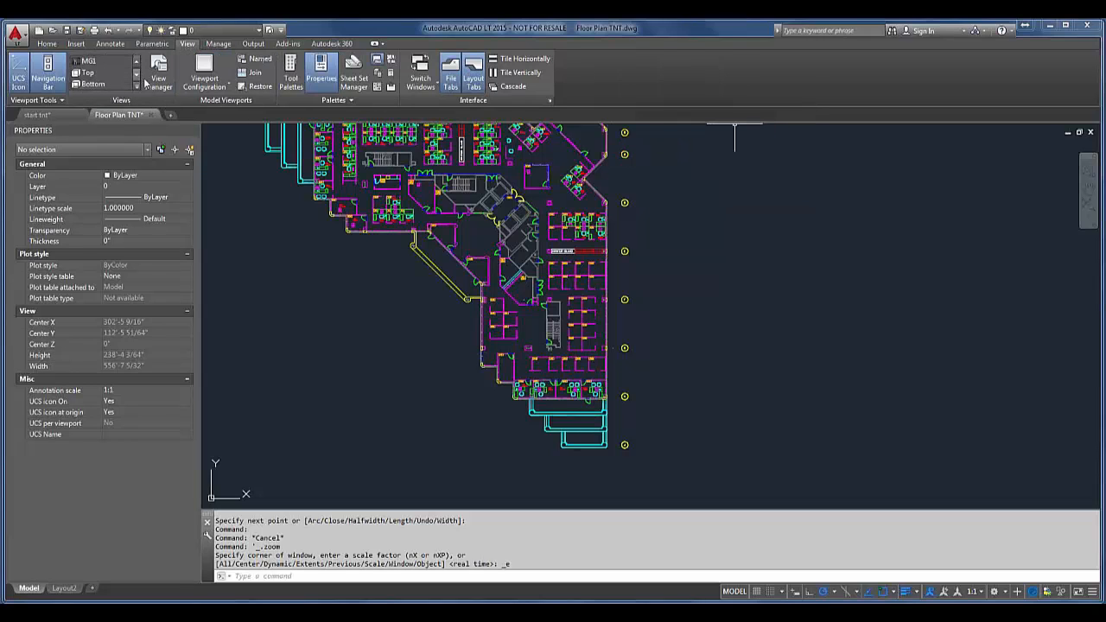
right_click(682, 95)
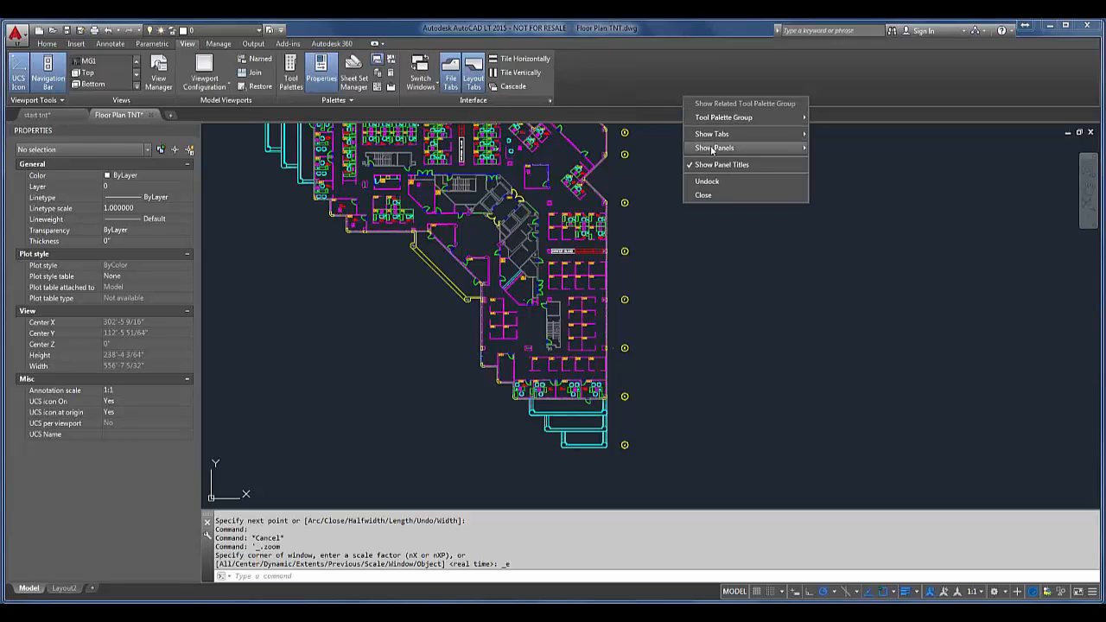
mouse_move(712, 150)
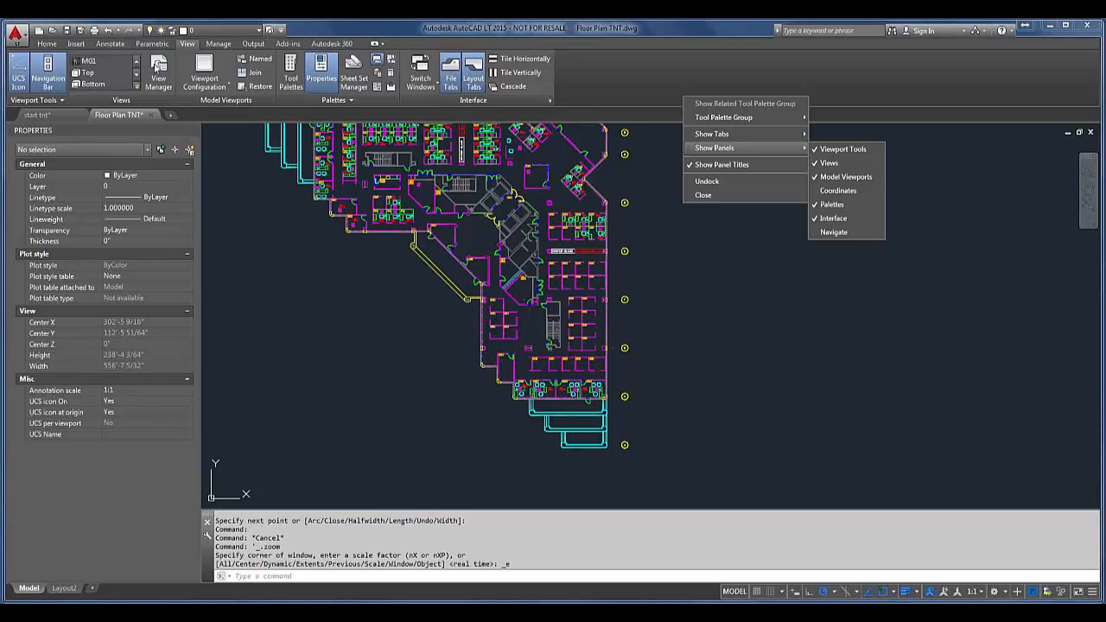
Step: Create a new named view called v1 in the View Manager with its boundary set to Define window
click(156, 69)
click(157, 69)
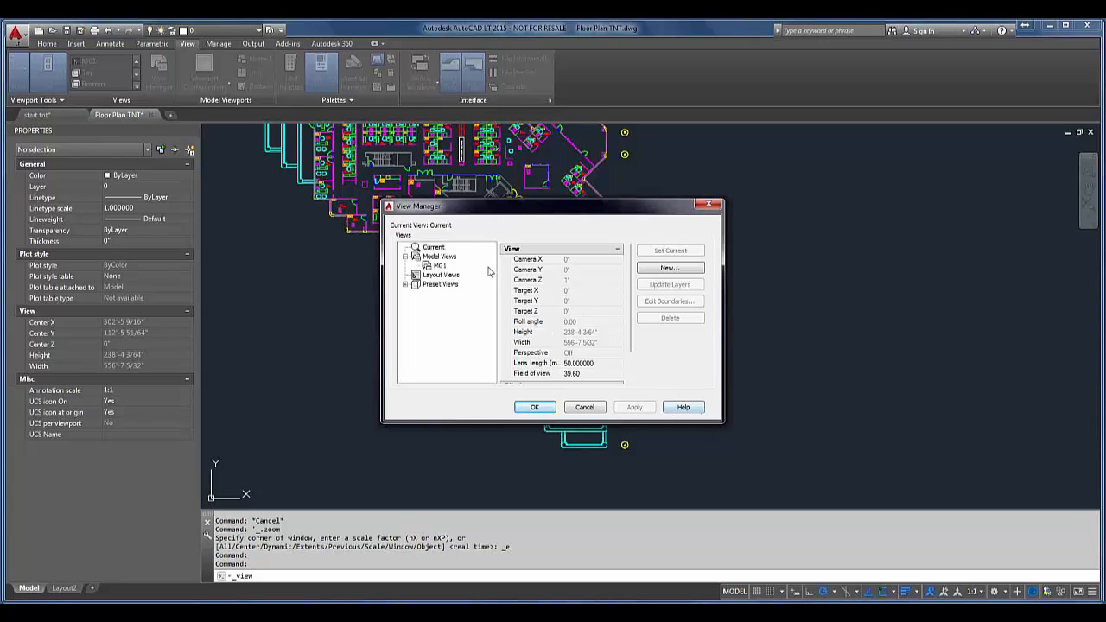
click(701, 269)
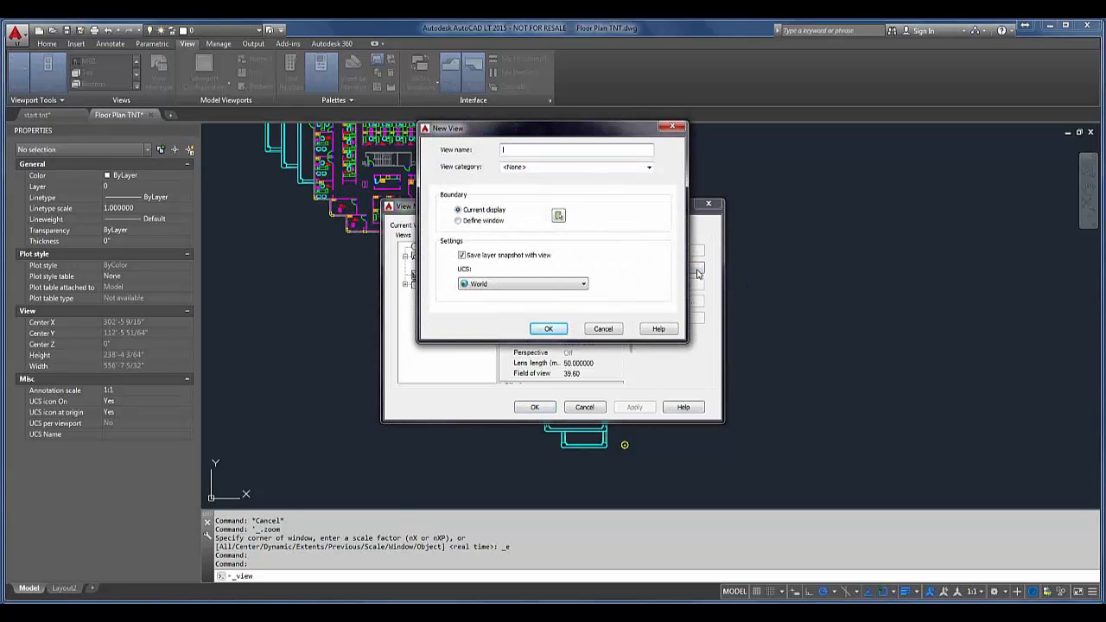
text(y)
click(458, 221)
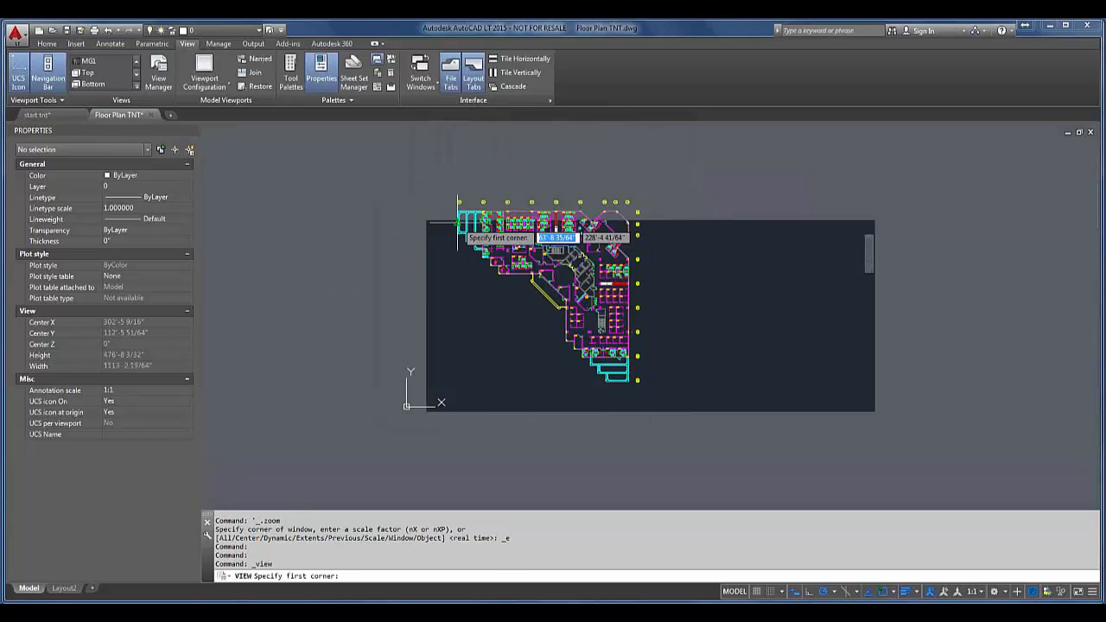
Step: Window office 6050 as the boundary of view v1, and save the view to the drawing
scroll(462, 223, up, 4)
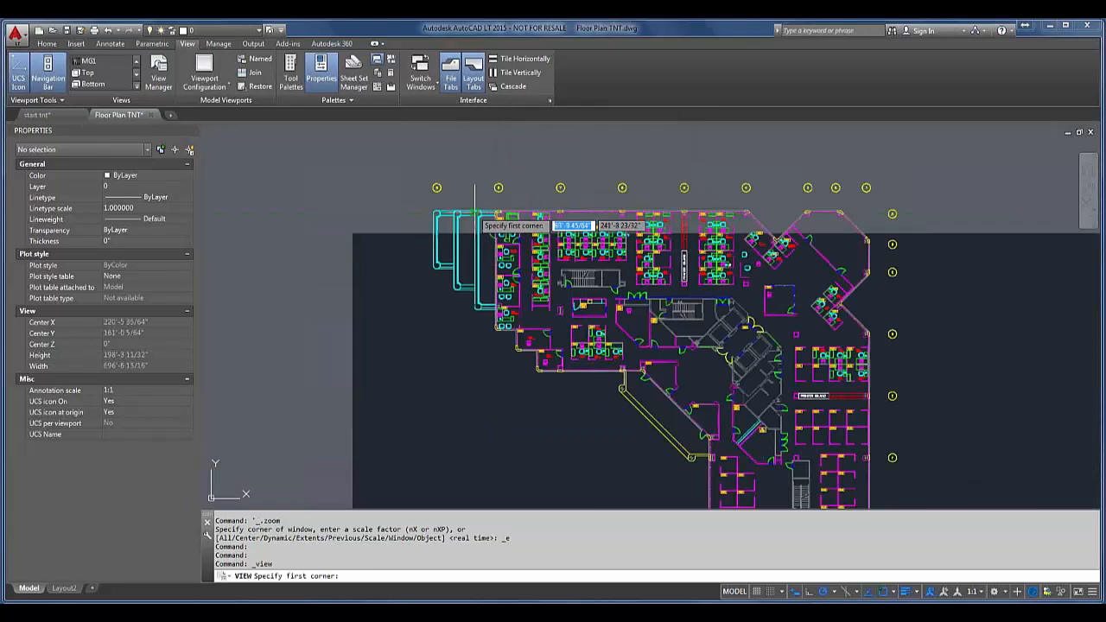
scroll(474, 223, up, 4)
click(516, 207)
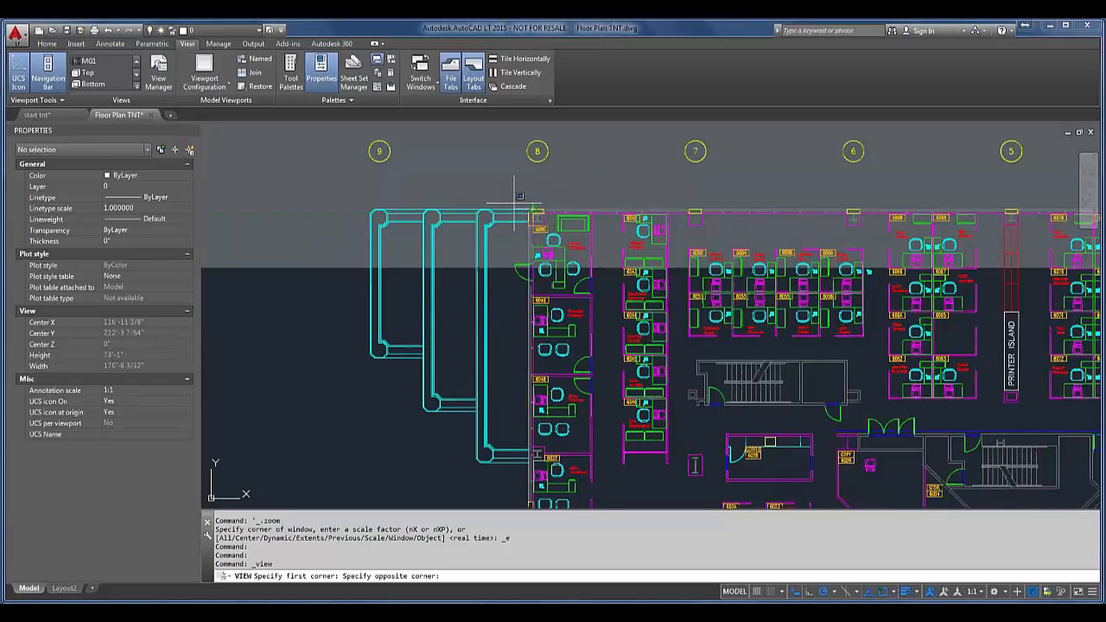
click(591, 295)
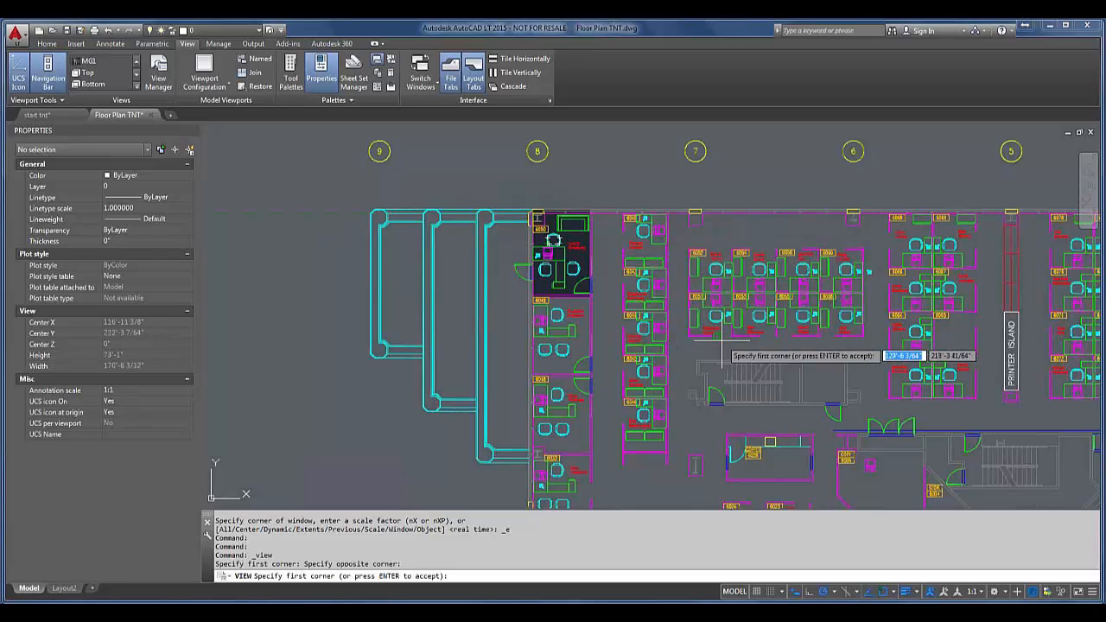
key(Return)
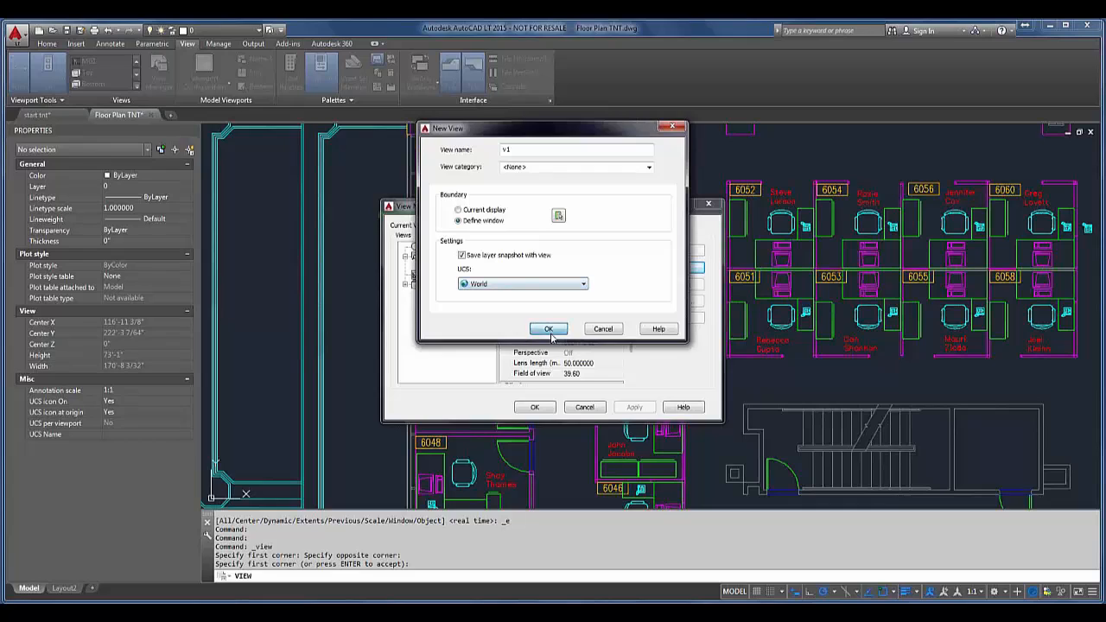
click(549, 329)
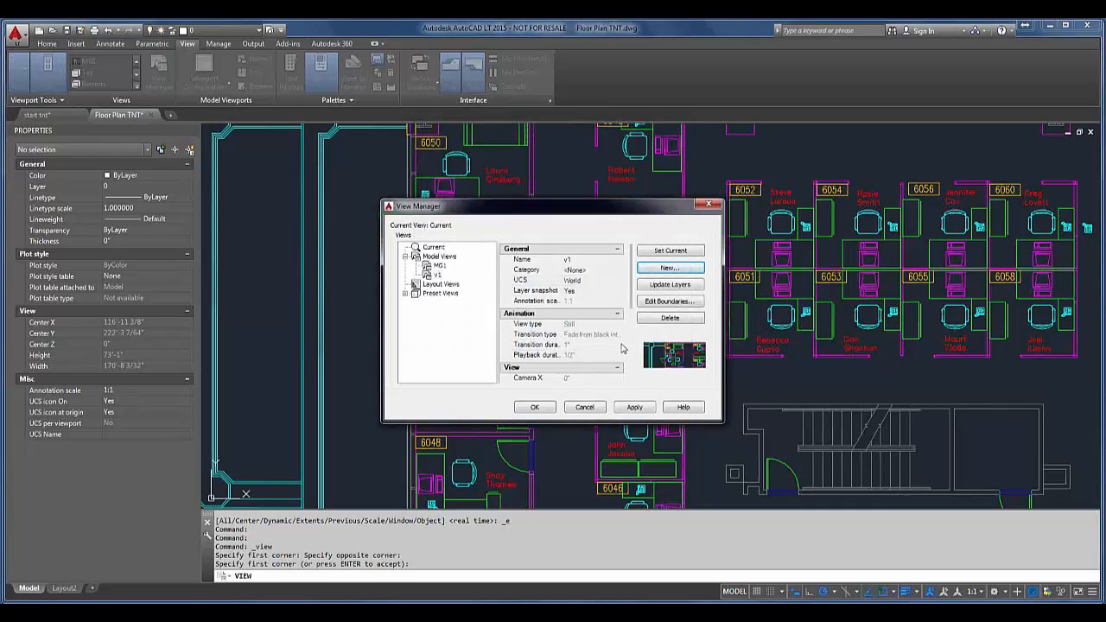
click(633, 407)
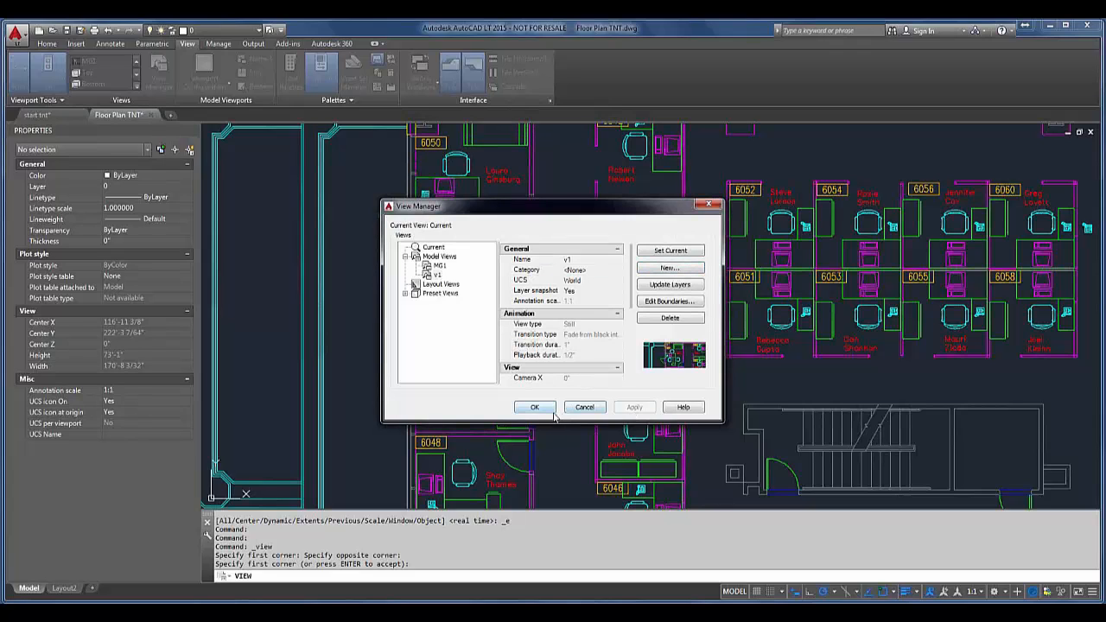
click(535, 407)
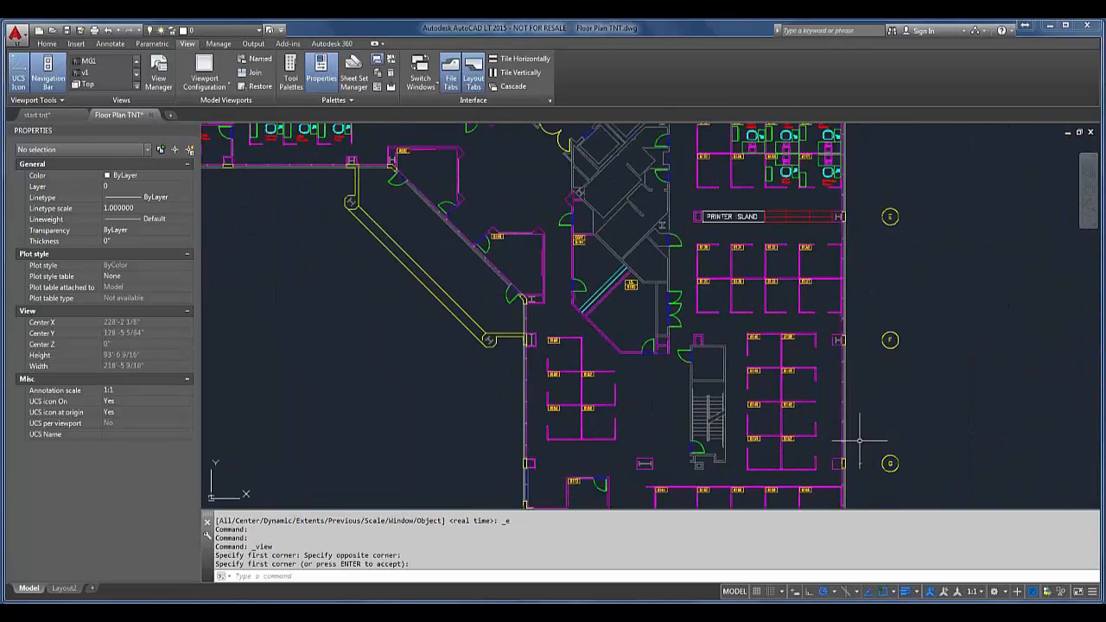
Step: Save a new named view v2 with the Window option of the command-line -VIEW command, windowing office 6150
scroll(769, 350, up, 6)
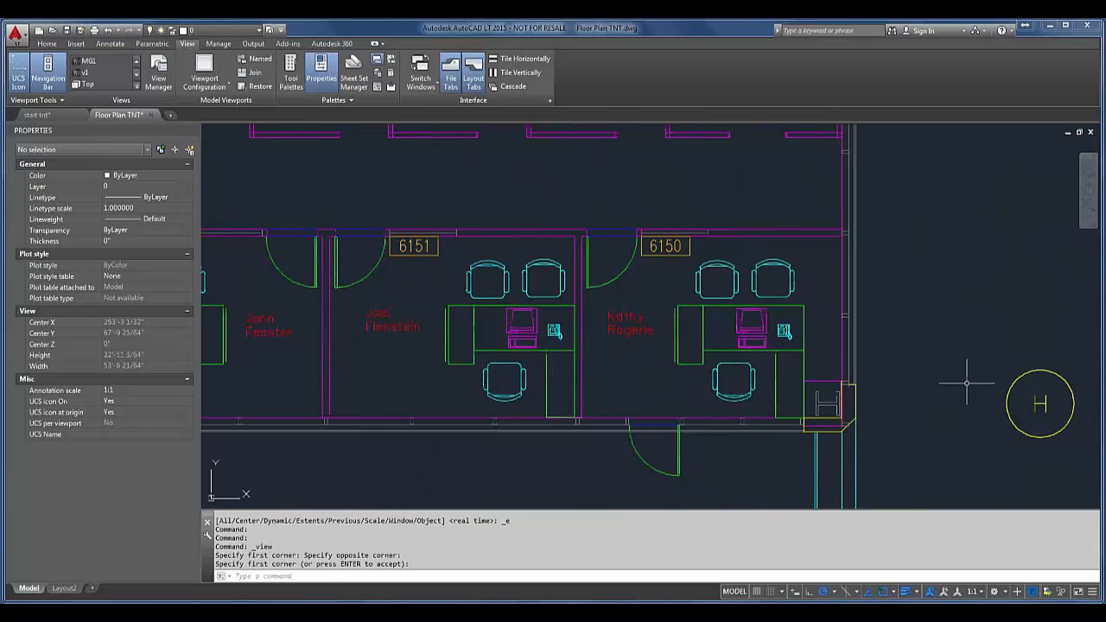
text(-v)
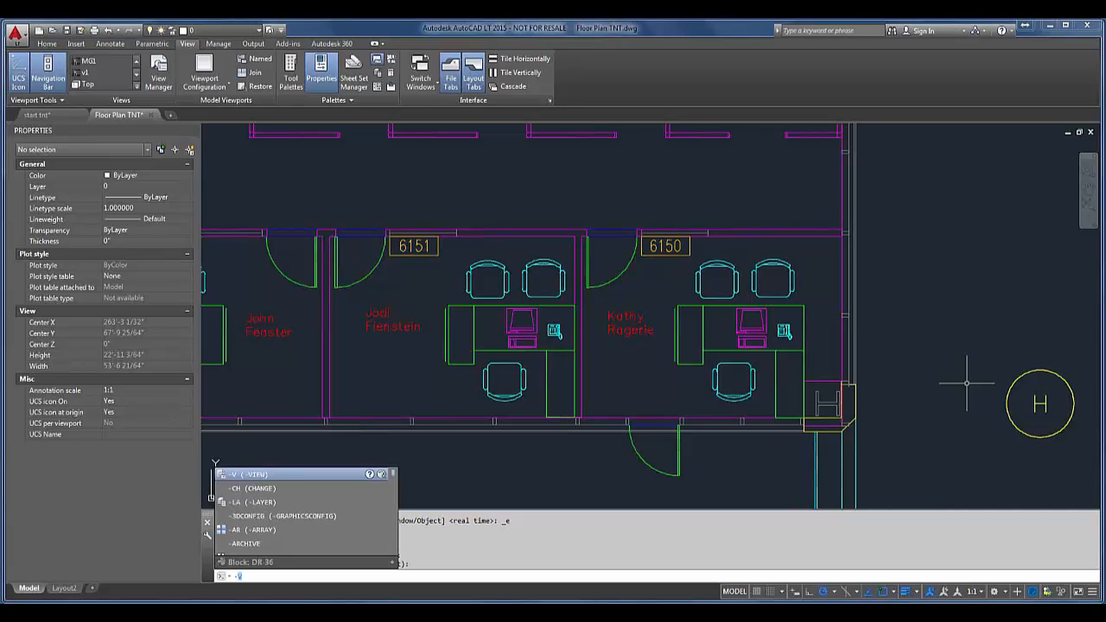
text(v)
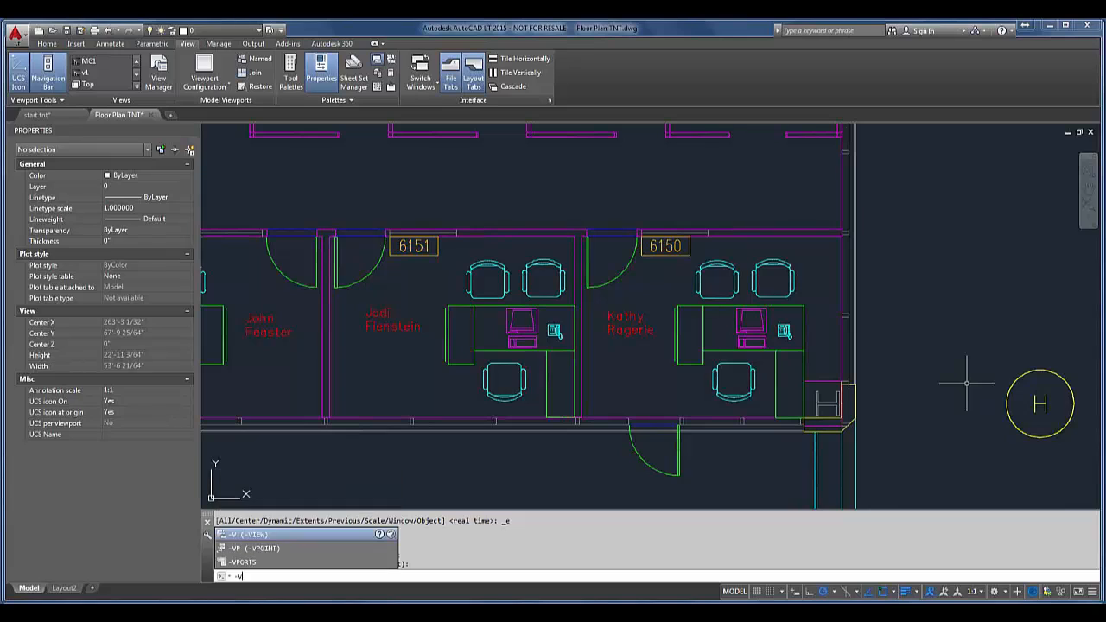
key(Return)
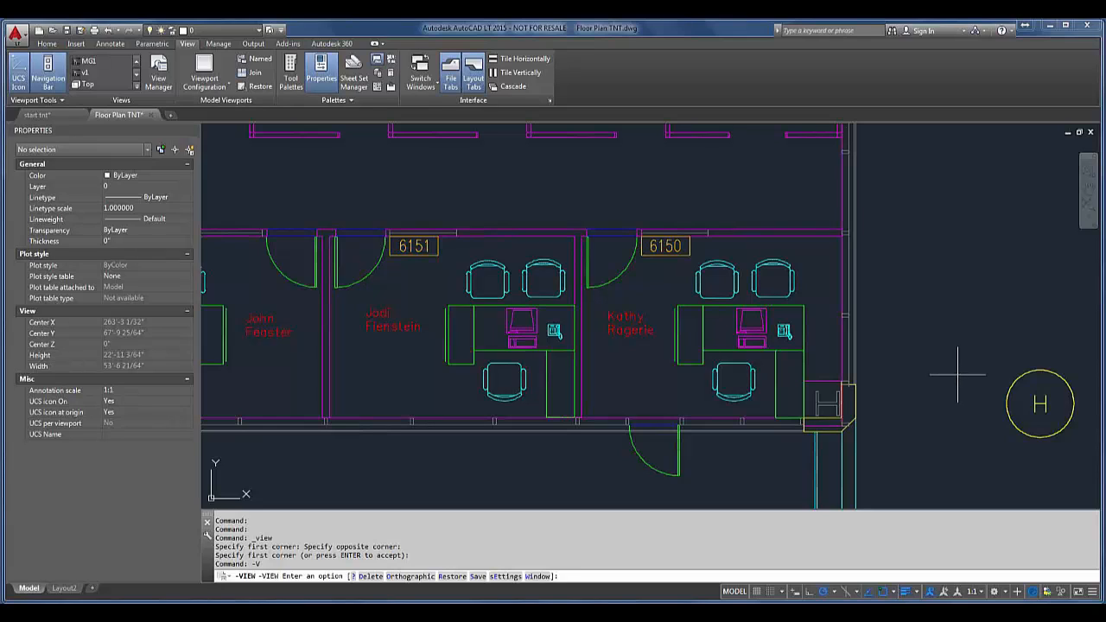
key(Return)
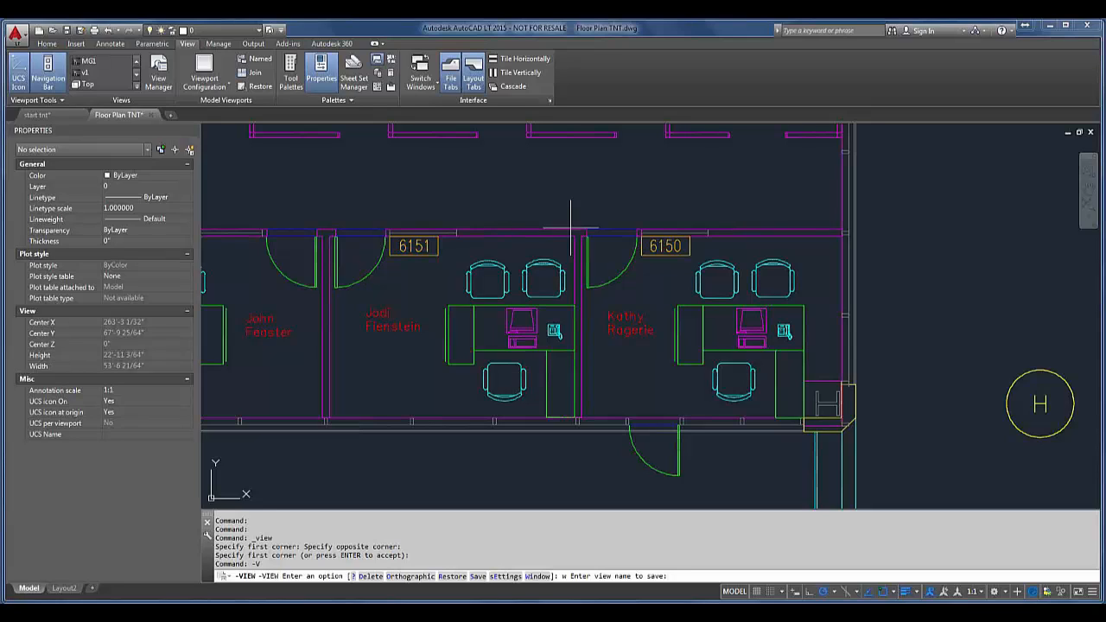
text(v2)
key(Return)
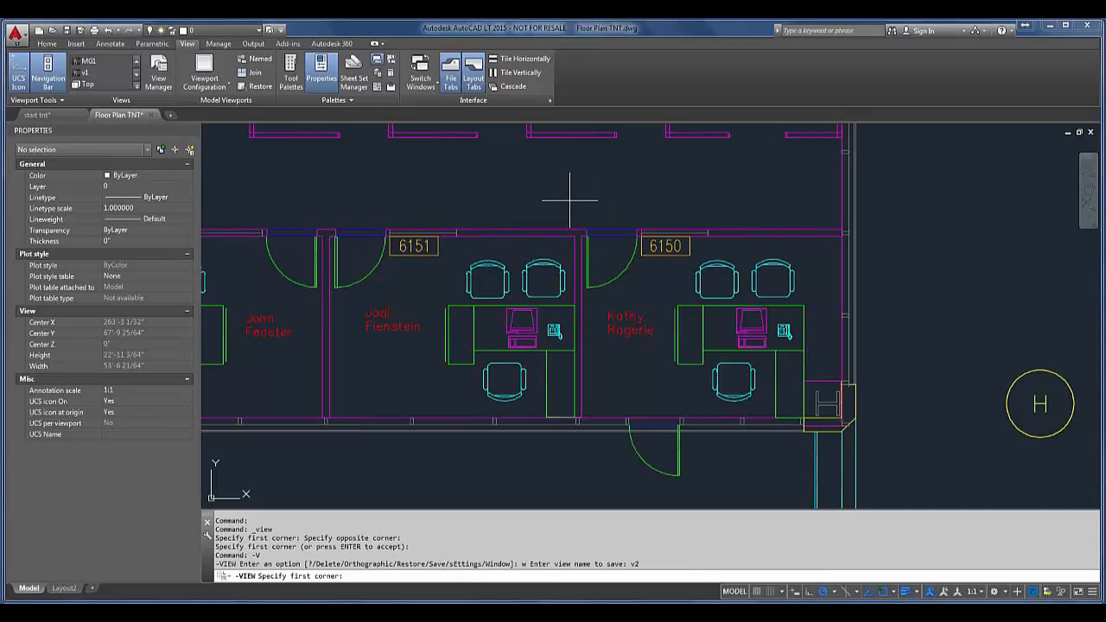
click(562, 216)
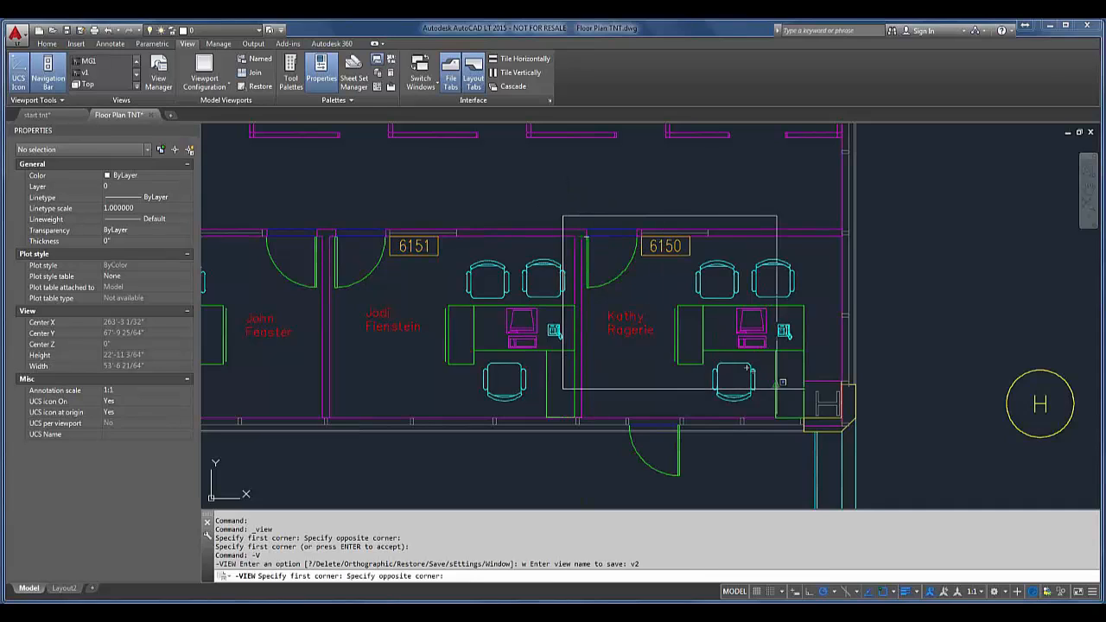
click(839, 438)
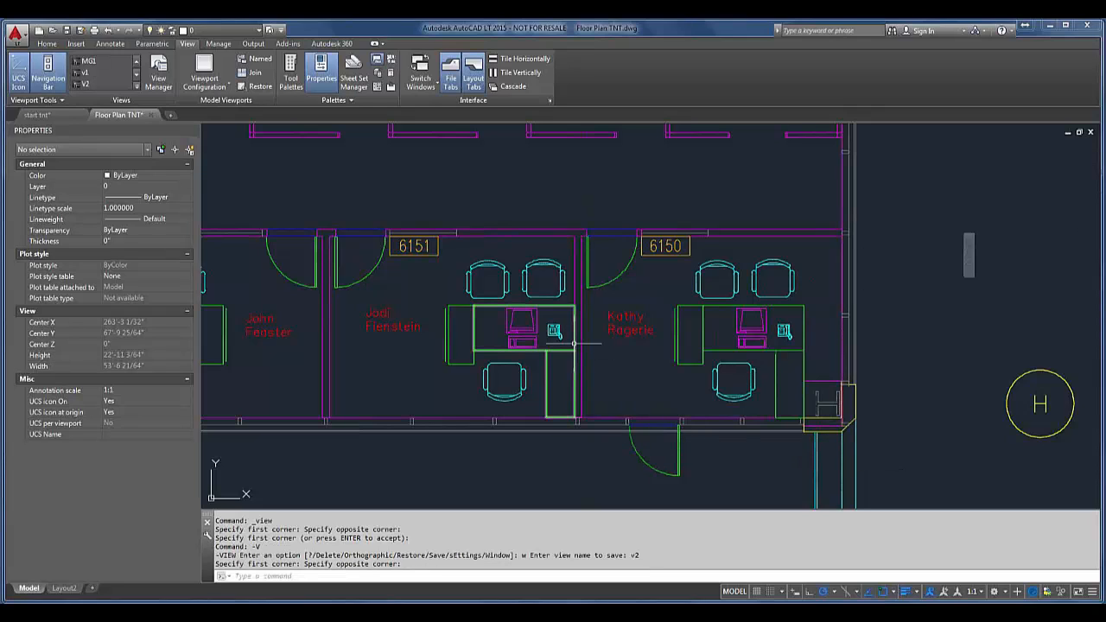
Step: Zoom to the drawing extents and restore named view v1 with the command-line -VIEW command
middle_click(615, 257)
middle_click(614, 257)
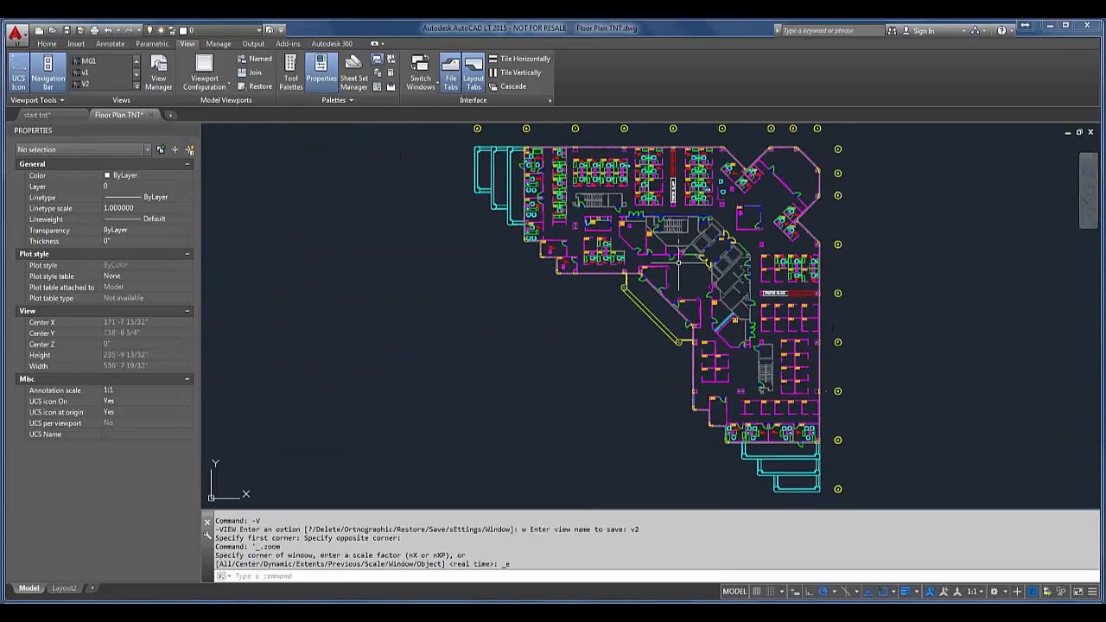
text(-V)
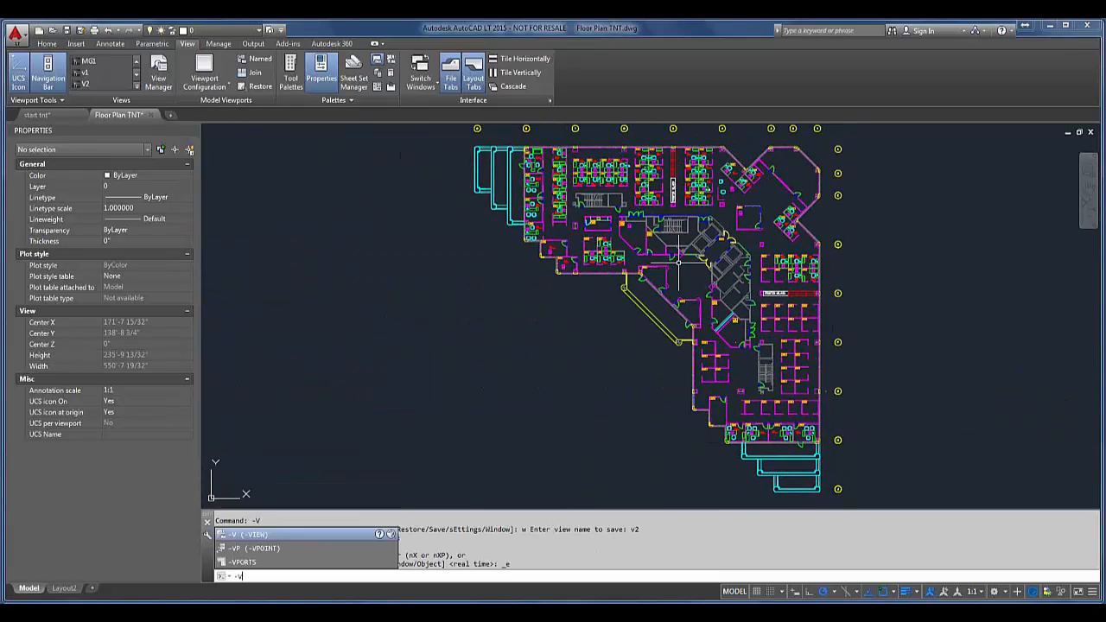
text(r)
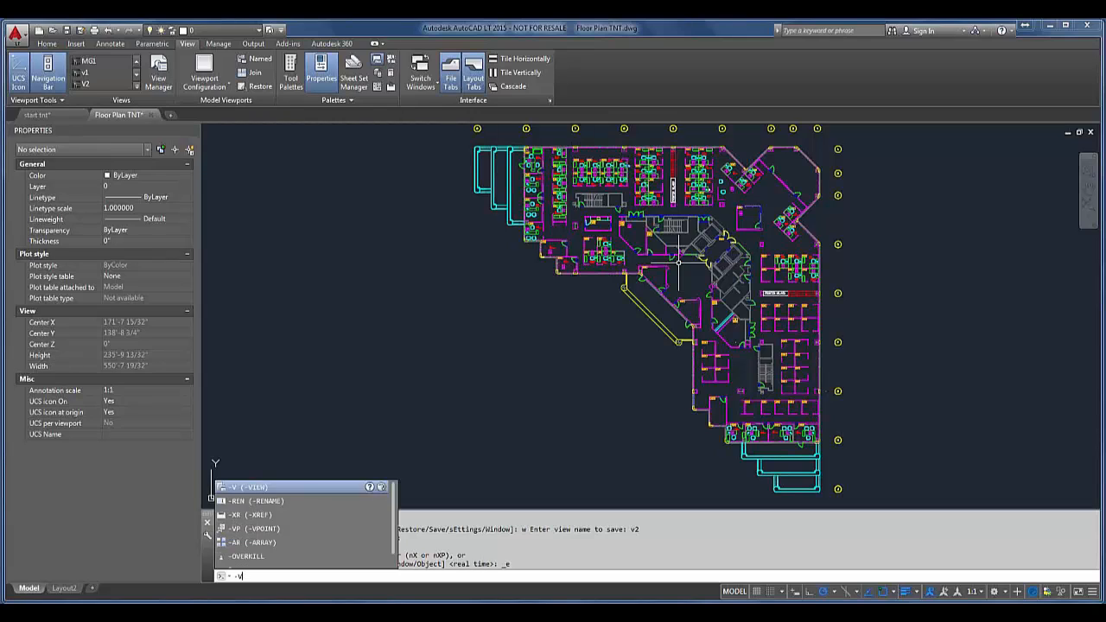
key(Return)
text(r)
key(Return)
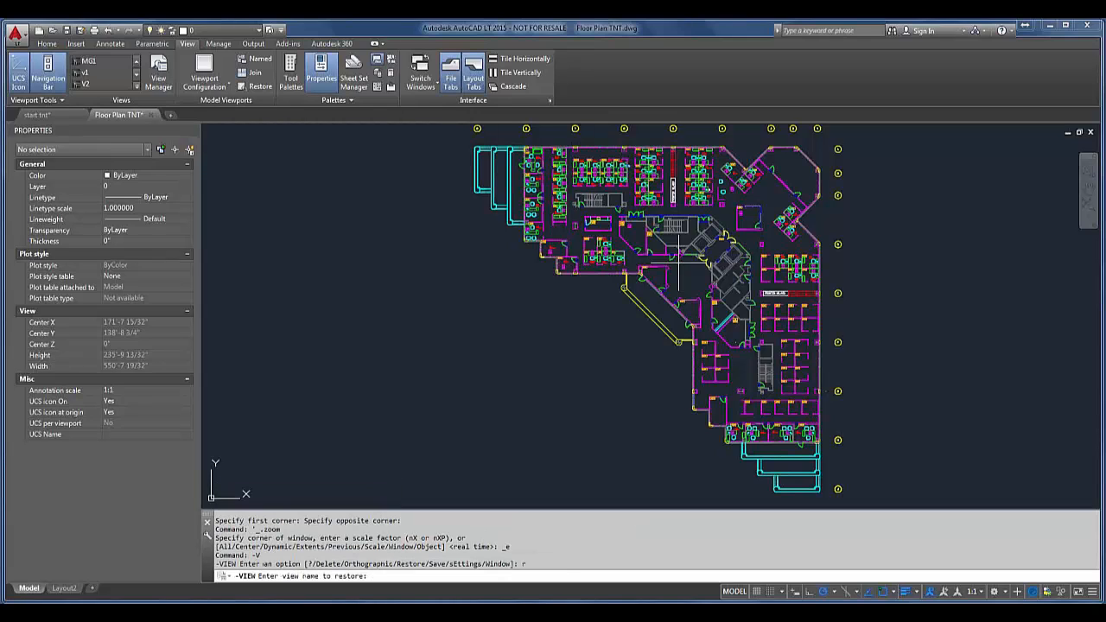
text(v1)
key(Return)
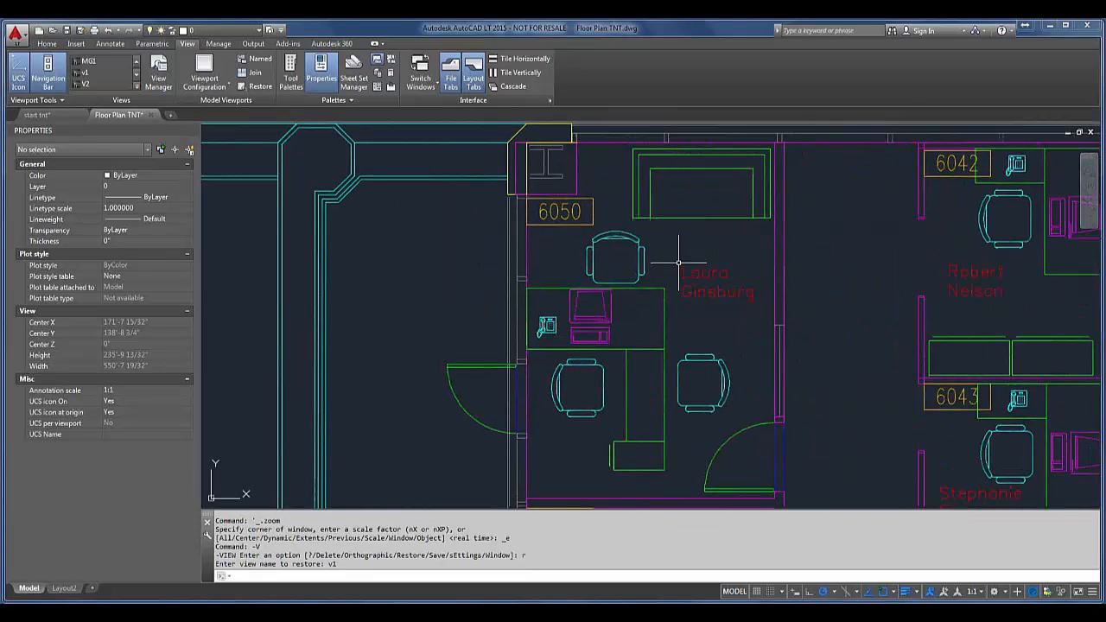
Step: Restore named view v2 with the command-line -VIEW command
text(-V)
key(Return)
text(r)
key(Return)
text(v2)
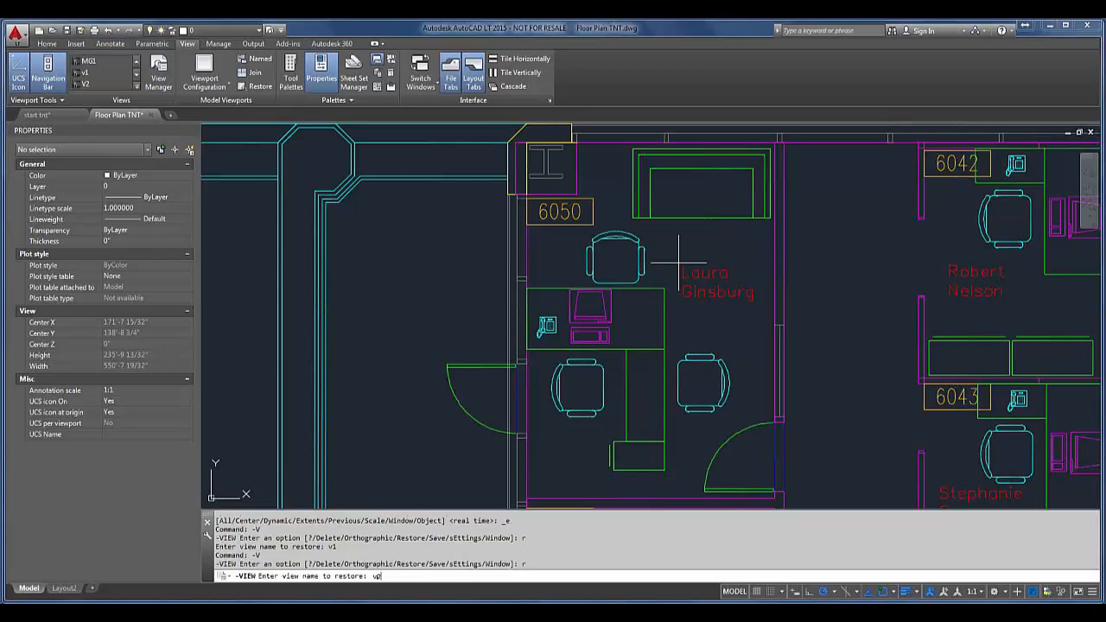
key(Return)
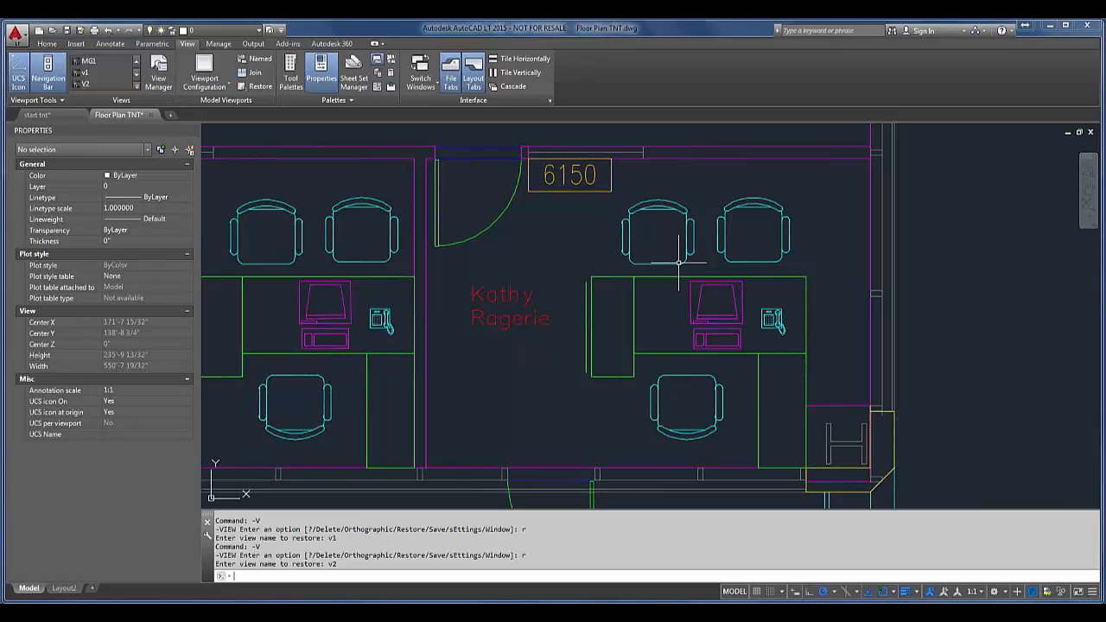
Step: Make EMPLOYEE the current layer
click(255, 30)
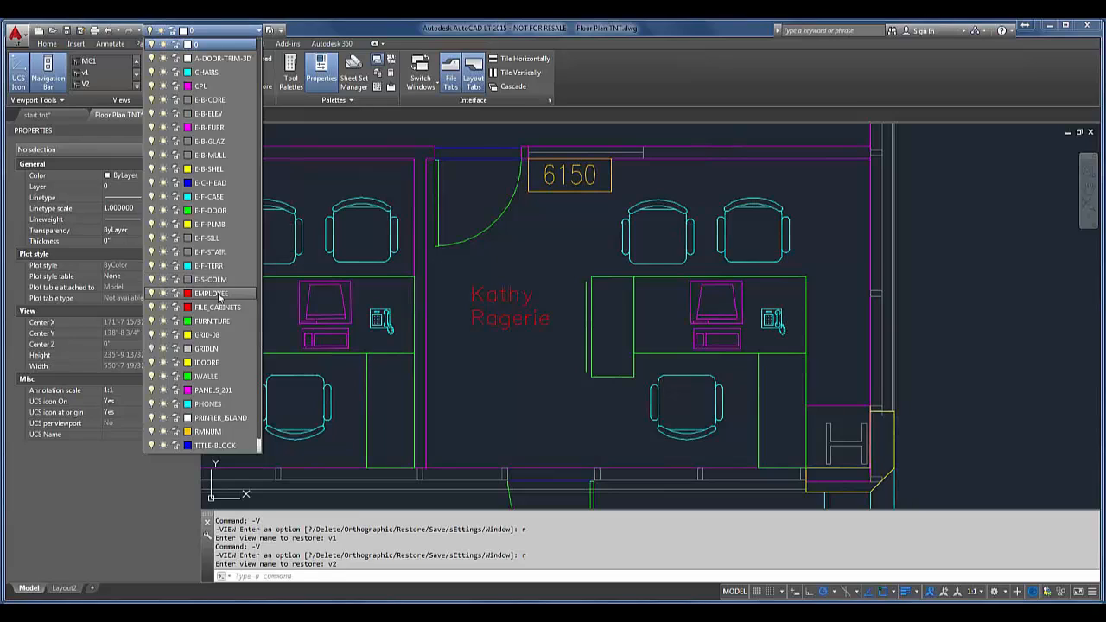
click(219, 293)
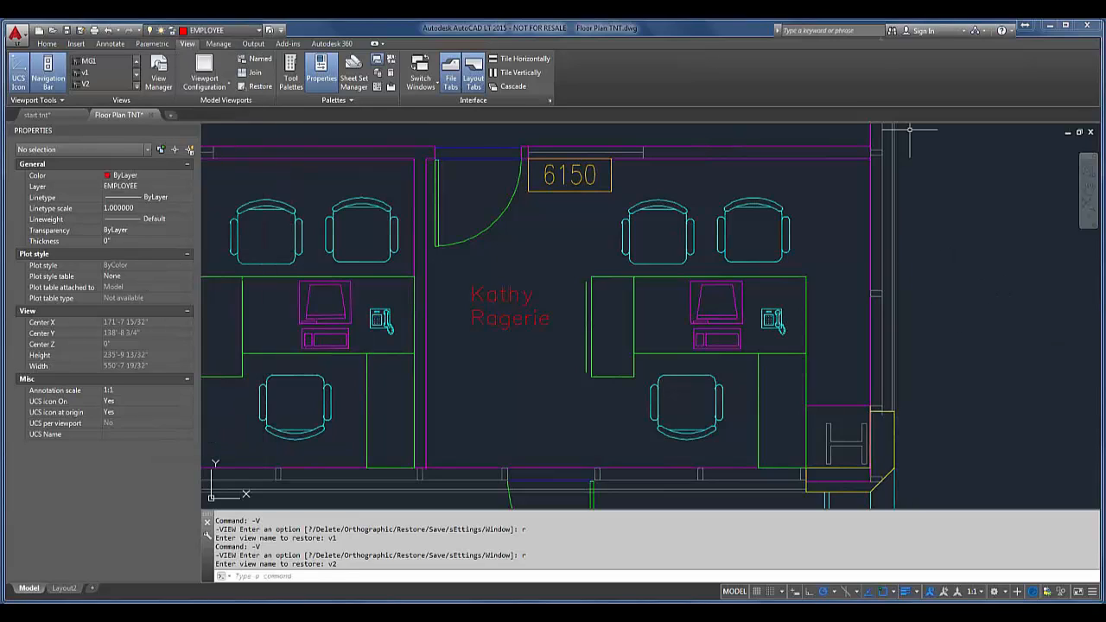
key(Escape)
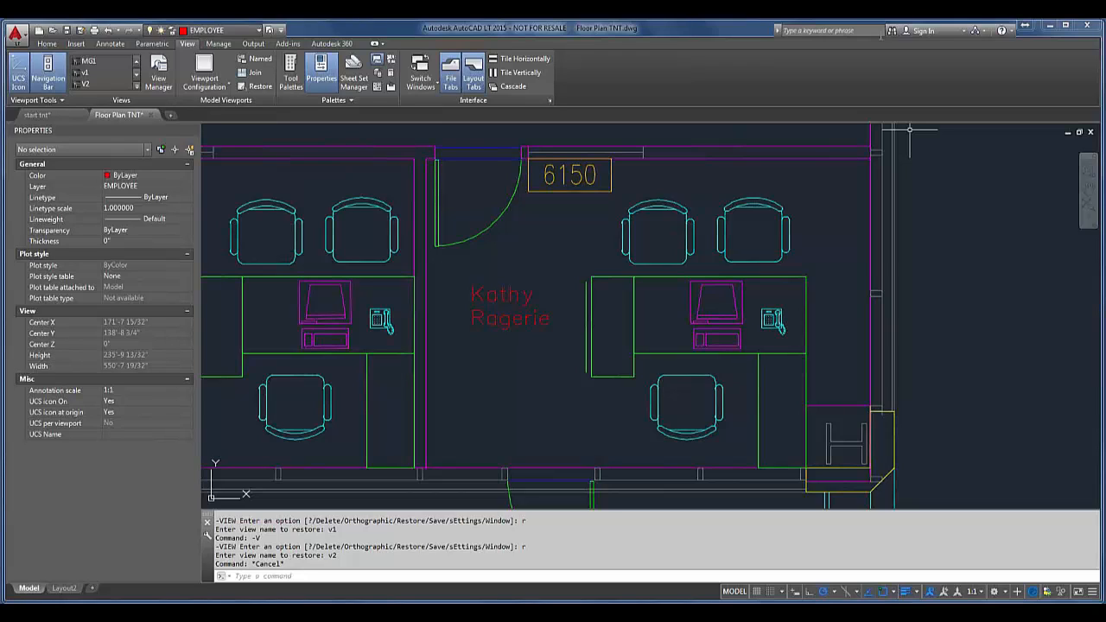
Step: Set the current layer to 0 through the CLAYER system variable
text(CLAyer)
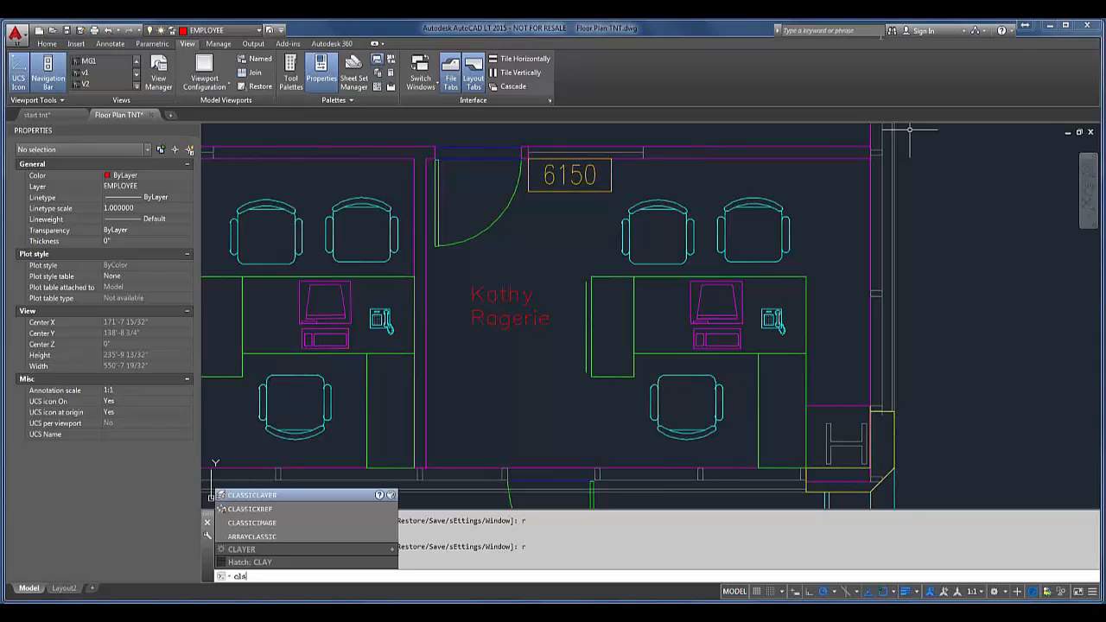
key(Return)
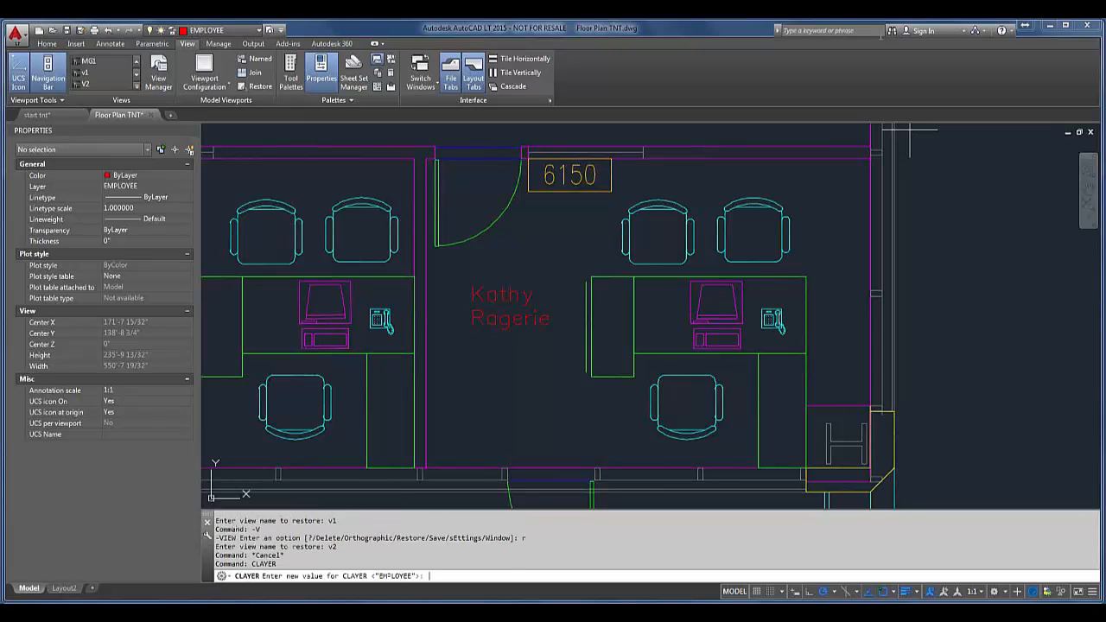
text(0)
key(Return)
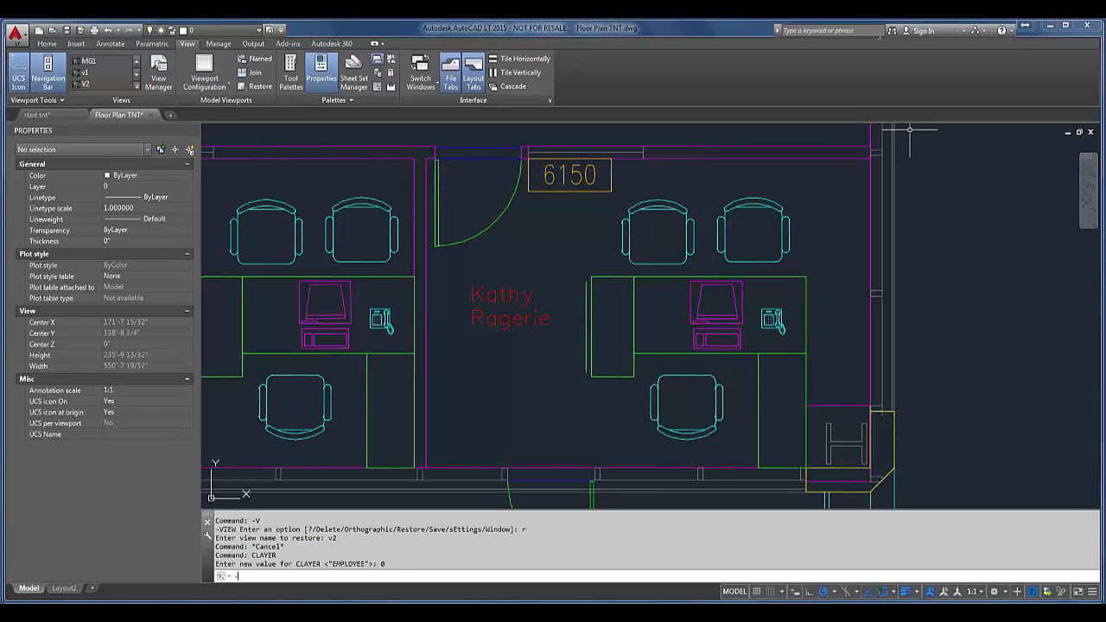
Step: Make a new current layer named const with the command-line -LAYER command
text(LA)
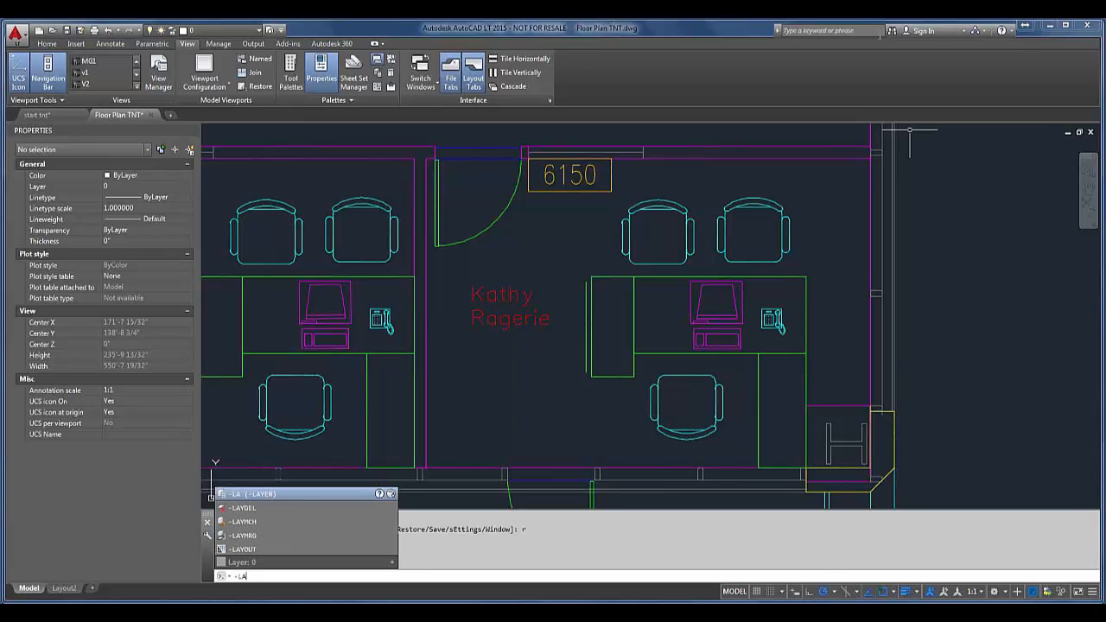
key(Return)
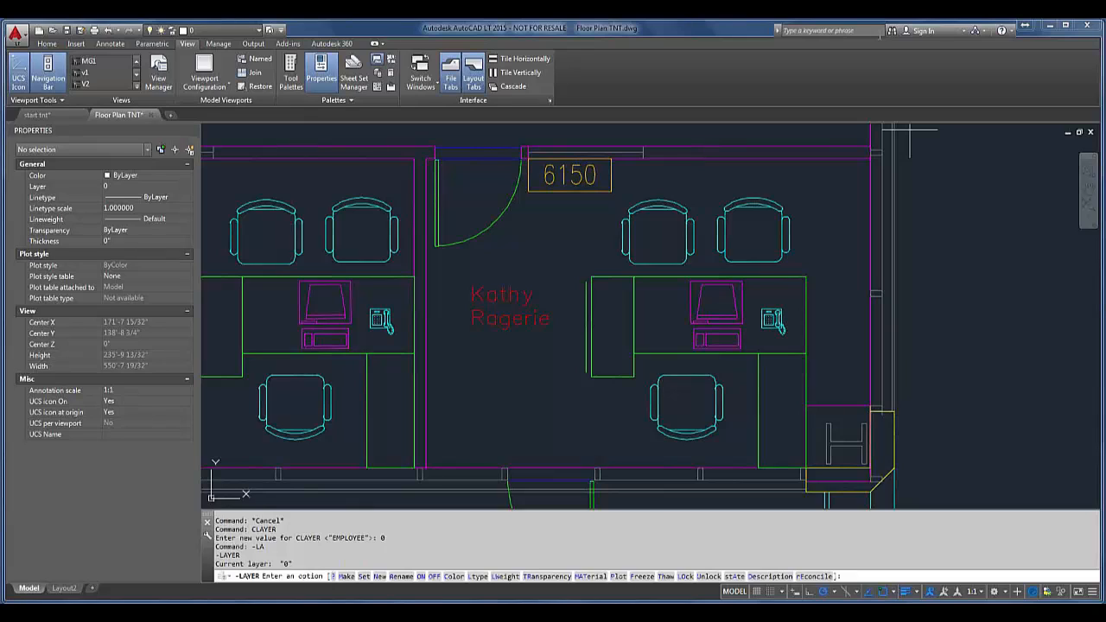
text(m)
key(Return)
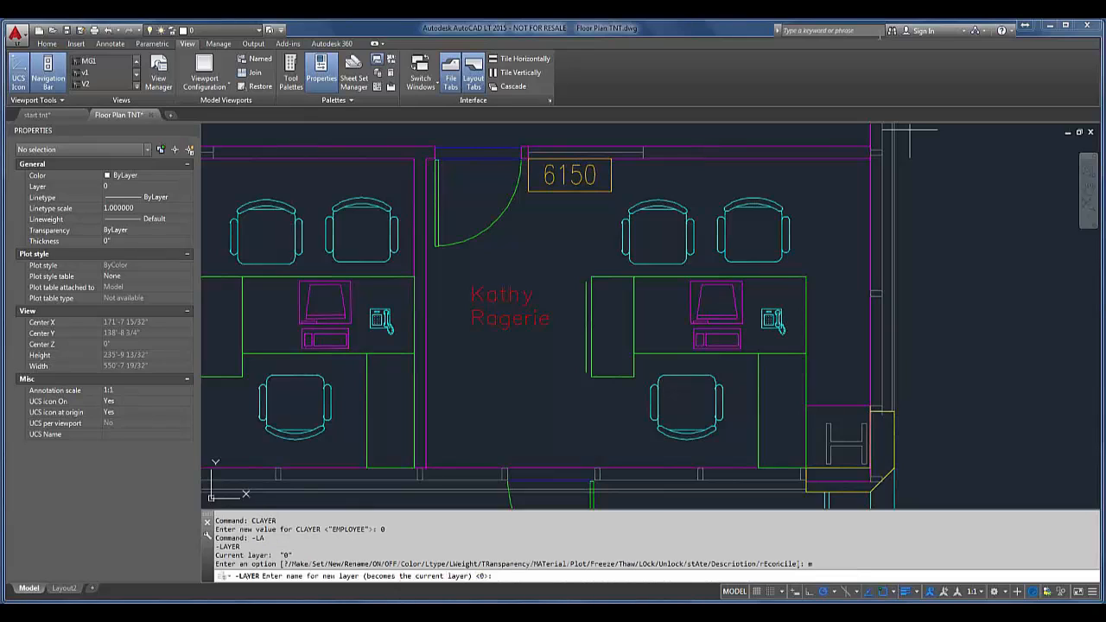
text(const)
key(Return)
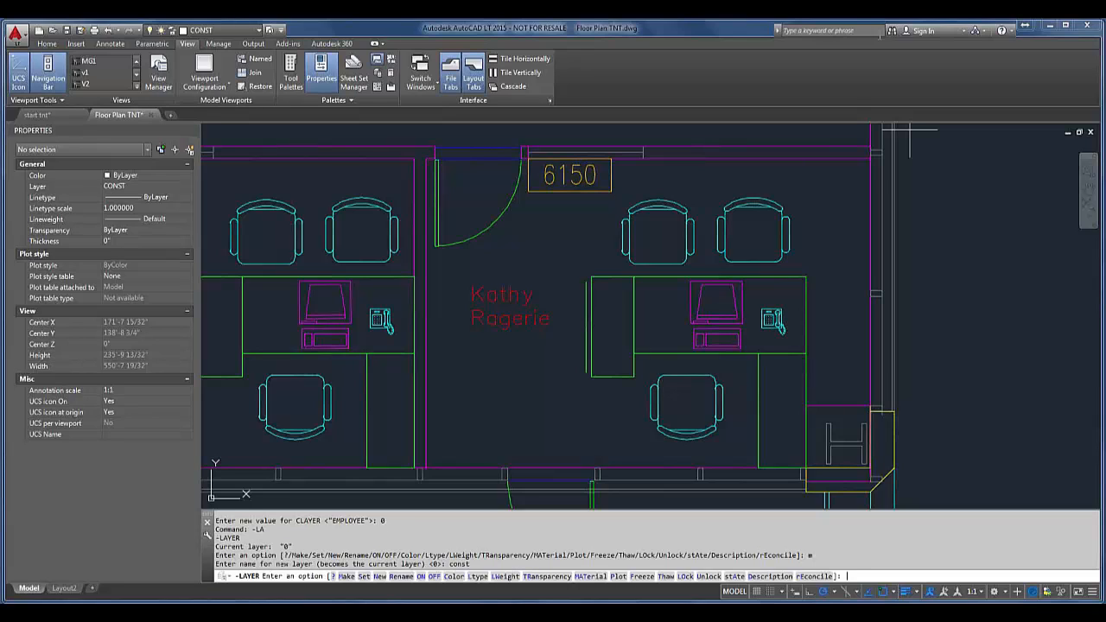
Step: Assign the color yellow to the CONST layer and finish the -LAYER command
text(c)
key(Return)
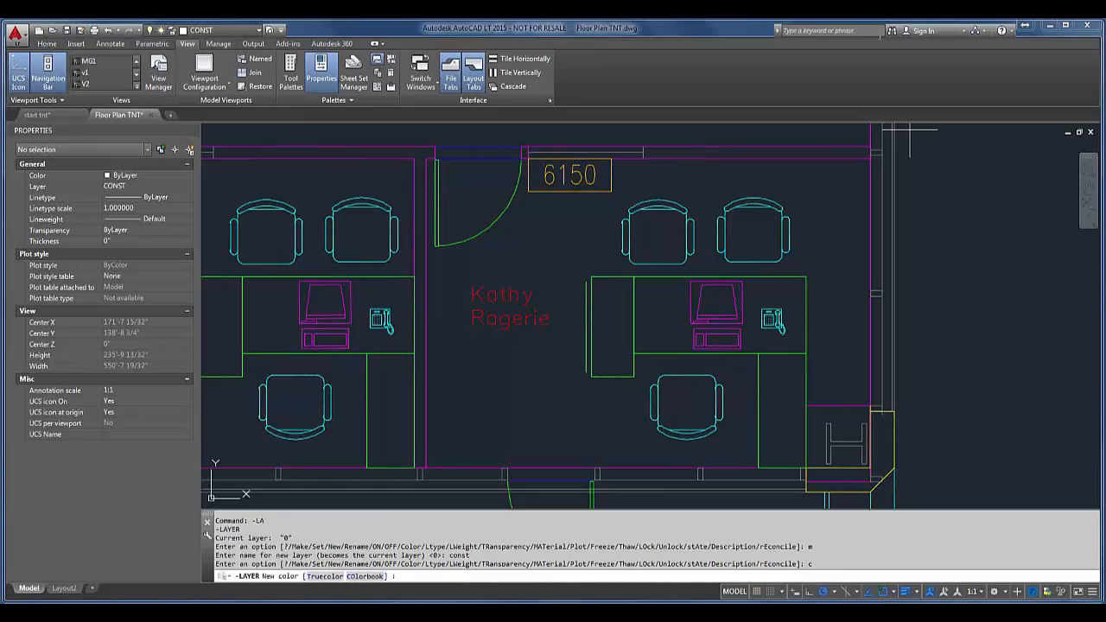
text(yellow)
key(Return)
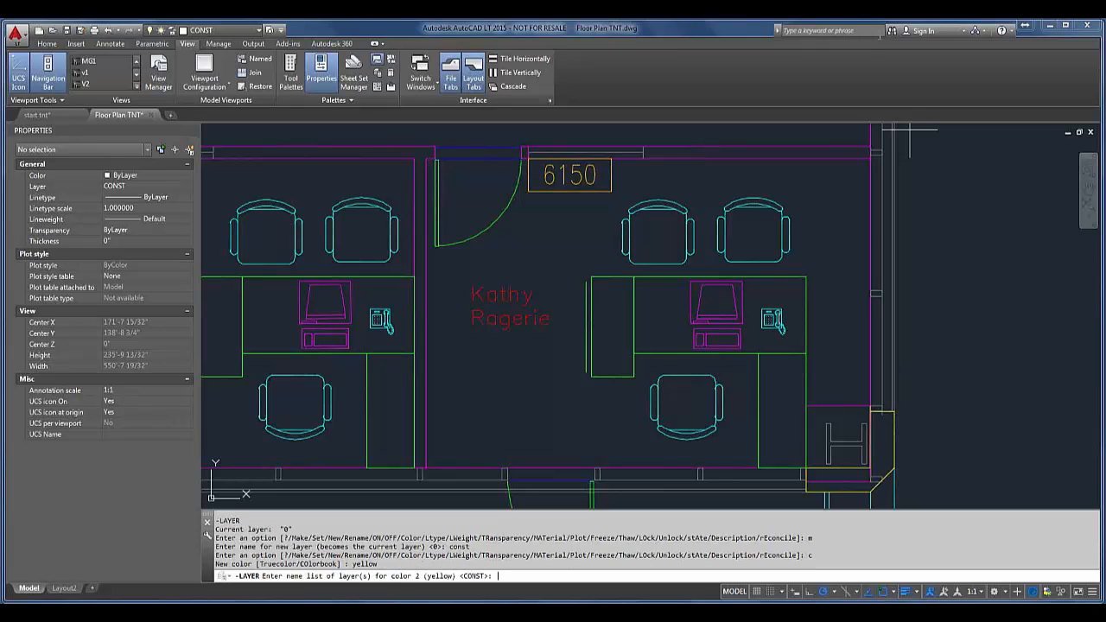
key(Return)
key(Return)
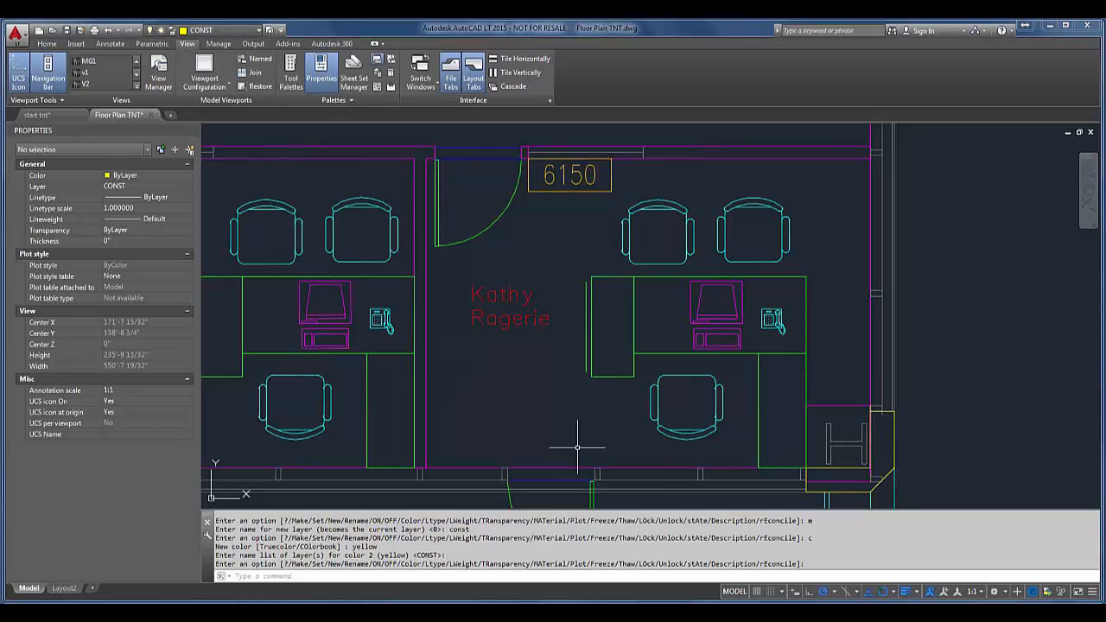
Step: Draw an open three-segment line on the CONST layer in the empty area outside office 6150's exterior wall
text(L)
key(Return)
click(938, 246)
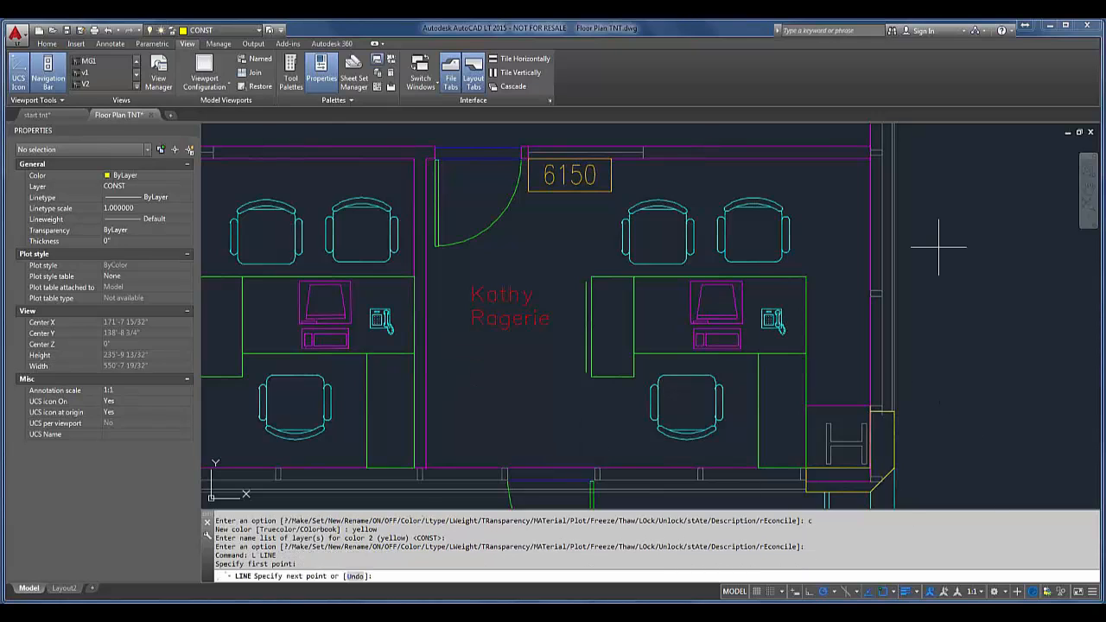
click(938, 201)
click(984, 208)
click(991, 295)
key(Return)
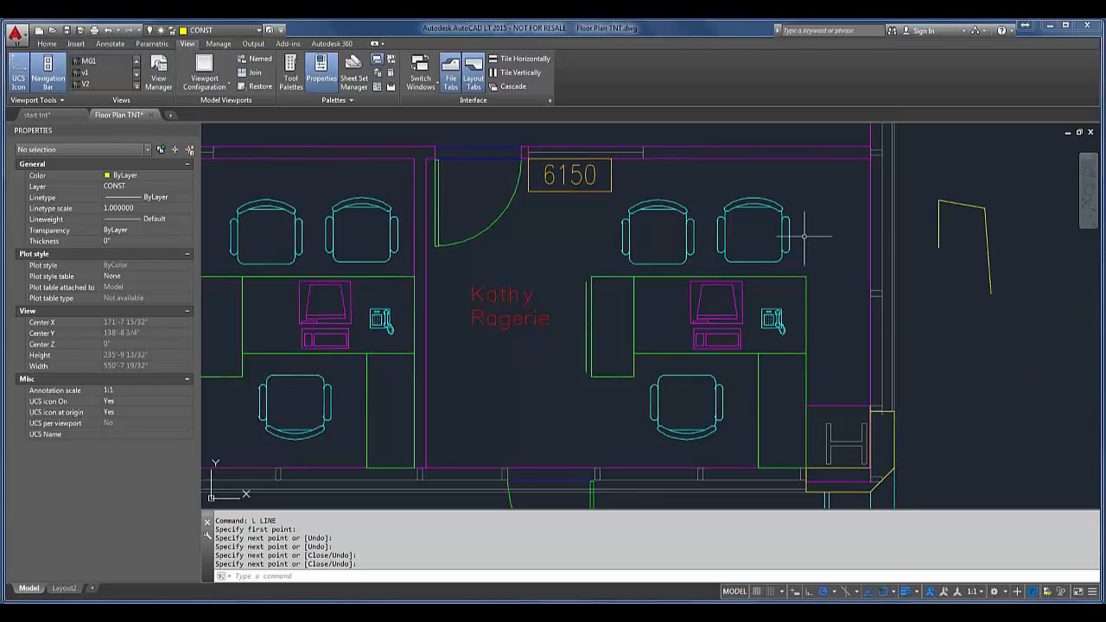
key(Escape)
Step: Draw a circle on the CONST layer above the H grid bubble, beside the open three-segment line
mouse_move(591, 293)
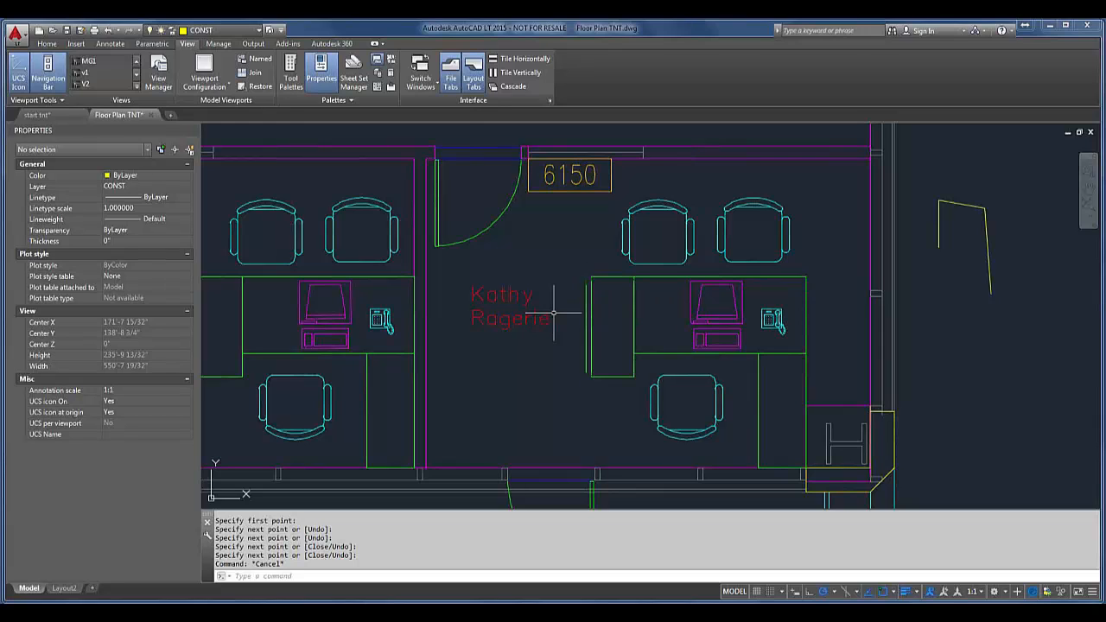
scroll(557, 309, down, 2)
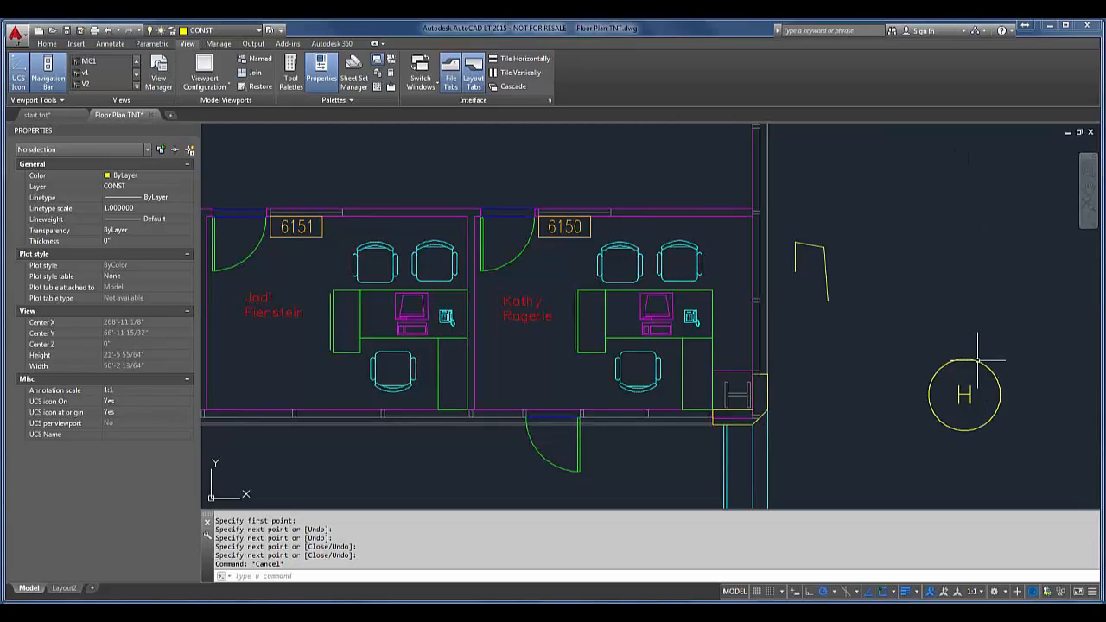
text(c)
key(Return)
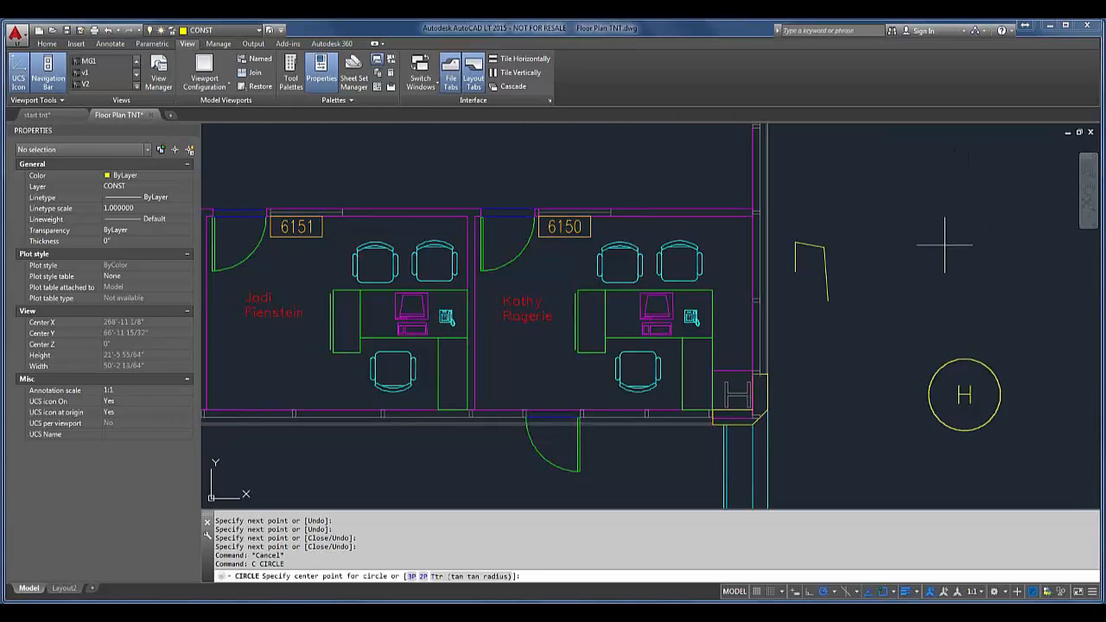
click(945, 241)
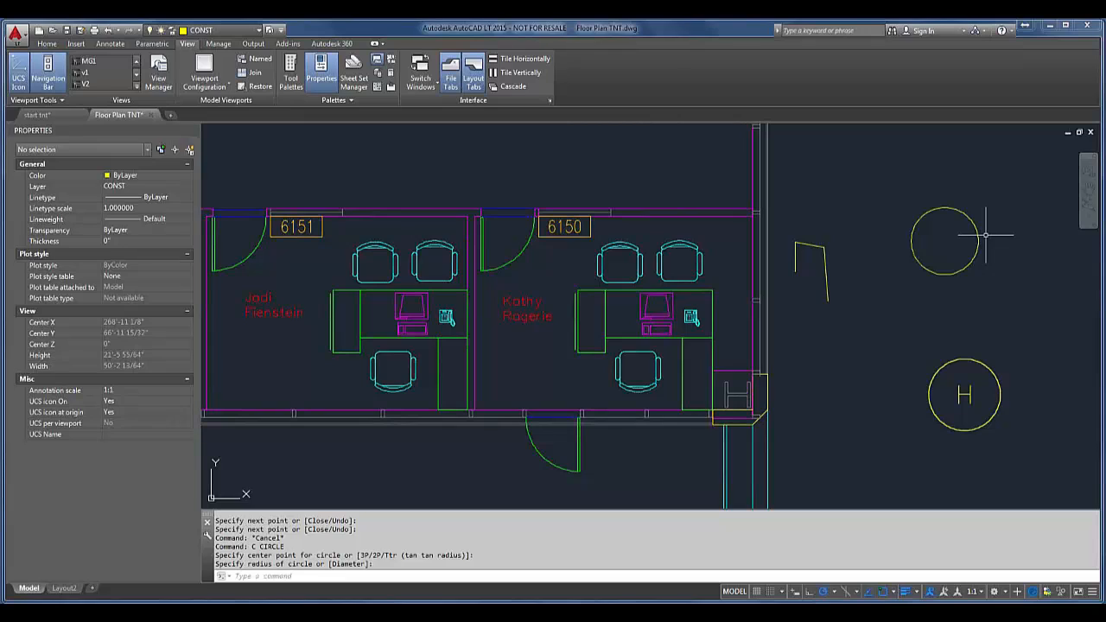
click(948, 206)
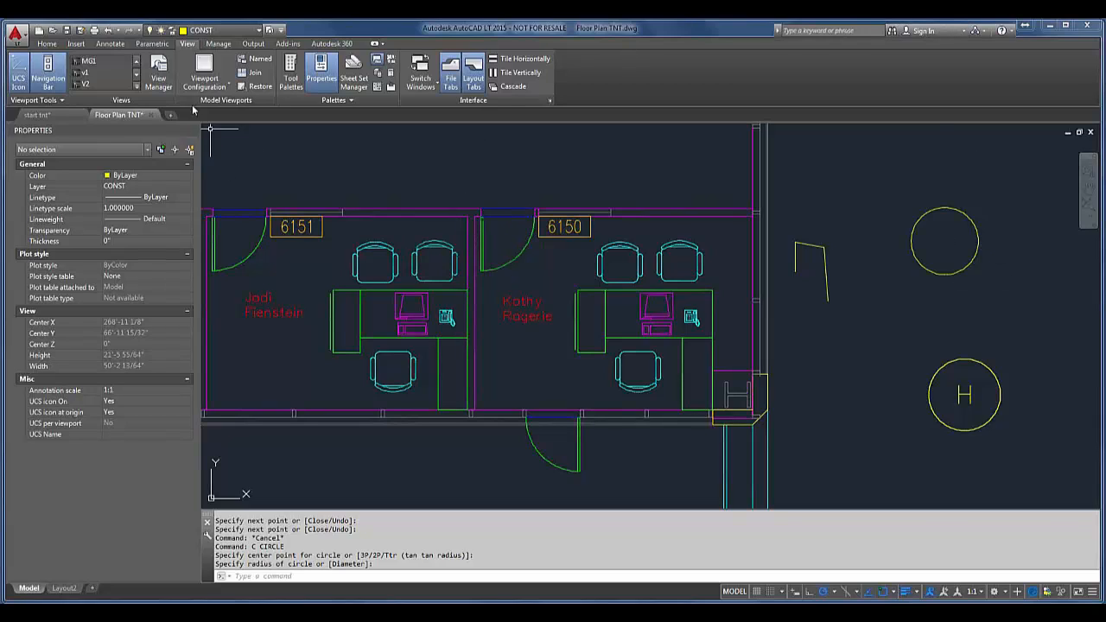
Step: View the View Manager dialog and the command-line -VIEW options, leaving both without making changes
text(v)
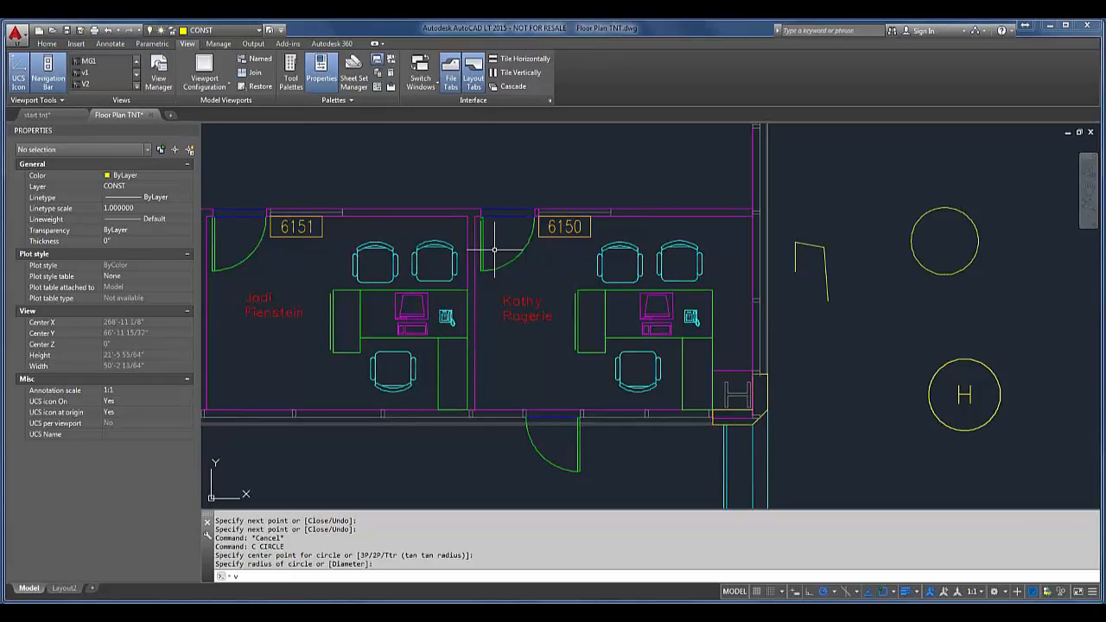
key(Return)
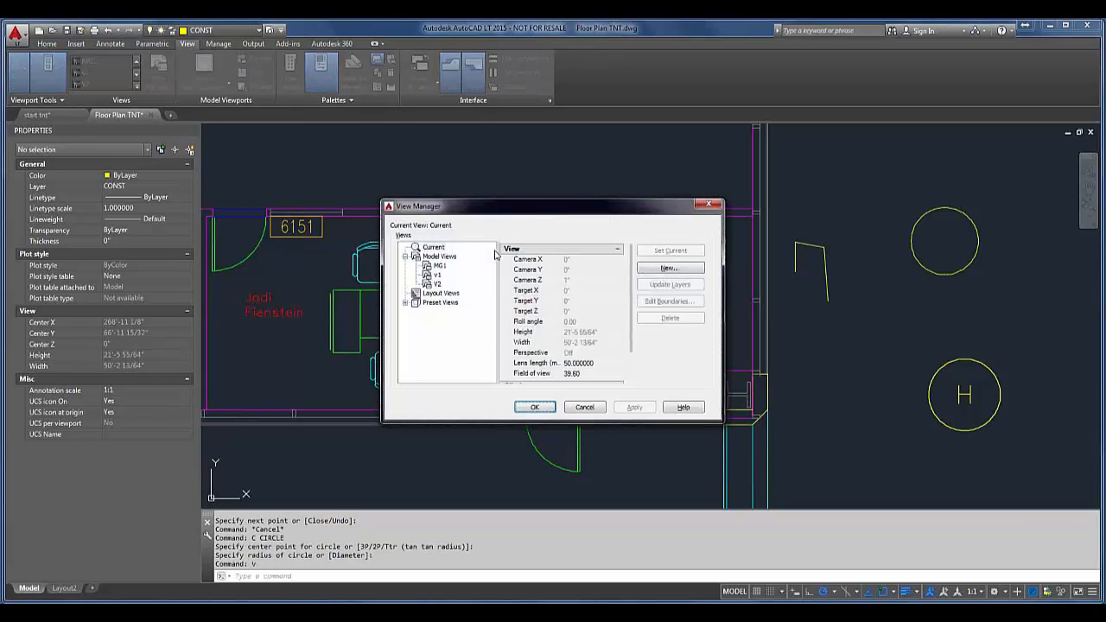
click(584, 407)
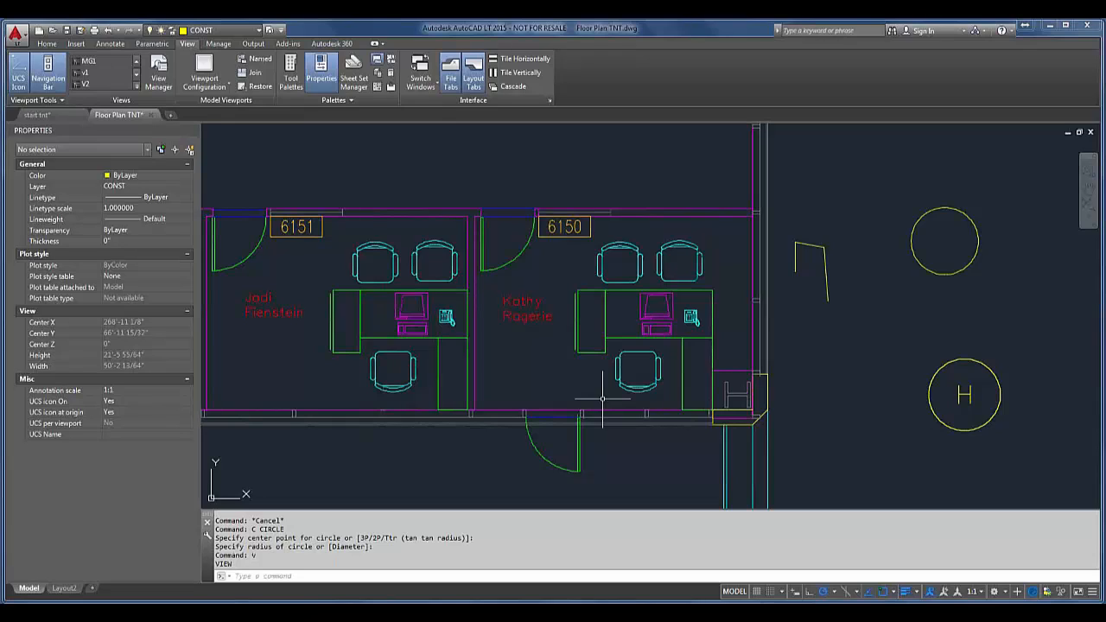
text(-v)
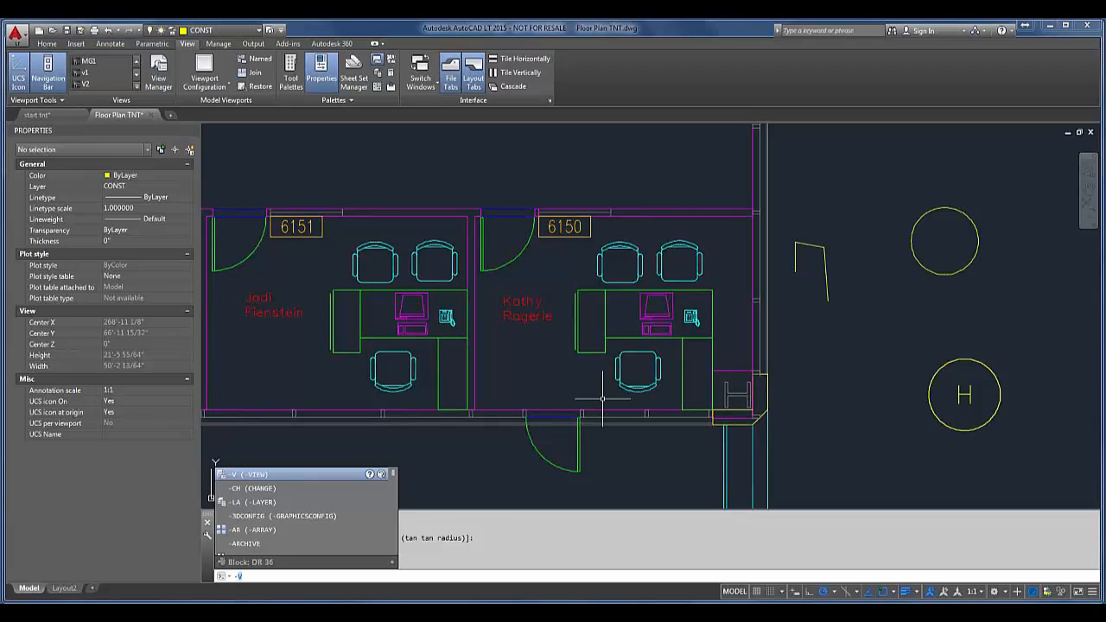
key(Escape)
text(-v)
key(Return)
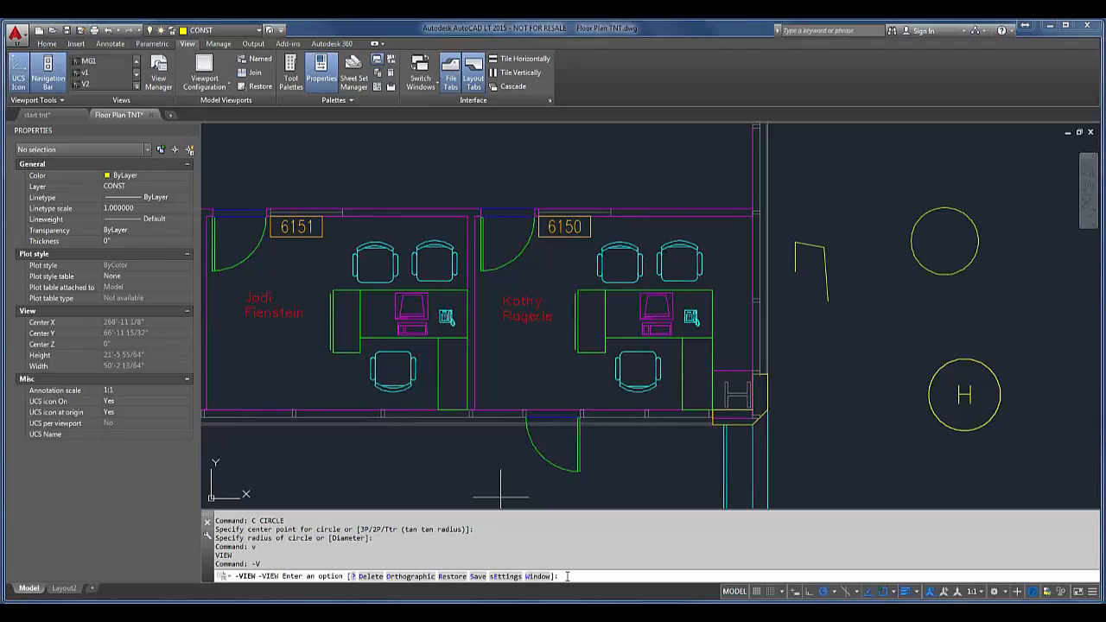
key(Escape)
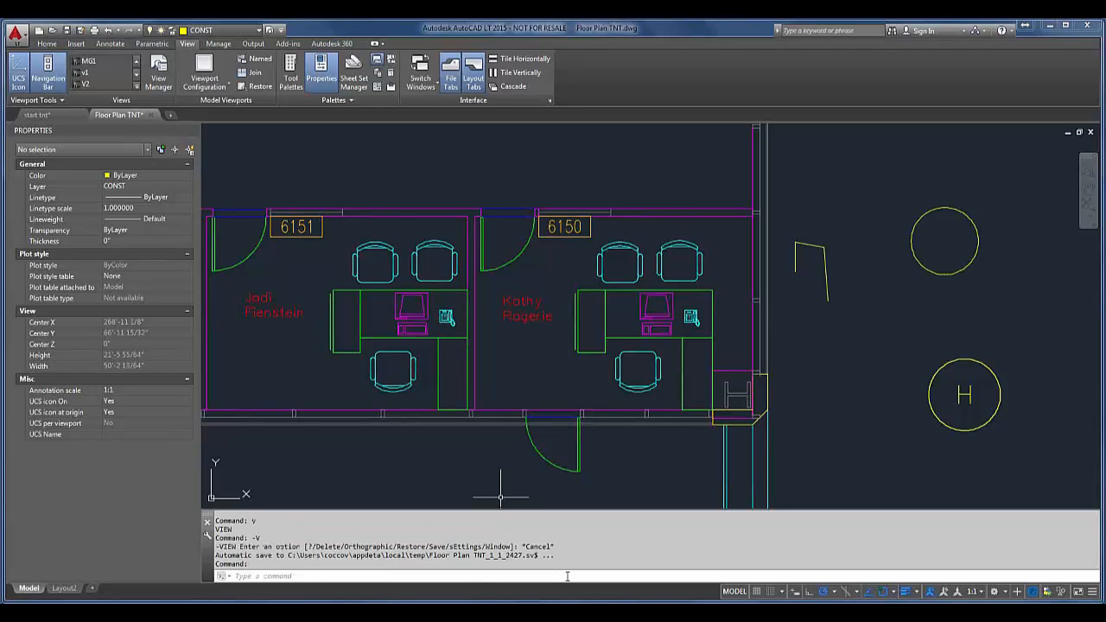
Step: View the Rename dialog and the command-line -RENAME object type options, leaving both without renaming anything
text(rename)
key(Return)
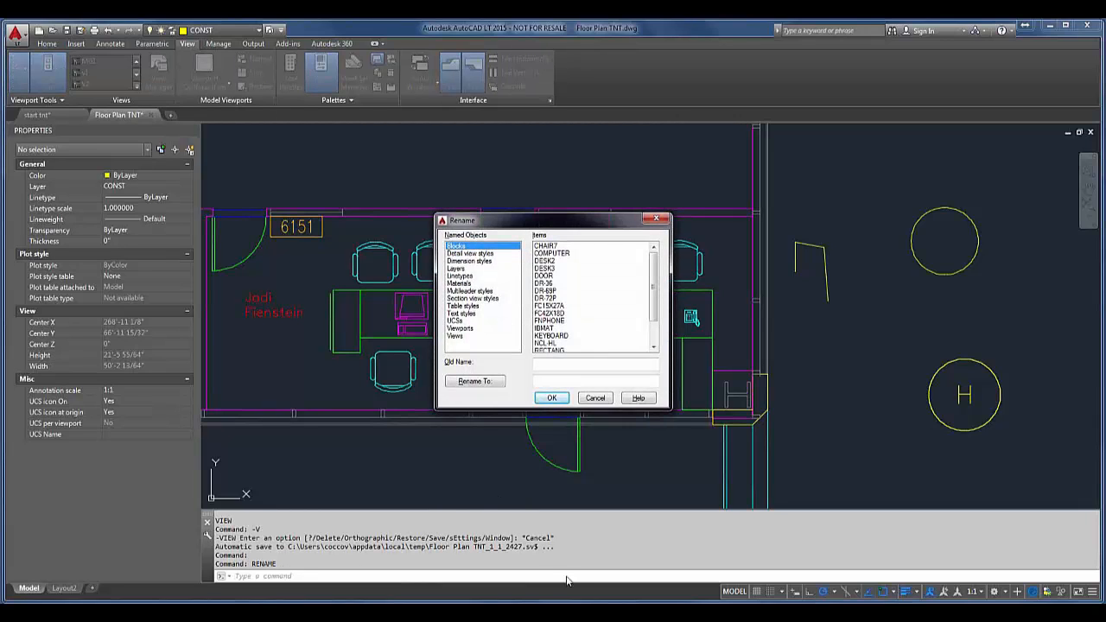
key(Escape)
text(-rename)
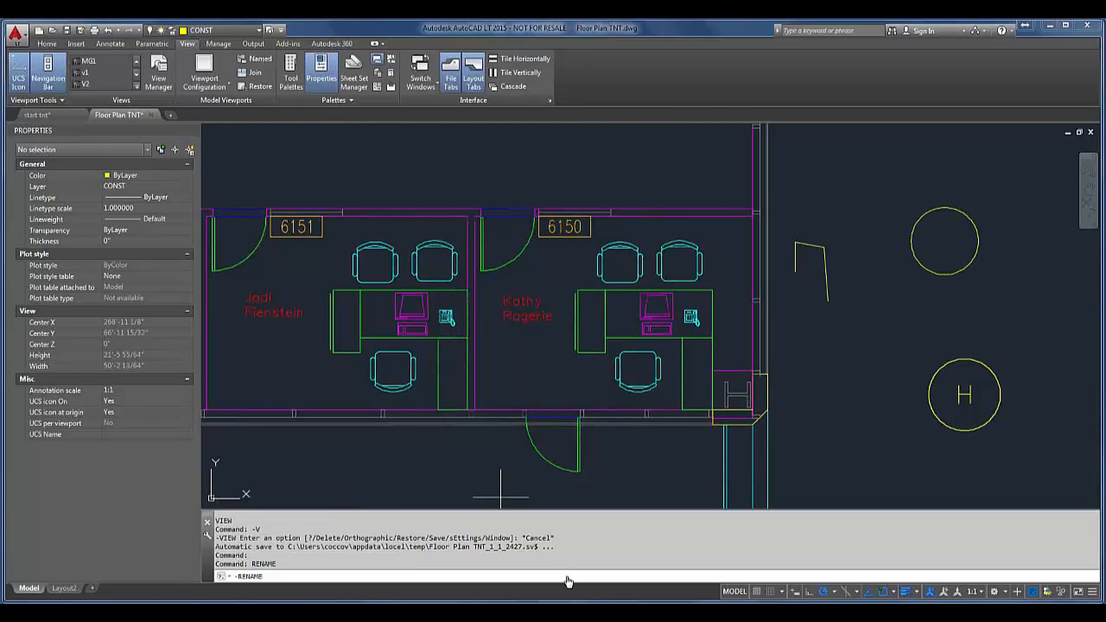
key(Return)
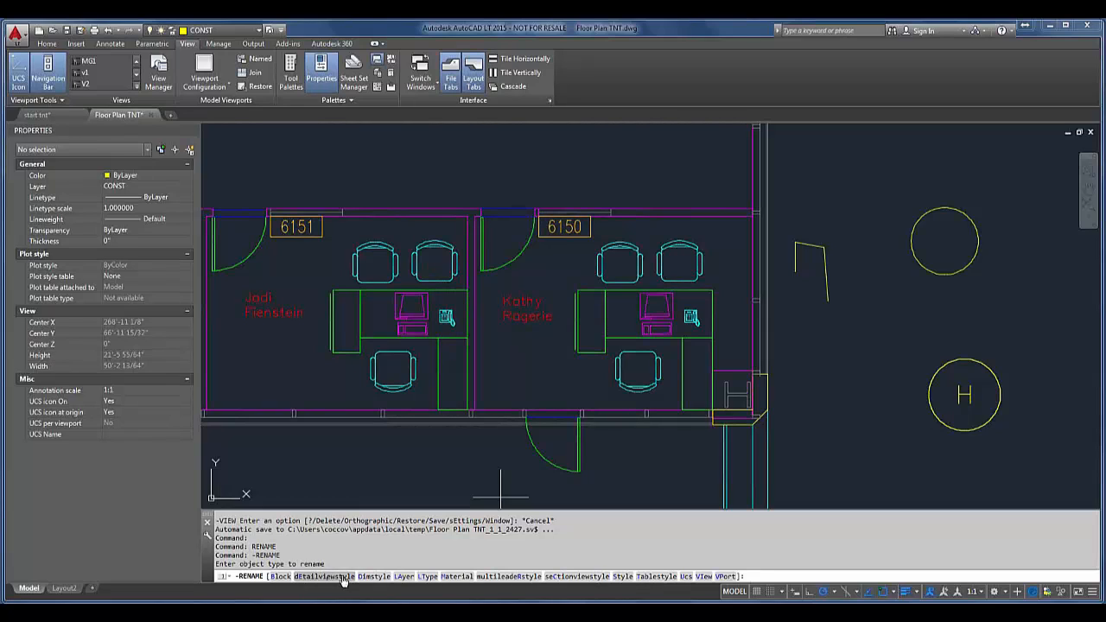
key(Escape)
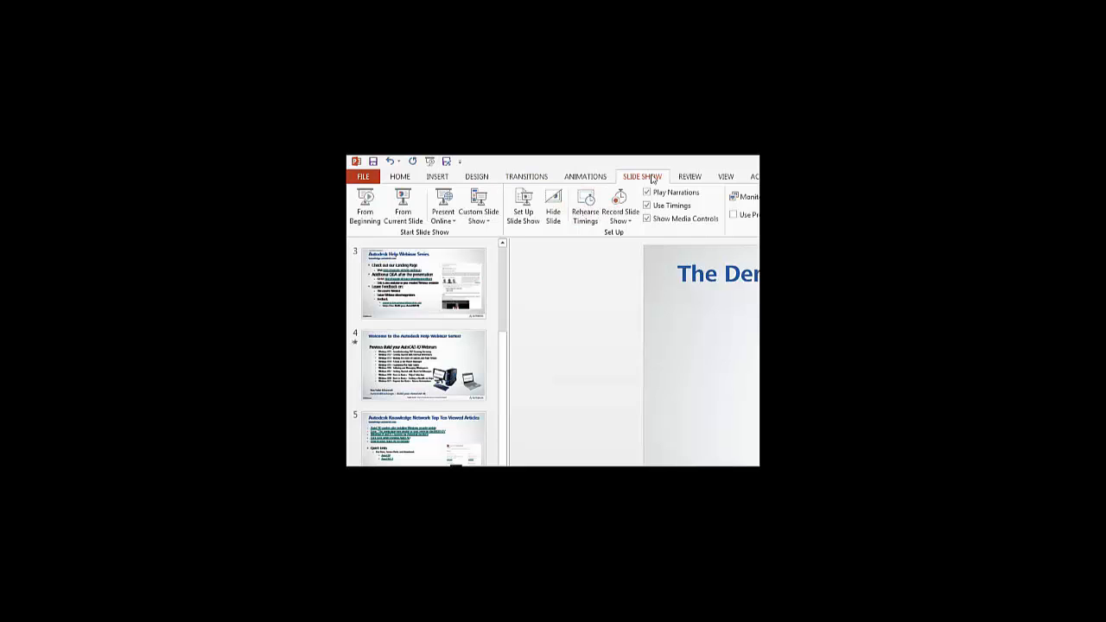
Step: Switch to the PowerPoint presentation and start the slide show from the current slide, The Demonstration
click(402, 207)
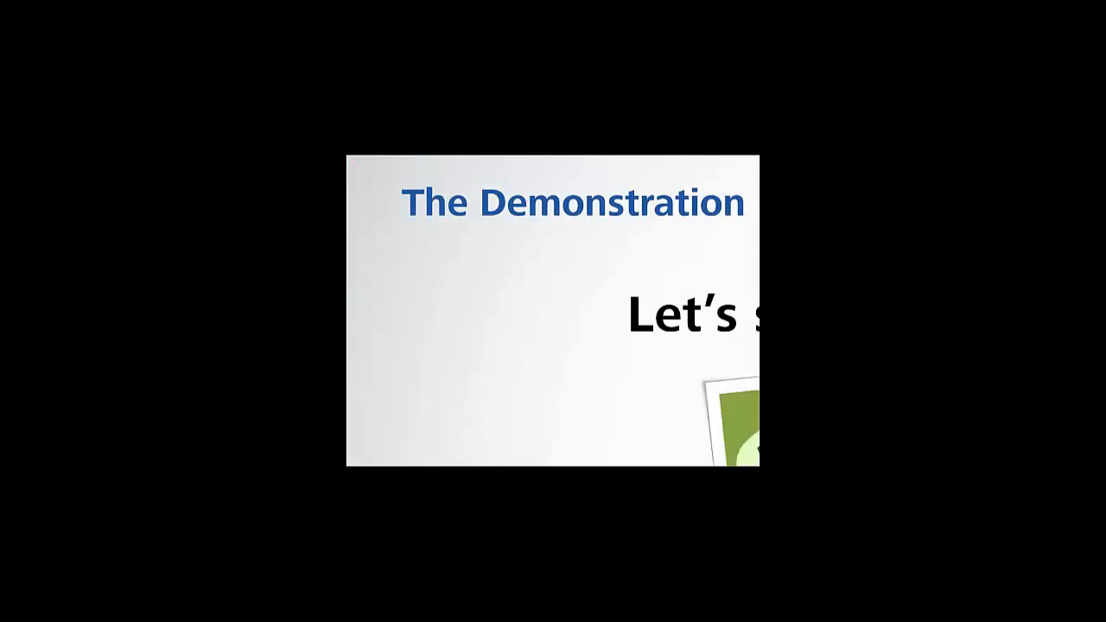